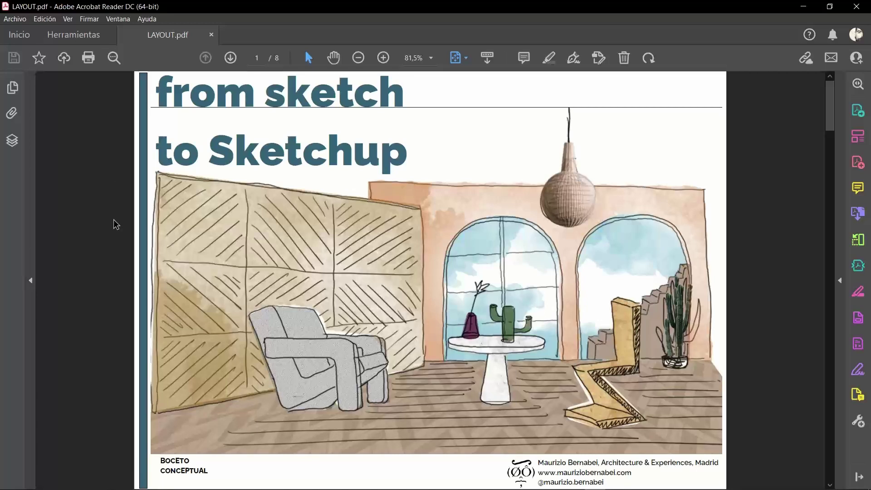
# Page through the LAYOUT.pdf presentation from the conceptual sketch through the moodboard, example model, resources and frontal view
pyautogui.scroll(-1, 117, 224)
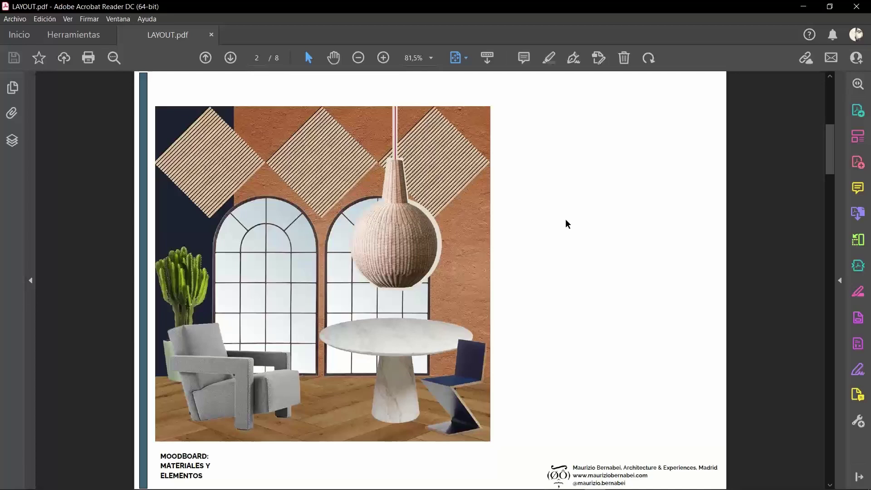
pyautogui.scroll(-1, 566, 219)
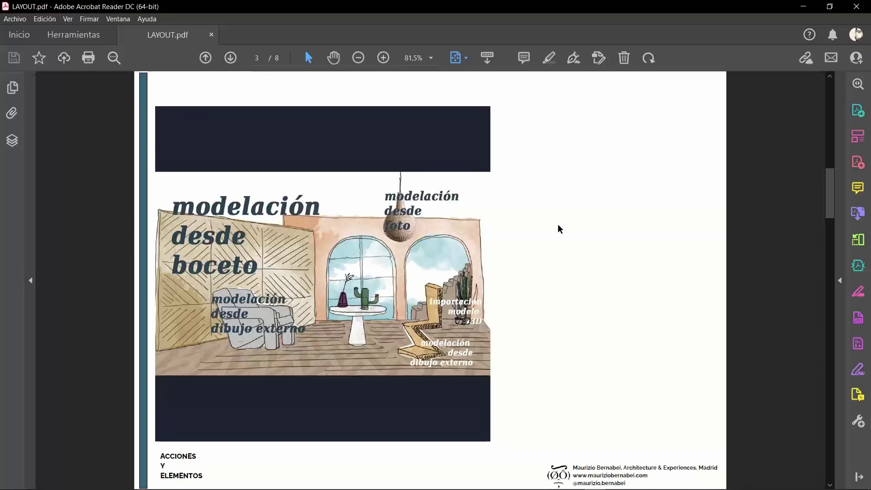
pyautogui.scroll(-3, 559, 228)
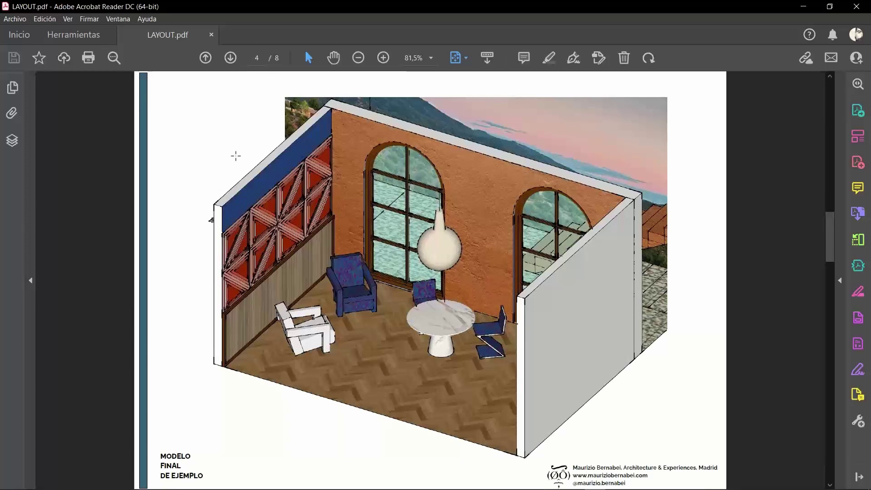
pyautogui.scroll(-1, 236, 156)
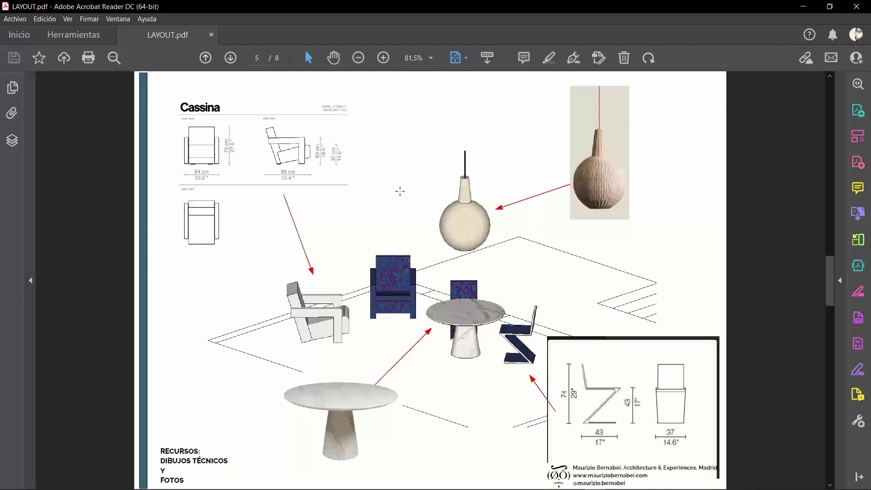
pyautogui.scroll(-2, 400, 191)
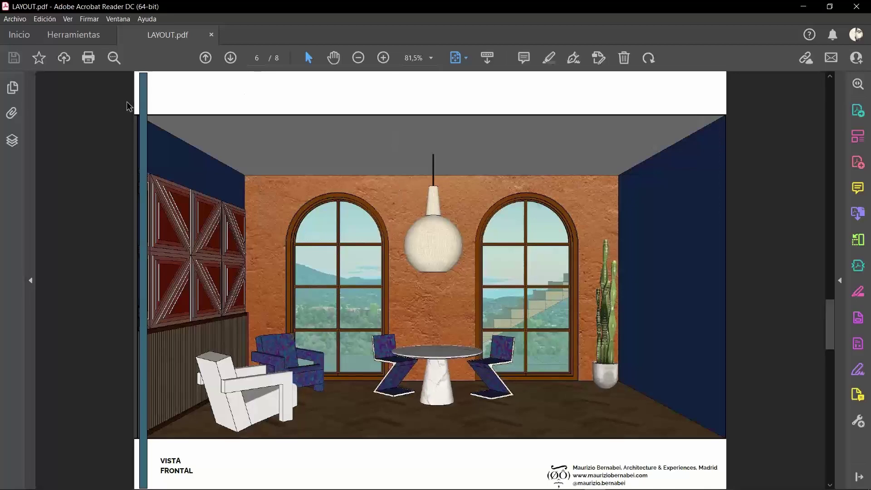
pyautogui.scroll(-2, 125, 104)
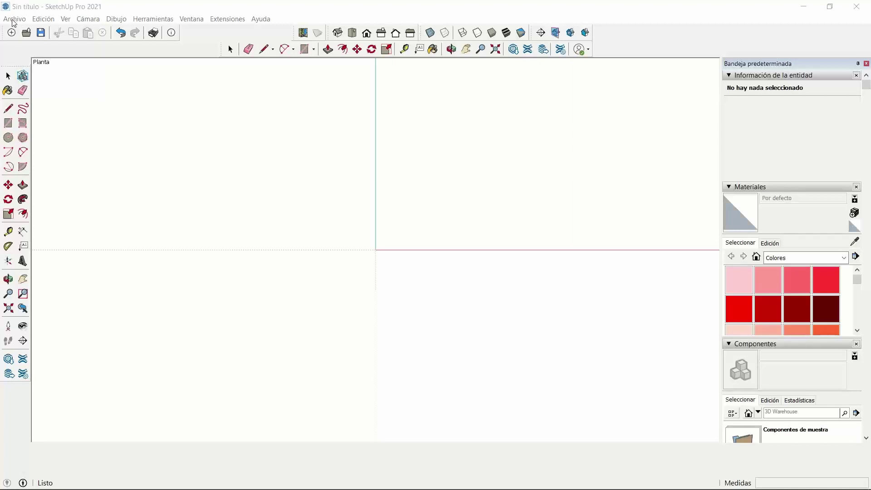
# Switch to the empty SketchUp model and import the AutoCAD drawing BASE_2D from the LIVING_01 folder
pyautogui.hotkey('alt', 'Tab')
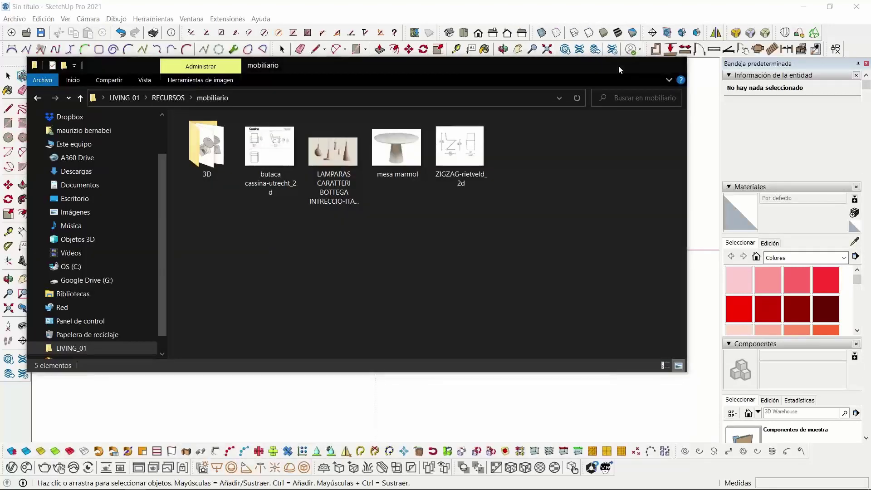
pyautogui.click(621, 65)
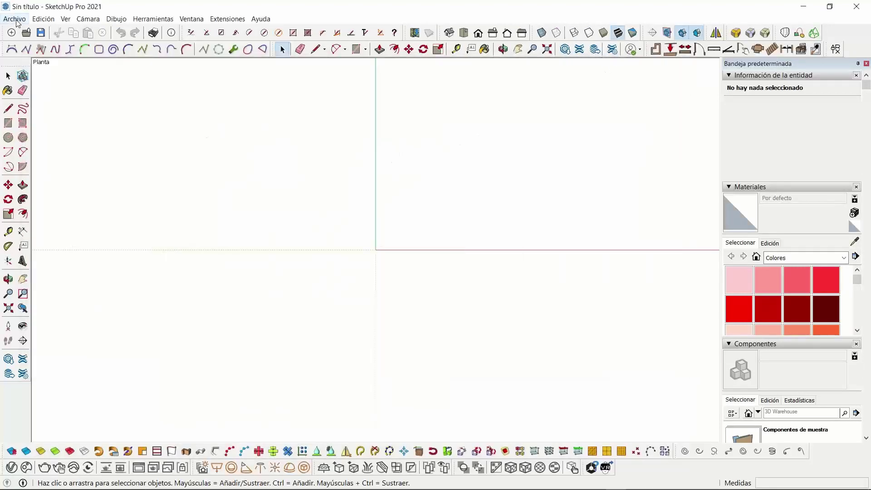
pyautogui.click(14, 19)
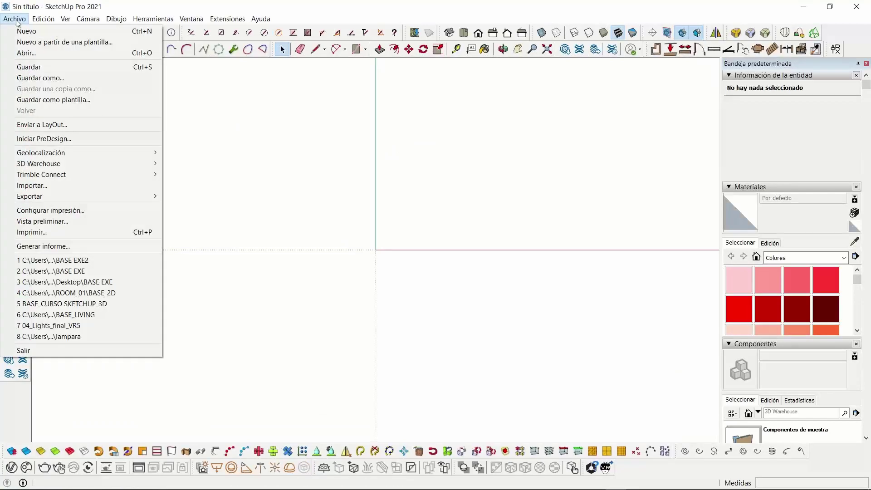
pyautogui.click(74, 185)
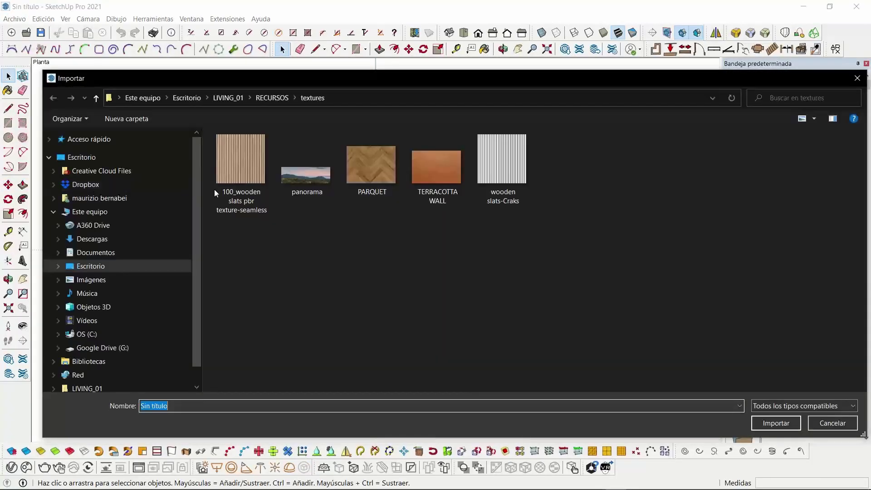
pyautogui.click(228, 98)
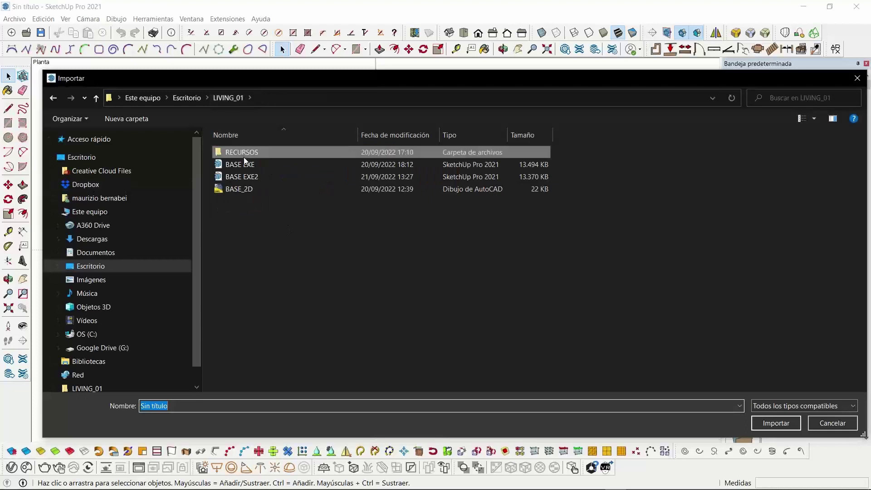
pyautogui.click(243, 190)
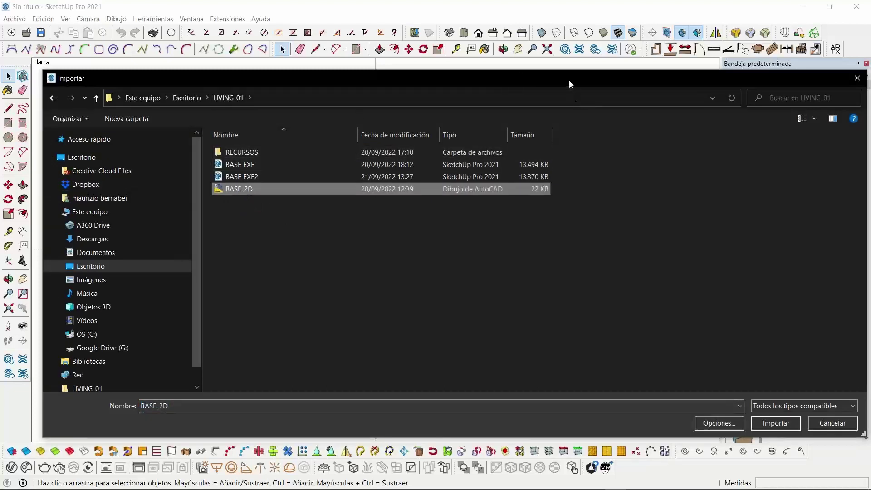
pyautogui.moveTo(569, 81); pyautogui.dragTo(538, 78)
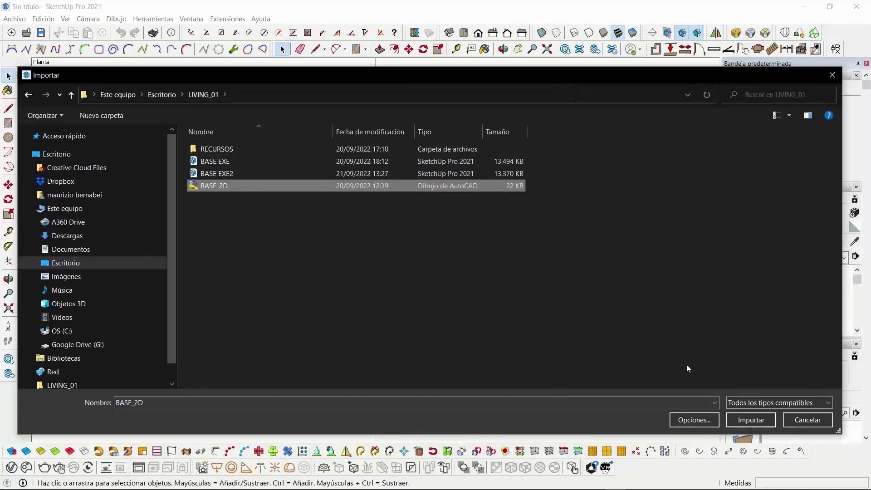
pyautogui.click(751, 420)
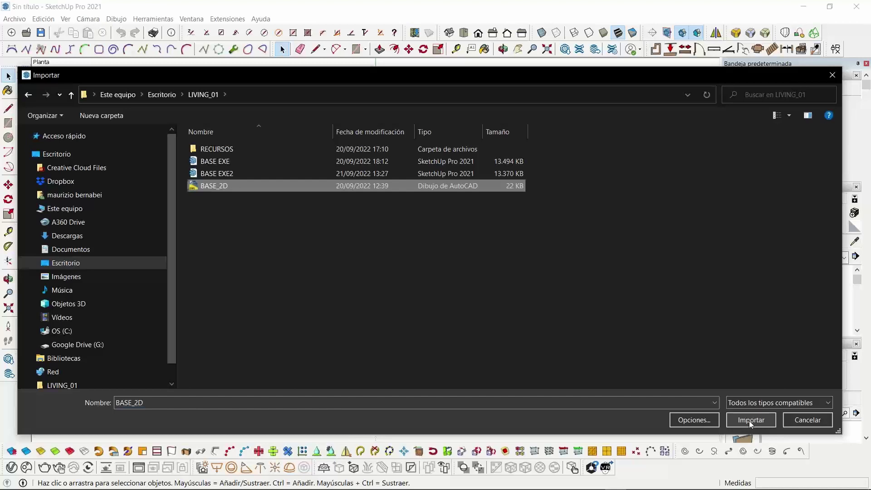
pyautogui.click(486, 334)
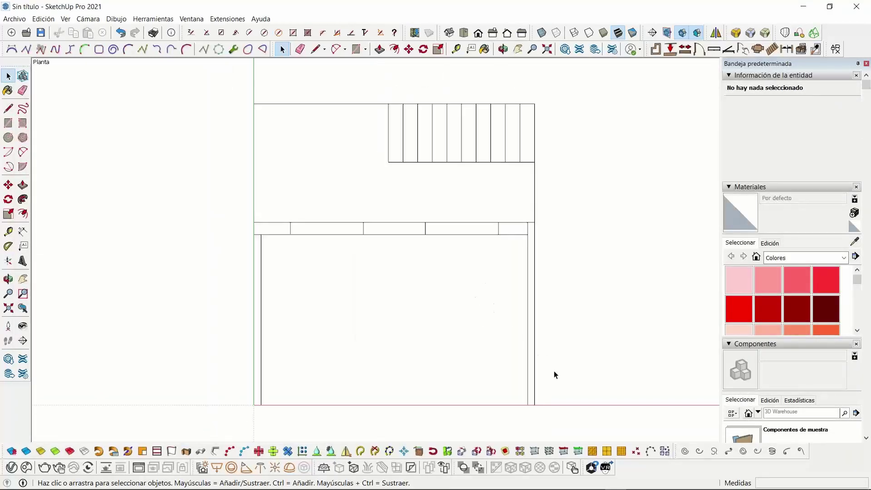
# Lock the imported BASE_2D floor plan component in the model
pyautogui.moveTo(555, 375); pyautogui.dragTo(526, 250, button='middle')
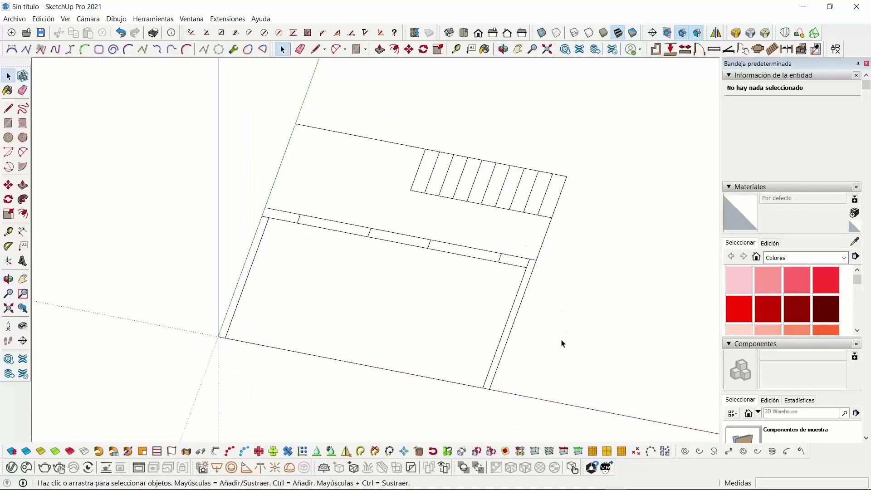
pyautogui.keyDown('shift'); pyautogui.moveTo(562, 349); pyautogui.dragTo(540, 308, button='middle'); pyautogui.keyUp('shift')
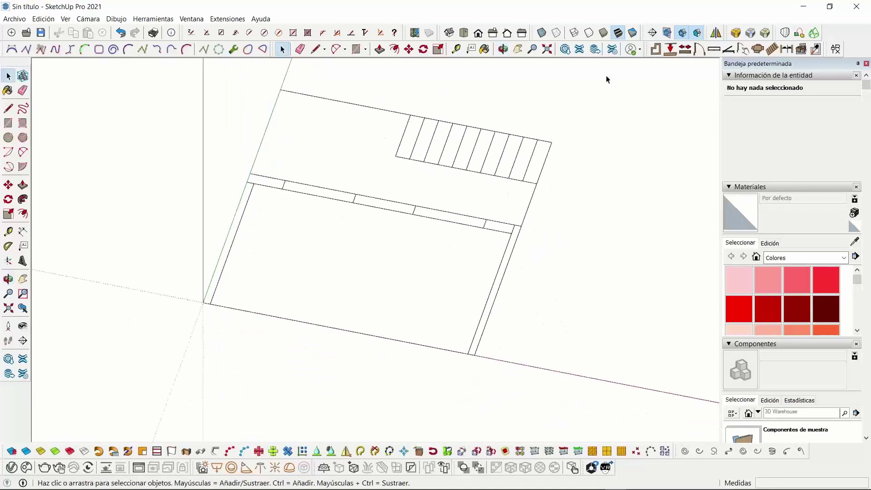
pyautogui.moveTo(612, 79); pyautogui.dragTo(154, 395)
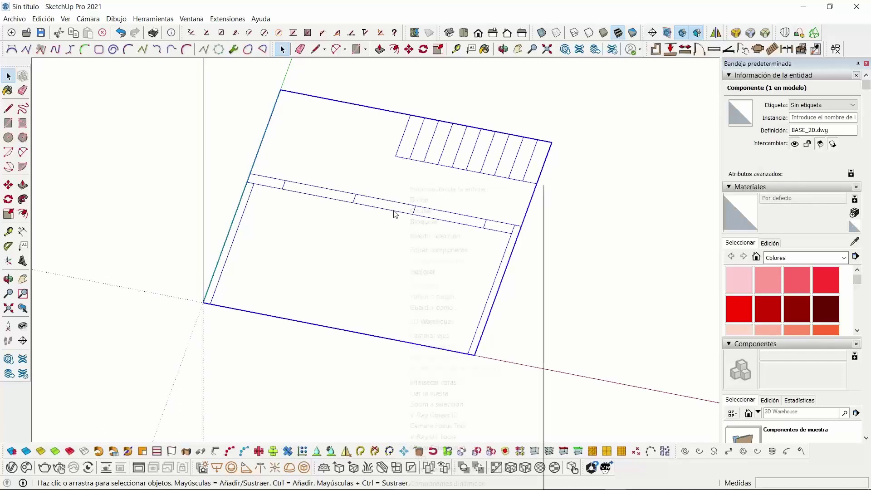
pyautogui.rightClick(393, 211)
pyautogui.click(406, 220)
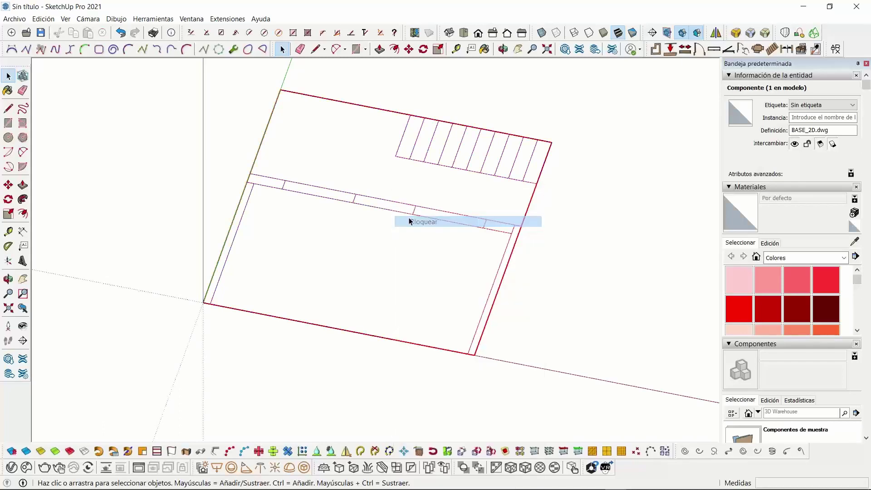
pyautogui.click(544, 286)
# Draw a 15 by 350 cm rectangle over the side wall along the green axis and select its face and edges
pyautogui.moveTo(278, 254); pyautogui.dragTo(298, 221, button='middle')
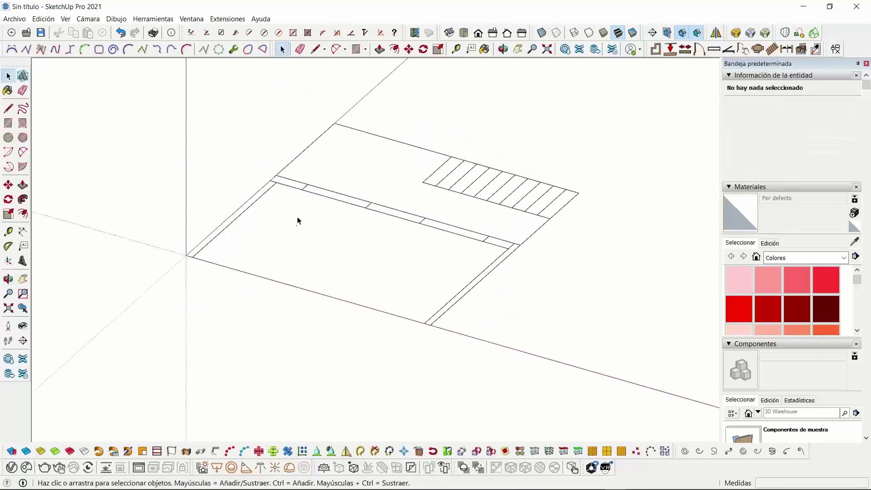
pyautogui.click(8, 123)
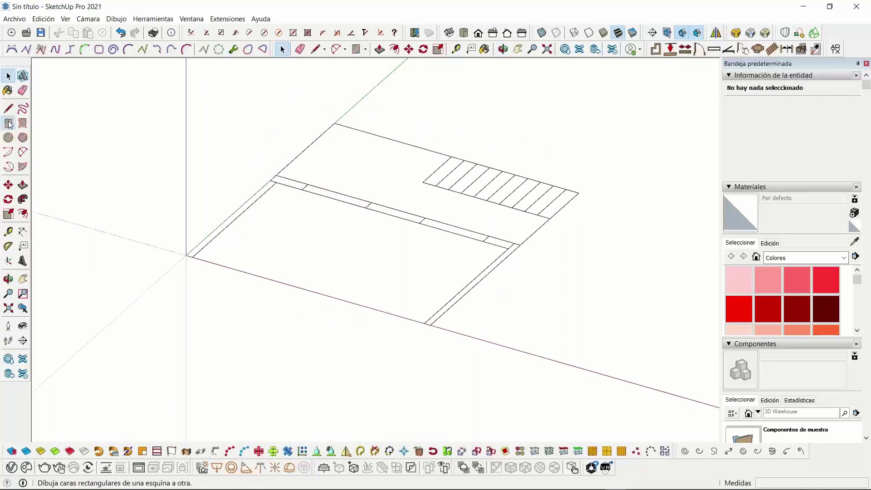
pyautogui.click(271, 180)
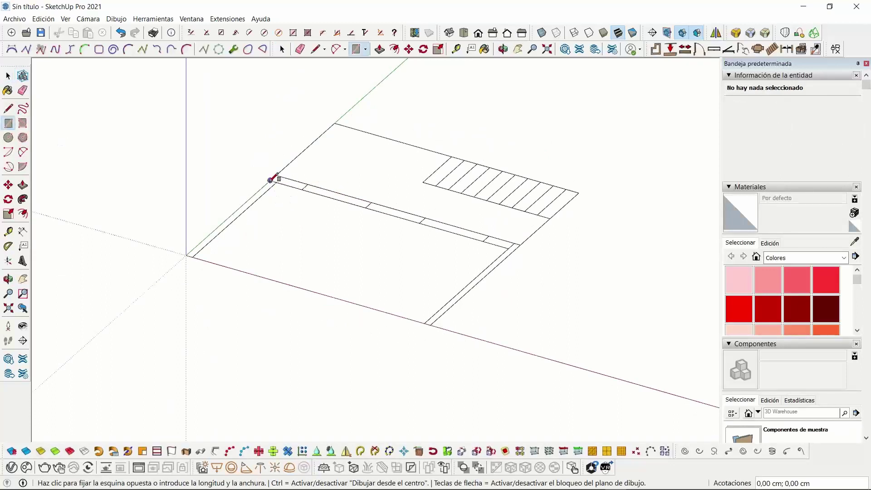
pyautogui.click(193, 257)
pyautogui.click(8, 76)
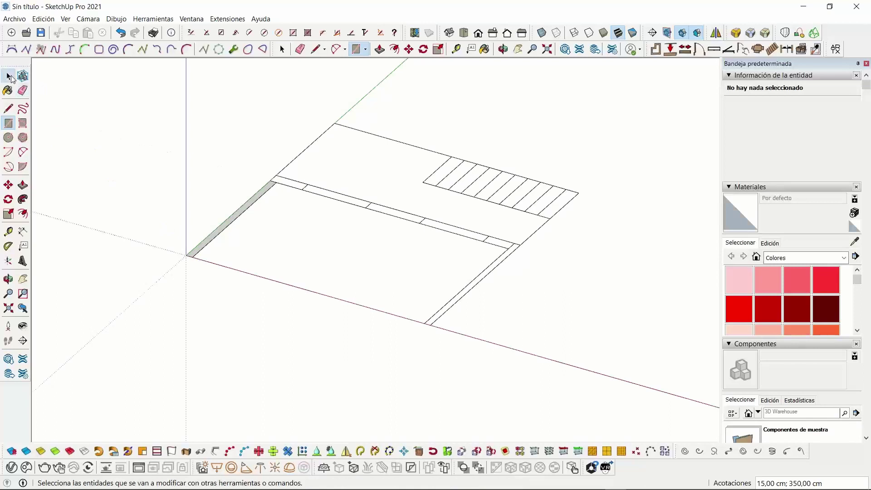
pyautogui.scroll(2, 228, 191)
pyautogui.click(253, 218)
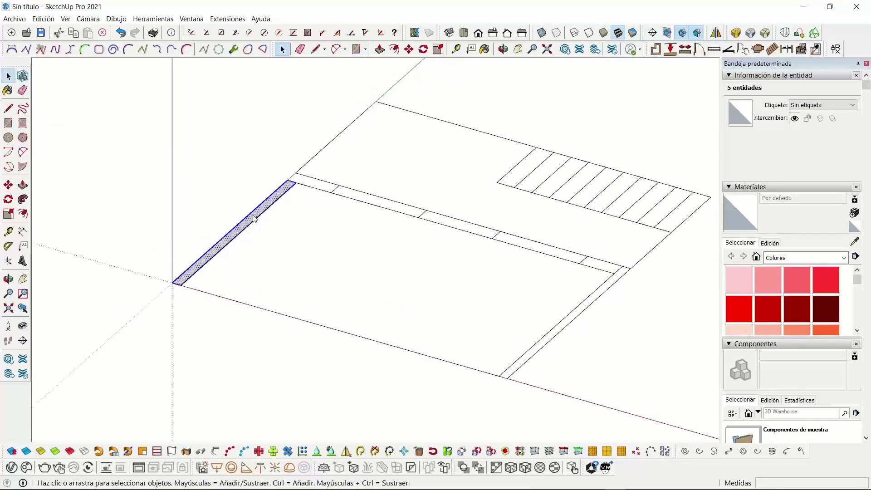
pyautogui.rightClick(254, 218)
pyautogui.click(227, 212)
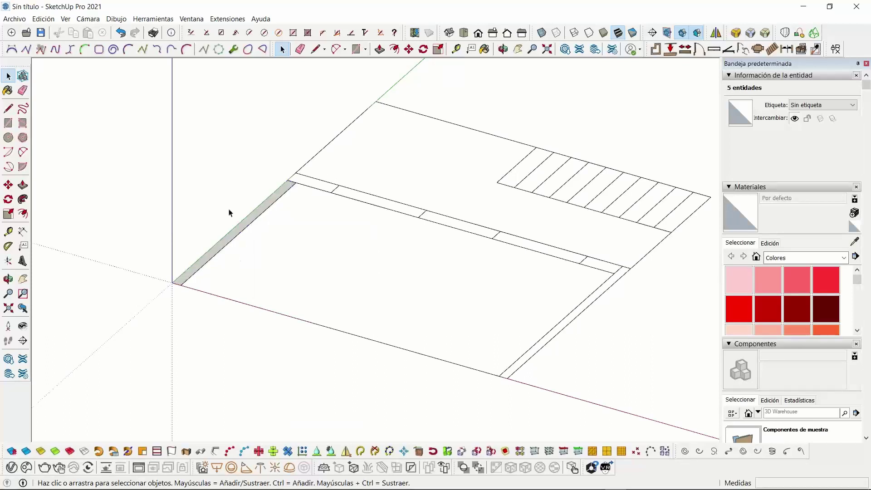
# Draw a rectangle about 160 by 54 cm against the wall rectangle's inner edge and try to move its face
pyautogui.click(274, 200)
pyautogui.click(252, 258)
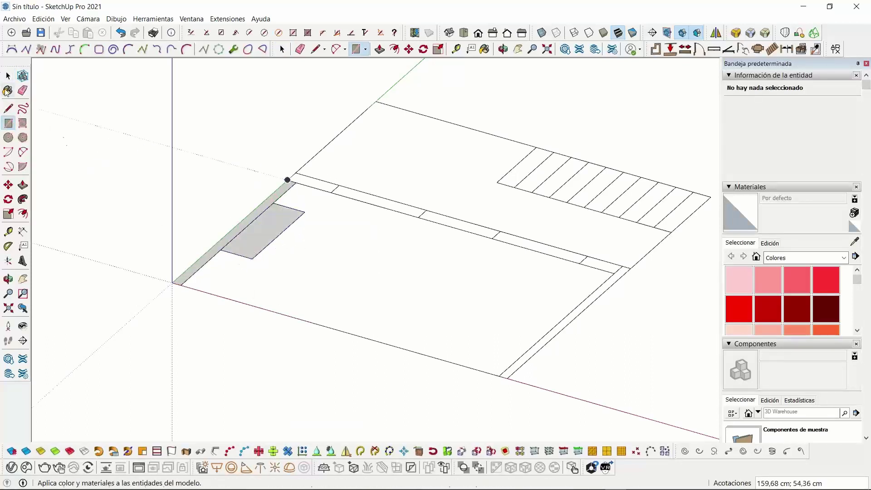
pyautogui.press('space')
pyautogui.click(272, 224)
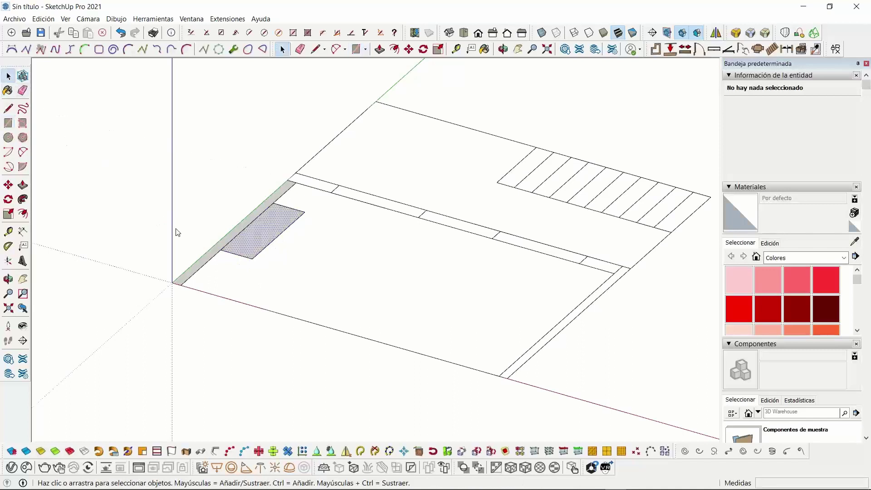
pyautogui.click(8, 185)
pyautogui.click(277, 234)
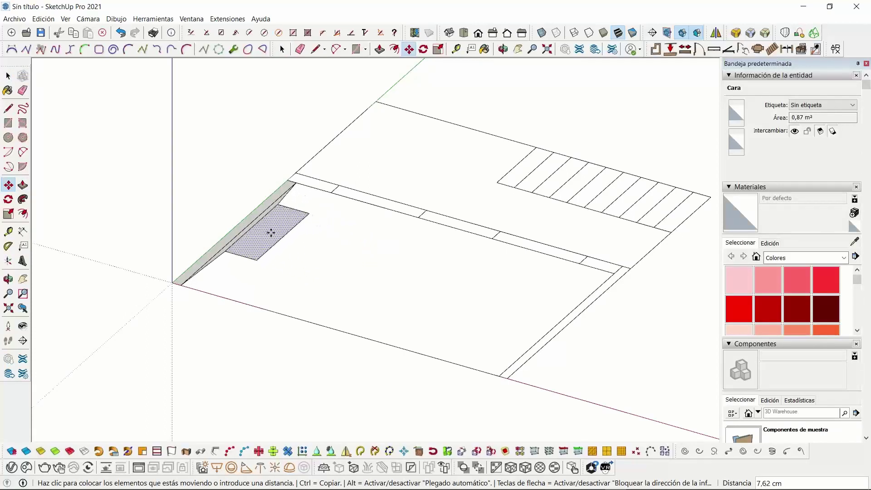
pyautogui.click(272, 232)
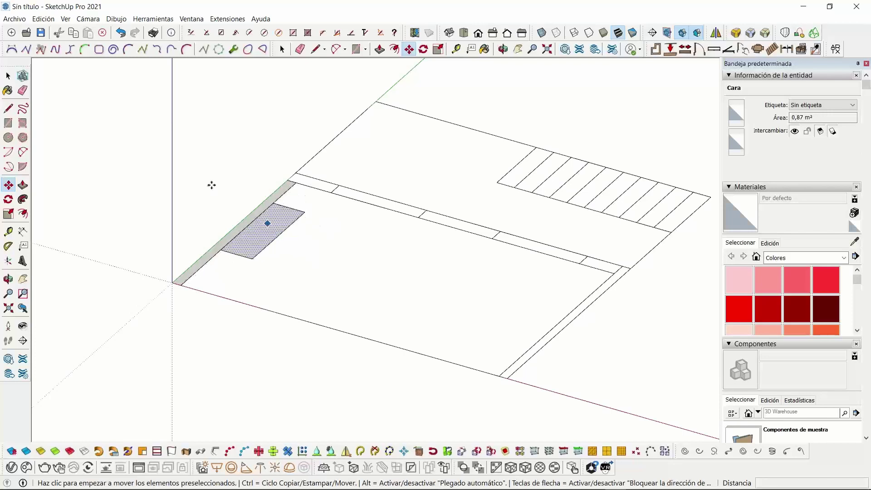
pyautogui.press('space')
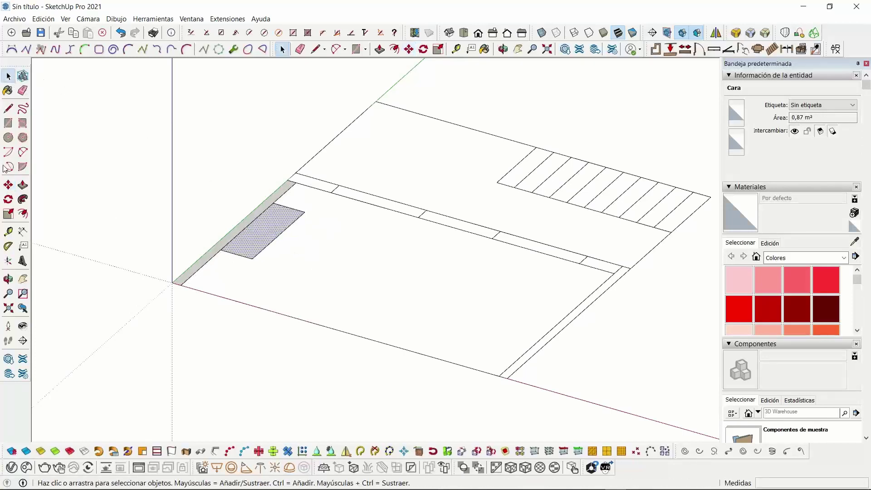
pyautogui.click(8, 185)
pyautogui.click(275, 235)
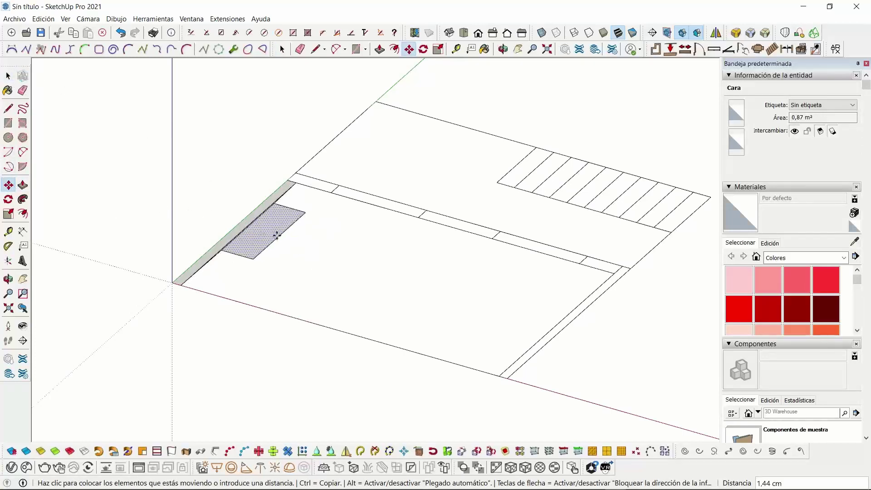
pyautogui.press('Escape')
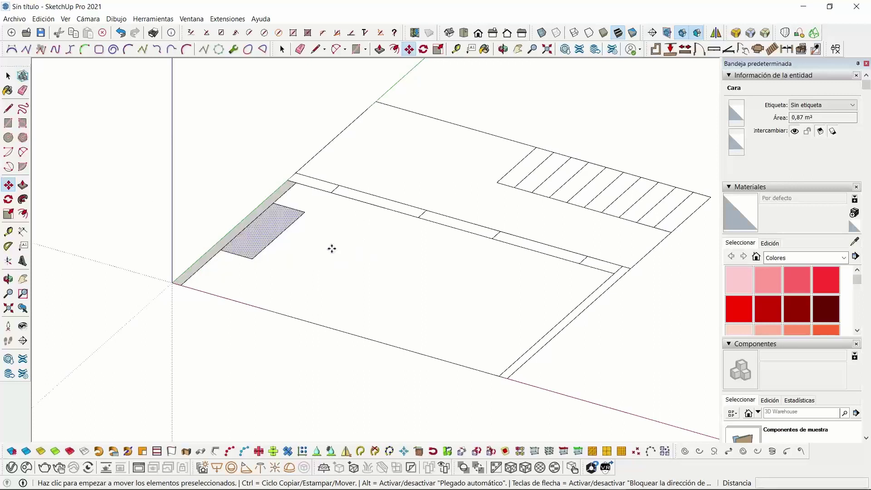
# Select everything and delete both drawn rectangles, then select the locked floor plan
pyautogui.click(8, 77)
pyautogui.hotkey('ctrl', 'a')
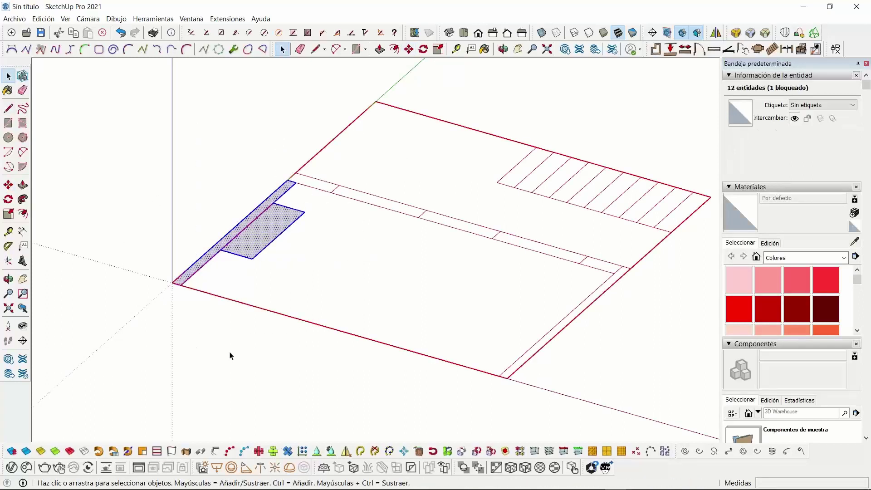
pyautogui.press('Delete')
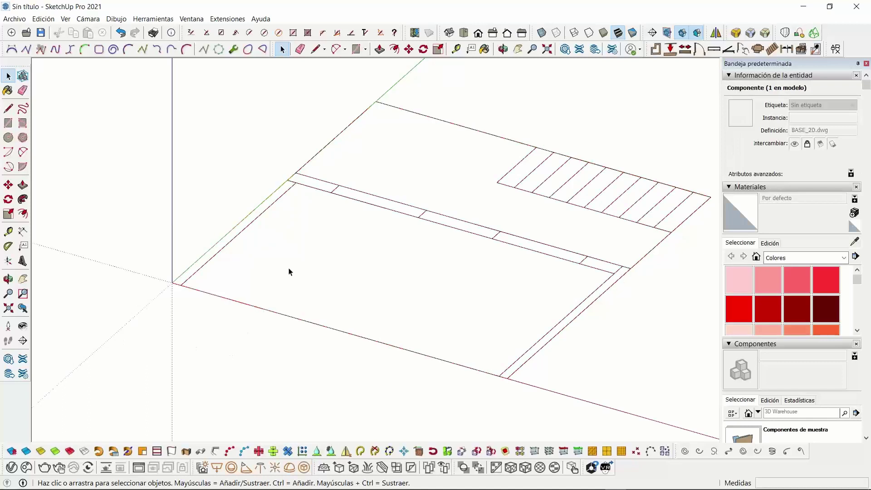
pyautogui.click(421, 211)
pyautogui.click(187, 200)
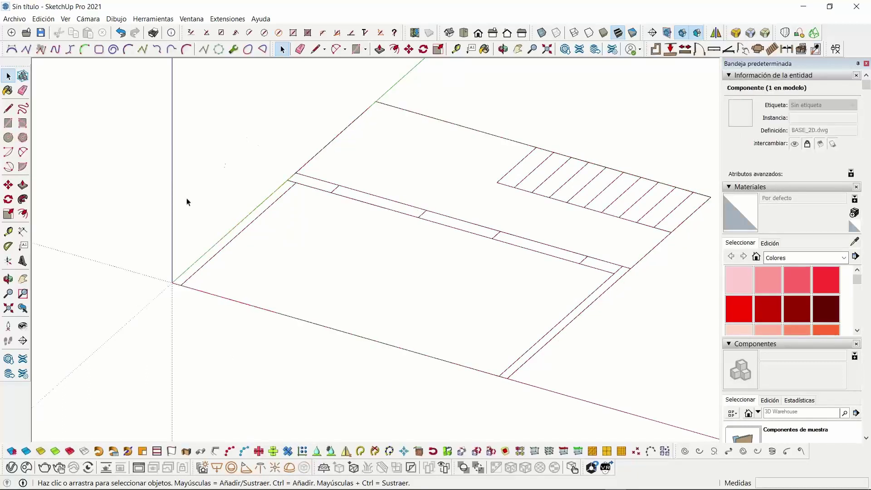
# Draw a 15 by 350 cm rectangle over the plan's side wall at the origin and turn it into a group
pyautogui.click(13, 129)
pyautogui.click(288, 180)
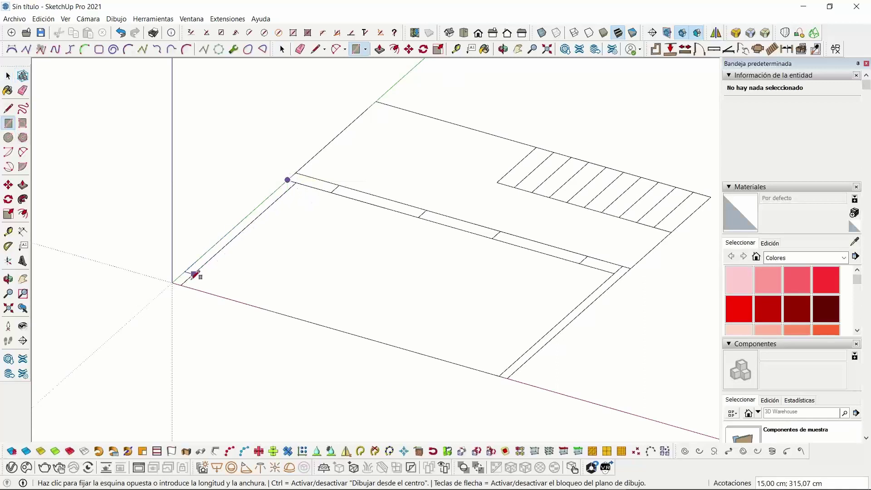
pyautogui.click(180, 285)
pyautogui.click(14, 79)
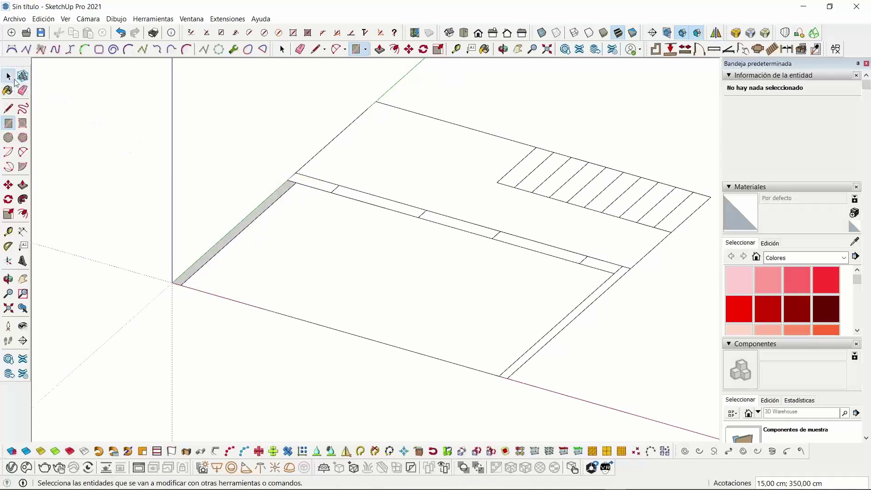
pyautogui.click(15, 81)
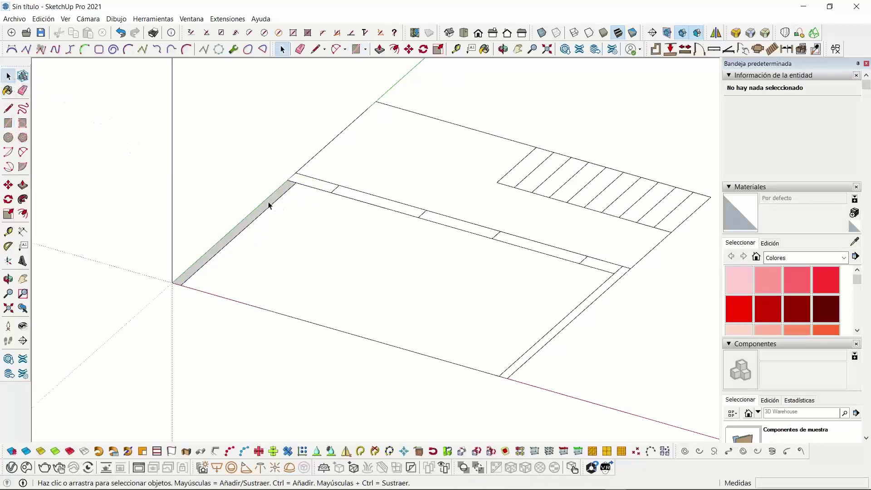
pyautogui.doubleClick(269, 205)
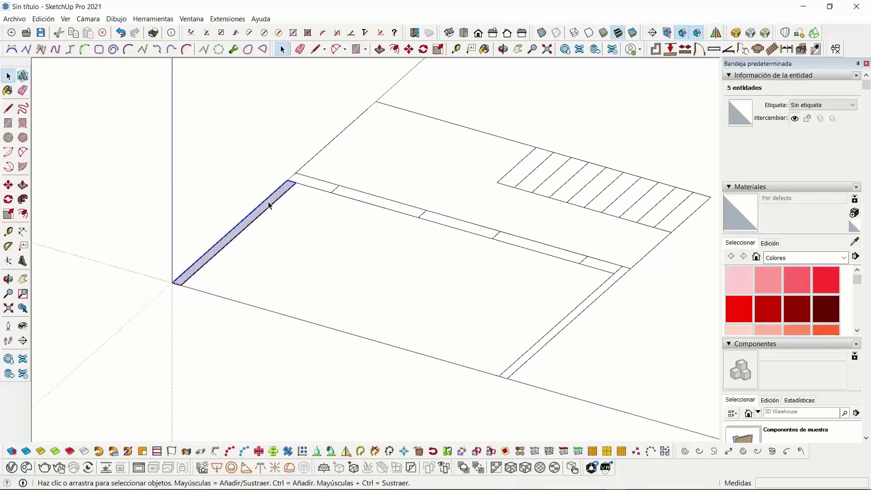
pyautogui.rightClick(269, 205)
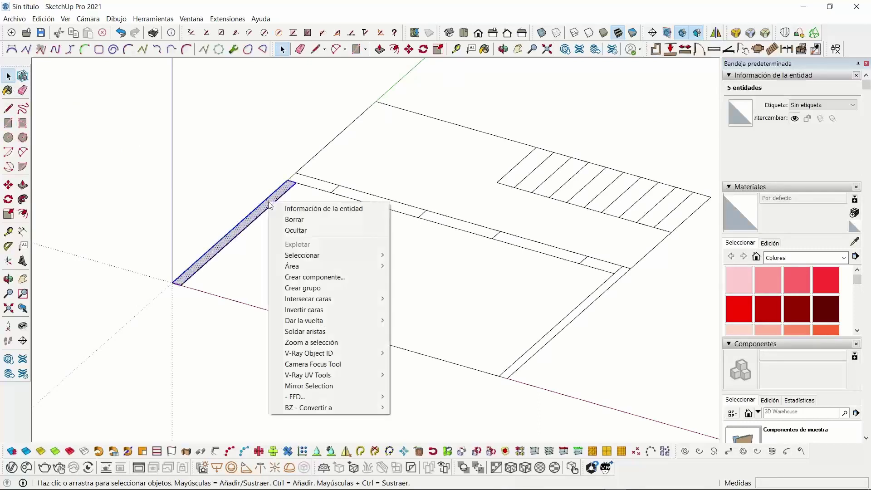
pyautogui.click(324, 289)
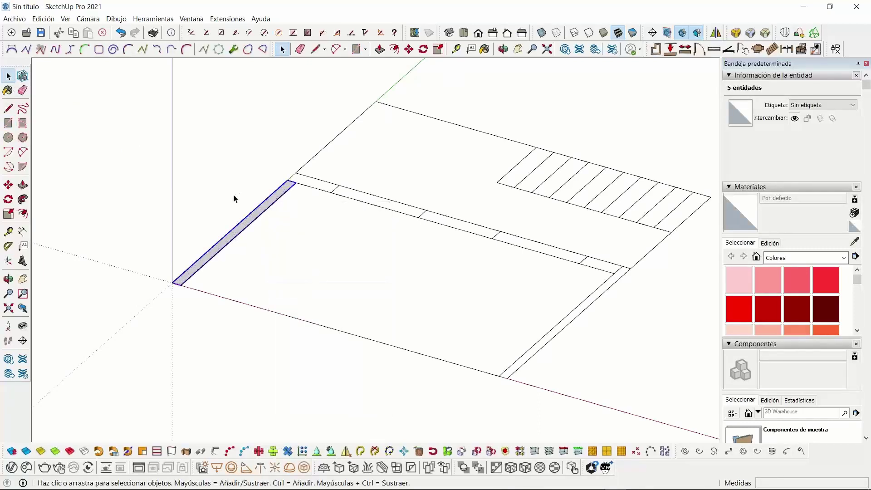
# Extrude the face inside the side wall group up to 300 cm and leave the group
pyautogui.doubleClick(252, 219)
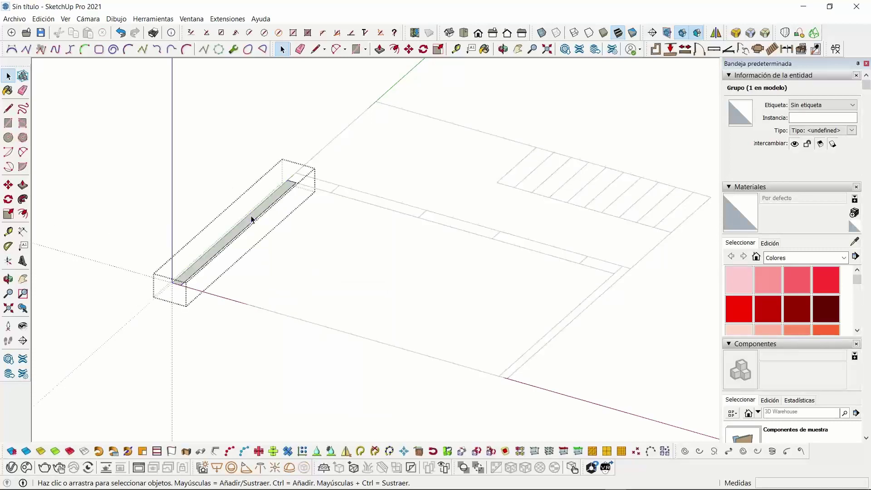
pyautogui.click(252, 219)
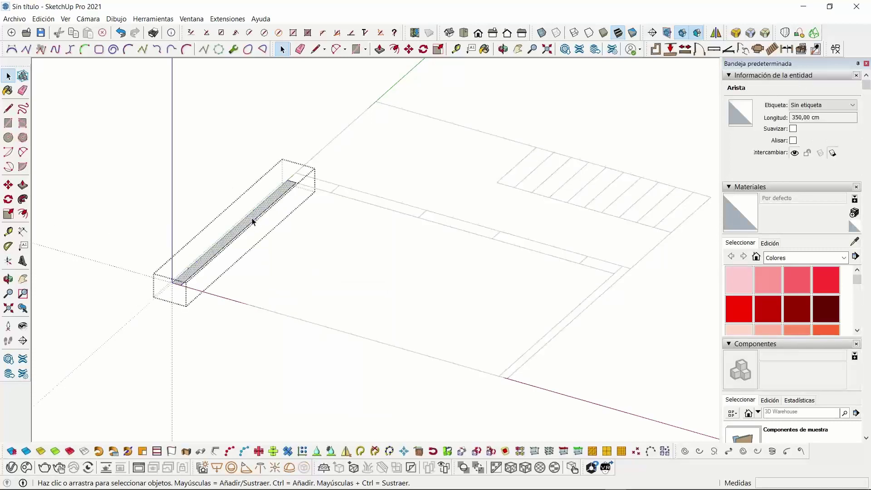
pyautogui.doubleClick(252, 219)
pyautogui.click(22, 185)
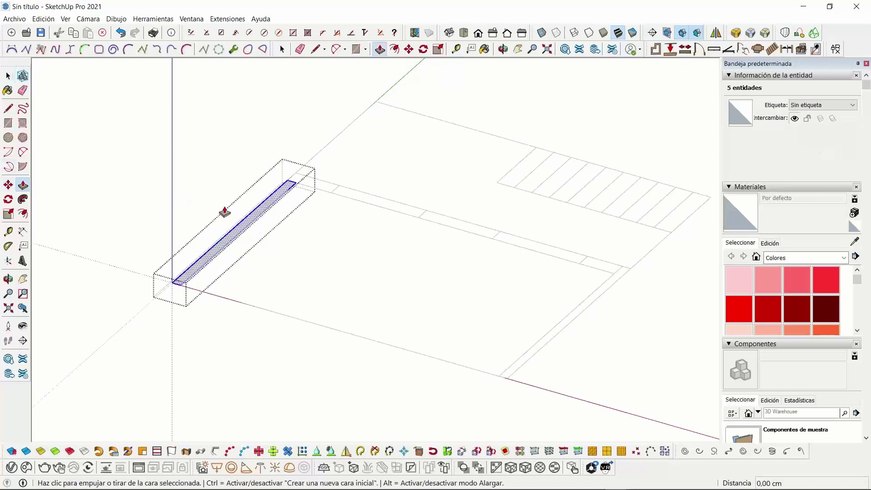
pyautogui.click(236, 236)
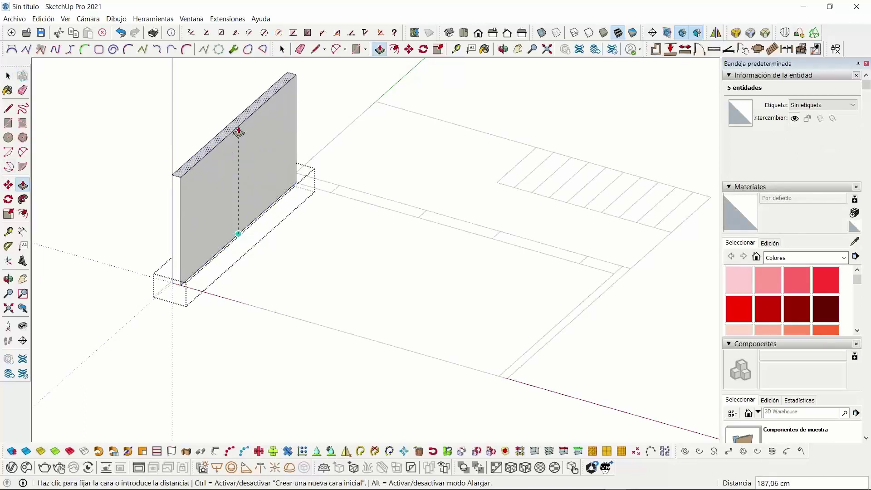
pyautogui.press('Return')
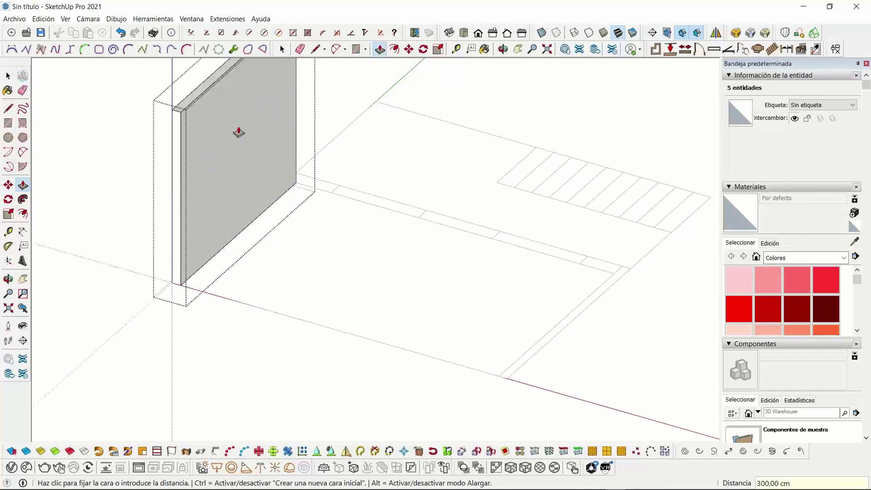
pyautogui.press('space')
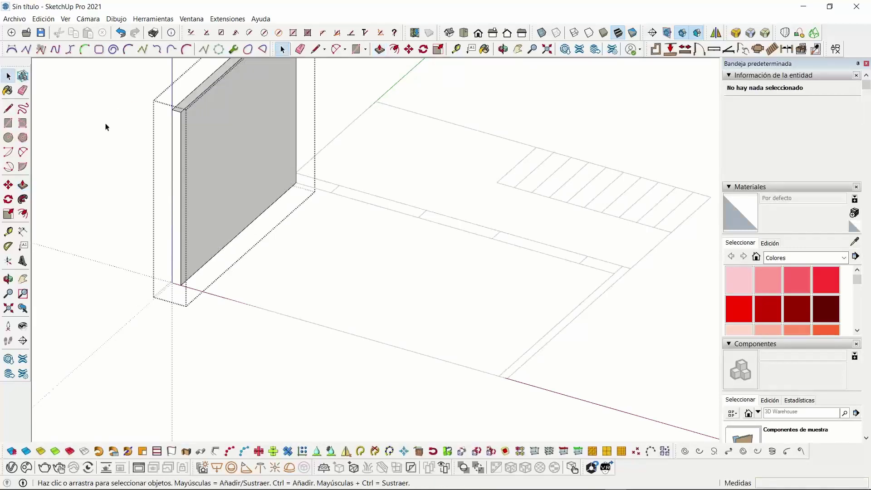
# Copy the side wall group along the red axis onto the opposite side wall of the floor plan, snapping to its corner
pyautogui.scroll(-3, 226, 167)
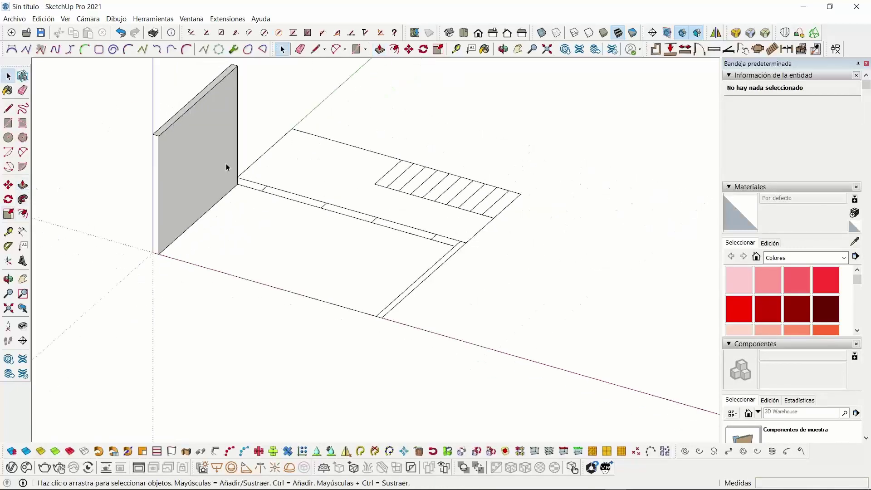
pyautogui.moveTo(239, 171); pyautogui.dragTo(216, 222, button='middle')
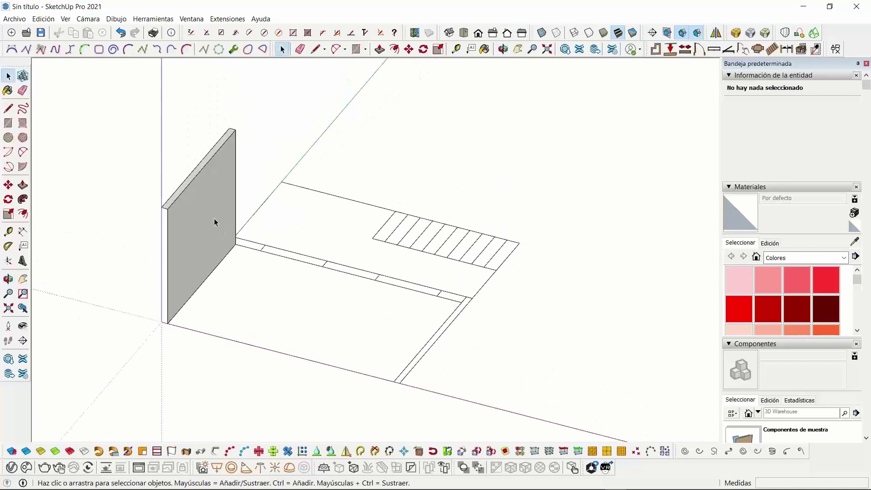
pyautogui.click(216, 222)
pyautogui.click(9, 184)
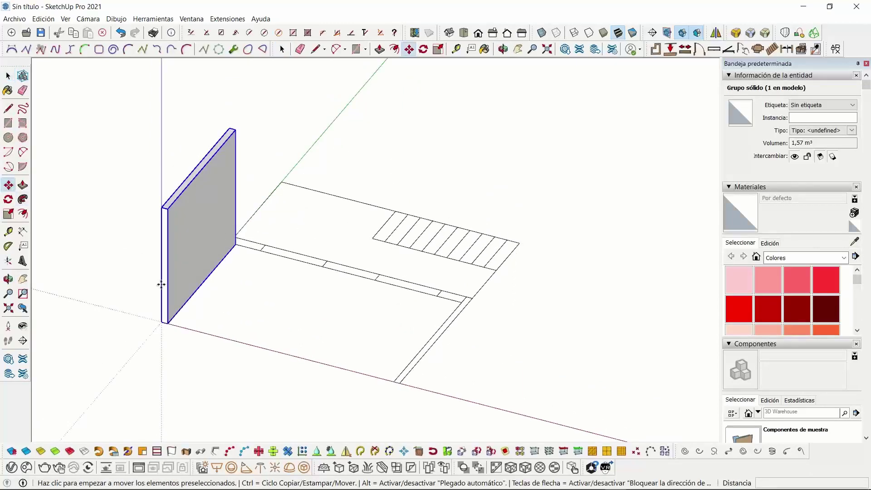
pyautogui.keyDown('shift'); pyautogui.moveTo(280, 319); pyautogui.dragTo(266, 263, button='middle'); pyautogui.keyUp('shift')
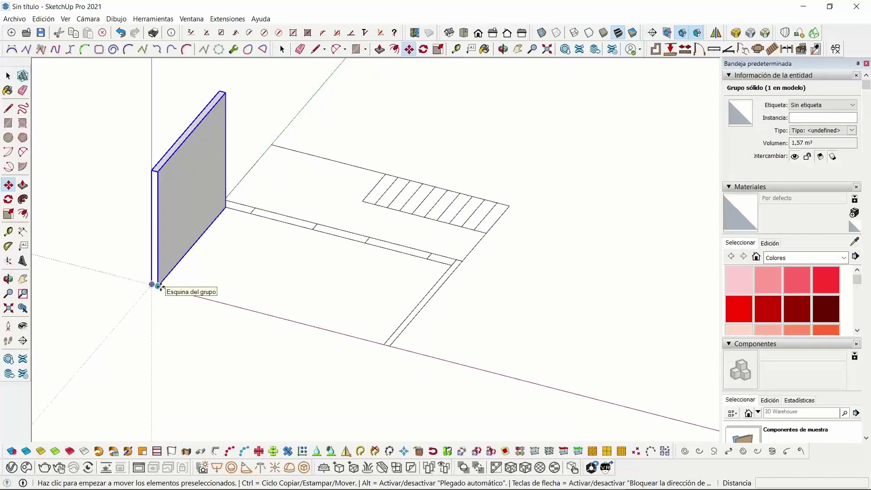
pyautogui.press('ctrl')
pyautogui.click(159, 287)
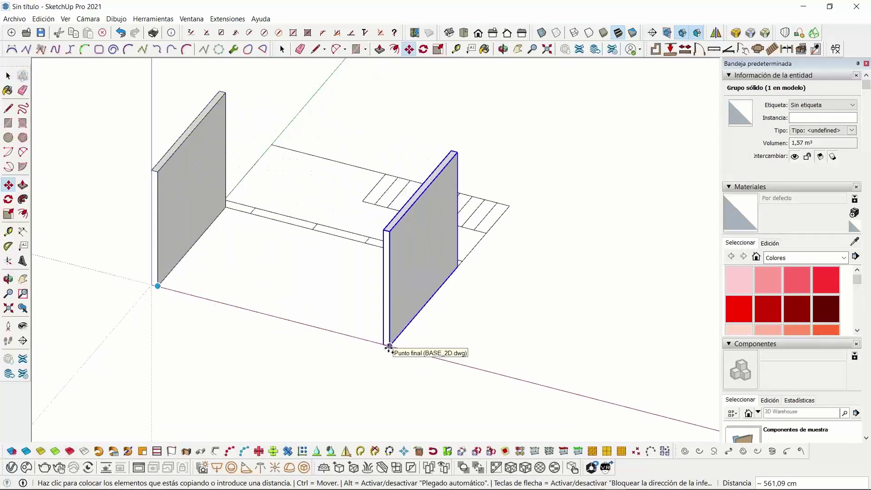
pyautogui.click(384, 344)
pyautogui.click(8, 77)
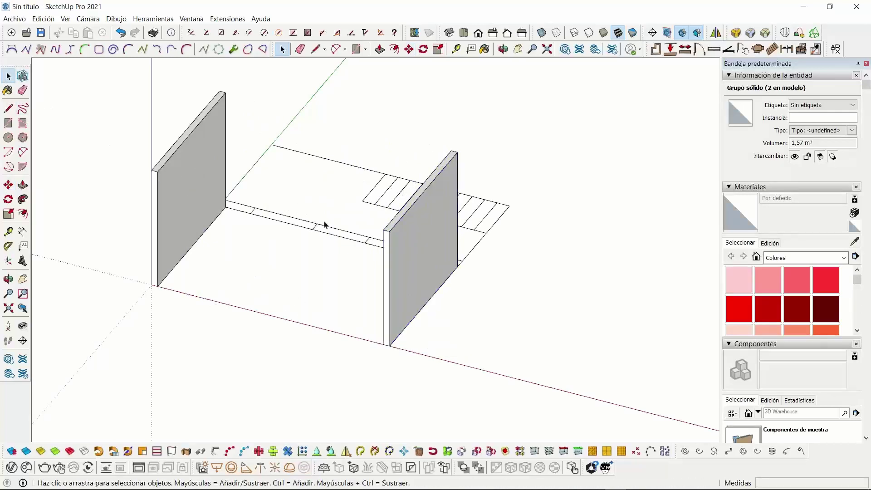
# Draw a rectangle about 576 by 25 cm over the back wall strip of the plan, across the ends of both side walls
pyautogui.click(287, 235)
pyautogui.moveTo(287, 236); pyautogui.dragTo(379, 296, button='middle')
pyautogui.press('space')
pyautogui.press('r')
pyautogui.click(361, 322)
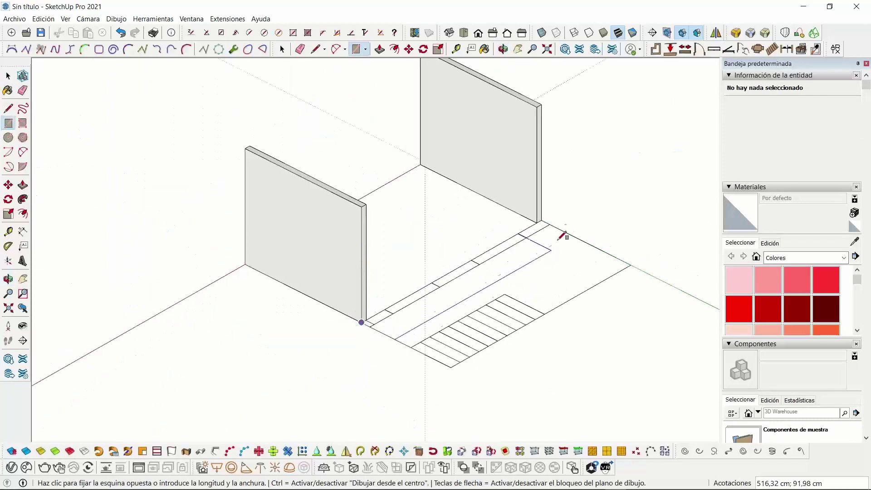
pyautogui.click(549, 224)
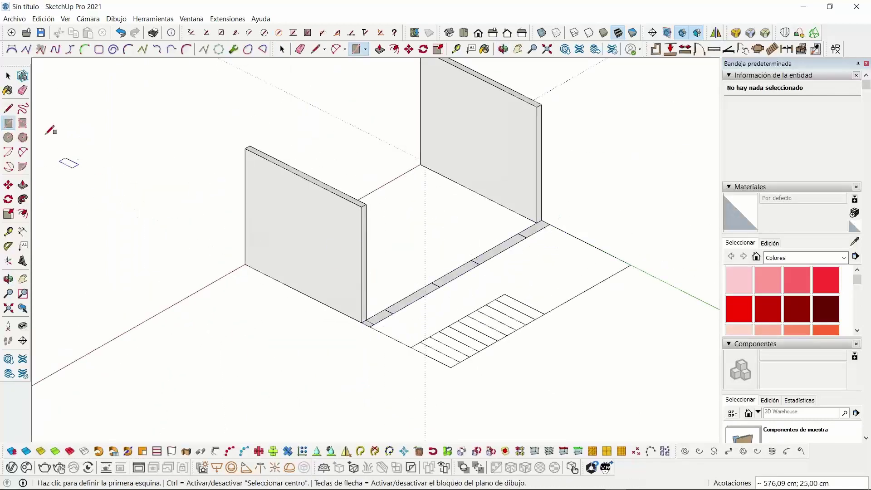
pyautogui.click(8, 75)
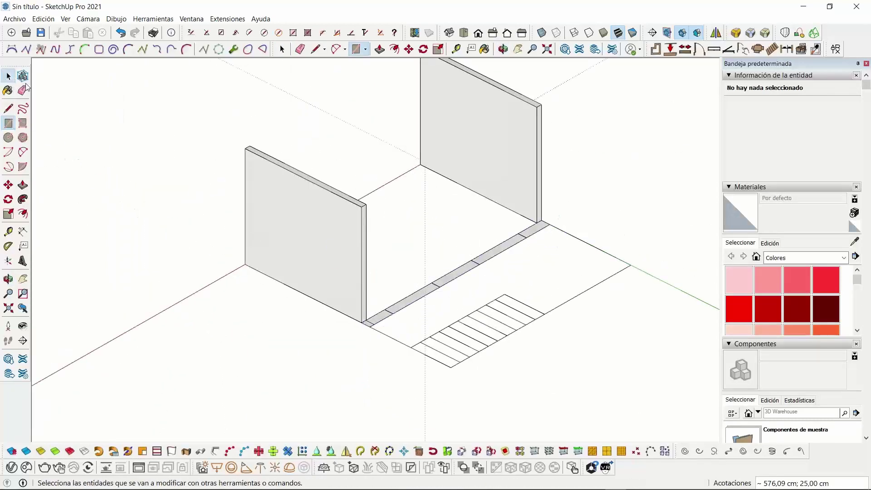
pyautogui.doubleClick(496, 256)
pyautogui.keyDown('shift'); pyautogui.moveTo(463, 216); pyautogui.dragTo(402, 241, button='middle'); pyautogui.keyUp('shift')
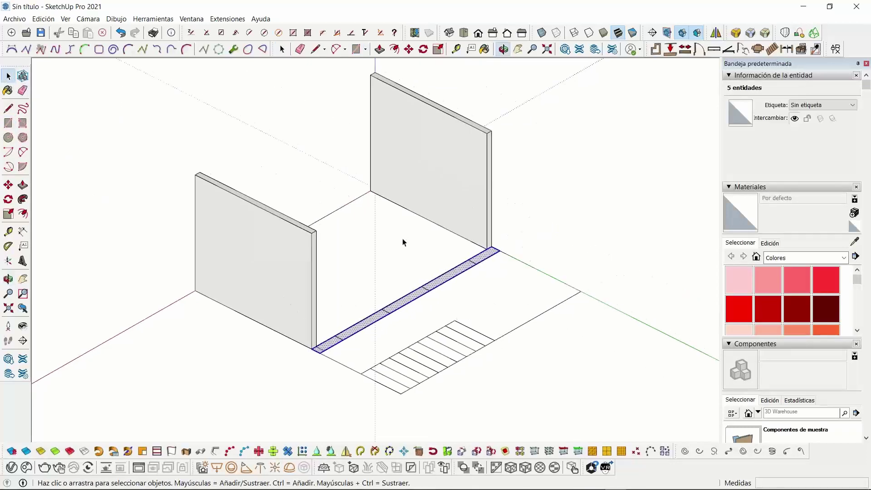
pyautogui.click(94, 19)
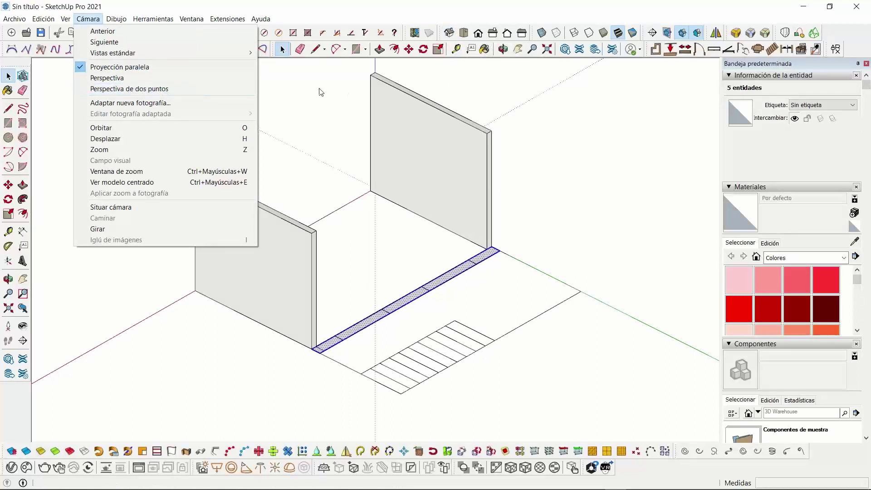
pyautogui.click(330, 110)
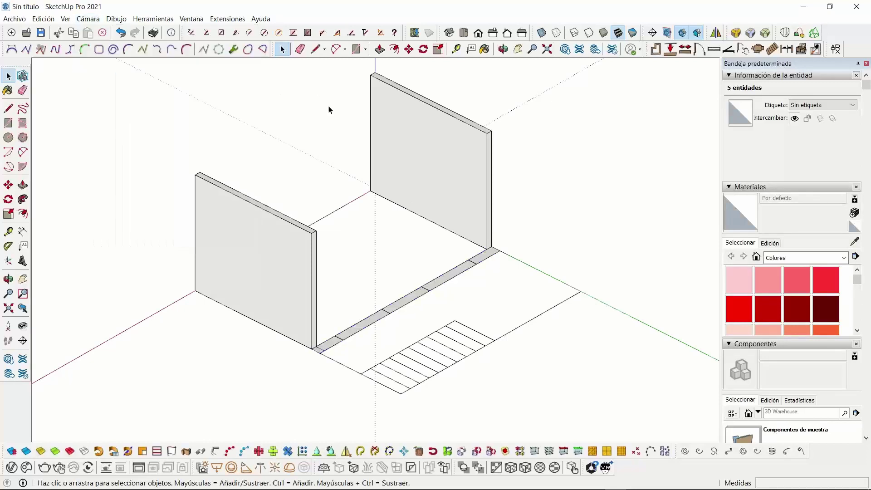
# Extrude the back wall rectangle up to the same height as the two side walls
pyautogui.doubleClick(449, 278)
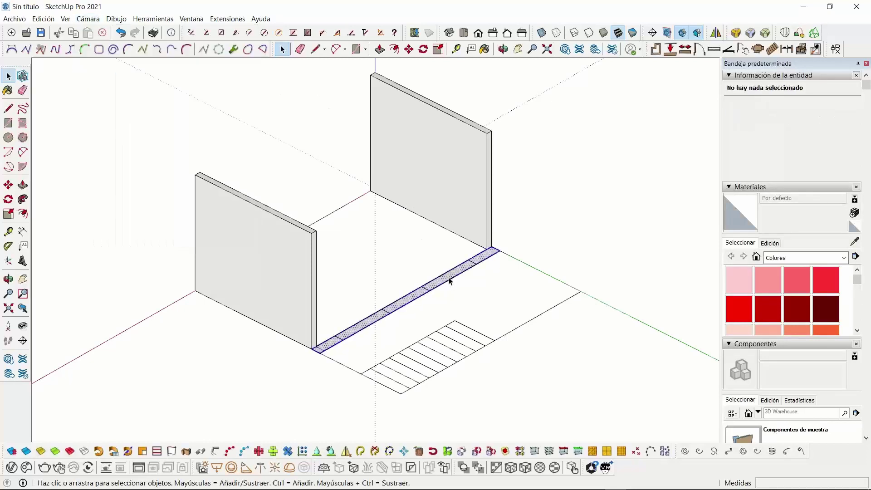
pyautogui.click(22, 185)
pyautogui.click(311, 350)
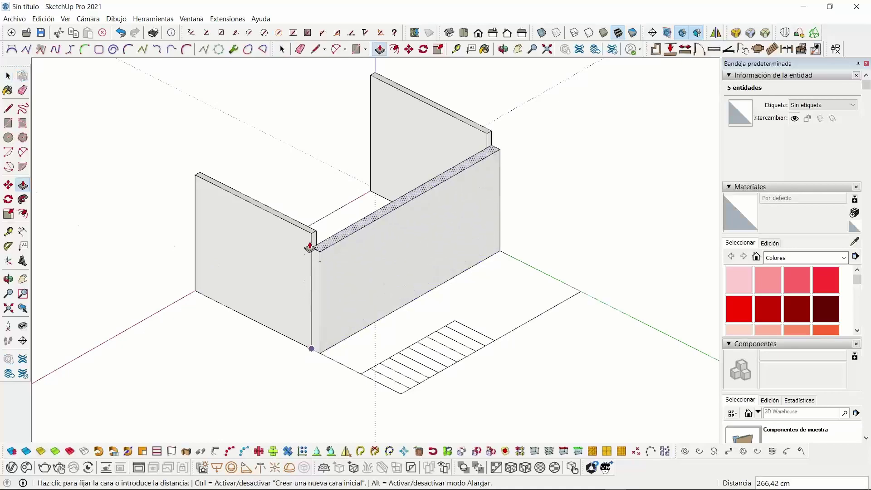
pyautogui.click(305, 236)
pyautogui.press('space')
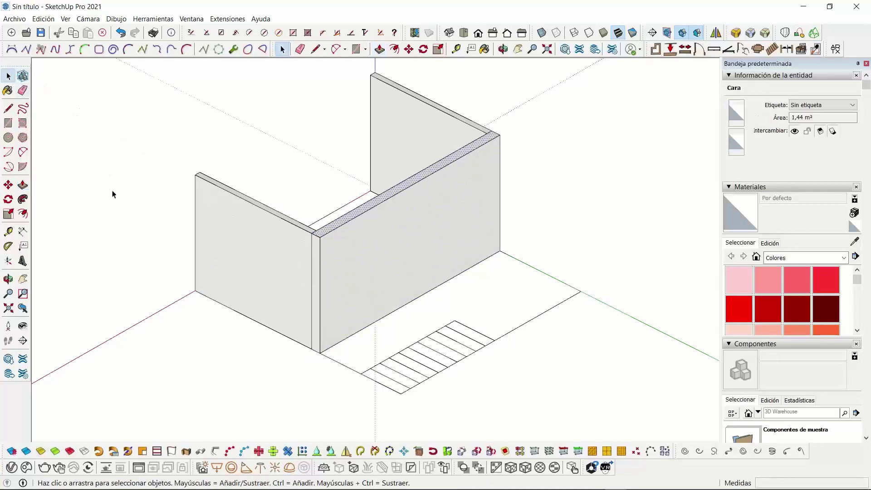
# Examine the three walls in isometric view and from the room's open front, with nothing selected
pyautogui.moveTo(110, 193); pyautogui.dragTo(498, 222, button='middle')
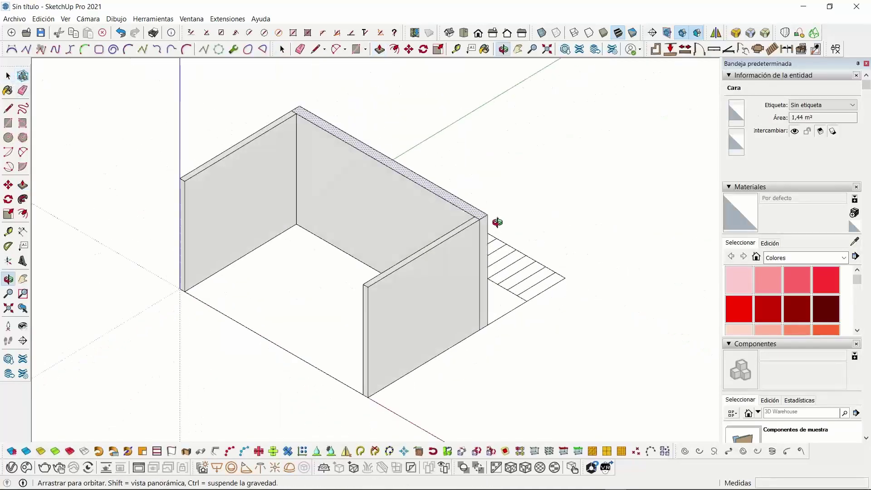
pyautogui.click(449, 33)
pyautogui.click(442, 183)
pyautogui.moveTo(267, 299); pyautogui.dragTo(348, 187, button='middle')
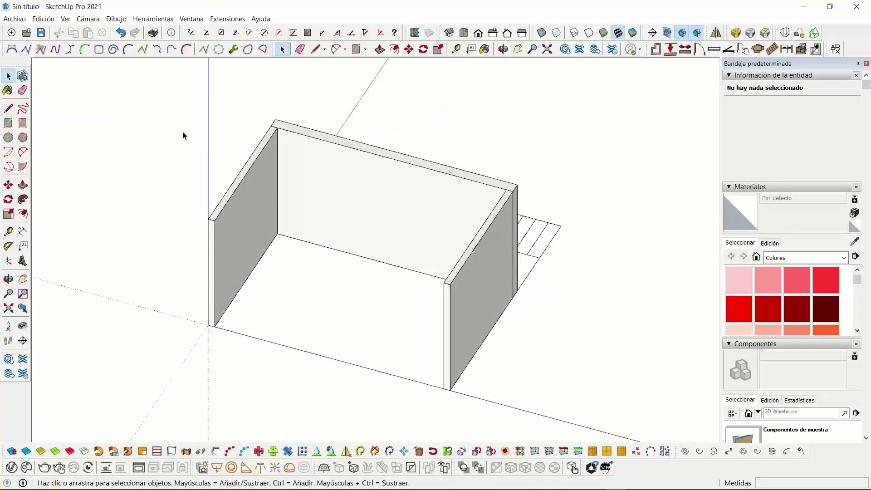
pyautogui.click(9, 108)
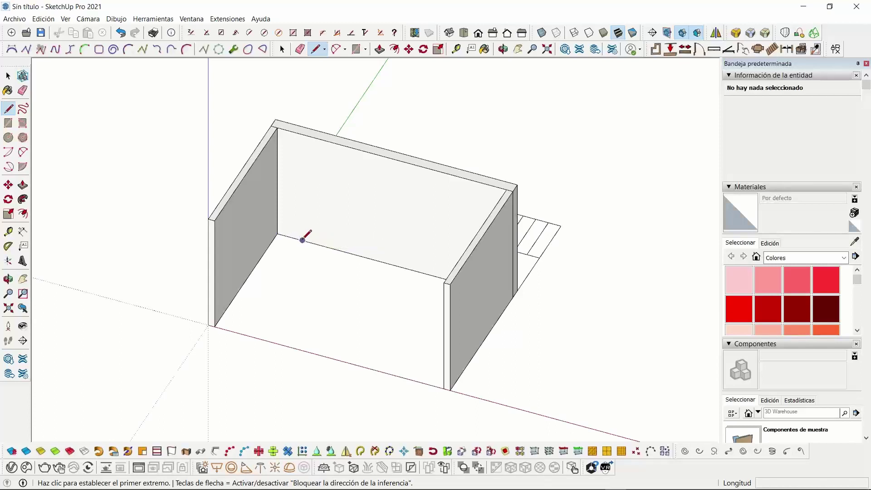
pyautogui.click(303, 240)
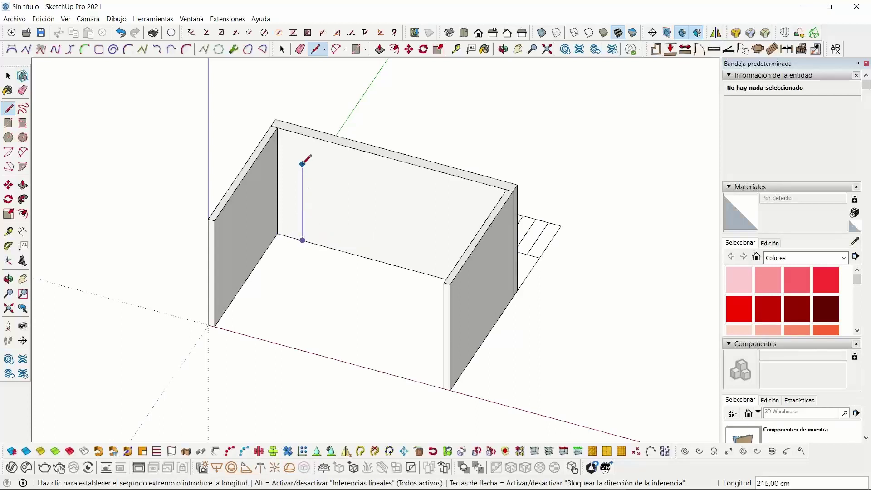
pyautogui.press('Escape')
pyautogui.click(8, 76)
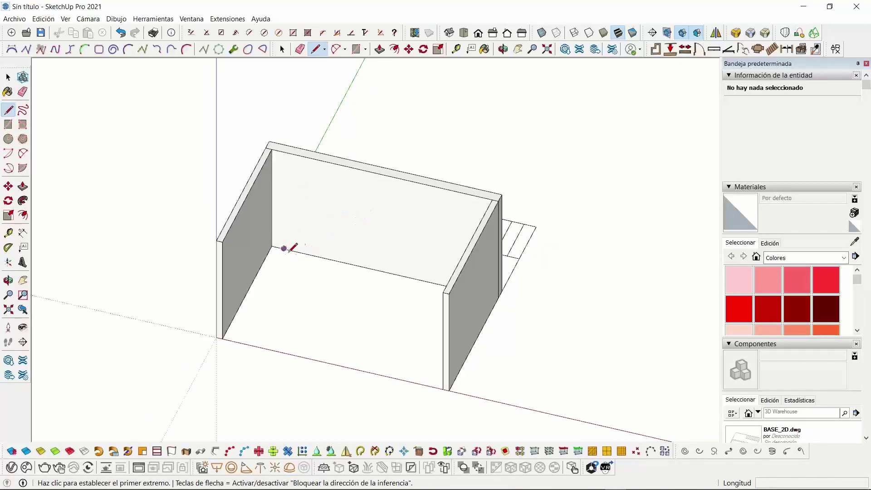
# Outline a door-like opening 150 cm wide and 200 cm high on the back wall's inner face, starting from its base edge
pyautogui.click(296, 252)
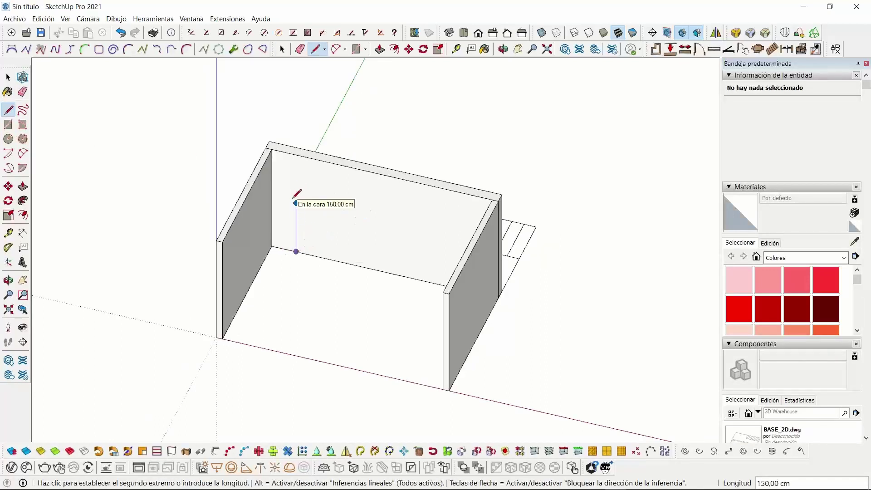
pyautogui.write('200')
pyautogui.press('Return')
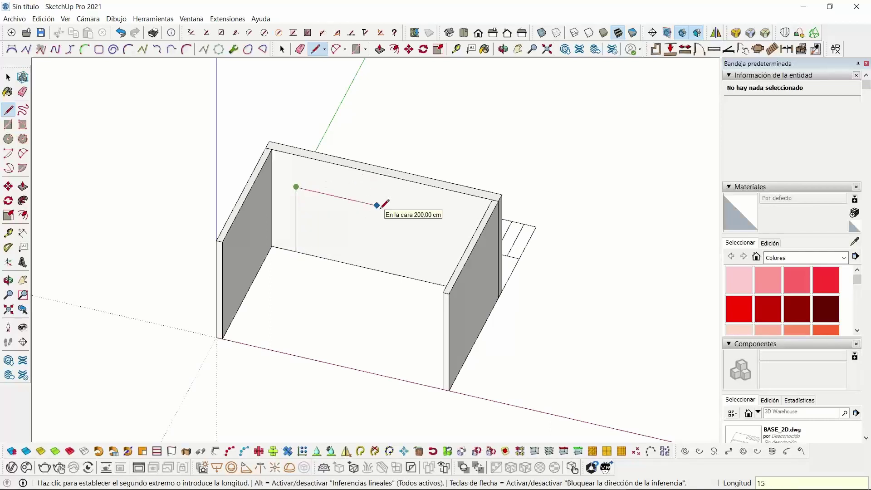
pyautogui.press('Return')
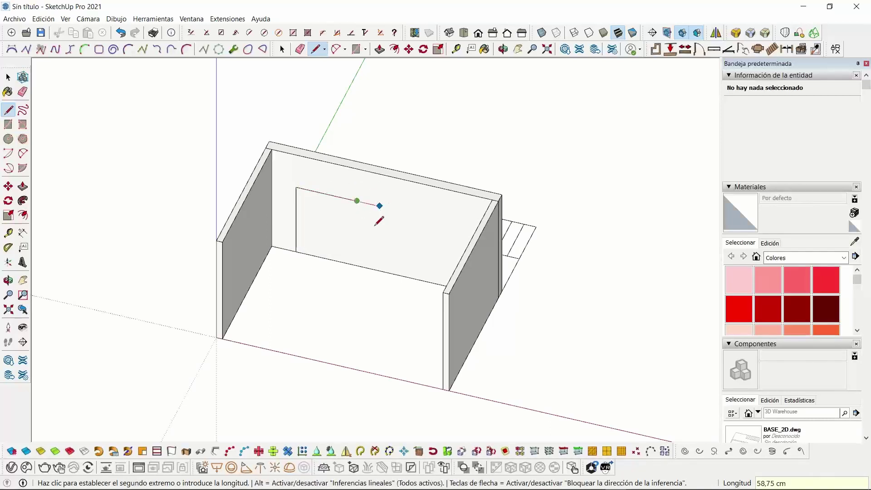
pyautogui.click(356, 265)
# Draw a 75 cm radius circle on the back wall, centred on the midpoint of the opening's upper edge
pyautogui.press('c')
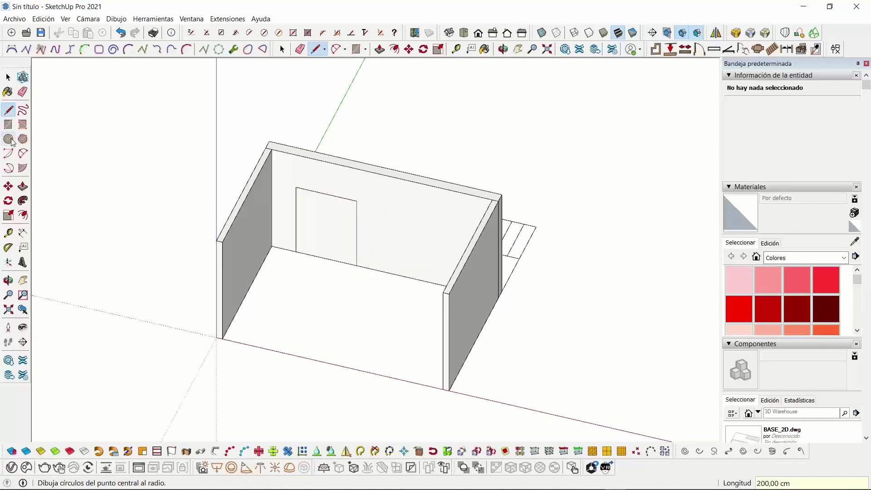
pyautogui.click(327, 194)
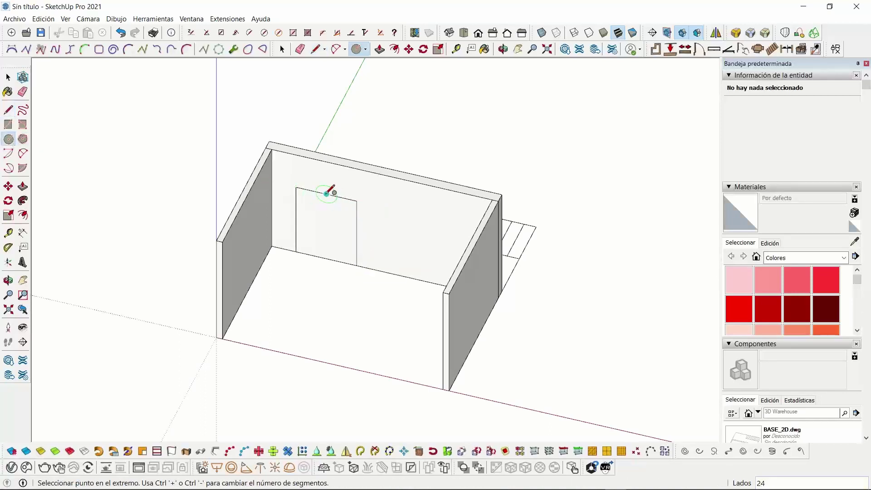
pyautogui.click(357, 201)
pyautogui.press('space')
# Set the circle's upper arc to 50 segments
pyautogui.scroll(3, 343, 174)
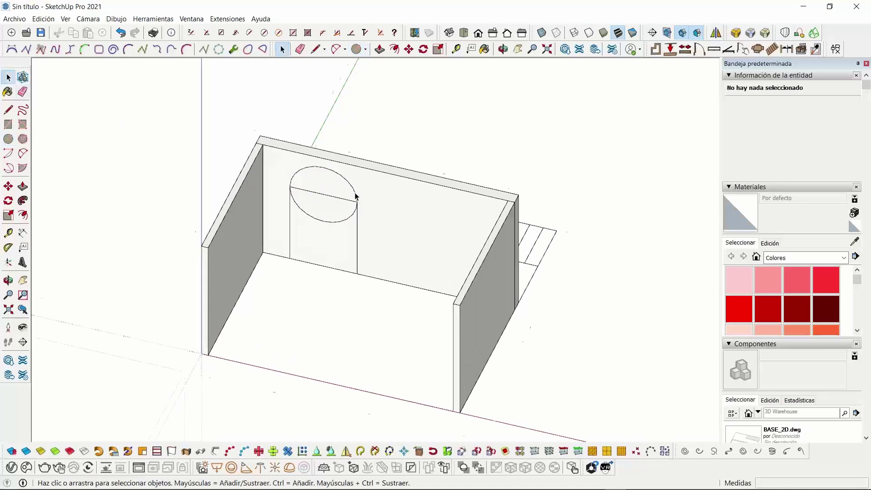
pyautogui.click(343, 174)
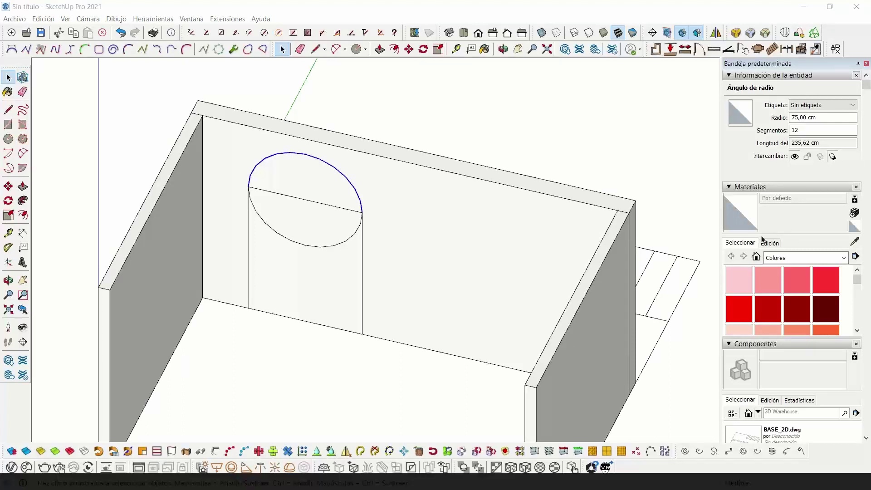
pyautogui.click(823, 127)
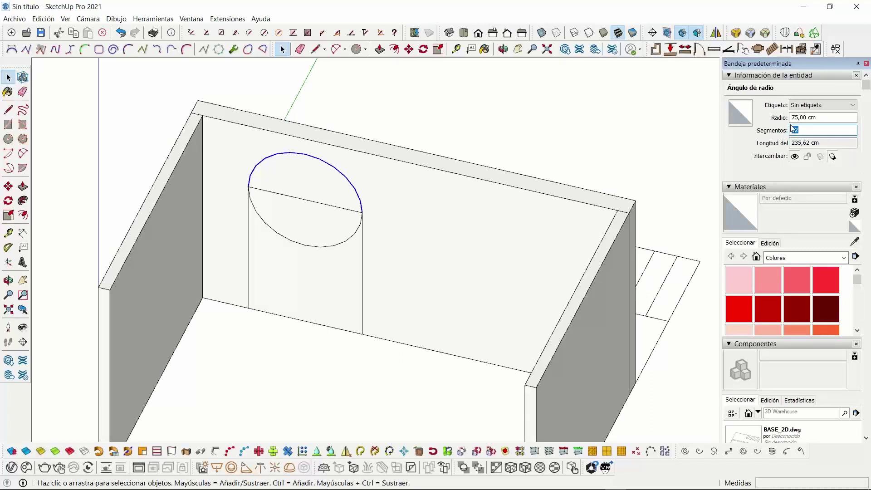
pyautogui.press('Return')
pyautogui.scroll(5, 292, 156)
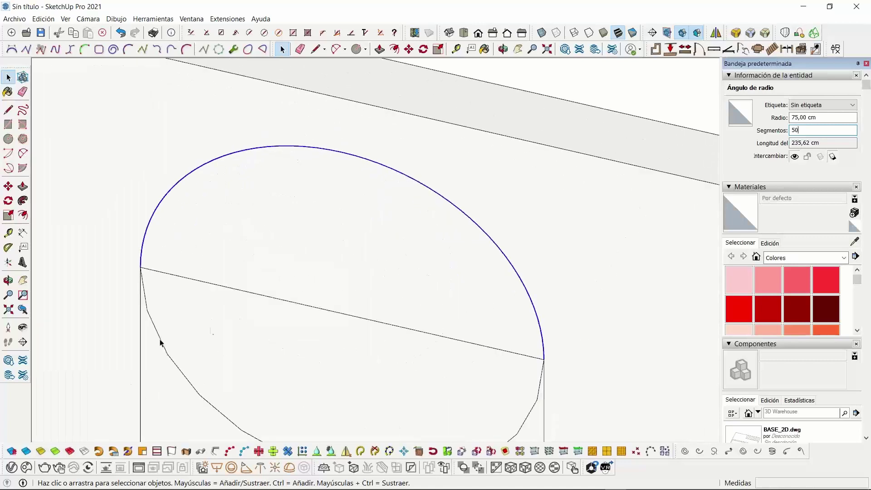
# Delete the circle's lower half and the straight line across it, leaving a single arched outline
pyautogui.click(170, 362)
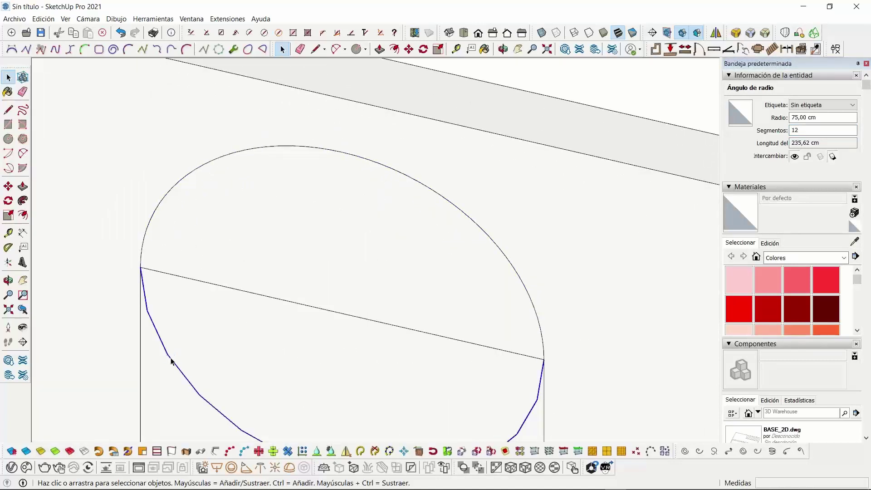
pyautogui.press('Delete')
pyautogui.click(223, 288)
pyautogui.press('Delete')
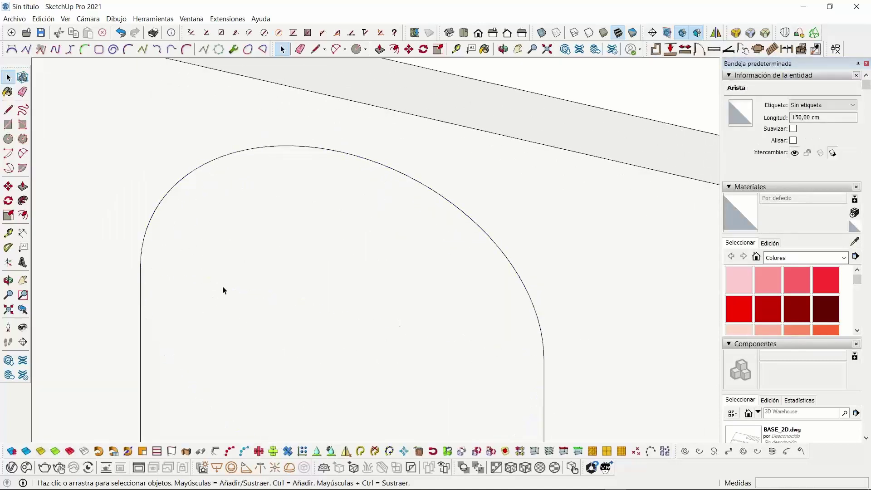
# Copy the arch face 210 cm along the back wall to lay out a second arch
pyautogui.click(249, 270)
pyautogui.scroll(-8, 254, 272)
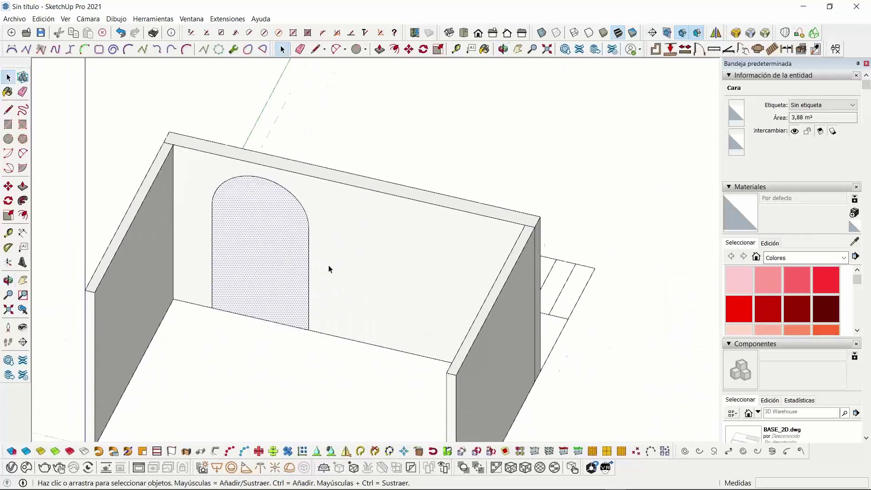
pyautogui.click(9, 186)
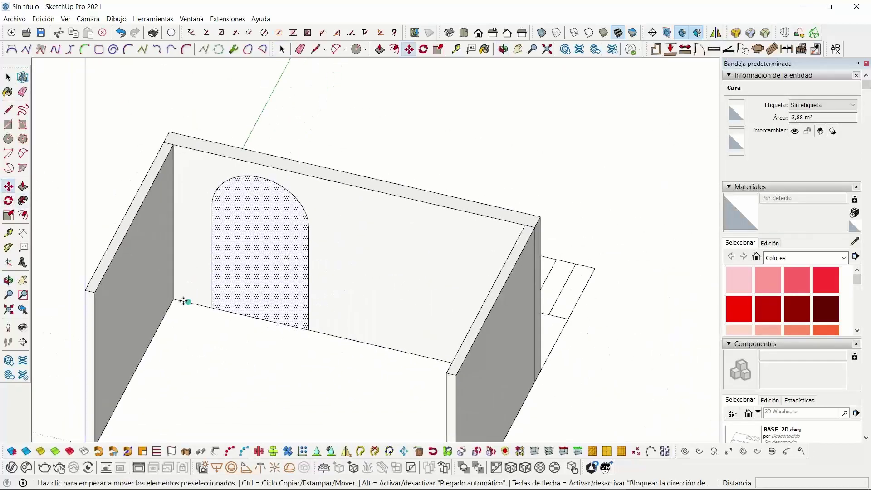
pyautogui.click(175, 299)
pyautogui.press('ctrl')
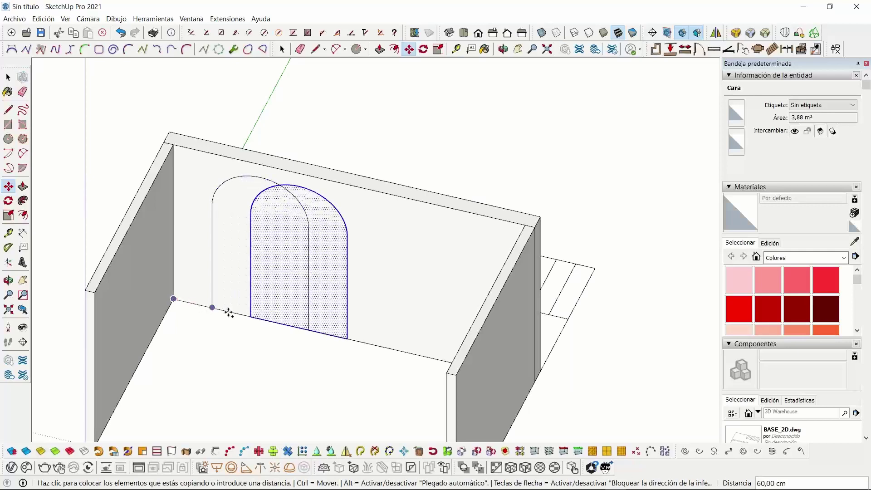
pyautogui.click(308, 332)
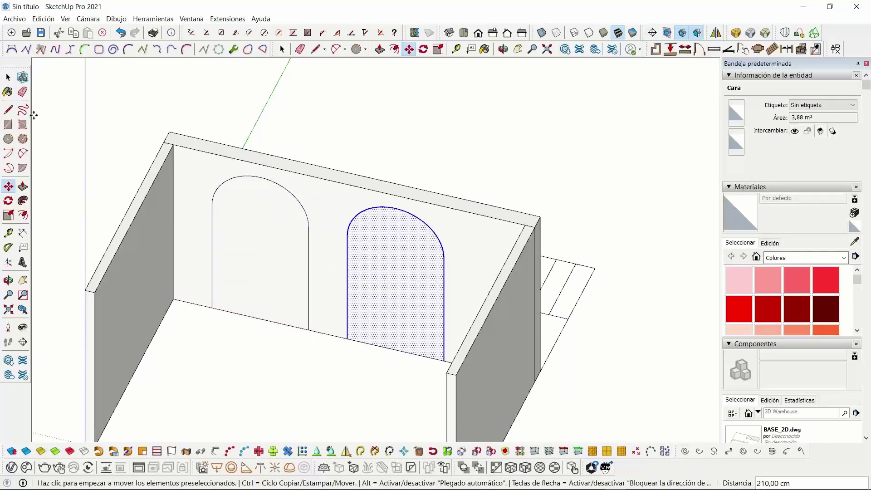
# Copy the first arch face with its edges about 683 cm along the red axis, into the empty space beside the room
pyautogui.click(8, 77)
pyautogui.click(249, 243)
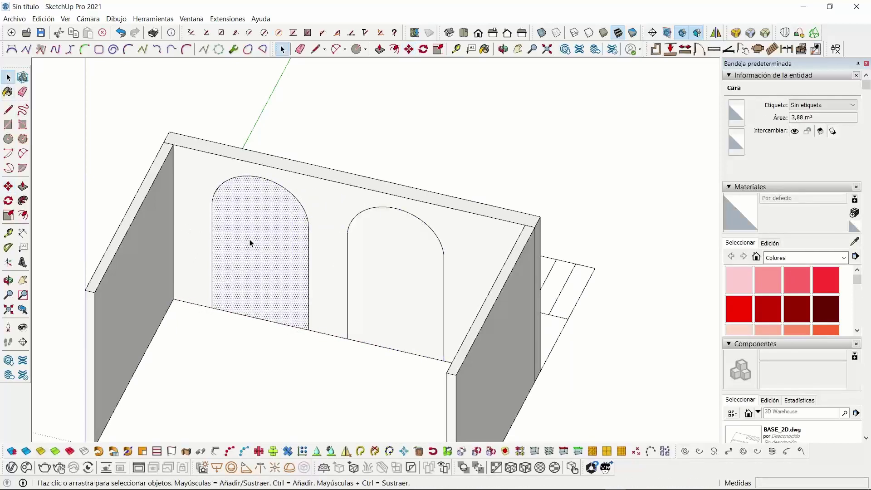
pyautogui.doubleClick(249, 243)
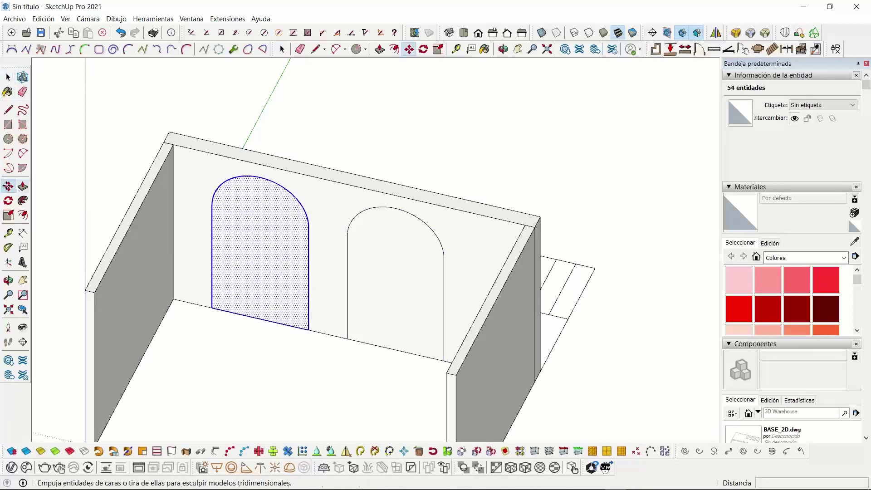
pyautogui.click(8, 186)
pyautogui.click(173, 300)
pyautogui.press('ctrl')
pyautogui.scroll(-2, 301, 332)
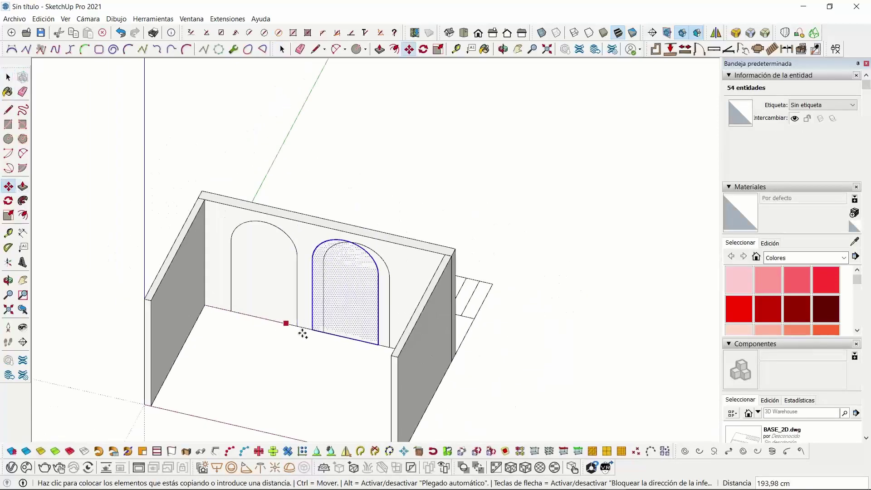
pyautogui.click(505, 374)
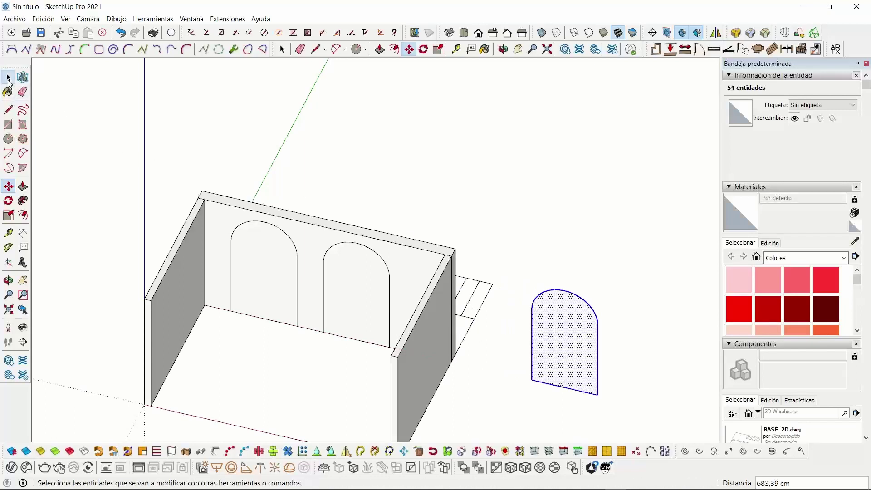
# Push both arch faces 25 cm through the back wall to cut the two openings
pyautogui.click(8, 78)
pyautogui.click(186, 132)
pyautogui.click(268, 278)
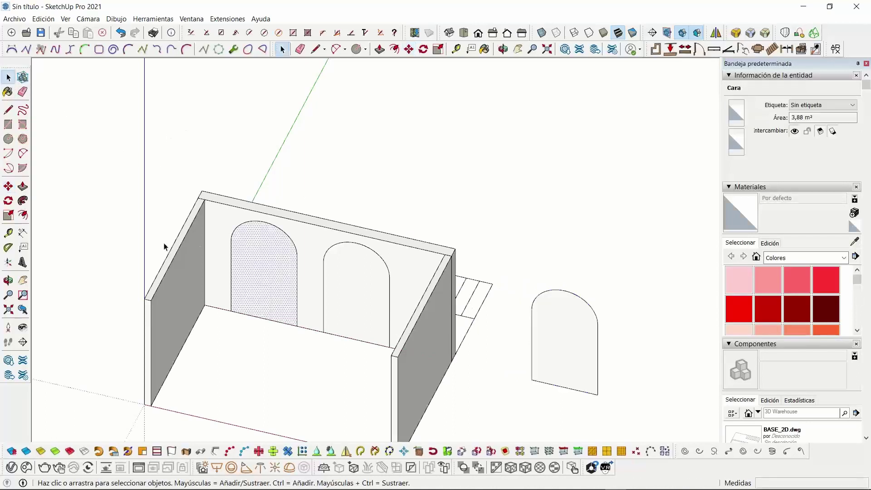
pyautogui.click(22, 186)
pyautogui.scroll(2, 256, 202)
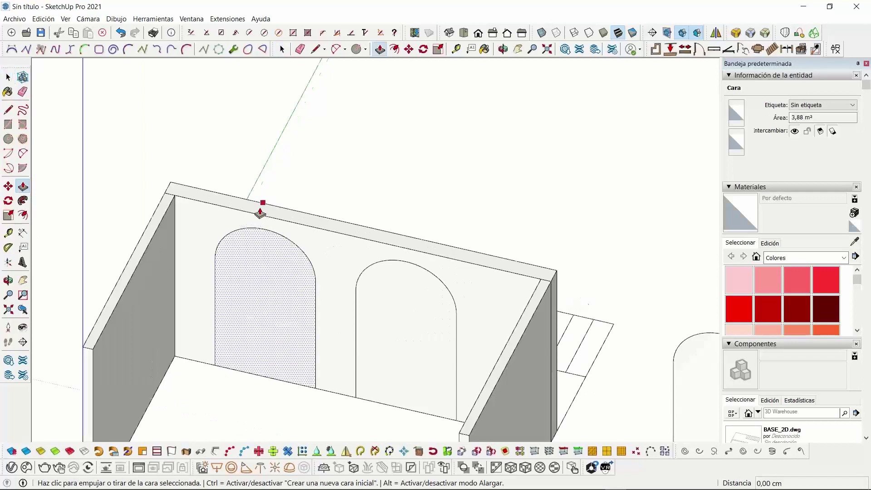
pyautogui.click(232, 200)
pyautogui.click(366, 308)
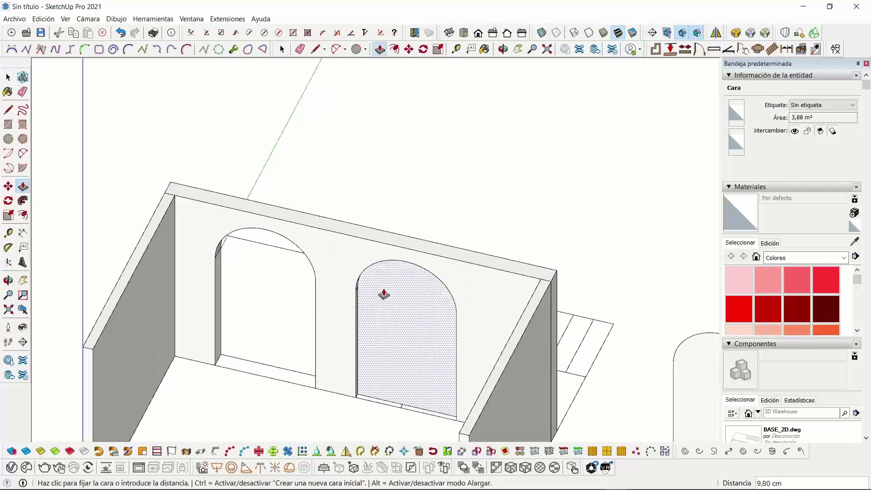
pyautogui.click(362, 231)
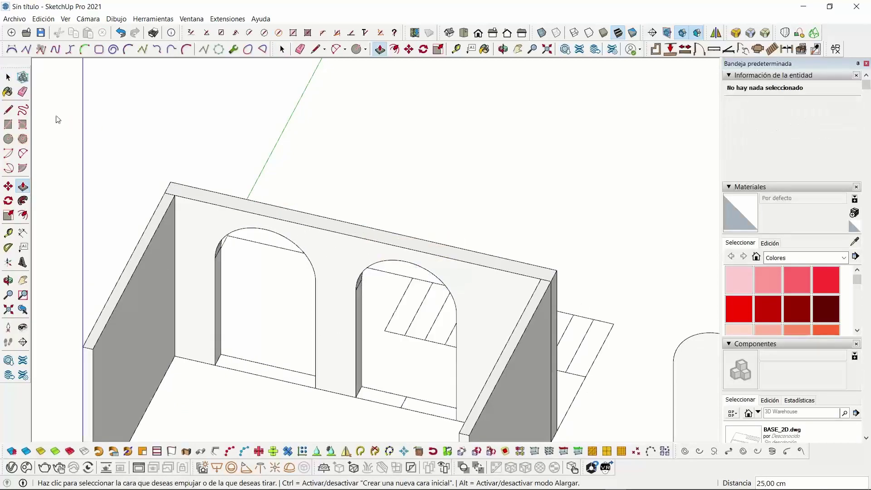
pyautogui.click(8, 77)
# Group the separate arch face beside the room together with its edges
pyautogui.scroll(1, 416, 300)
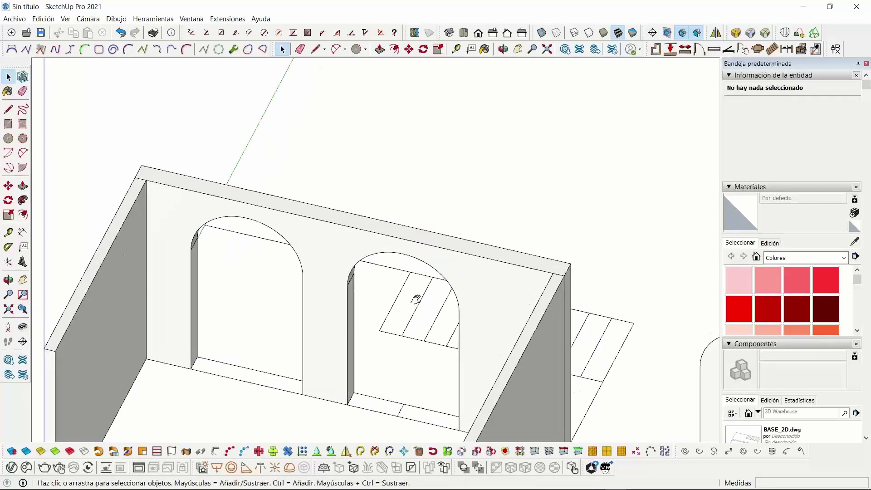
pyautogui.moveTo(416, 300); pyautogui.dragTo(384, 196, button='middle')
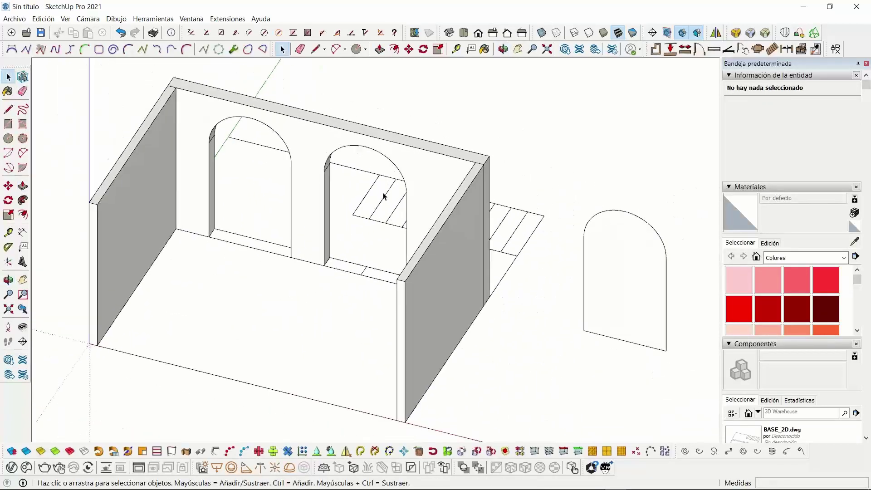
pyautogui.scroll(-2, 383, 196)
pyautogui.click(540, 255)
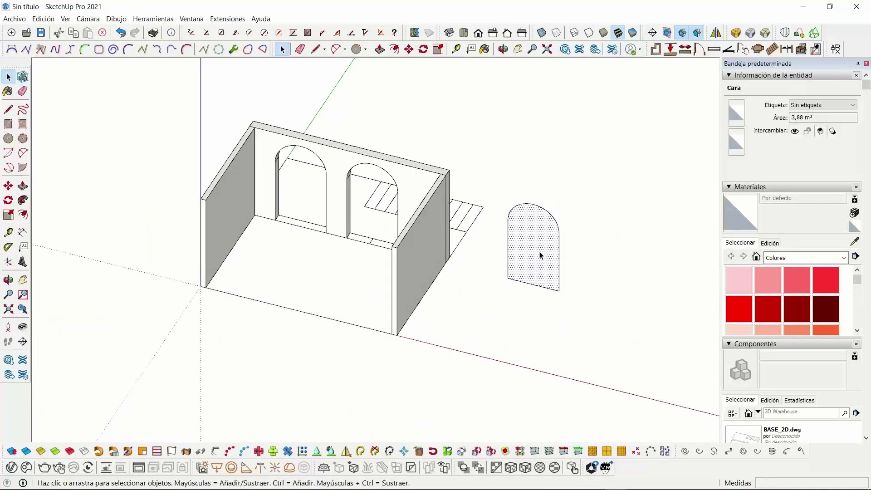
pyautogui.doubleClick(541, 255)
pyautogui.scroll(5, 480, 234)
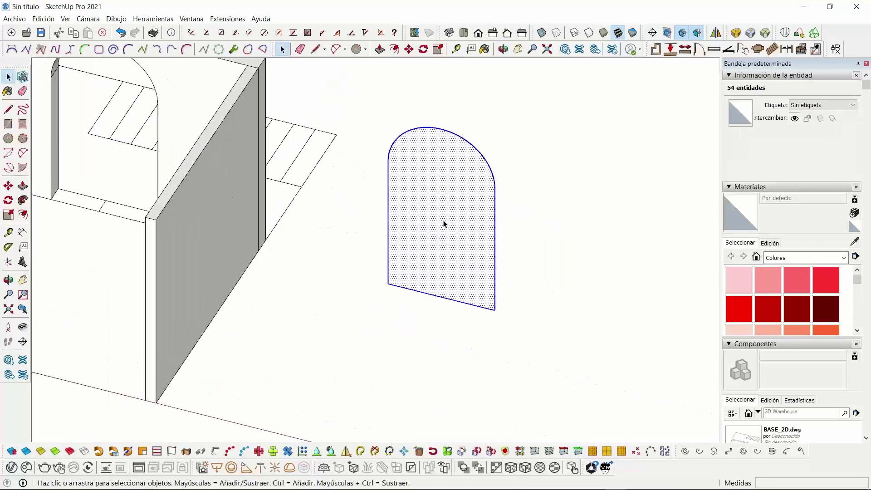
pyautogui.rightClick(445, 223)
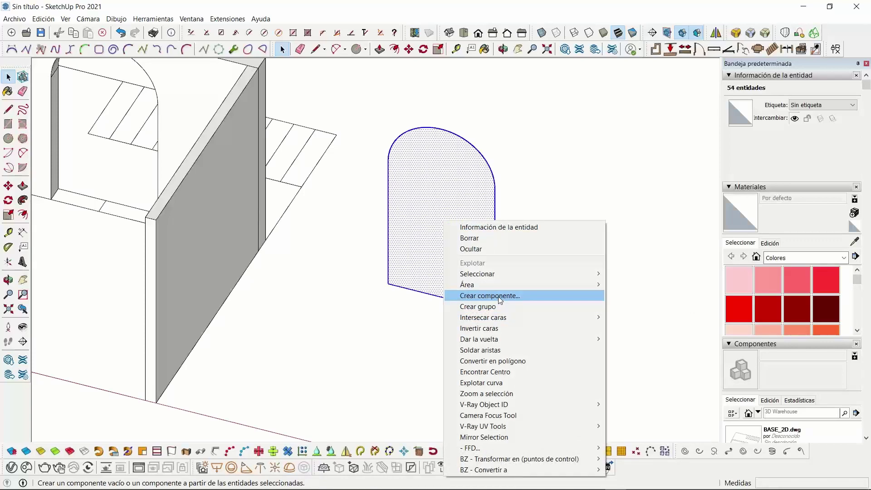
pyautogui.click(478, 307)
# Turn the arch group into a component with the definition name "ventana"
pyautogui.rightClick(451, 210)
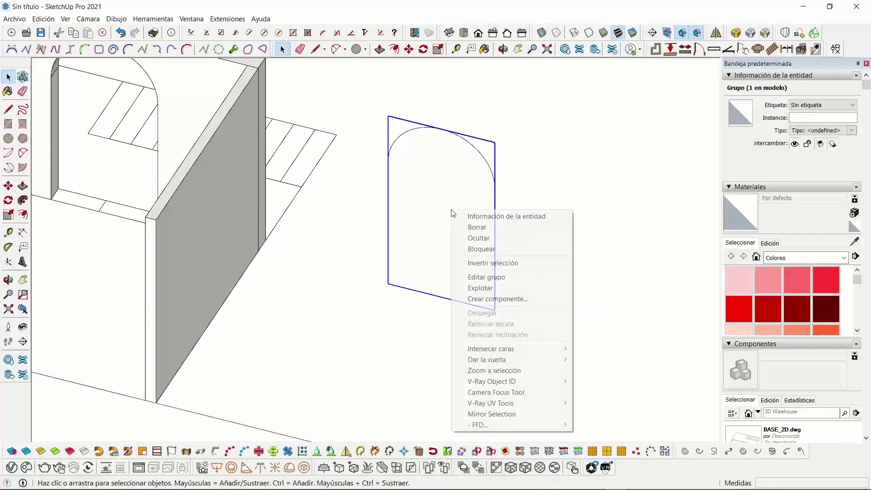
pyautogui.click(497, 298)
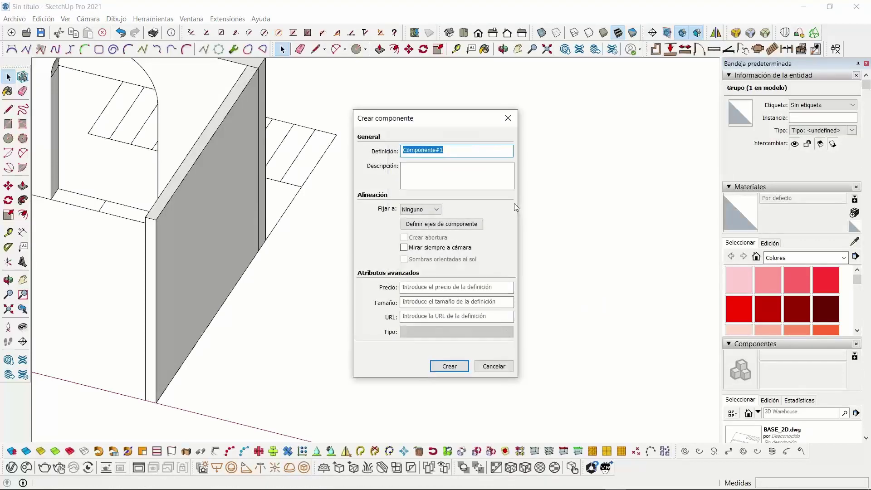
pyautogui.write('venta')
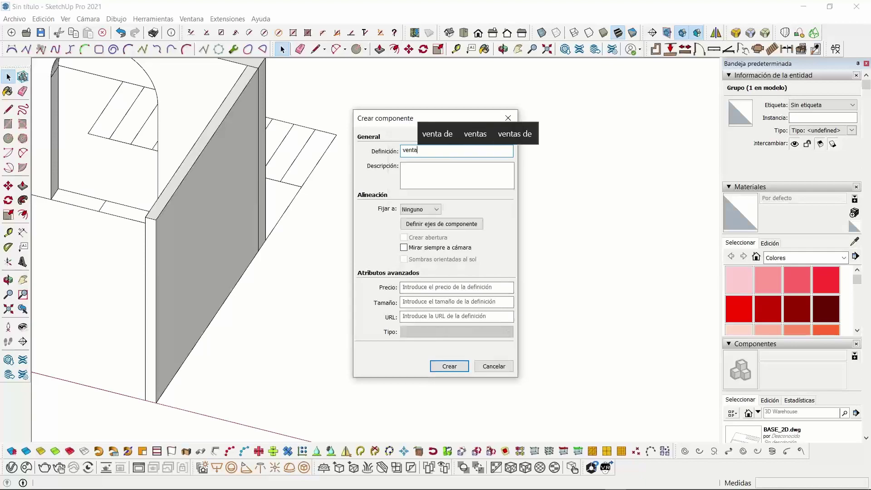
pyautogui.write('na')
pyautogui.press('Return')
pyautogui.doubleClick(411, 181)
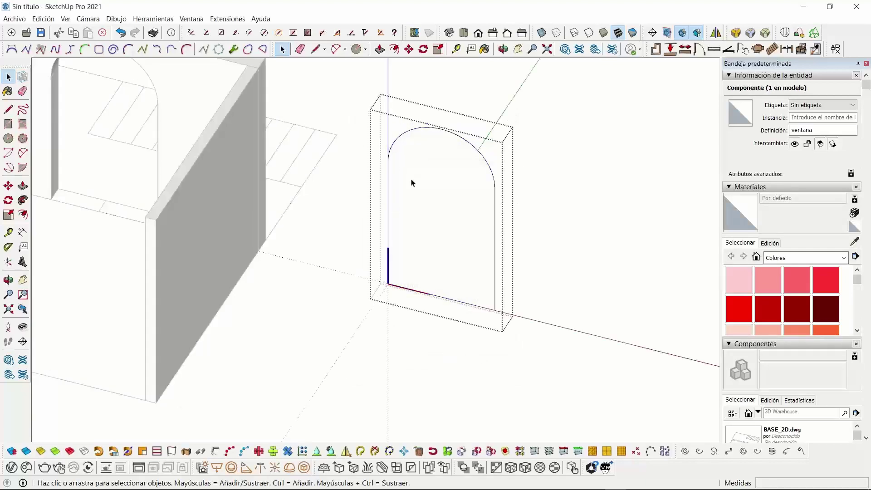
pyautogui.click(427, 181)
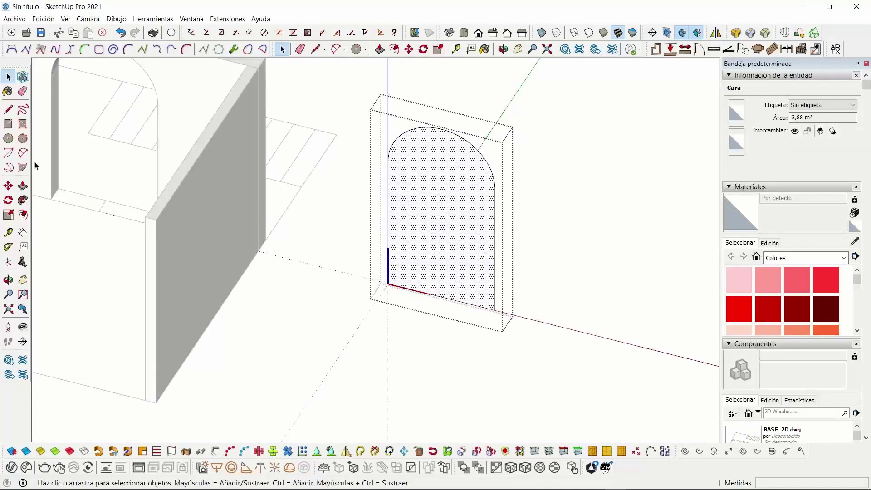
pyautogui.click(541, 136)
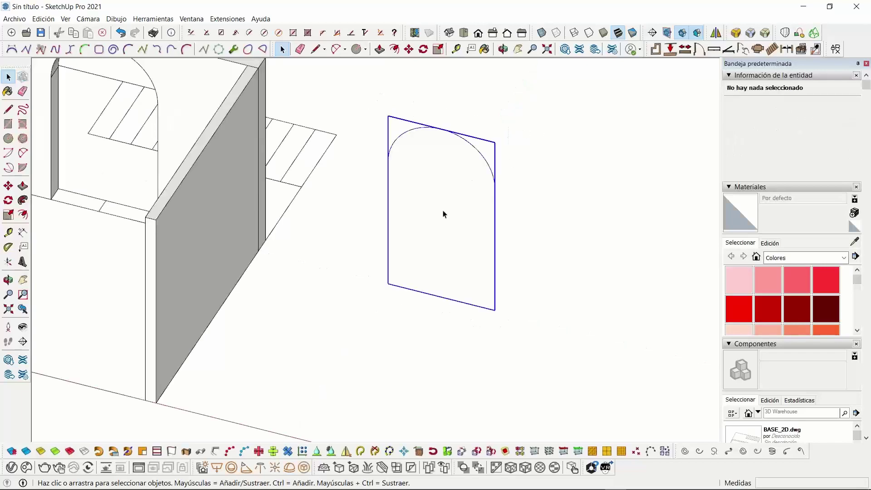
# Copy the separate "ventana" component into both arched openings of the back wall, with the second copy 210 cm from the first
pyautogui.click(445, 214)
pyautogui.scroll(-3, 445, 214)
pyautogui.click(8, 186)
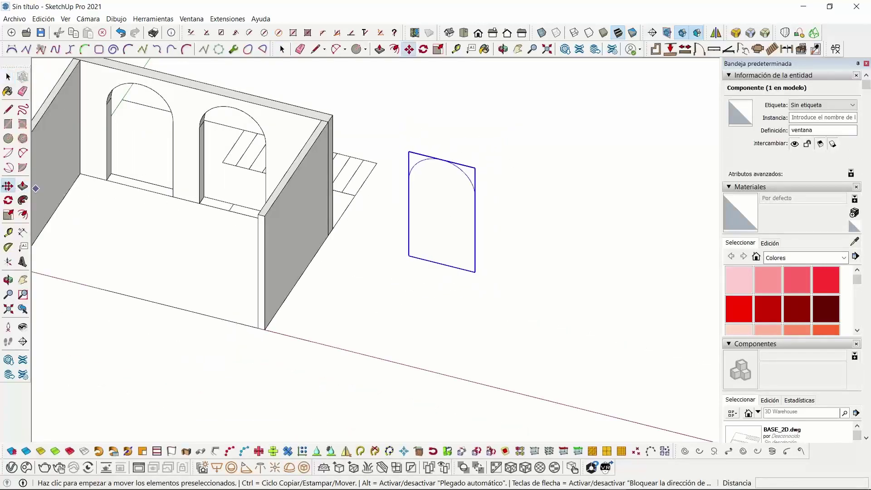
pyautogui.click(475, 272)
pyautogui.press('ctrl')
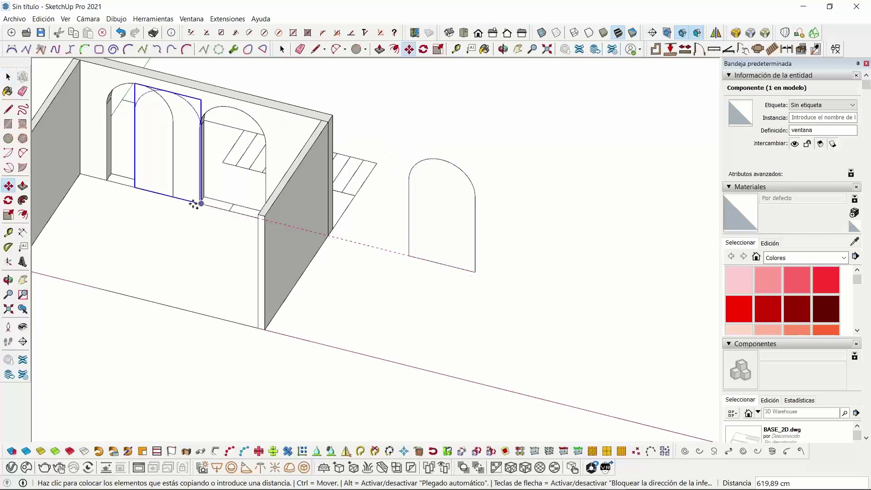
pyautogui.click(174, 197)
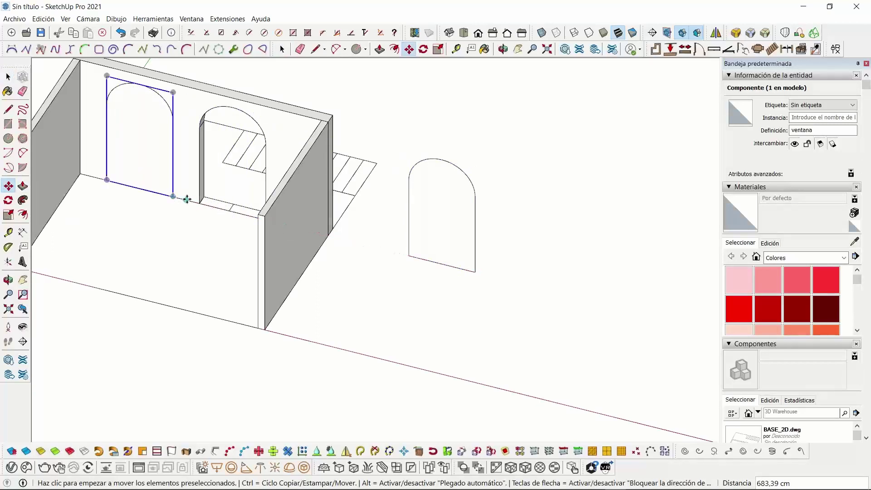
pyautogui.click(106, 180)
pyautogui.click(199, 204)
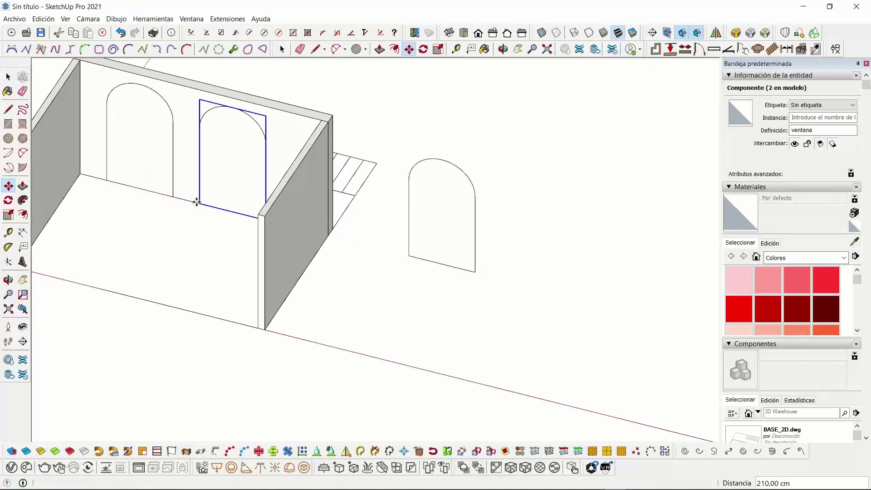
# Move the two window components in the back wall together 12.50 cm inward, to the middle of the wall's thickness
pyautogui.click(8, 77)
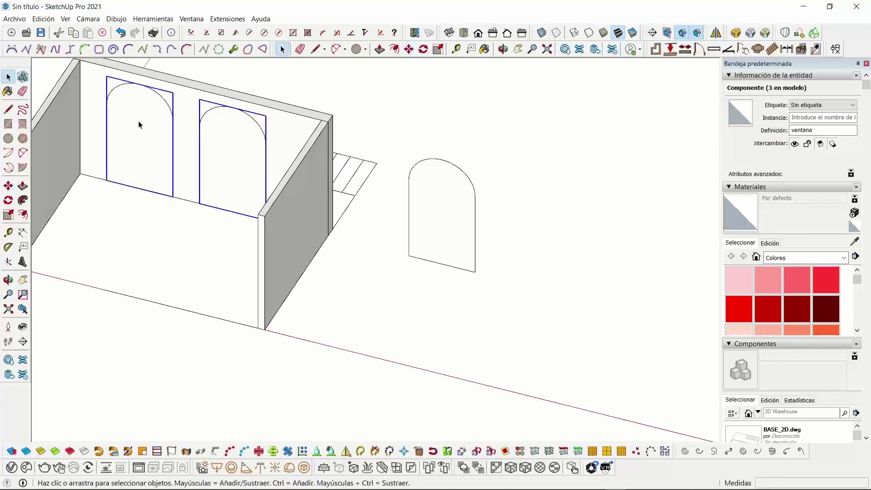
pyautogui.keyDown('shift'); pyautogui.click(138, 125); pyautogui.keyUp('shift')
pyautogui.click(8, 186)
pyautogui.moveTo(131, 139); pyautogui.dragTo(103, 159, button='middle')
pyautogui.keyDown('shift'); pyautogui.moveTo(208, 121); pyautogui.dragTo(257, 213, button='middle'); pyautogui.keyUp('shift')
pyautogui.scroll(2, 188, 218)
pyautogui.scroll(1, 188, 218)
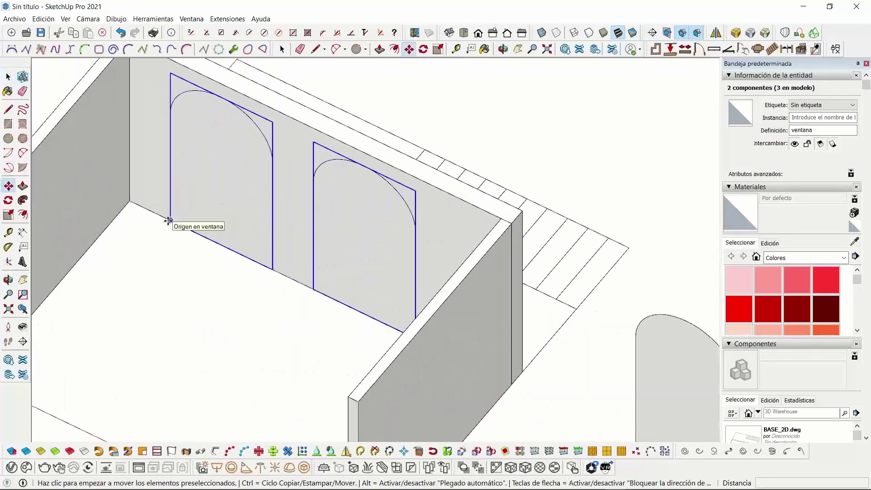
pyautogui.click(171, 220)
pyautogui.click(176, 214)
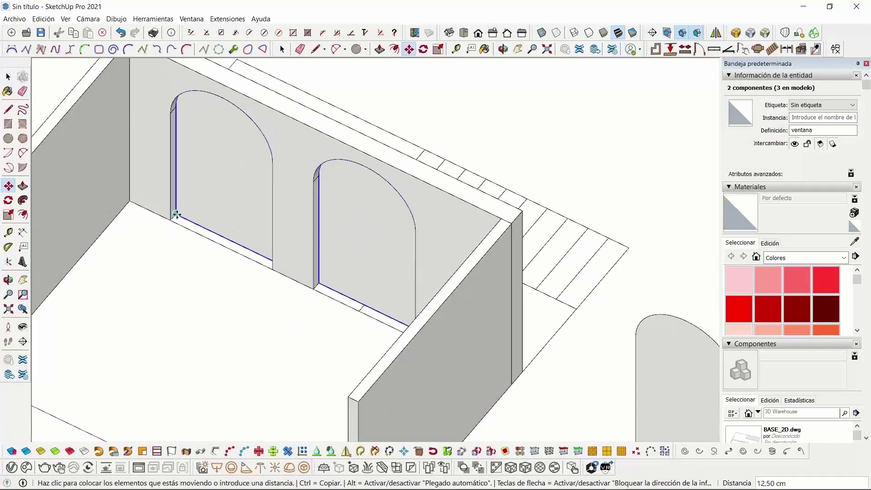
pyautogui.click(11, 82)
pyautogui.scroll(-3, 196, 142)
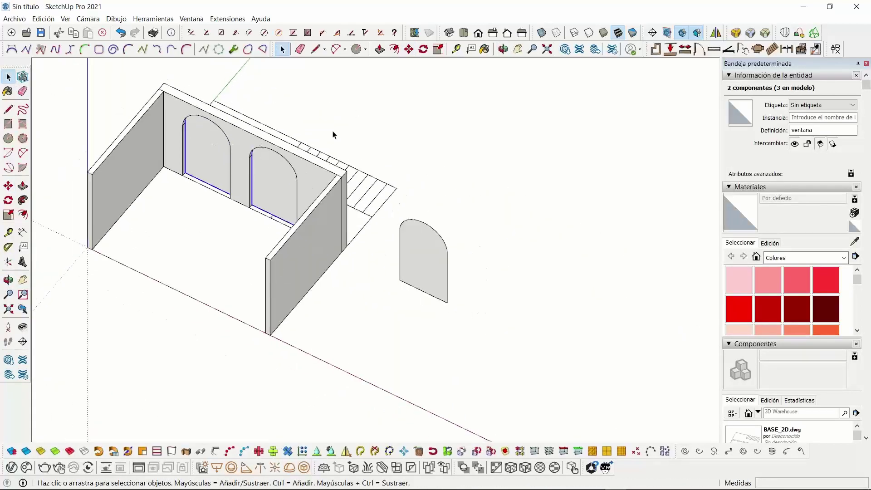
pyautogui.click(386, 120)
pyautogui.moveTo(400, 240); pyautogui.dragTo(410, 199, button='middle')
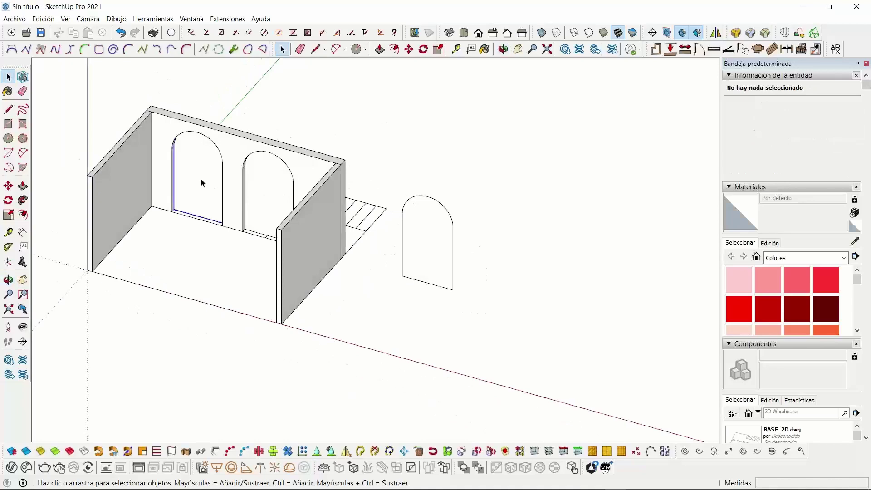
pyautogui.click(402, 136)
pyautogui.doubleClick(436, 259)
pyautogui.click(434, 246)
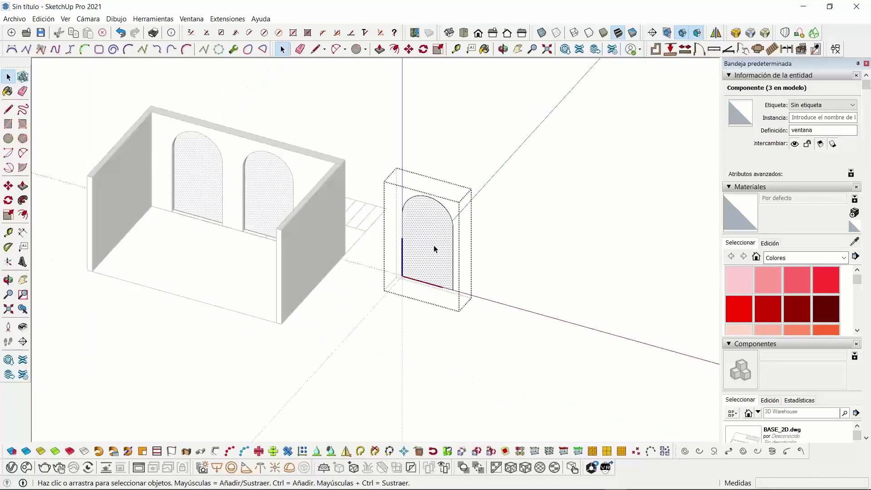
pyautogui.scroll(4, 431, 245)
pyautogui.moveTo(434, 241); pyautogui.dragTo(441, 162, button='middle')
pyautogui.press('Escape')
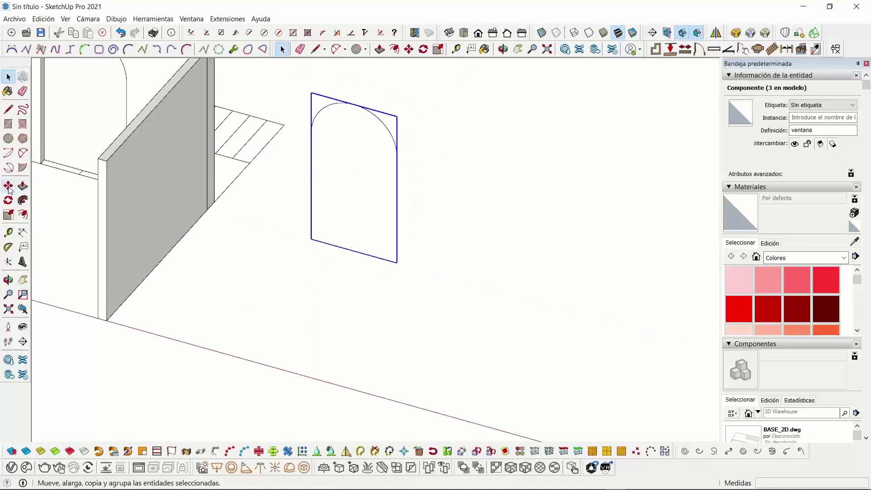
# Move the separate window component farther away from the room along the red axis
pyautogui.click(9, 189)
pyautogui.click(242, 227)
pyautogui.click(344, 251)
pyautogui.scroll(-3, 344, 251)
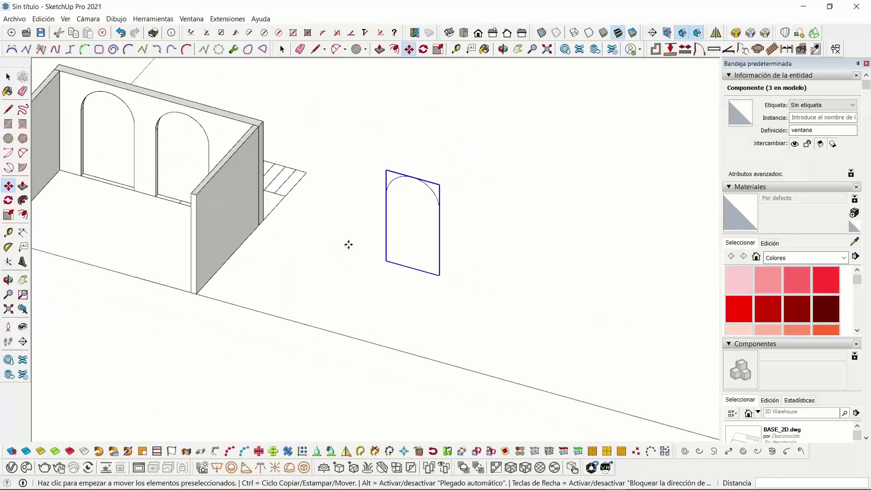
pyautogui.click(8, 77)
pyautogui.keyDown('shift'); pyautogui.moveTo(257, 168); pyautogui.dragTo(299, 189, button='middle'); pyautogui.keyUp('shift')
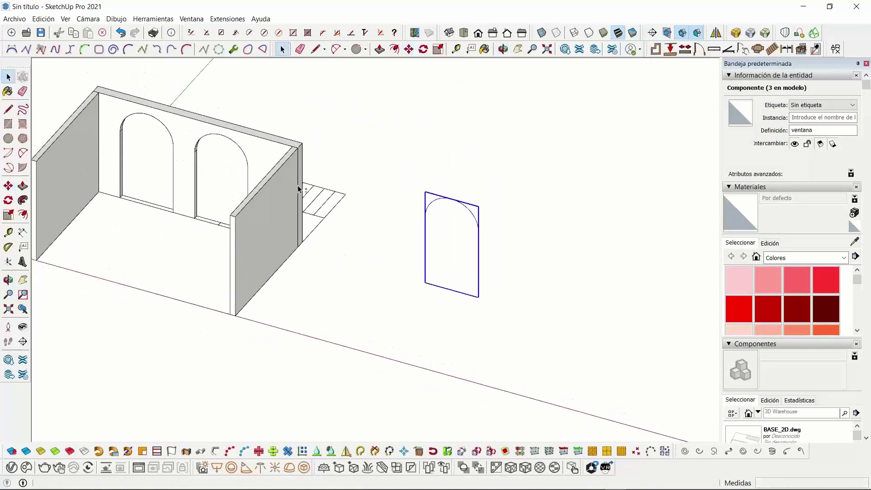
pyautogui.tripleClick(458, 234)
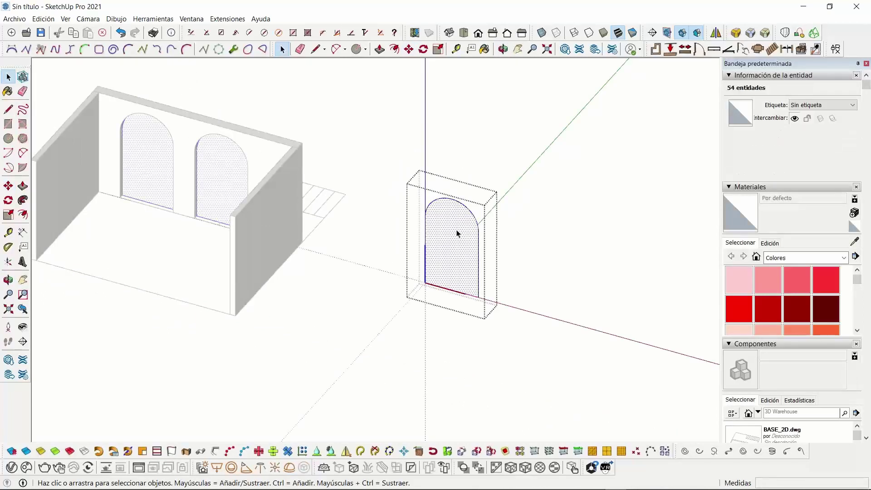
pyautogui.click(457, 233)
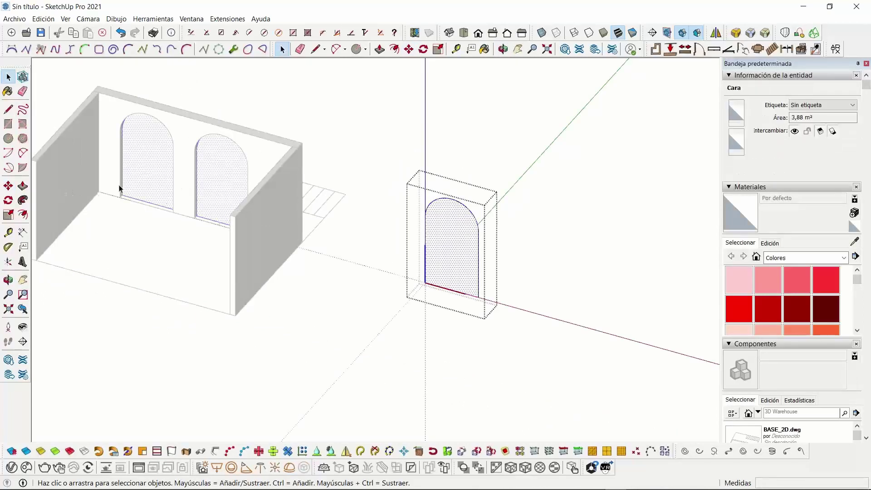
pyautogui.click(358, 121)
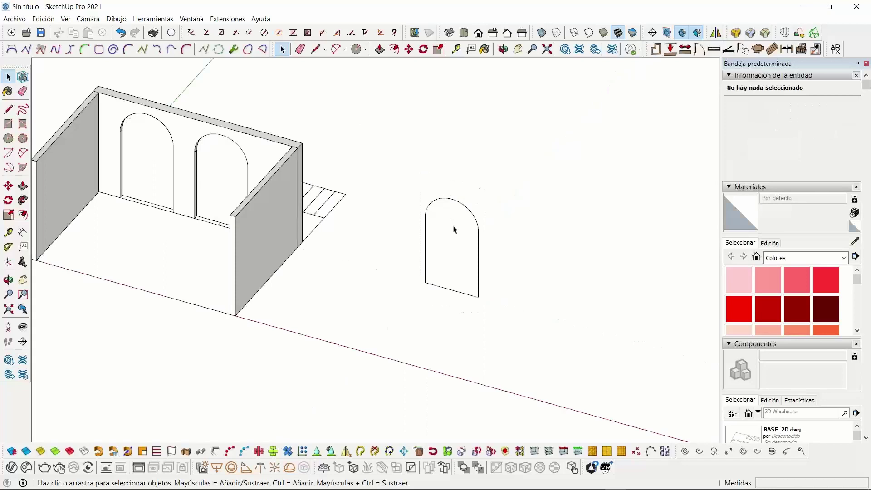
# Open the separate window component for editing and offset its arch face 4 cm inward to outline the frame
pyautogui.click(454, 230)
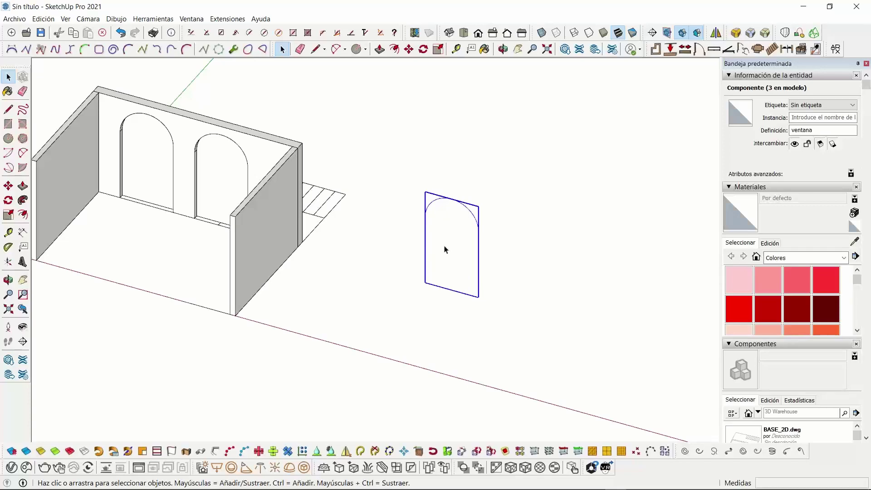
pyautogui.doubleClick(445, 248)
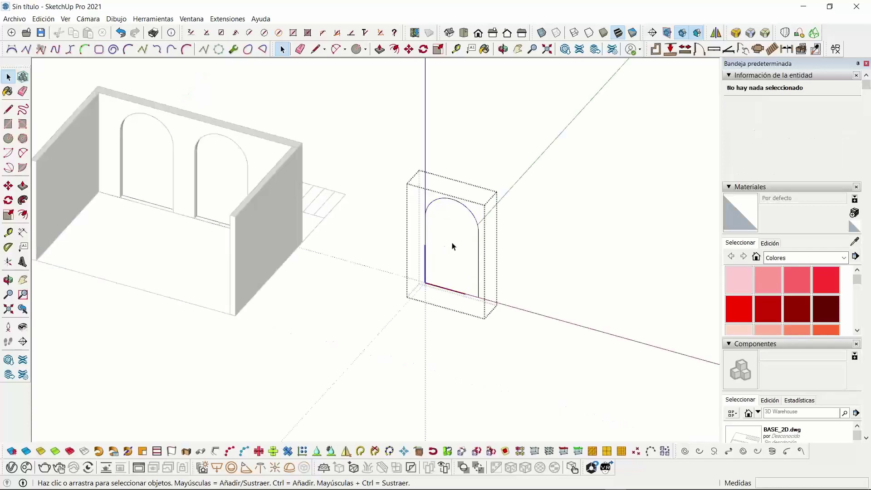
pyautogui.click(453, 245)
pyautogui.scroll(3, 479, 259)
pyautogui.scroll(2, 475, 263)
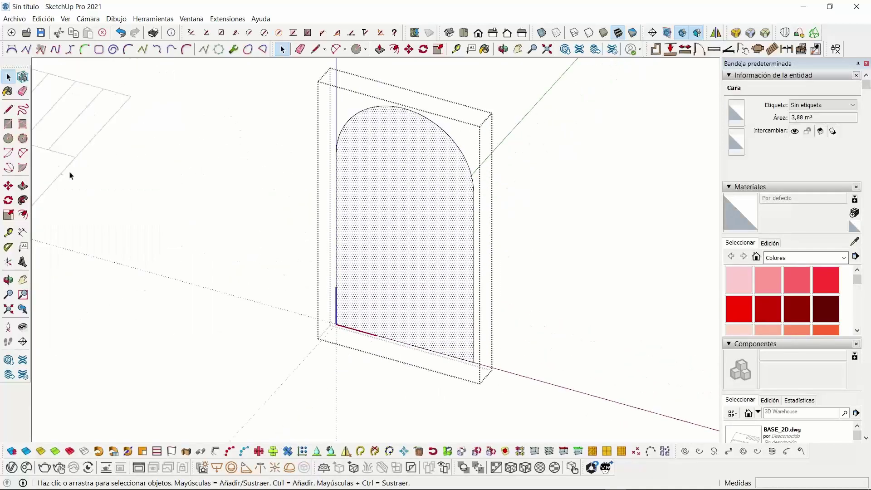
pyautogui.click(22, 215)
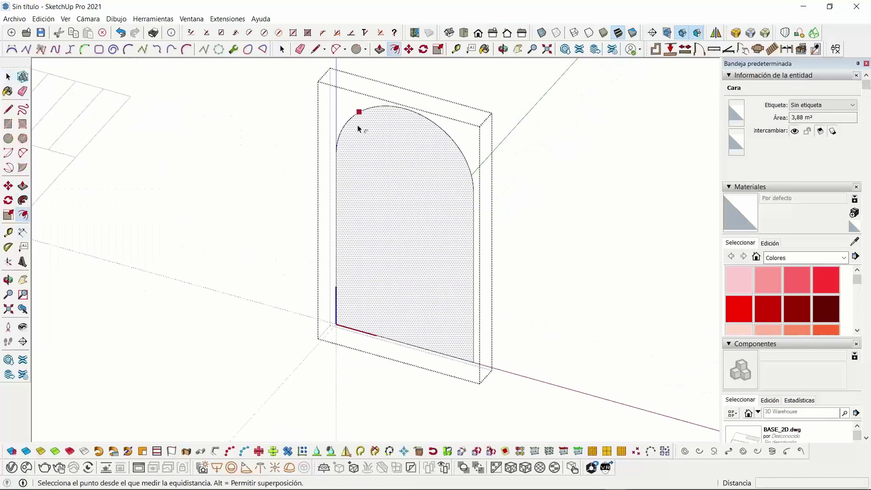
pyautogui.click(336, 157)
pyautogui.click(346, 158)
pyautogui.write('4')
pyautogui.press('Return')
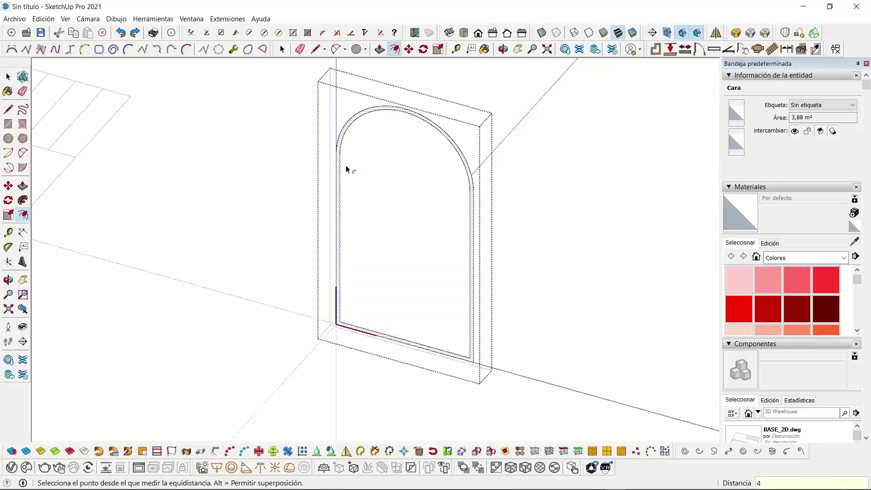
# Draw a vertical centre line 267 cm long from the midpoint of the inner bottom edge up to the inner arch
pyautogui.click(8, 110)
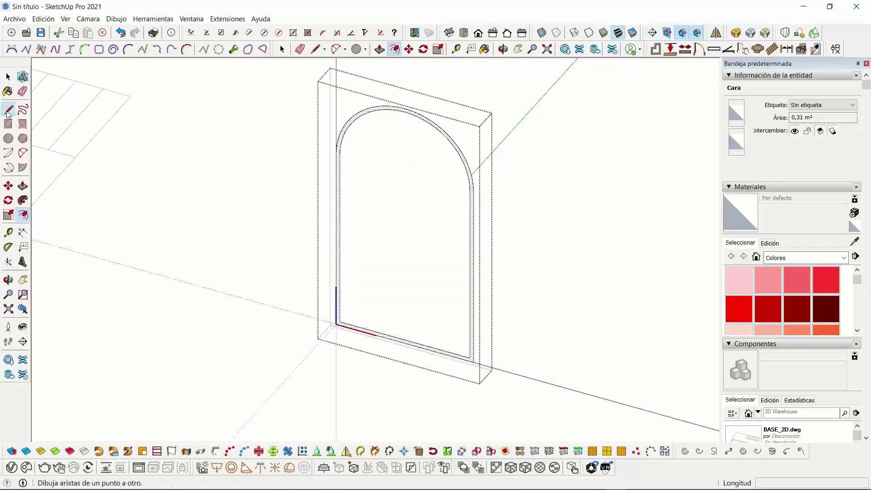
pyautogui.click(405, 339)
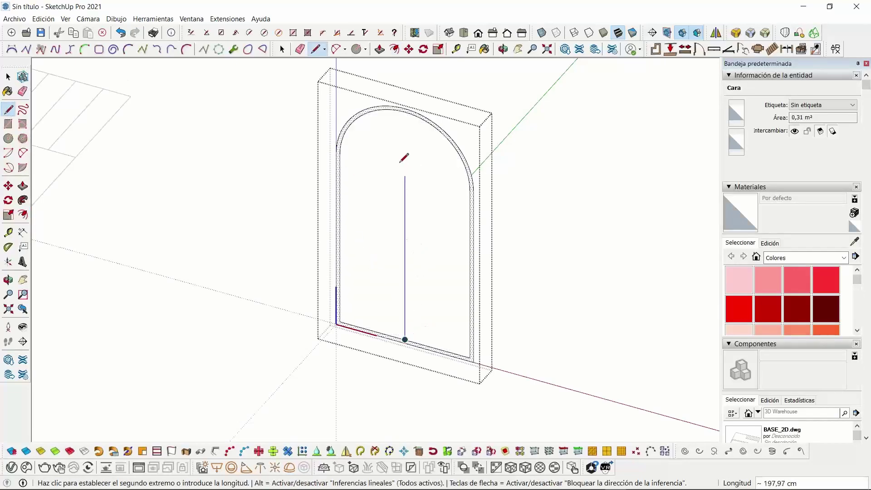
pyautogui.click(406, 109)
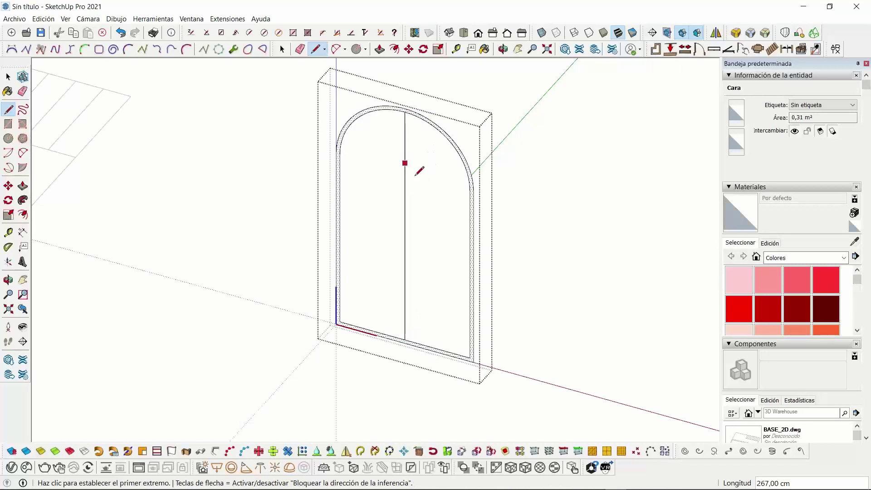
# Draw two horizontal dividing lines across the inner window face, one where the arch begins and one halfway down to the inner bottom edge
pyautogui.click(470, 190)
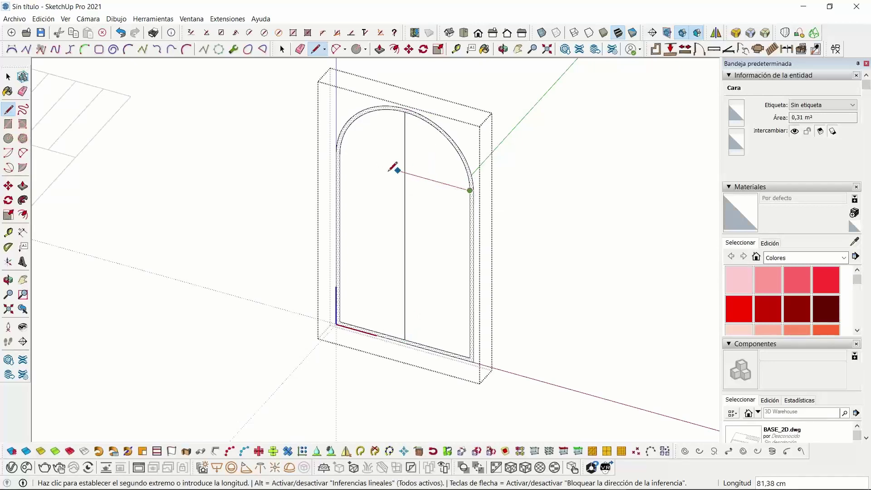
pyautogui.click(341, 154)
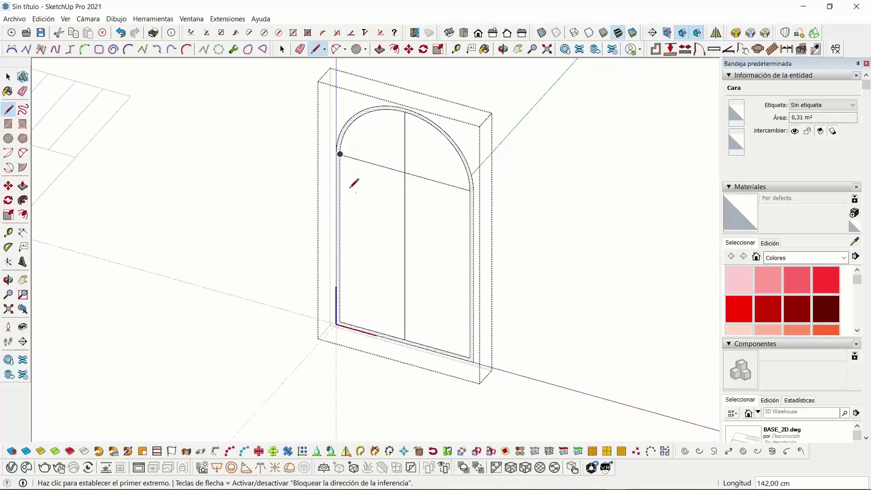
pyautogui.click(405, 257)
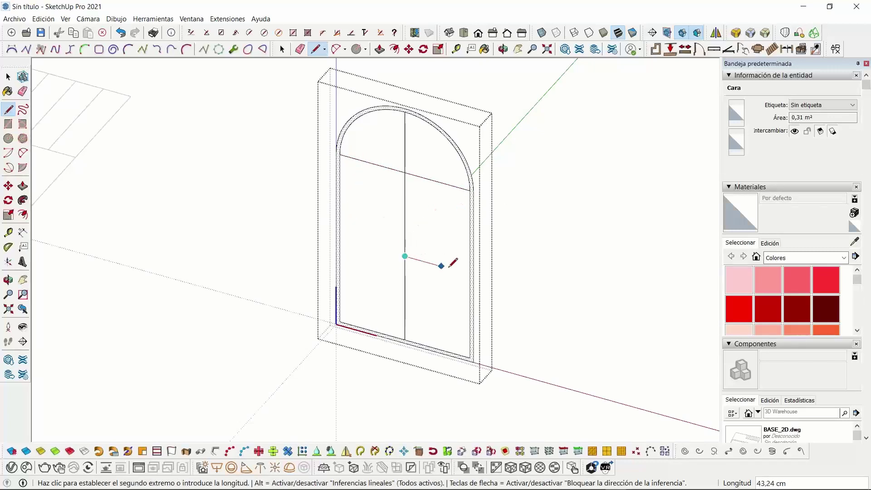
pyautogui.click(470, 274)
pyautogui.click(405, 257)
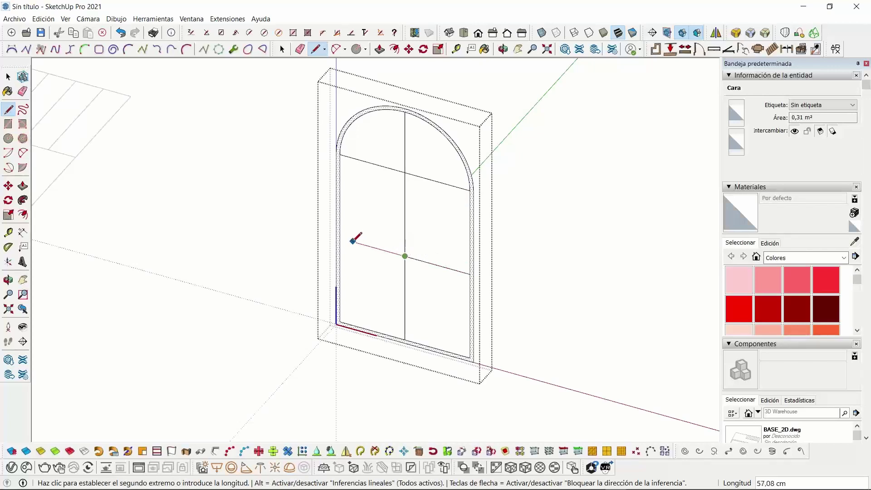
pyautogui.click(340, 238)
# Paint the outer frame face of the window with the dark red Color A08
pyautogui.click(8, 76)
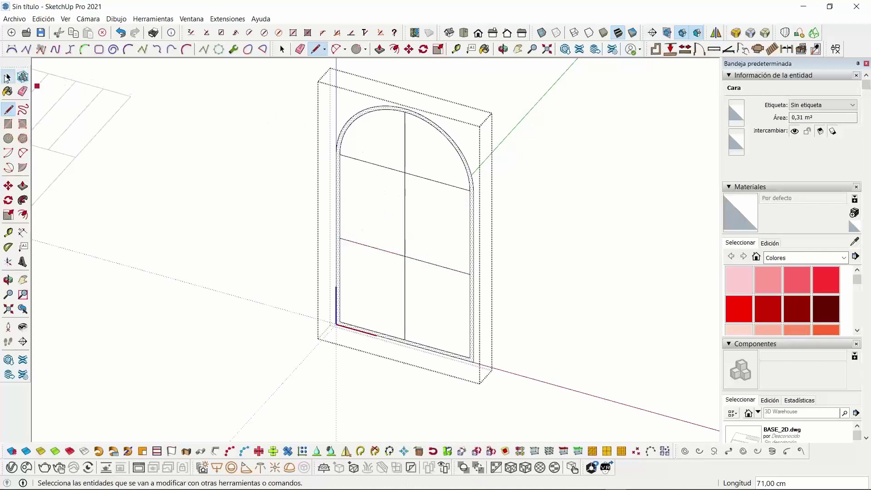
pyautogui.click(378, 137)
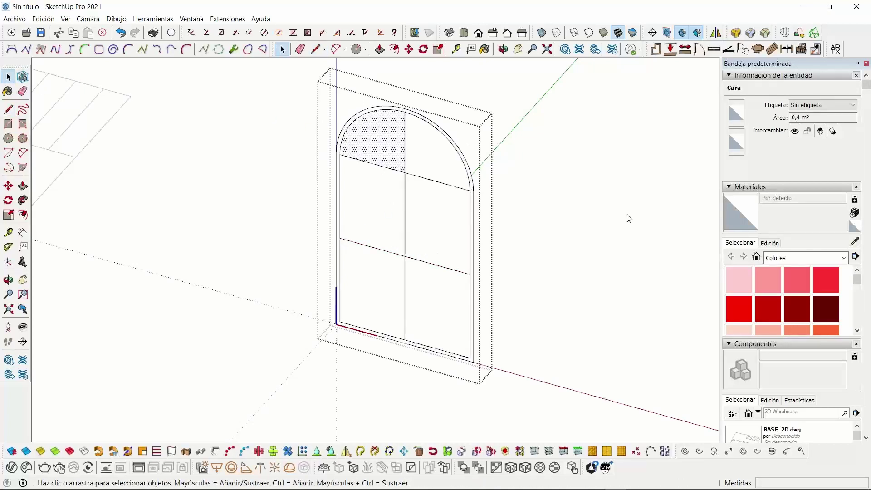
pyautogui.click(825, 314)
pyautogui.scroll(5, 413, 103)
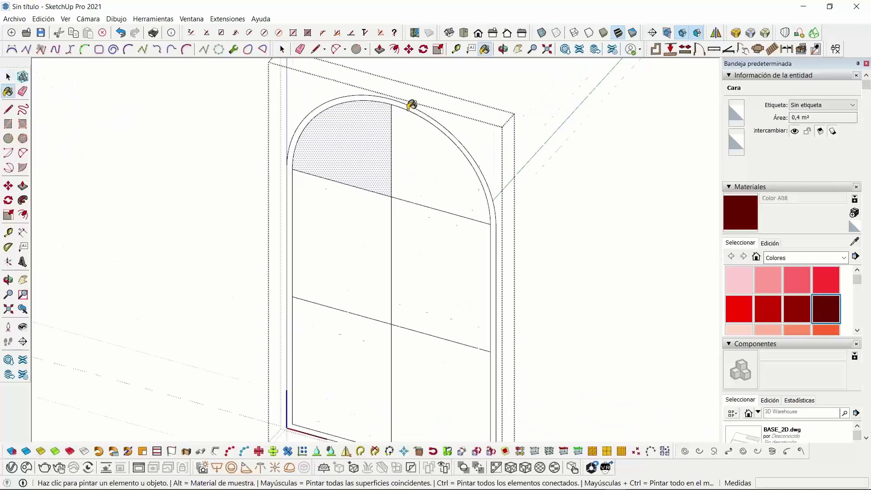
pyautogui.click(412, 103)
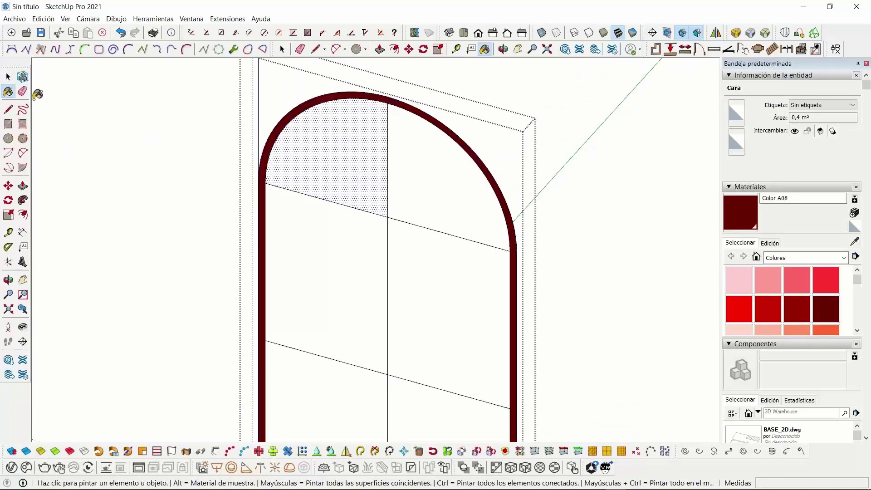
# Offset the outlines of all six window panes 2 cm inward to form the inner frames
pyautogui.click(7, 77)
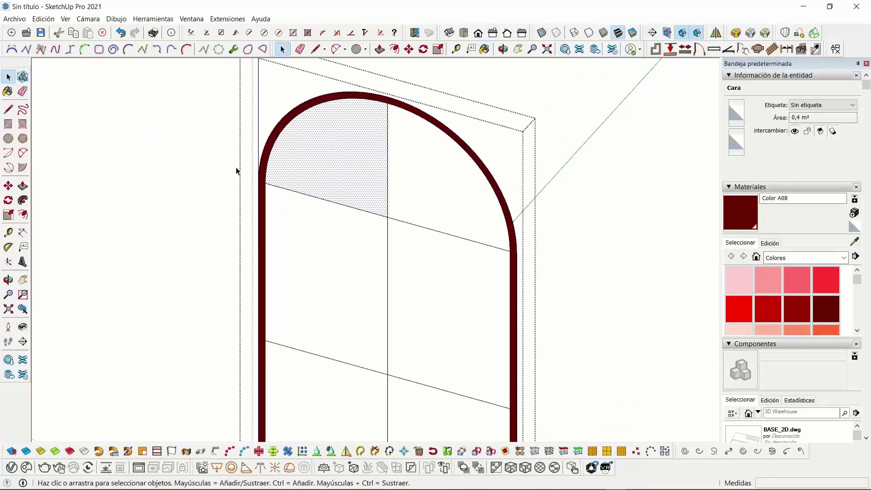
pyautogui.click(23, 215)
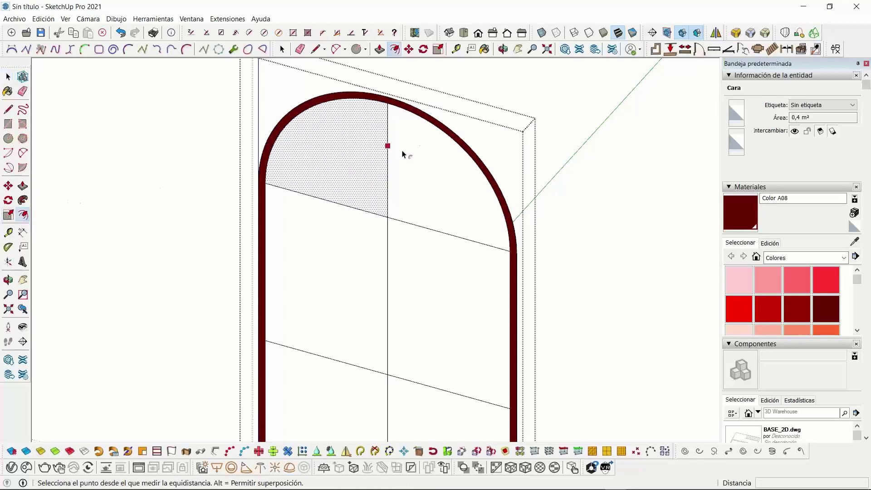
pyautogui.click(389, 152)
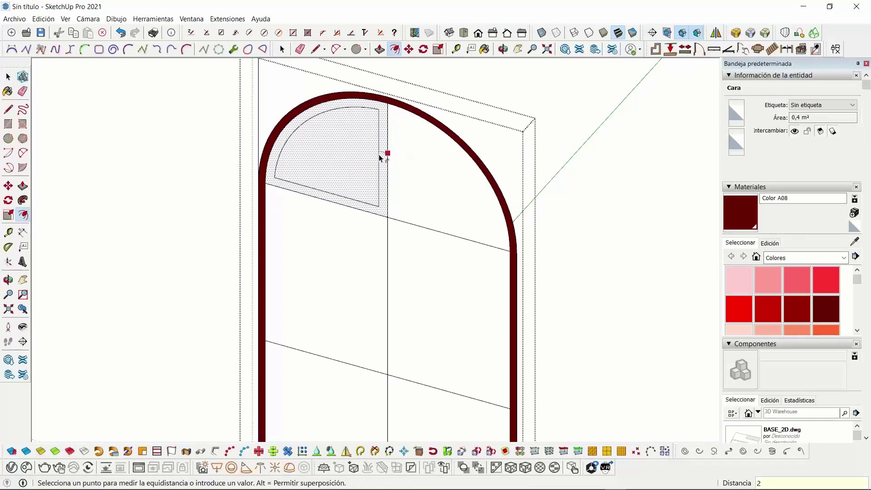
pyautogui.press('Return')
pyautogui.doubleClick(399, 186)
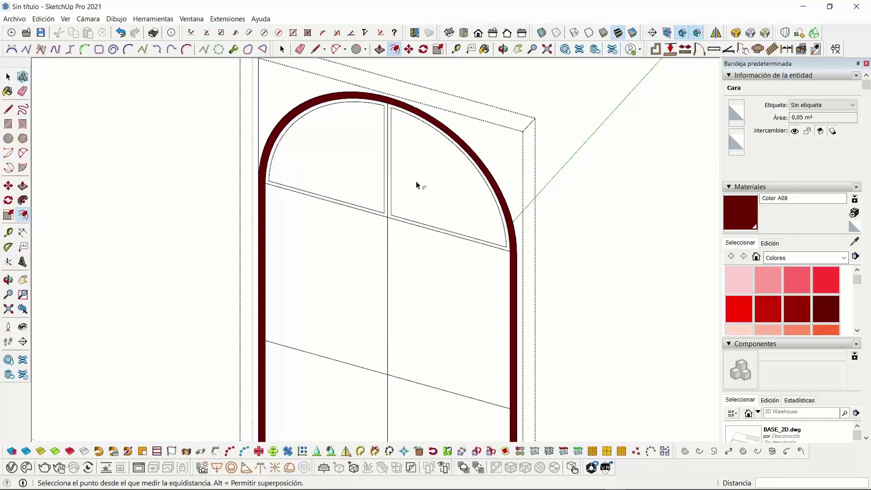
pyautogui.doubleClick(356, 271)
pyautogui.doubleClick(421, 294)
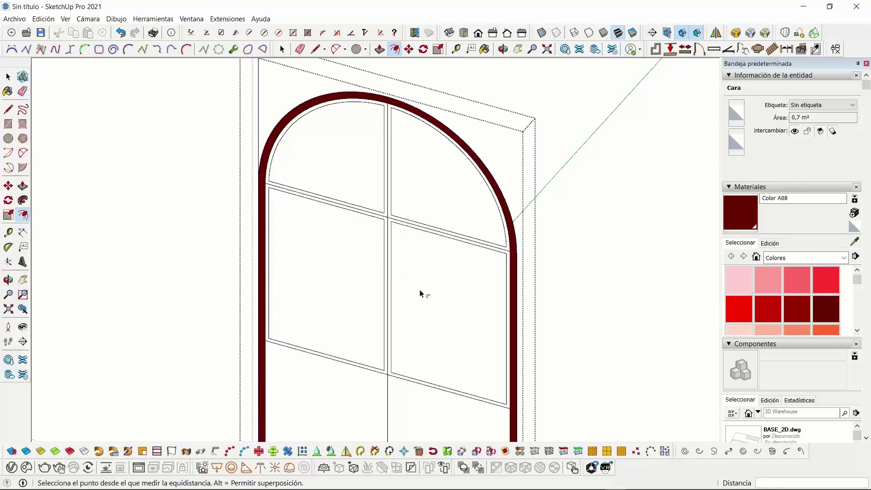
pyautogui.scroll(-3, 420, 294)
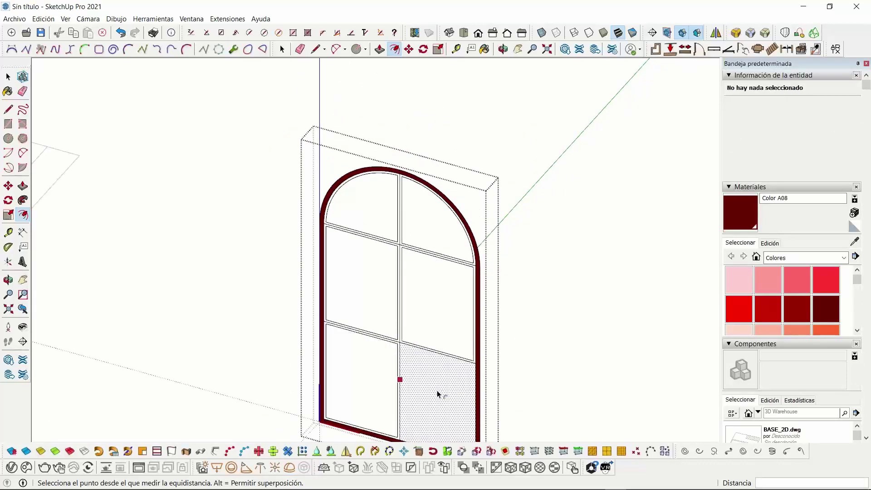
# Paint the inner frame faces around the two arched upper panes with the red Color A07
pyautogui.click(8, 78)
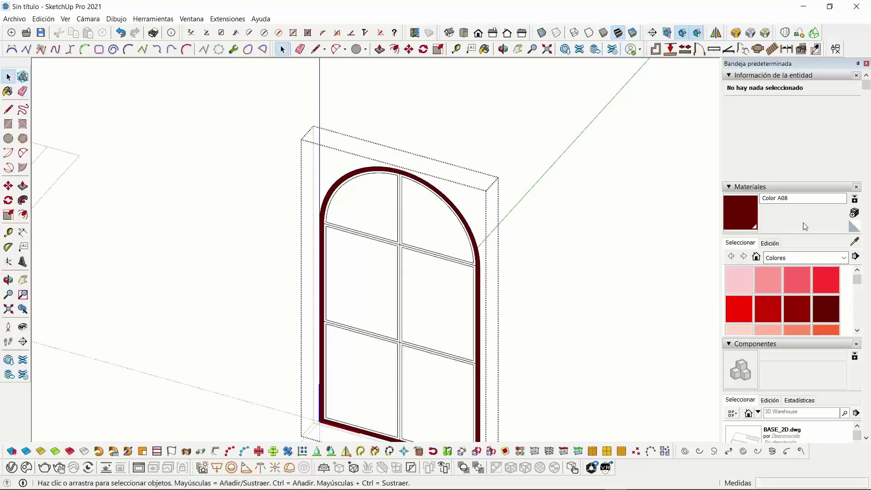
pyautogui.click(808, 308)
pyautogui.scroll(5, 474, 188)
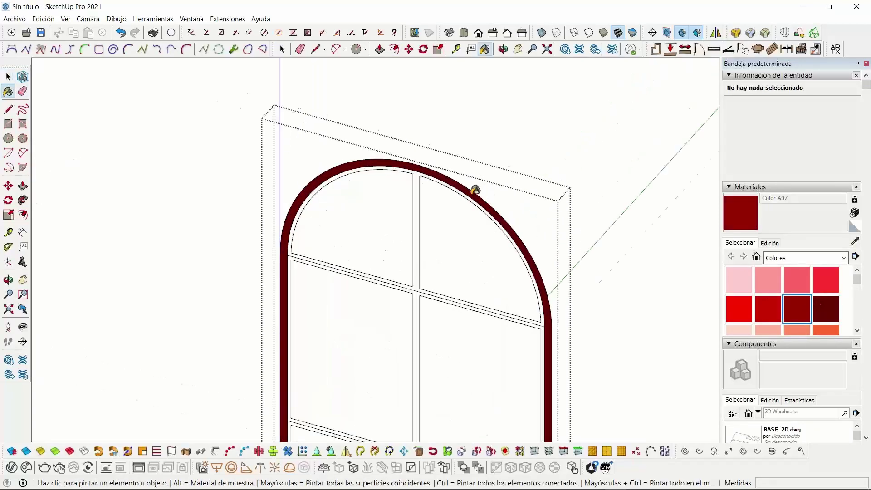
pyautogui.click(365, 147)
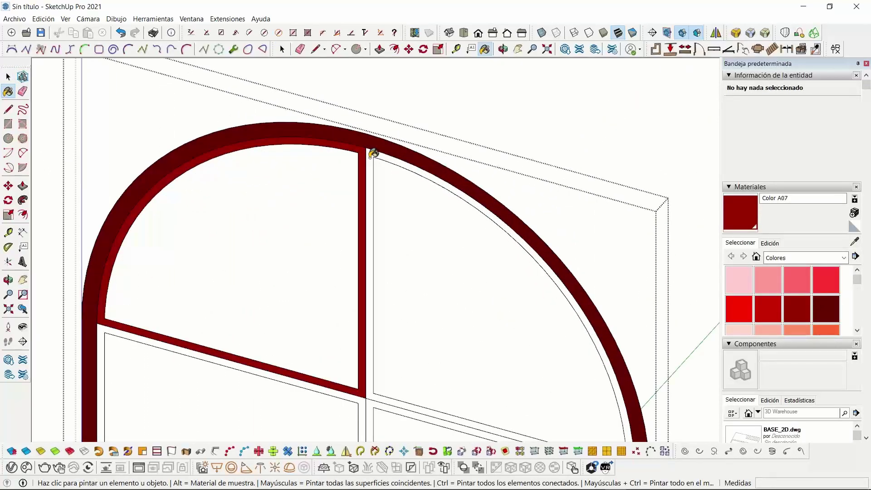
pyautogui.click(373, 153)
pyautogui.scroll(-3, 369, 151)
# Paint the inner frame faces around the two middle panes with Color A07
pyautogui.scroll(5, 368, 300)
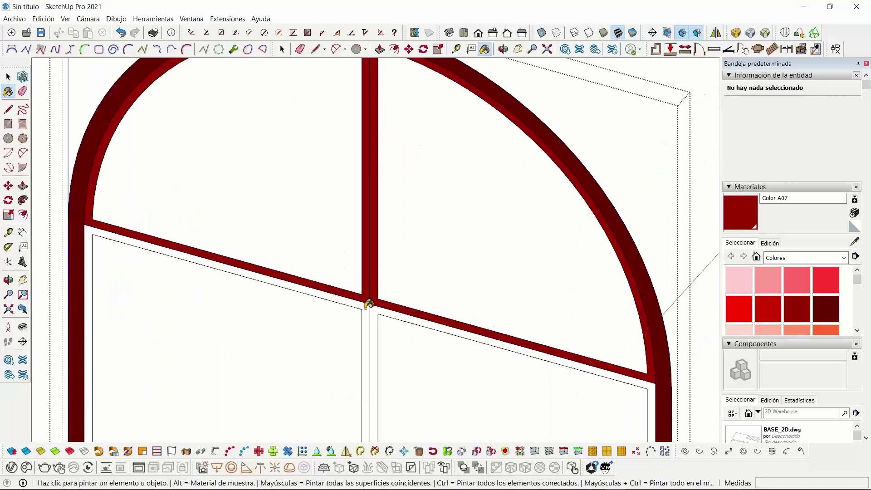
pyautogui.click(367, 304)
pyautogui.click(377, 307)
pyautogui.scroll(-4, 372, 313)
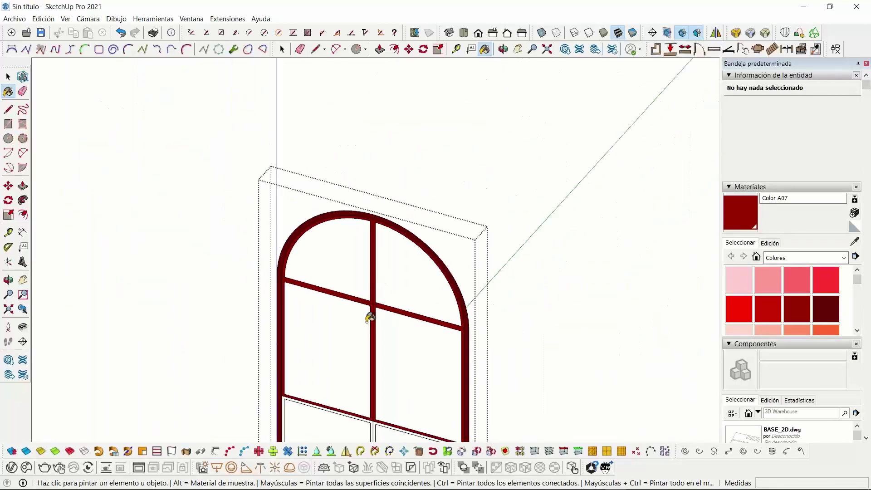
# Paint the inner frame faces around the two lower panes with Color A07
pyautogui.scroll(3, 400, 264)
pyautogui.scroll(4, 384, 259)
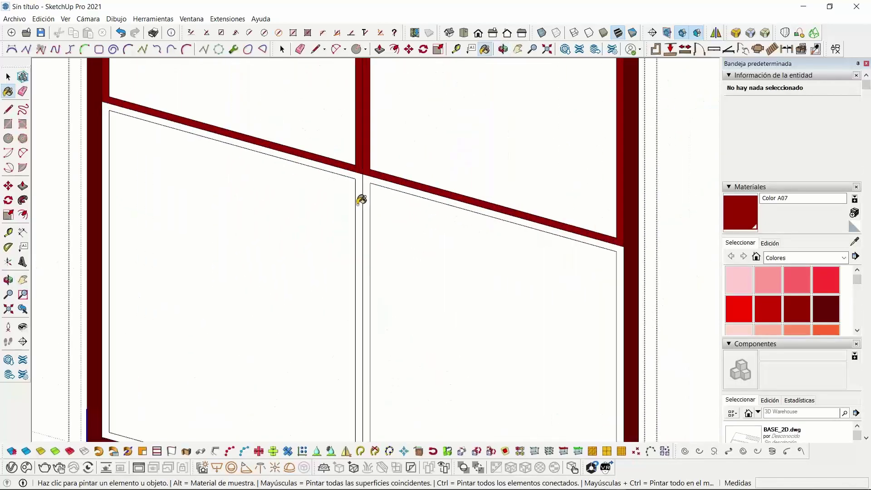
pyautogui.click(362, 179)
pyautogui.click(370, 178)
pyautogui.scroll(-5, 370, 177)
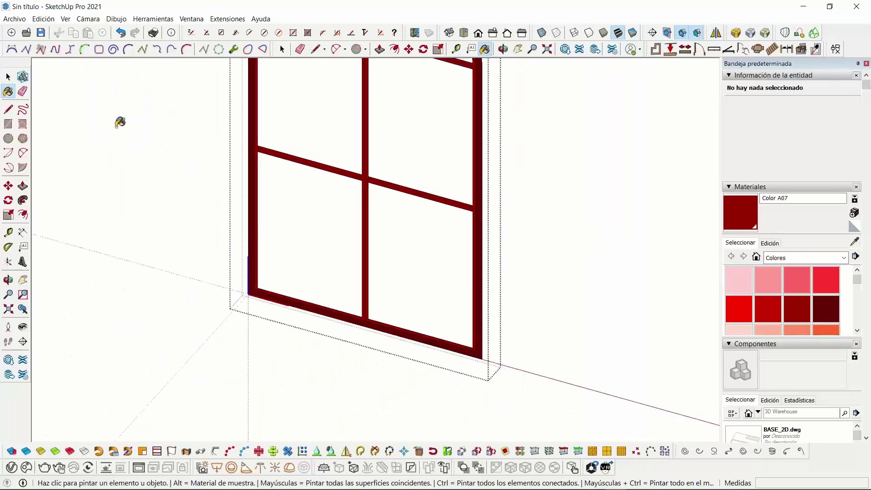
pyautogui.press('space')
pyautogui.scroll(-3, 268, 136)
# Paint the two upper and two middle panes with the glass material Vidrio polarizado traslúcido from the Vidrio y espejos collection
pyautogui.scroll(6, 272, 129)
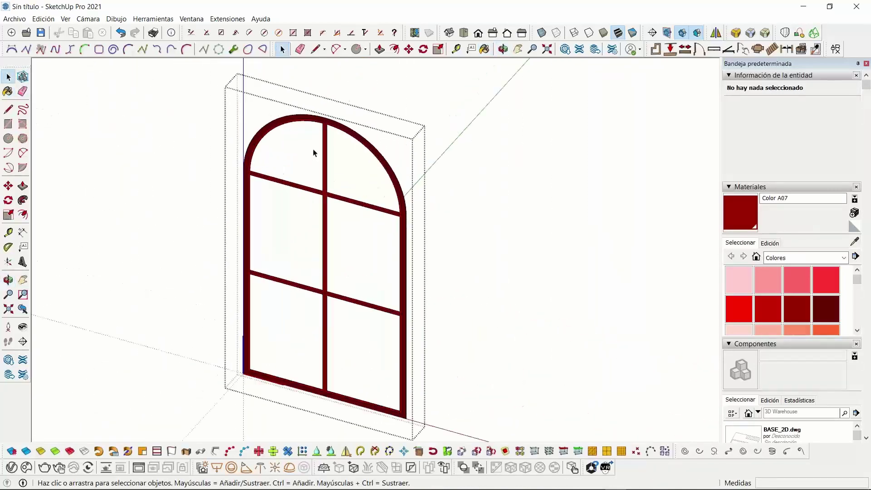
pyautogui.moveTo(331, 152); pyautogui.dragTo(345, 134, button='middle')
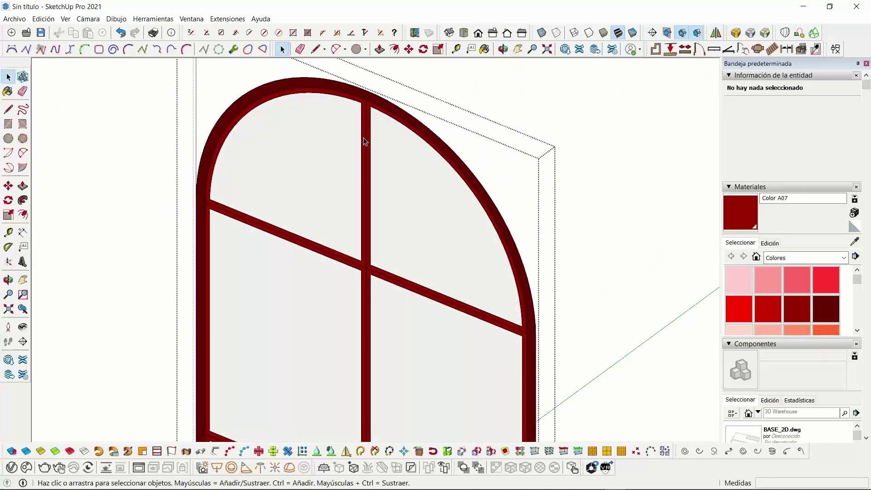
pyautogui.click(799, 259)
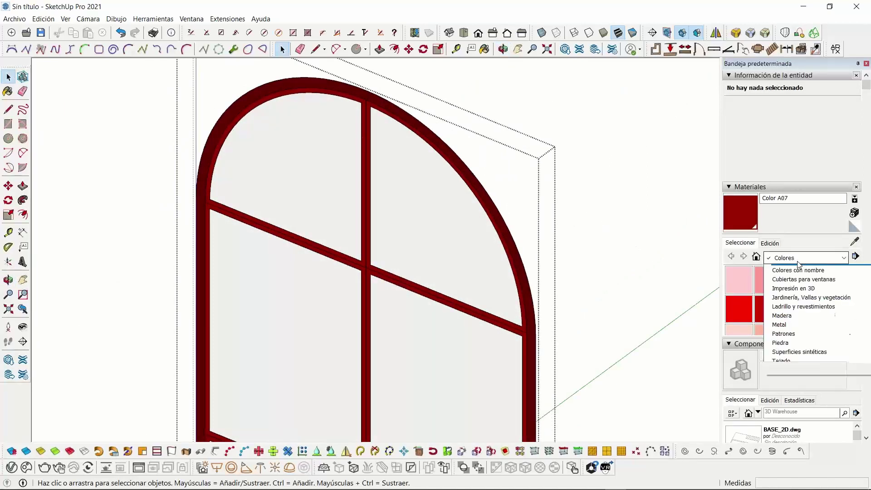
pyautogui.click(811, 405)
pyautogui.scroll(-2, 805, 306)
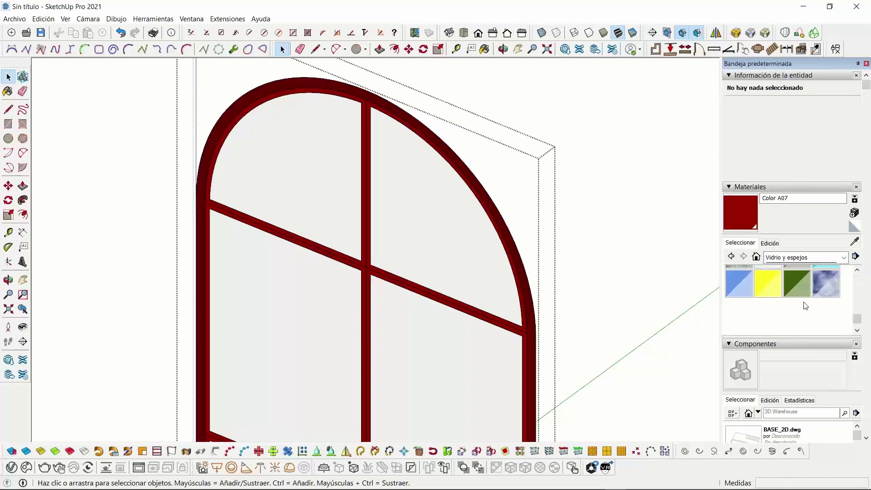
pyautogui.scroll(2, 808, 298)
pyautogui.click(823, 312)
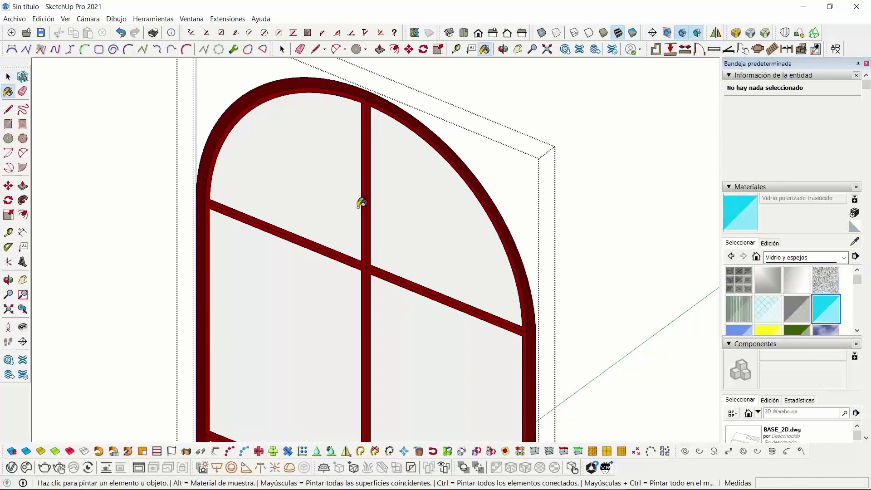
pyautogui.click(428, 200)
pyautogui.click(292, 186)
pyautogui.click(282, 283)
pyautogui.click(427, 336)
# Paint the two lower panes with the same Vidrio polarizado traslúcido glass
pyautogui.scroll(-5, 426, 336)
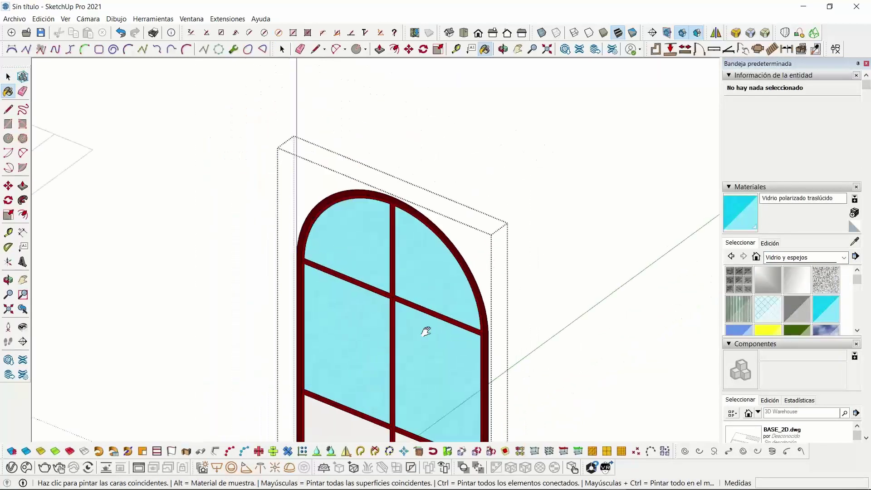
pyautogui.keyDown('shift'); pyautogui.moveTo(427, 336); pyautogui.dragTo(373, 134, button='middle'); pyautogui.keyUp('shift')
pyautogui.click(297, 290)
pyautogui.click(378, 293)
pyautogui.click(8, 77)
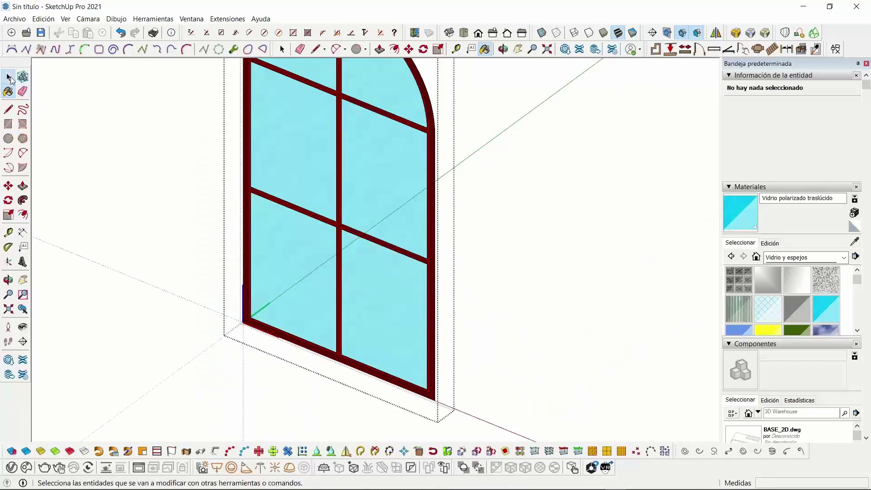
pyautogui.scroll(-2, 371, 162)
pyautogui.moveTo(370, 162); pyautogui.dragTo(597, 296, button='middle')
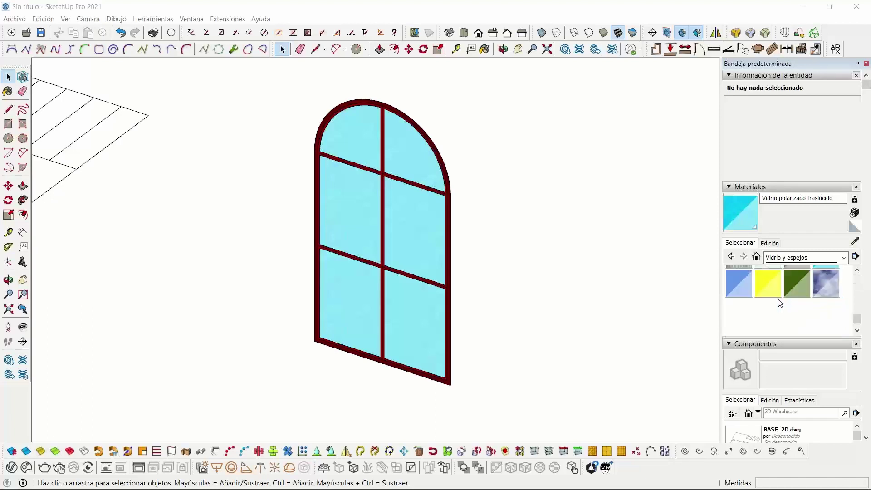
pyautogui.scroll(3, 781, 303)
pyautogui.click(803, 261)
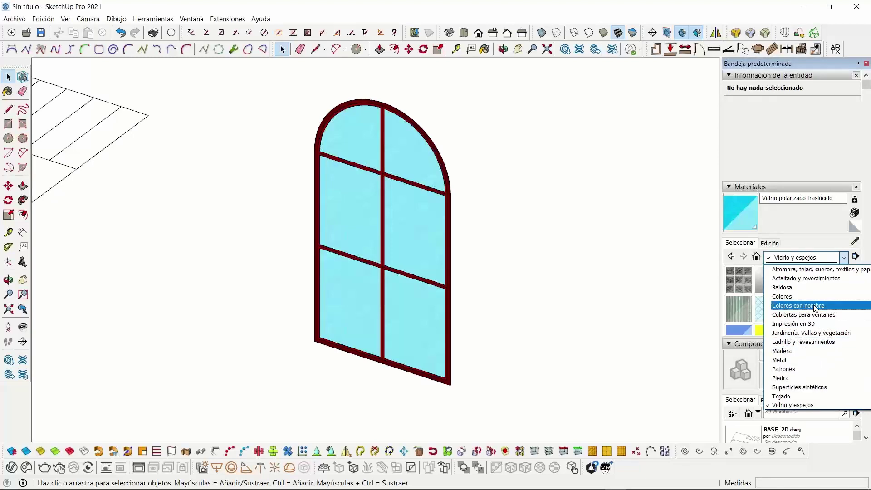
pyautogui.click(576, 217)
# Open the window component for editing and extrude its dark red outer frame 4 cm outward
pyautogui.scroll(8, 356, 117)
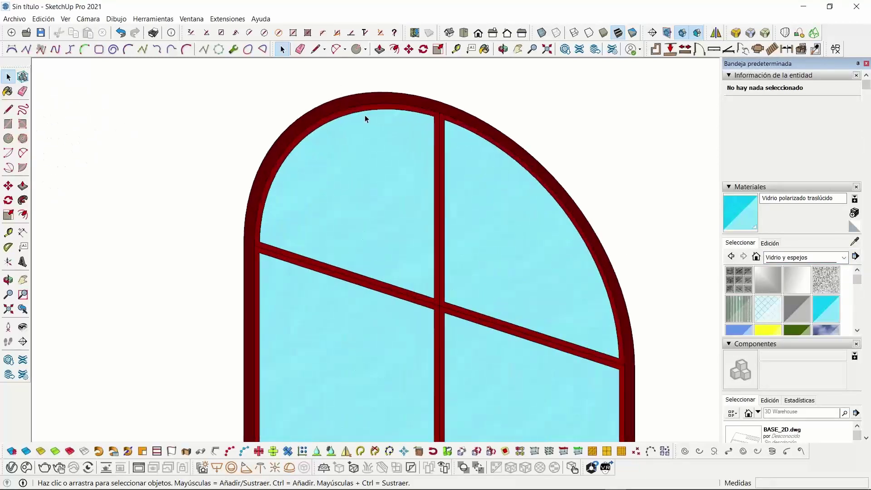
pyautogui.click(308, 147)
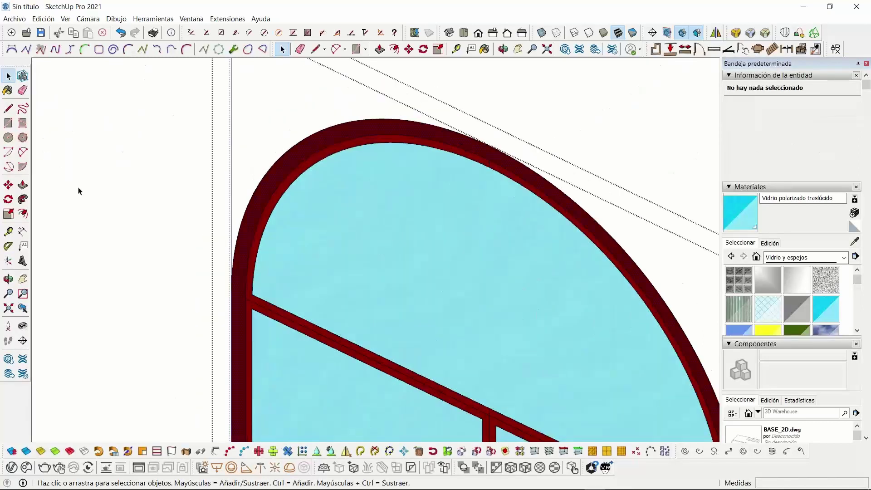
pyautogui.click(23, 187)
pyautogui.click(252, 192)
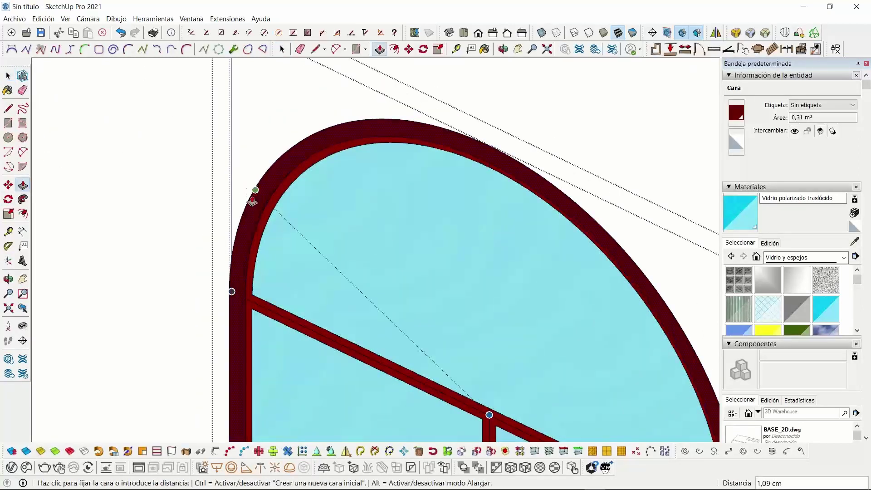
pyautogui.write('4')
pyautogui.press('Return')
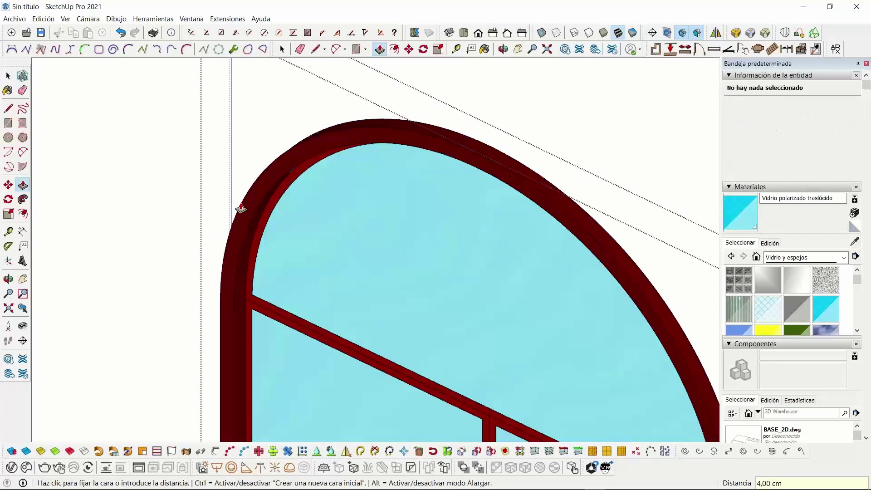
# Extrude the inner frame around the arched upper pane 2 cm outward
pyautogui.scroll(3, 259, 218)
pyautogui.click(271, 228)
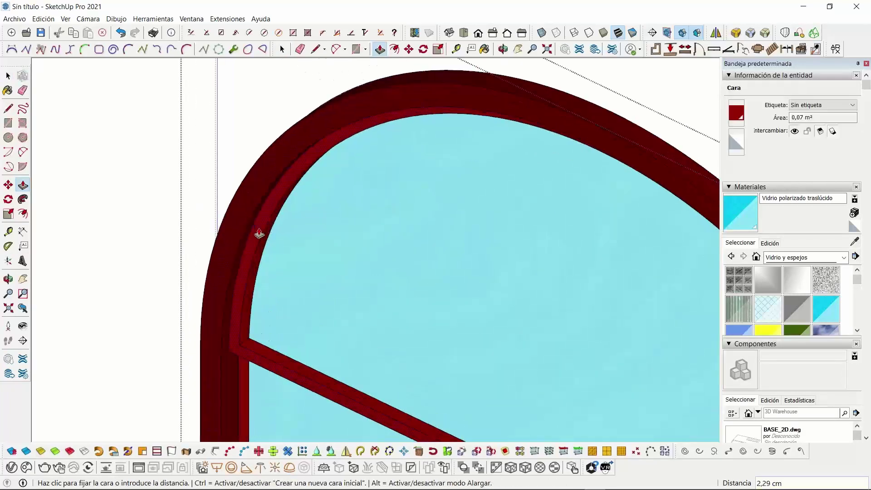
pyautogui.write('2')
pyautogui.press('Return')
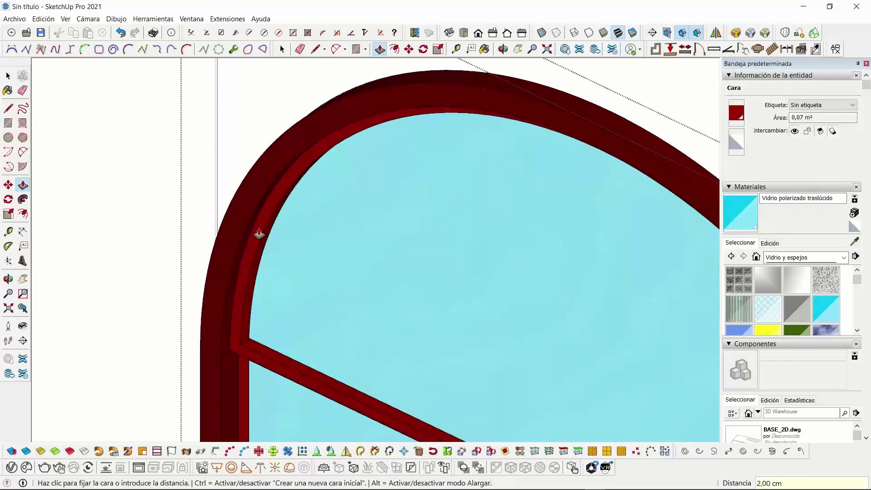
# Extrude the inner frame faces around the middle panes outward by the same 2 cm
pyautogui.scroll(-3, 286, 237)
pyautogui.scroll(6, 500, 181)
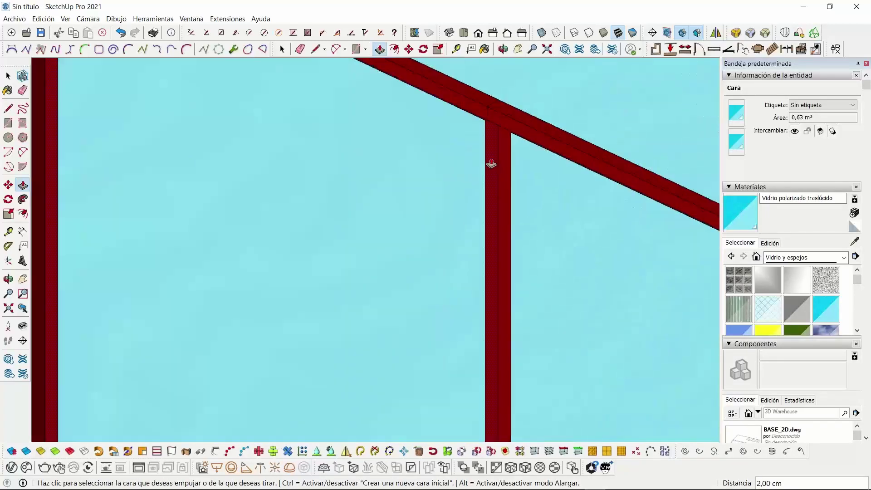
pyautogui.click(491, 163)
pyautogui.click(495, 163)
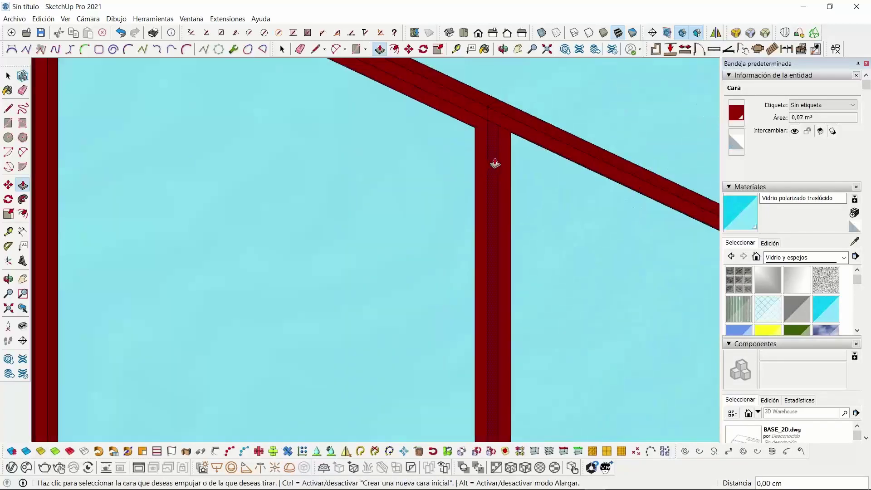
pyautogui.scroll(-4, 505, 164)
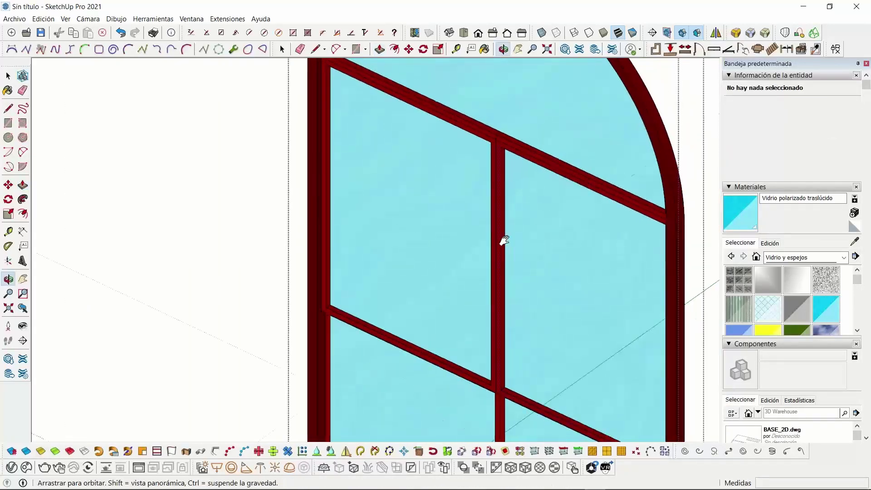
# Extrude the inner frame faces around the two lower panes by the same 2 cm and leave the window component
pyautogui.scroll(3, 502, 239)
pyautogui.scroll(2, 499, 199)
pyautogui.moveTo(506, 263); pyautogui.dragTo(535, 235, button='middle')
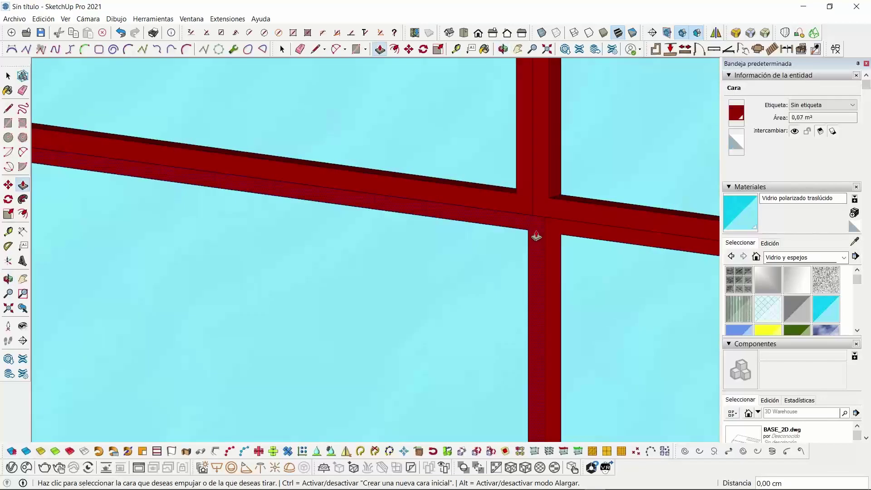
pyautogui.doubleClick(551, 232)
pyautogui.scroll(-6, 551, 235)
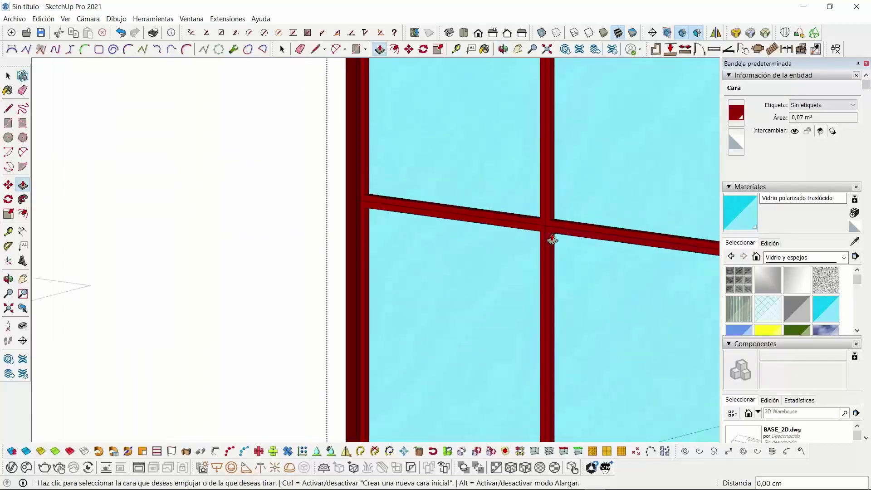
pyautogui.press('space')
pyautogui.scroll(-5, 570, 208)
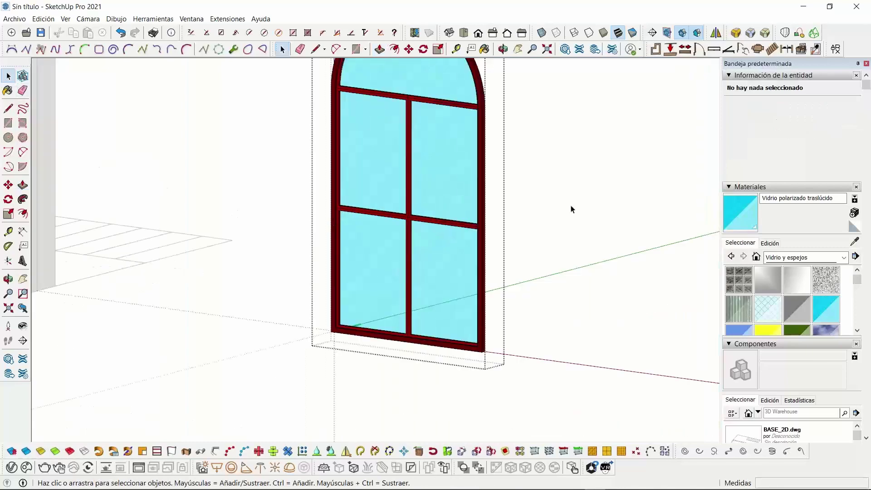
pyautogui.scroll(-4, 569, 208)
pyautogui.moveTo(385, 152); pyautogui.dragTo(313, 246, button='middle')
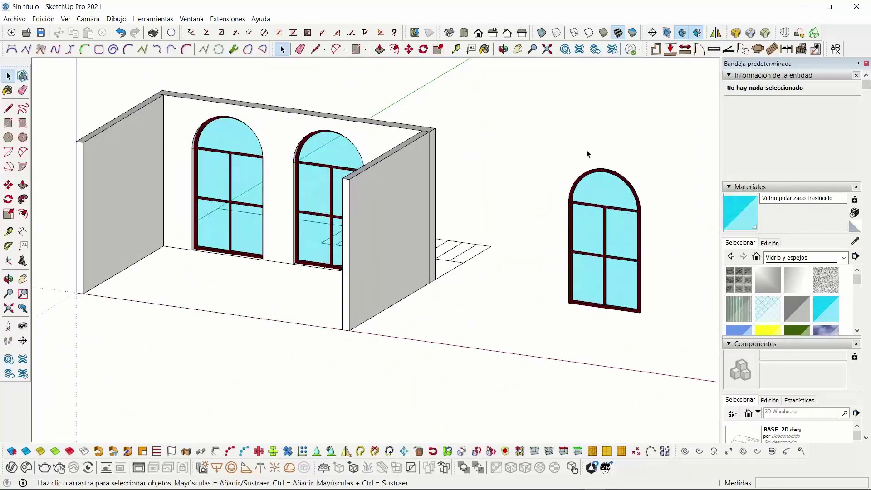
# Move the loose window component about 329 cm farther from the room along the red axis
pyautogui.moveTo(516, 340); pyautogui.dragTo(516, 338)
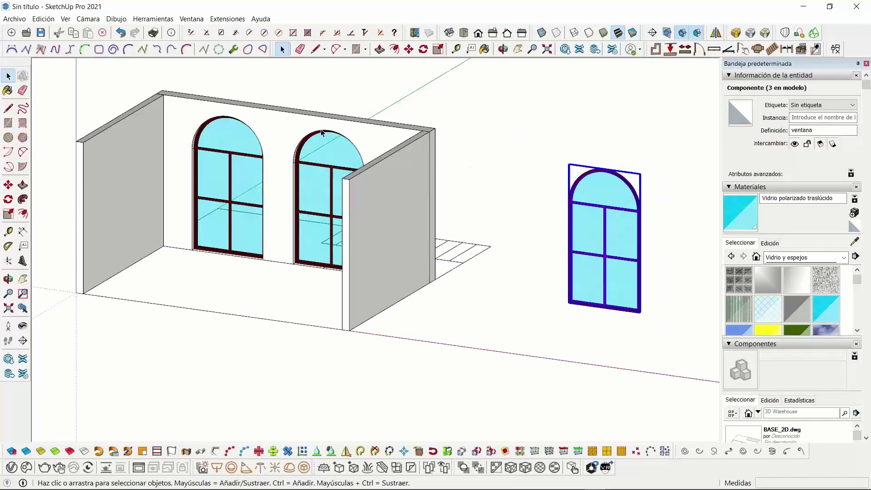
pyautogui.scroll(3, 144, 159)
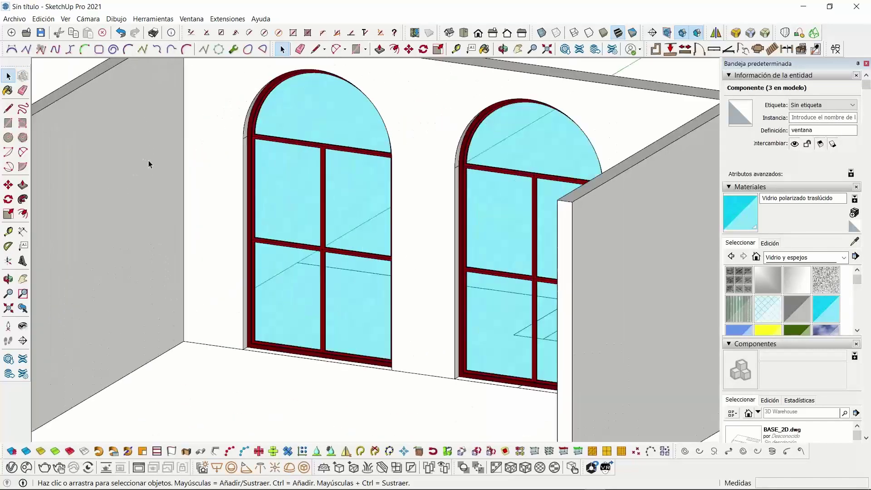
pyautogui.scroll(-2, 149, 160)
pyautogui.scroll(-2, 149, 162)
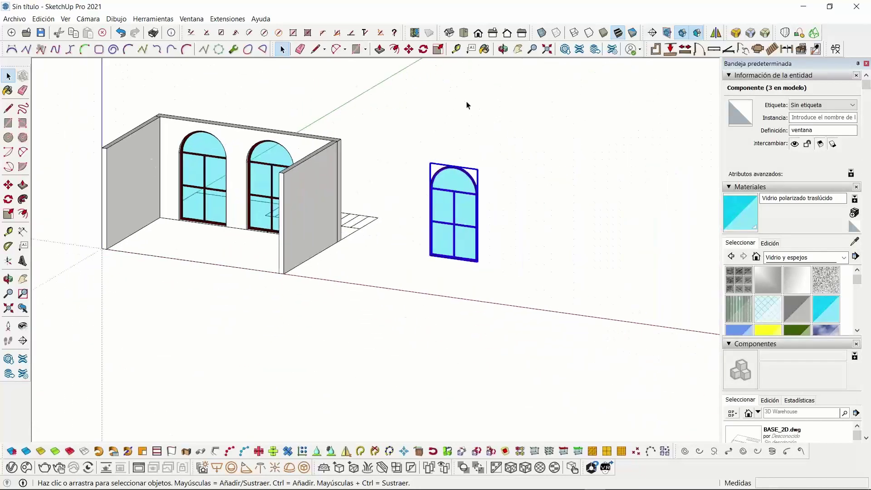
pyautogui.moveTo(519, 132); pyautogui.dragTo(429, 298)
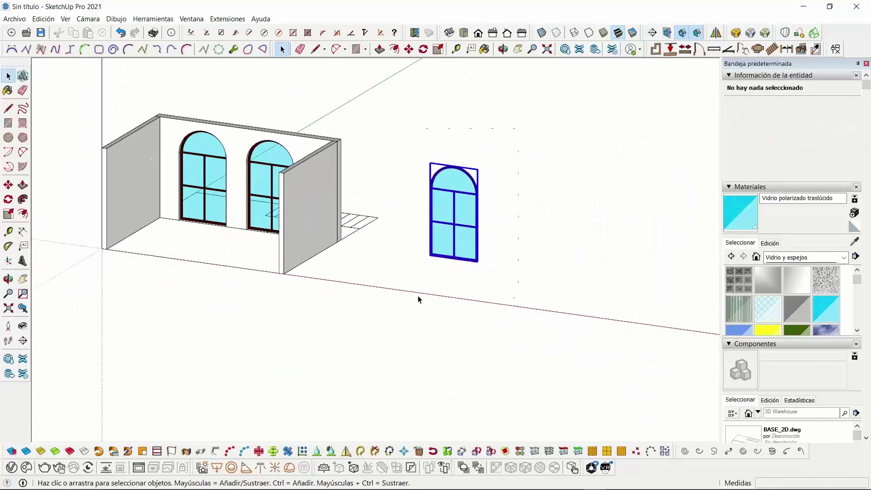
pyautogui.click(8, 185)
pyautogui.click(363, 104)
pyautogui.click(465, 115)
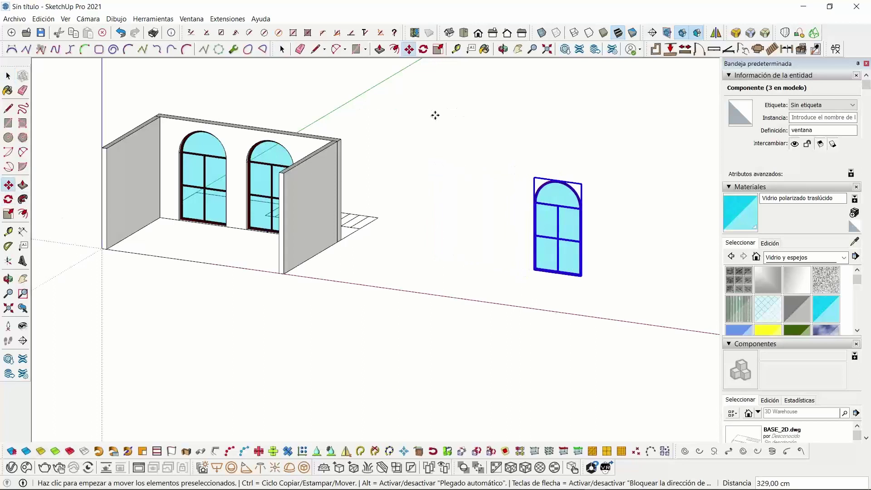
pyautogui.press('space')
pyautogui.click(611, 219)
# Dimension the loose window's width along the bottom edge of its outer frame
pyautogui.moveTo(611, 220); pyautogui.dragTo(510, 200, button='middle')
pyautogui.scroll(5, 522, 179)
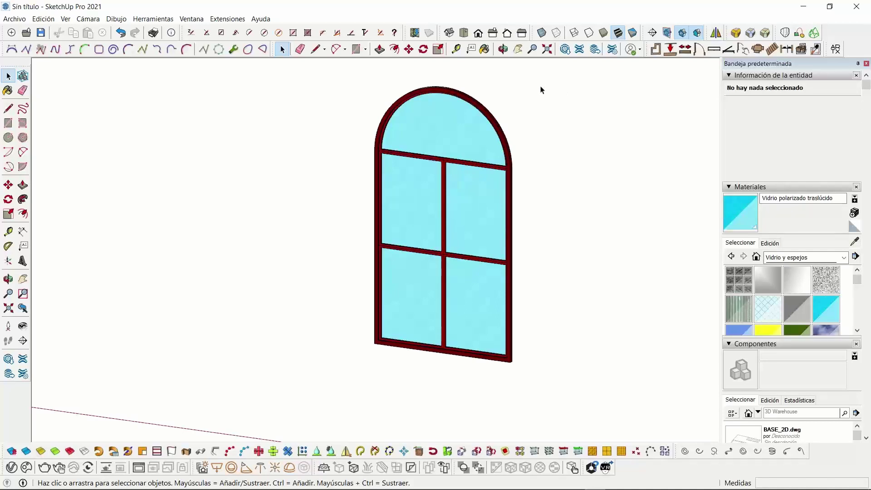
pyautogui.click(22, 232)
pyautogui.click(374, 344)
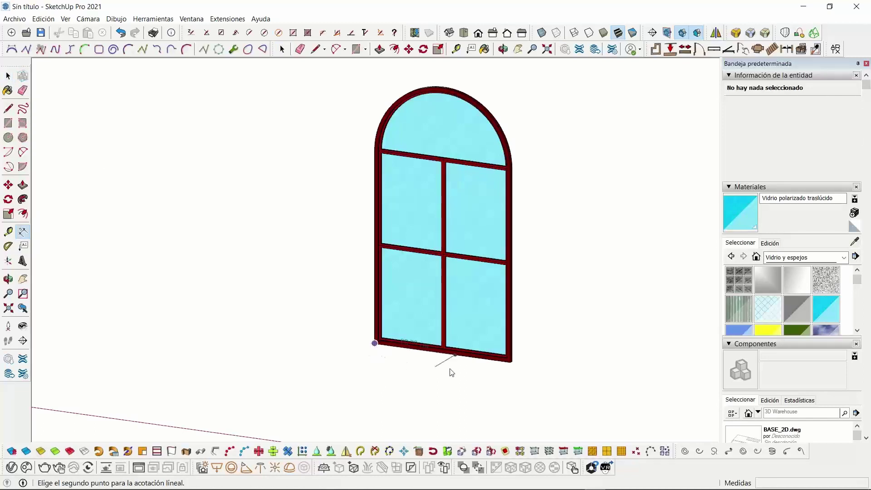
pyautogui.click(510, 362)
pyautogui.click(514, 384)
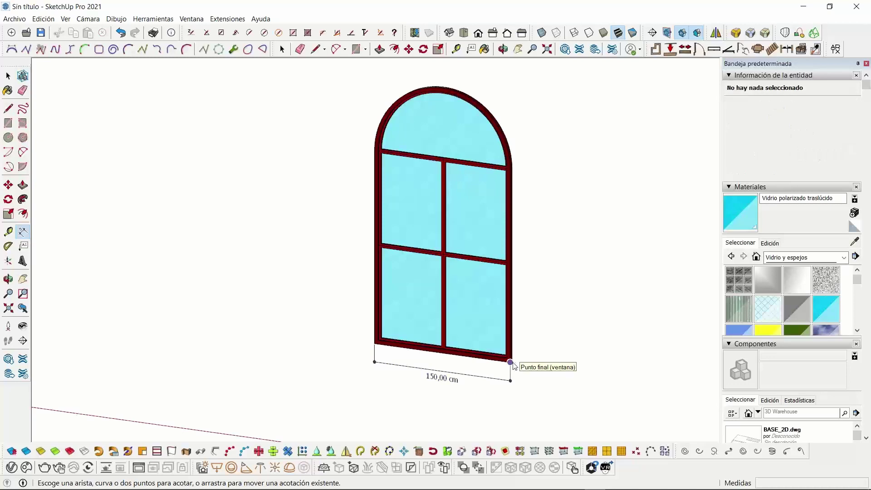
pyautogui.click(443, 352)
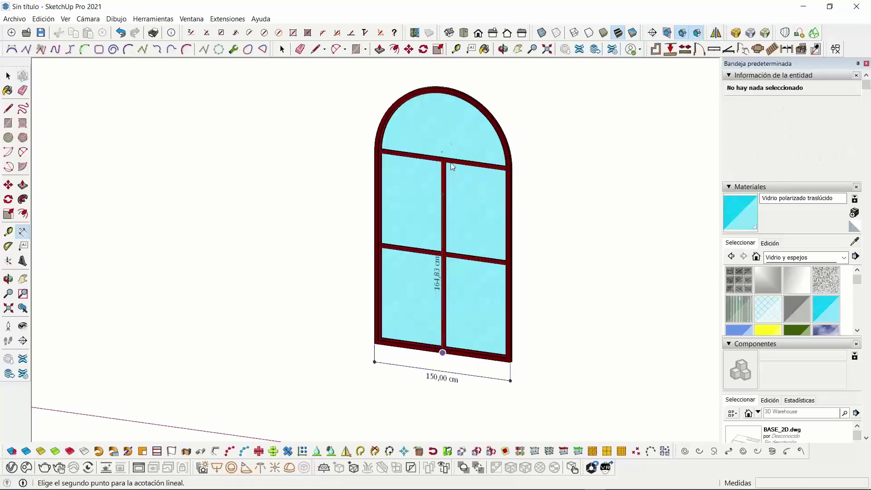
pyautogui.click(440, 88)
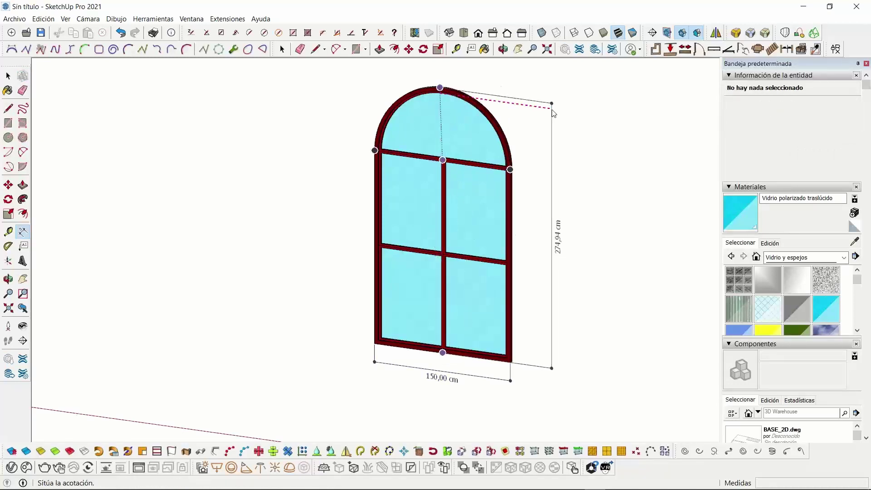
pyautogui.press('Escape')
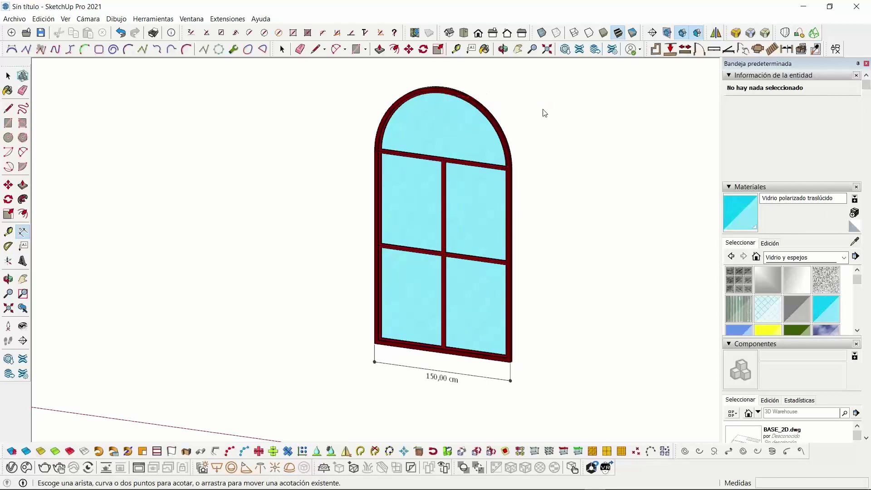
# Add a scene that stores the front view of the dimensioned loose window
pyautogui.click(485, 49)
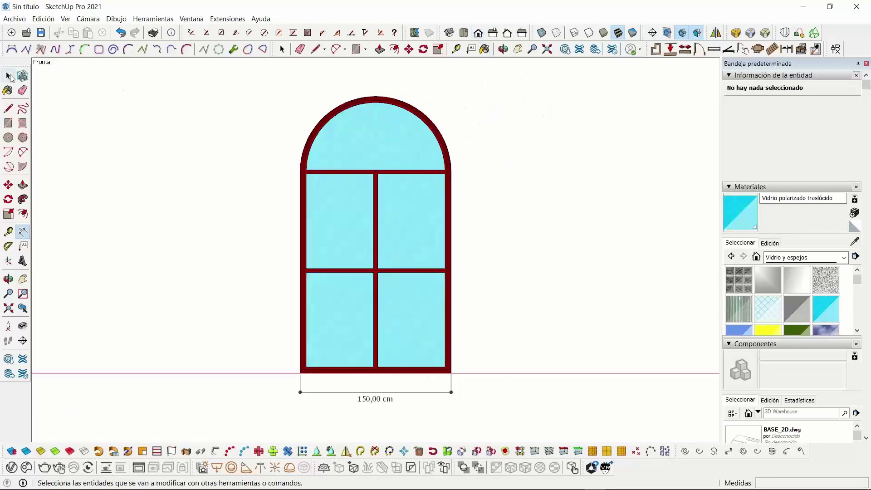
pyautogui.click(9, 76)
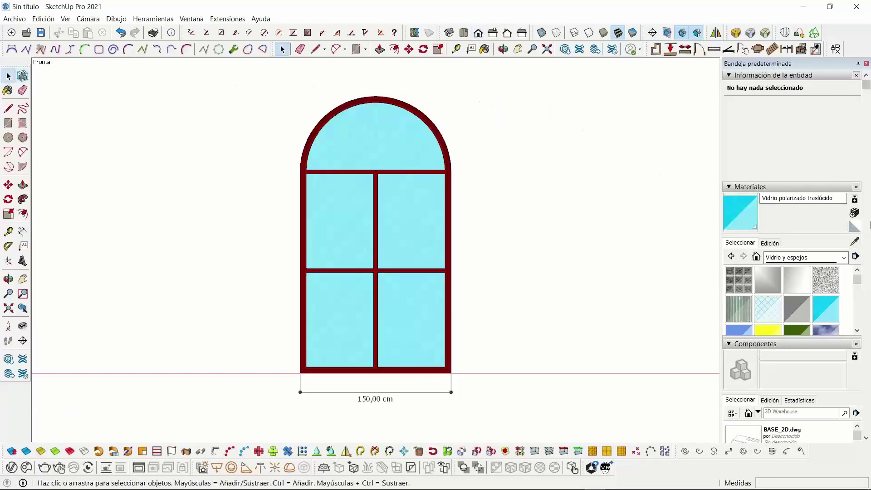
pyautogui.click(870, 226)
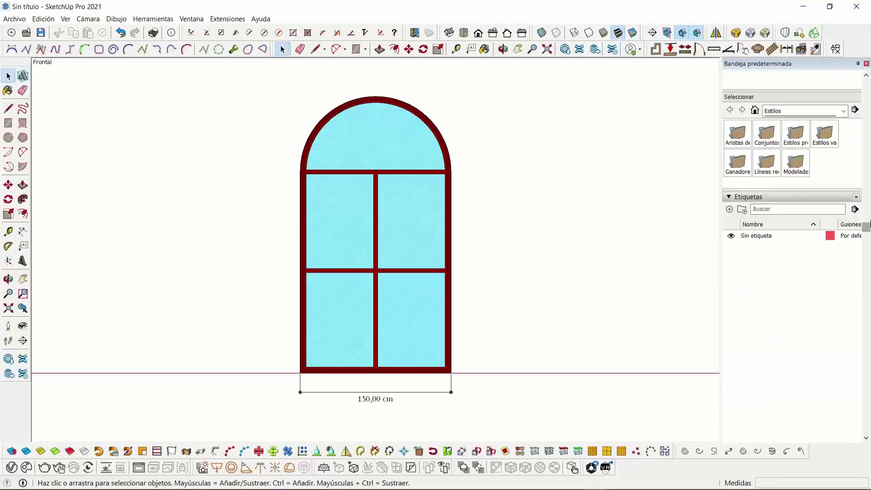
pyautogui.scroll(-3, 870, 222)
pyautogui.scroll(-5, 870, 220)
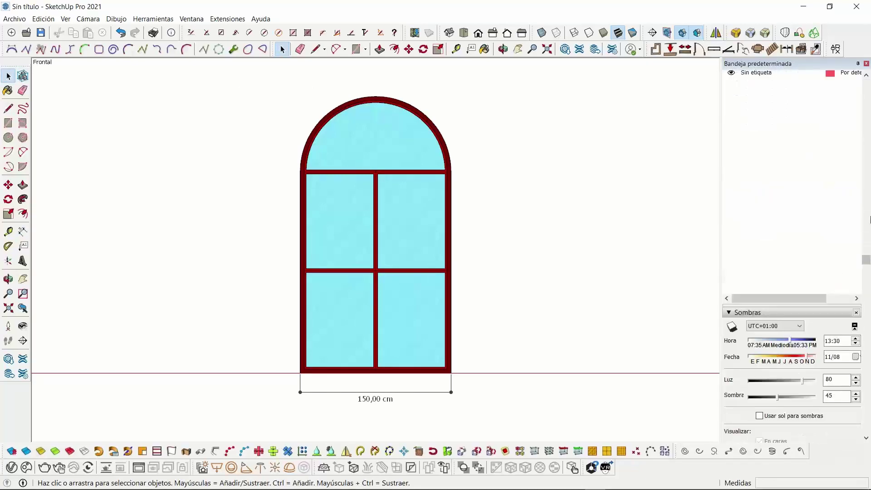
pyautogui.click(742, 215)
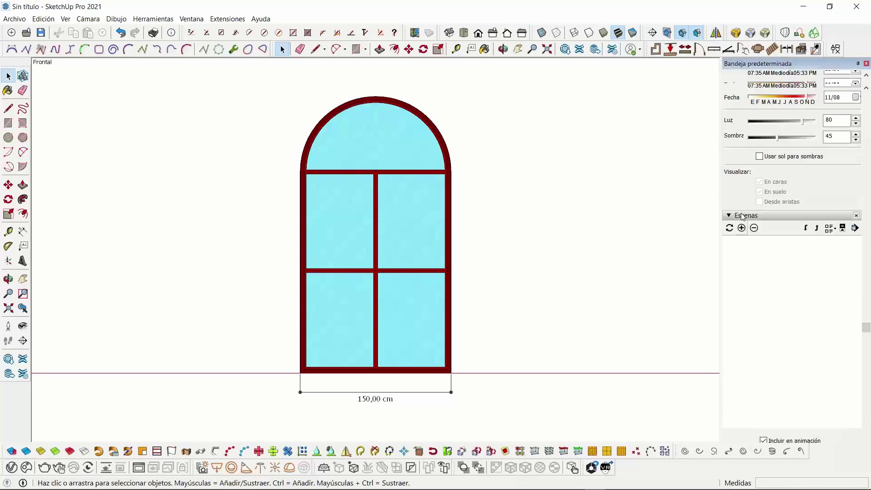
# Rename the window's front-view scene to "ventana"
pyautogui.rightClick(38, 66)
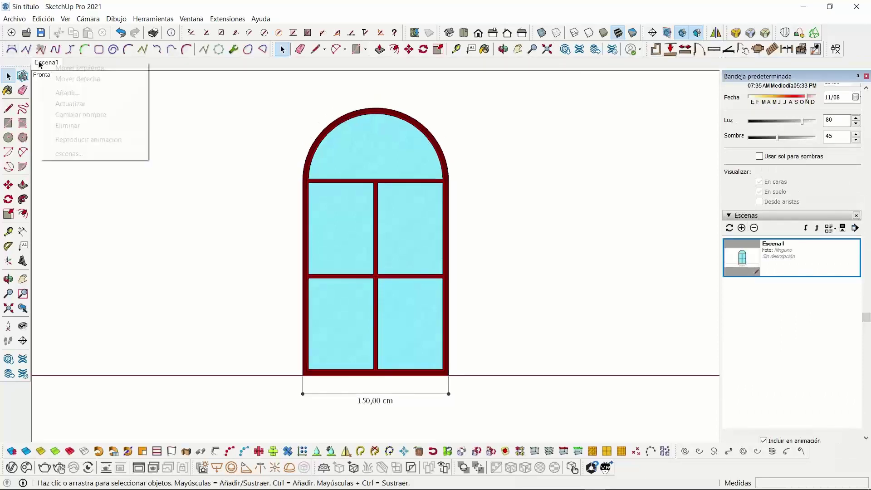
pyautogui.click(83, 115)
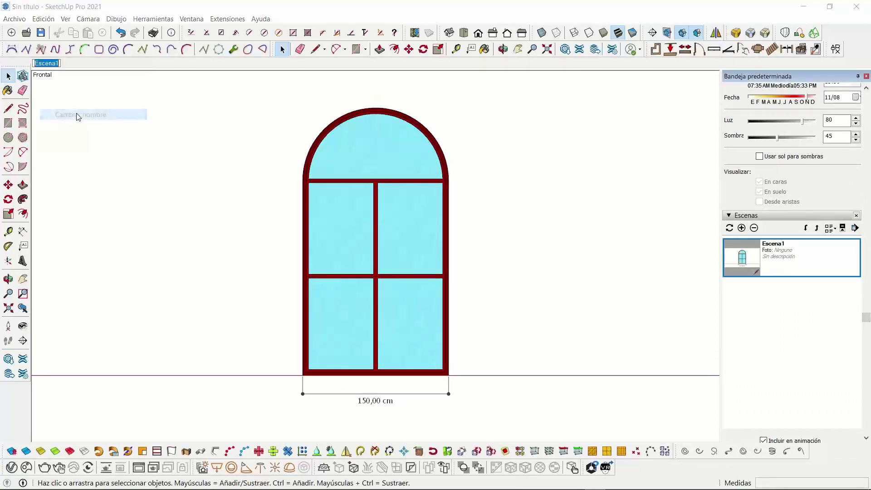
pyautogui.write('ventana')
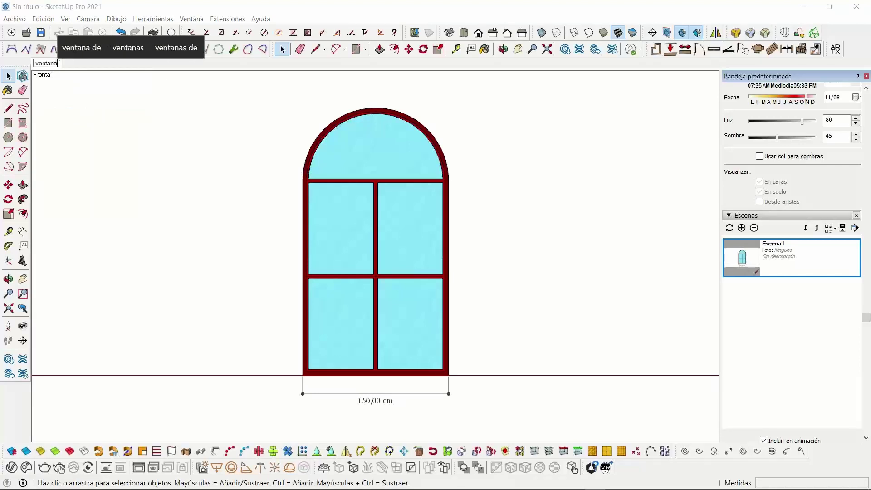
pyautogui.press('Return')
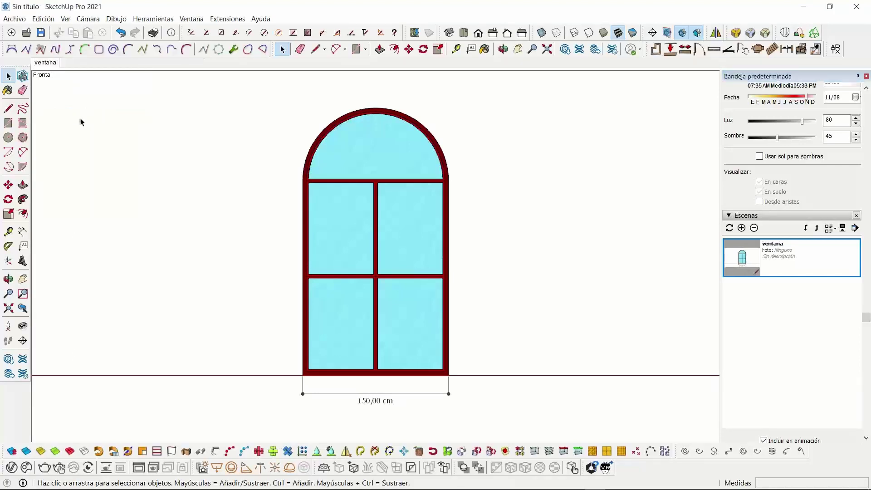
# Add a second scene that shows the whole room from a raised oblique view, with both arched windows in sight
pyautogui.scroll(-4, 114, 177)
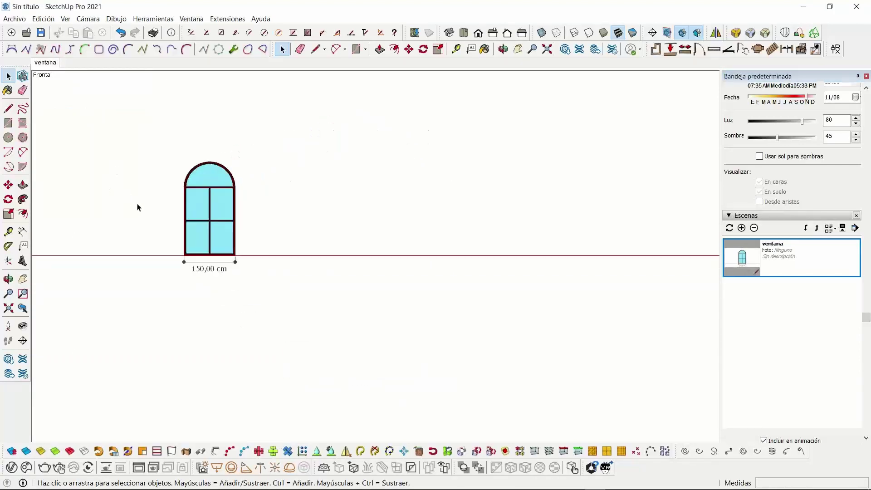
pyautogui.moveTo(103, 202)
pyautogui.keyDown('shift'); pyautogui.mouseDown(button='middle')
pyautogui.moveTo(418, 214)
pyautogui.moveTo(106, 194)
pyautogui.moveTo(250, 226)
pyautogui.mouseUp(button='middle'); pyautogui.keyUp('shift')
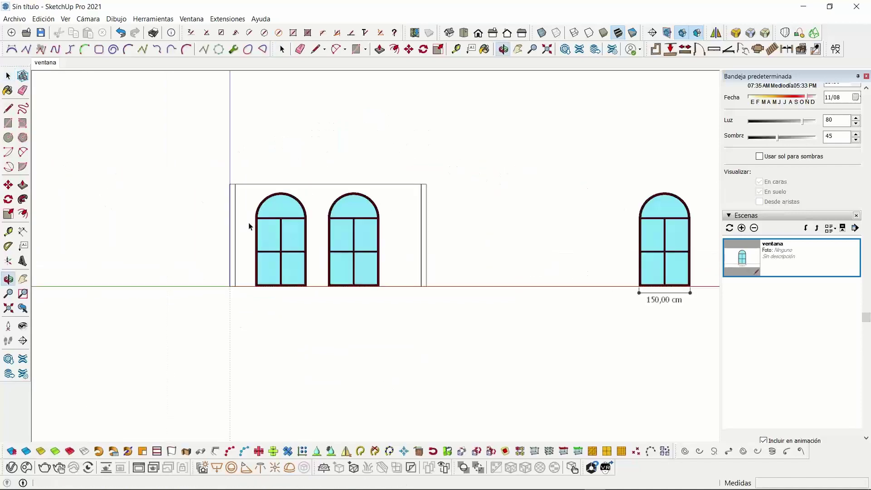
pyautogui.press('space')
pyautogui.scroll(5, 279, 243)
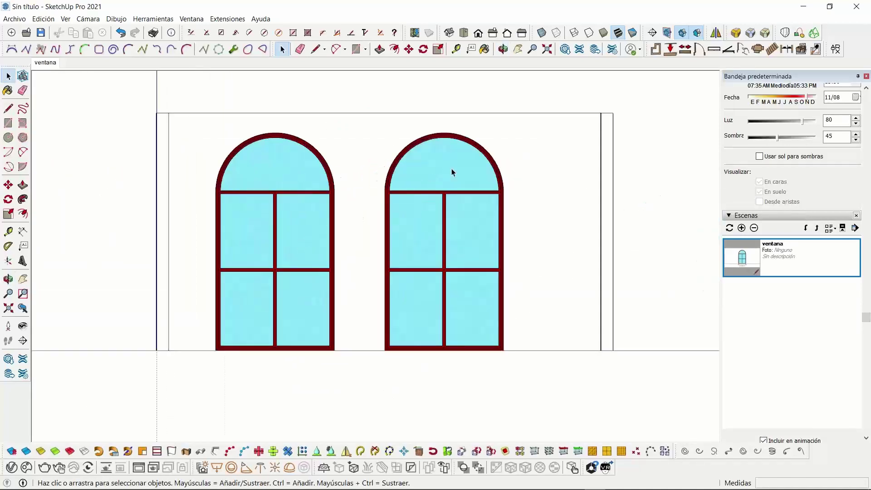
pyautogui.click(449, 33)
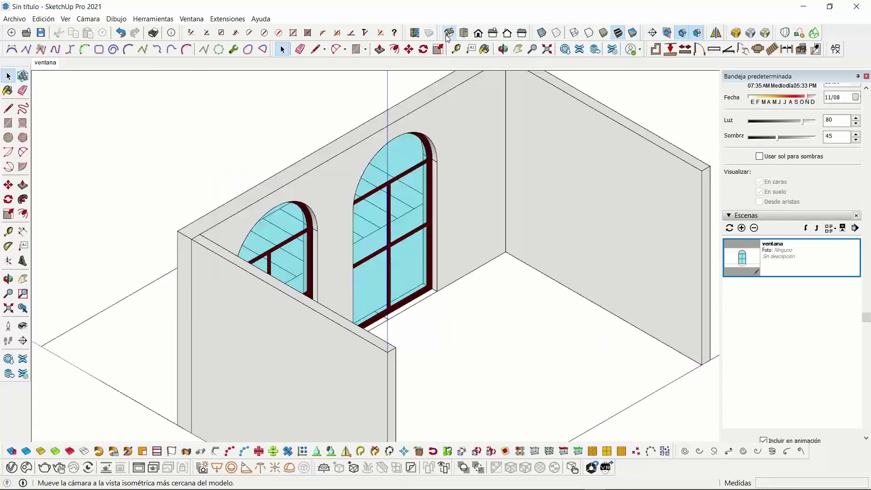
pyautogui.moveTo(442, 222); pyautogui.dragTo(330, 258, button='middle')
pyautogui.scroll(-2, 353, 265)
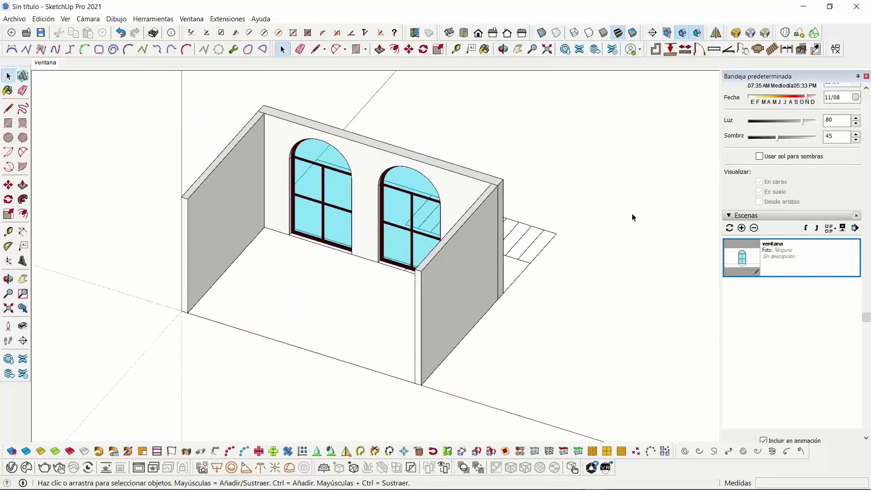
pyautogui.click(743, 229)
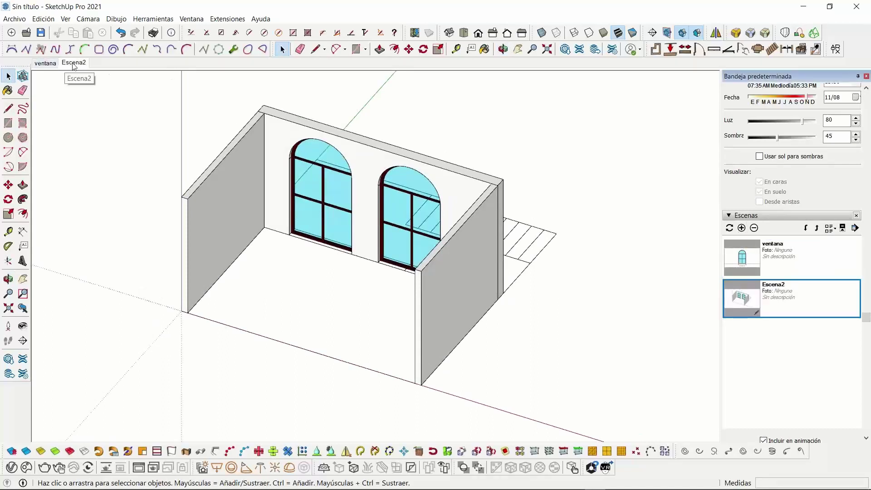
# Rename the room's oblique-view scene to "ax"
pyautogui.rightClick(74, 64)
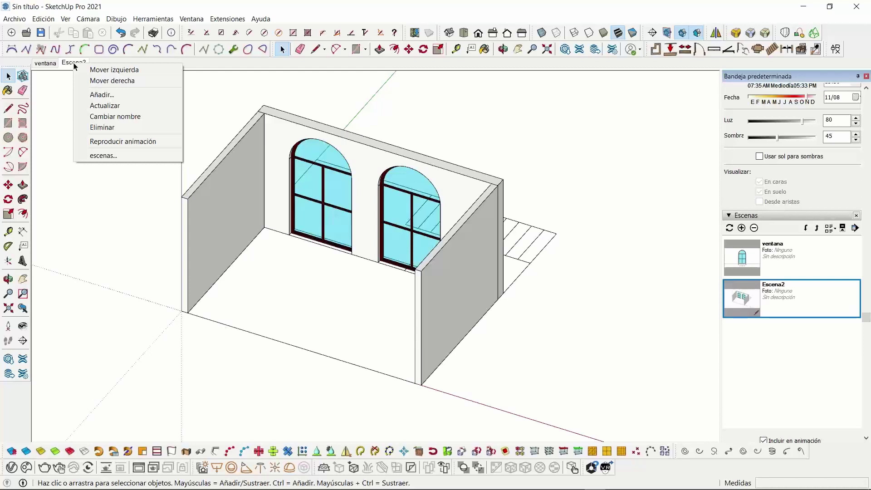
pyautogui.click(100, 117)
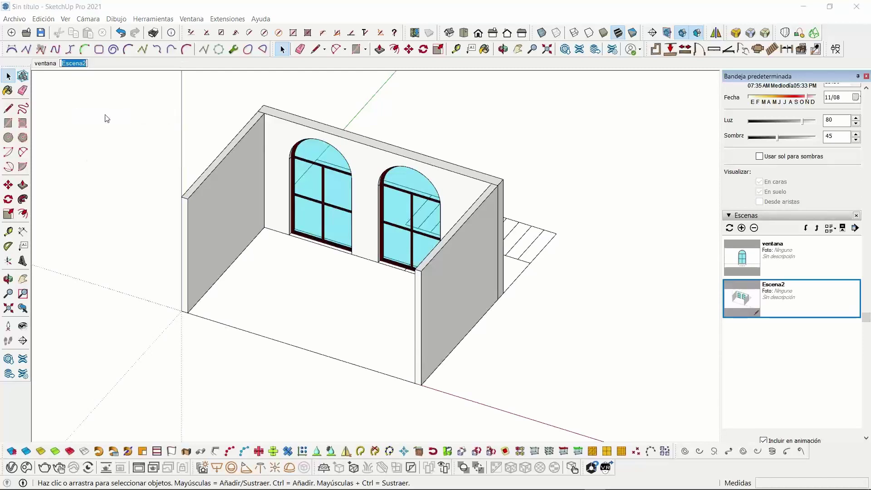
pyautogui.write('ax')
pyautogui.press('Return')
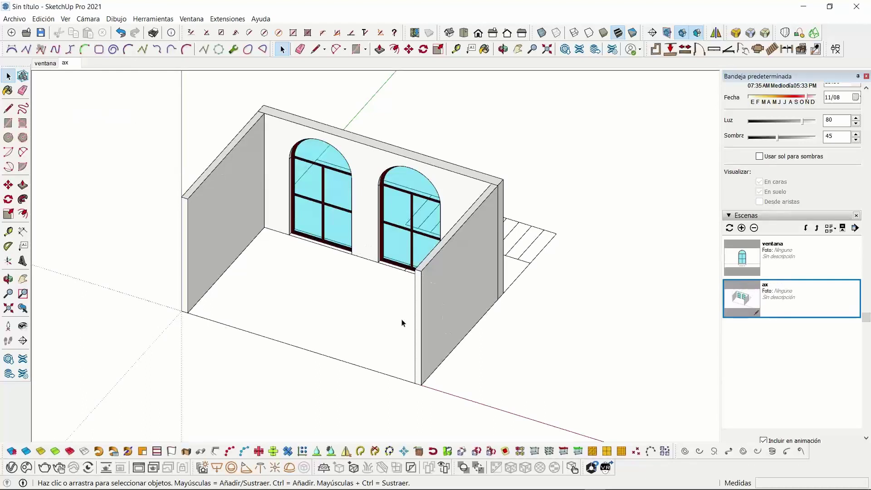
# Browse in File Explorer to LIVING_01 > RECURSOS > mobiliario > 3D and examine the prepared SketchUp furniture files
pyautogui.moveTo(214, 489)
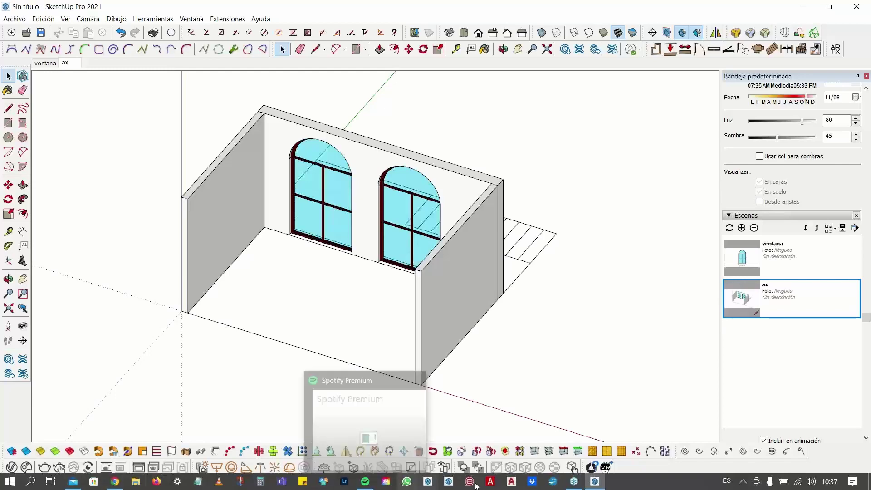
pyautogui.doubleClick(214, 137)
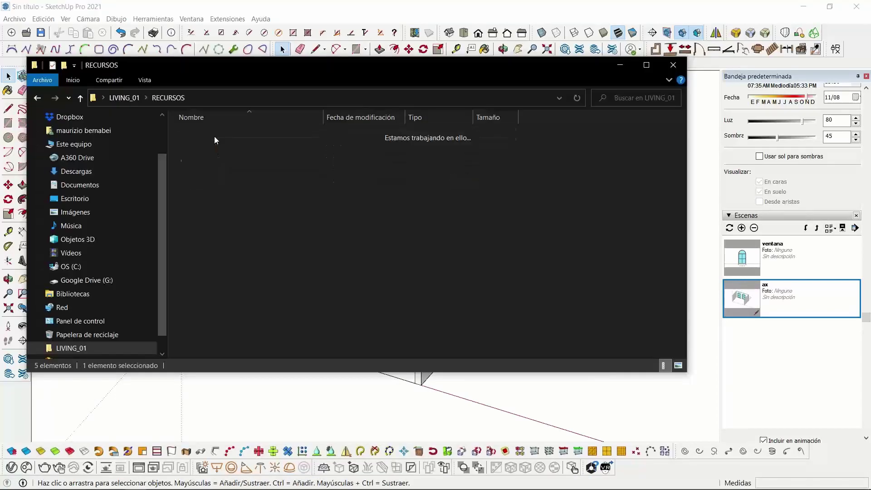
pyautogui.doubleClick(211, 135)
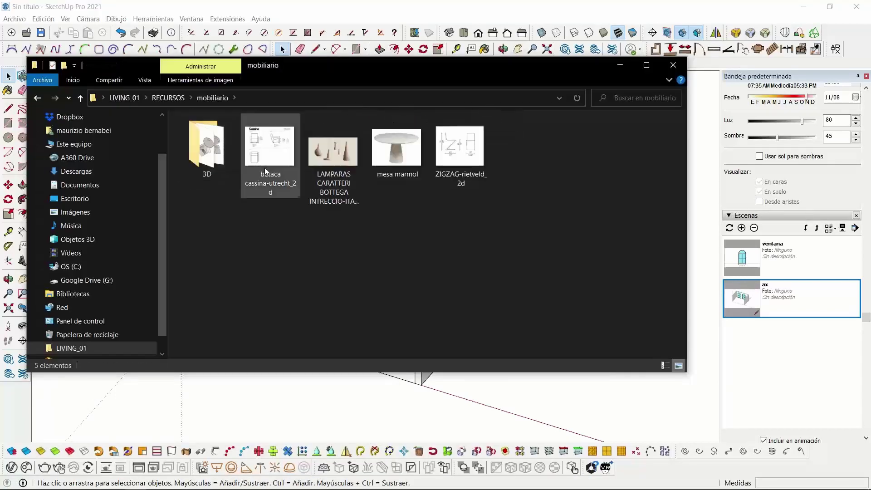
pyautogui.moveTo(320, 76); pyautogui.dragTo(454, 97)
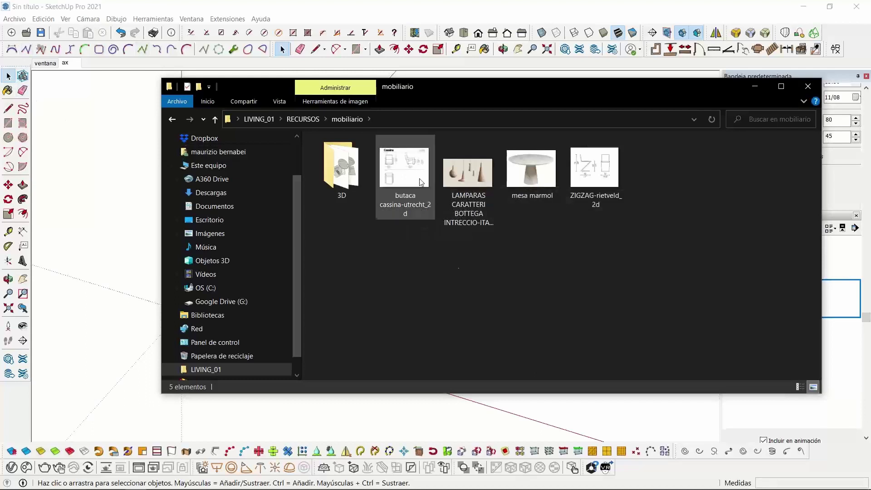
pyautogui.doubleClick(343, 174)
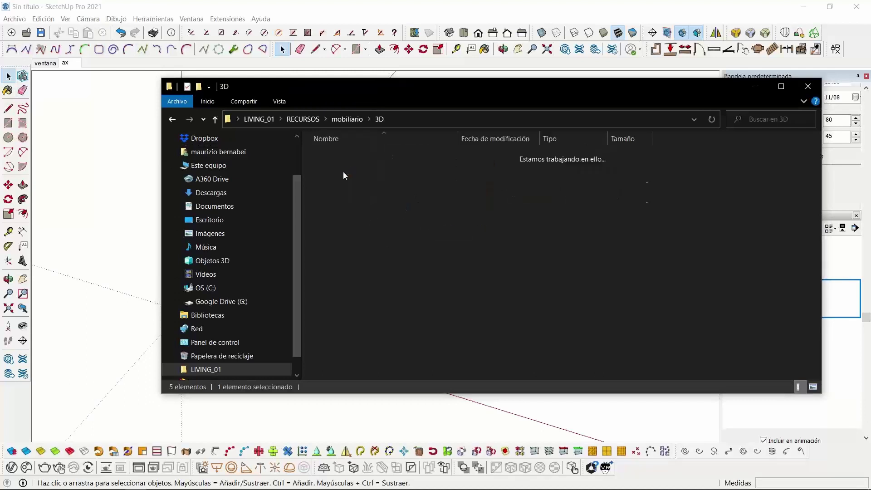
pyautogui.click(350, 156)
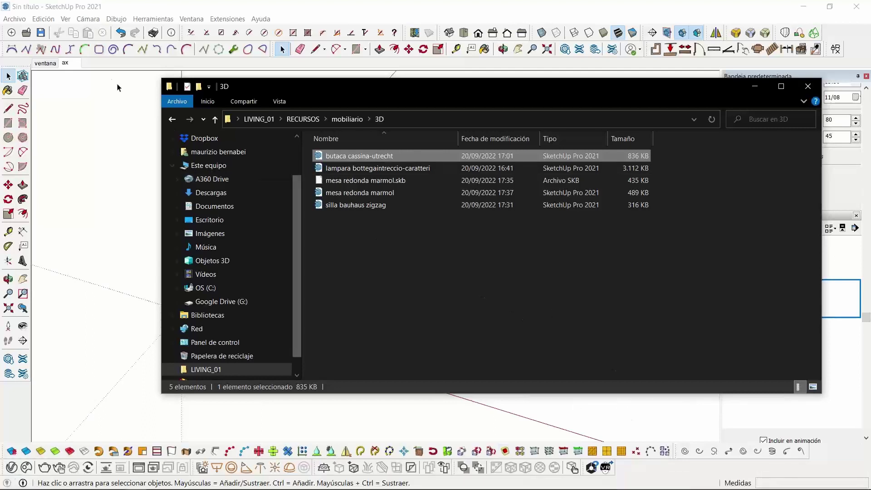
pyautogui.moveTo(310, 86); pyautogui.dragTo(293, 90)
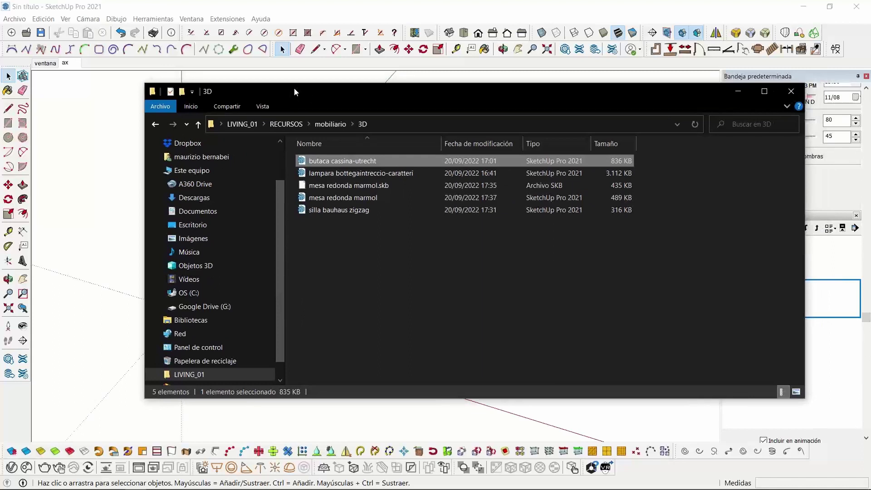
pyautogui.click(372, 261)
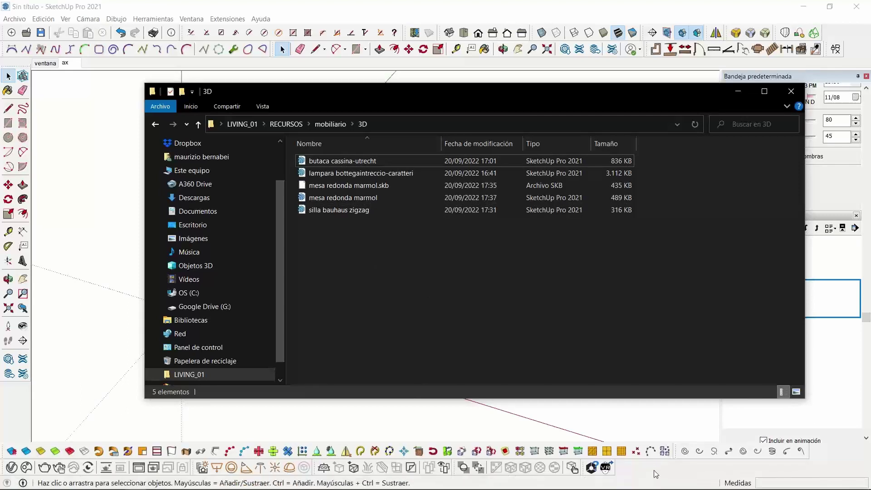
# Switch to the butaca cassina-utrecht model and examine the armchair standing on its reference drawing
pyautogui.click(634, 474)
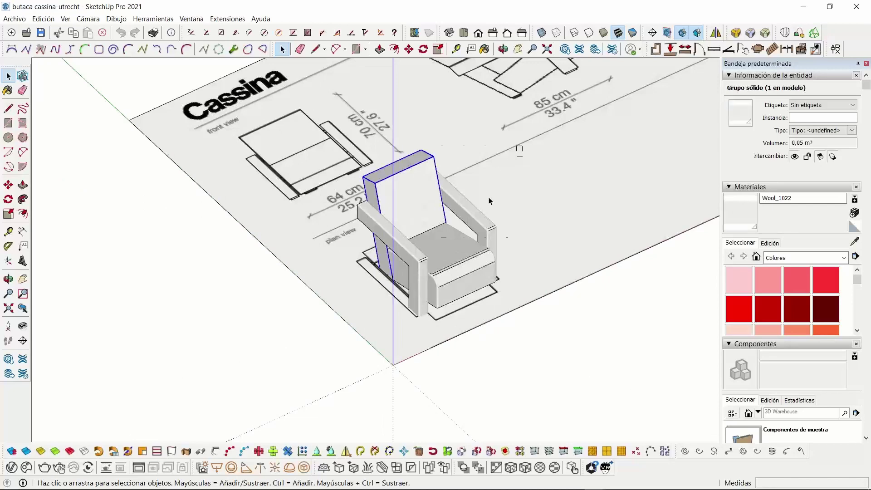
pyautogui.moveTo(335, 313); pyautogui.dragTo(333, 315)
pyautogui.moveTo(386, 290); pyautogui.dragTo(207, 204, button='middle')
pyautogui.scroll(-2, 377, 298)
pyautogui.scroll(-2, 207, 205)
pyautogui.moveTo(272, 277); pyautogui.dragTo(390, 326, button='middle')
pyautogui.click(286, 165)
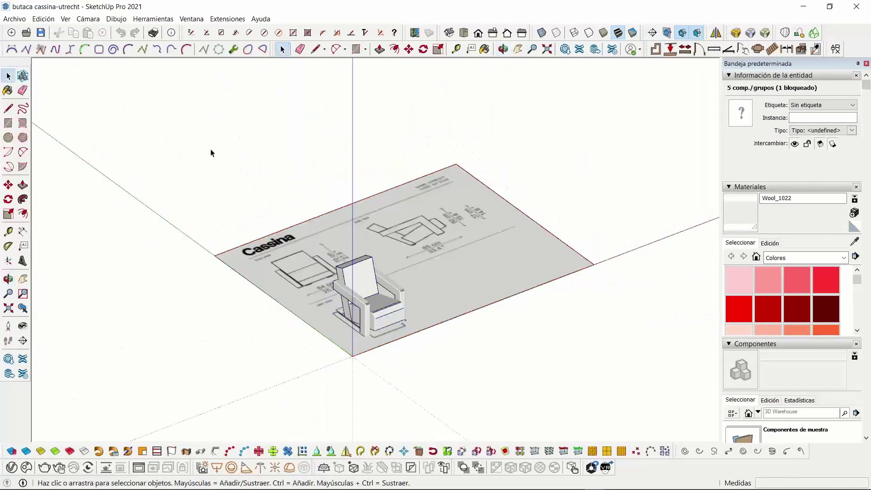
# Import butaca cassina-utrecht_2d from RECURSOS > mobiliario, to be used as an image
pyautogui.click(14, 20)
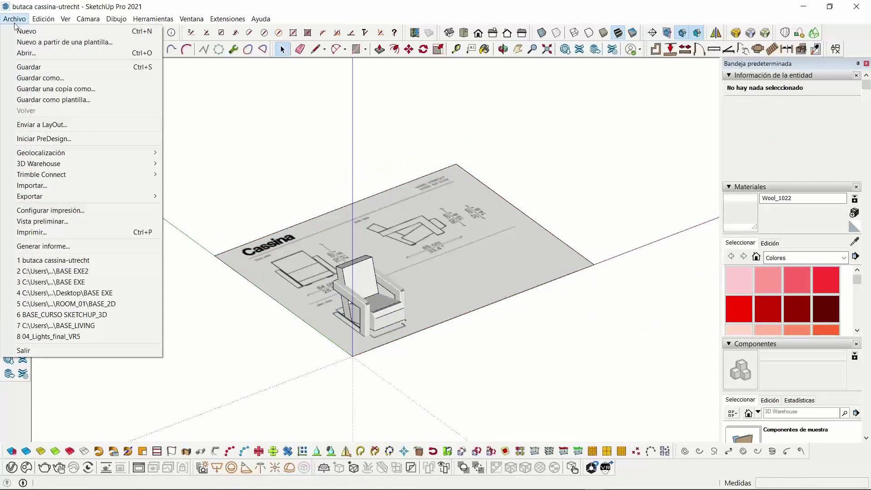
pyautogui.click(22, 185)
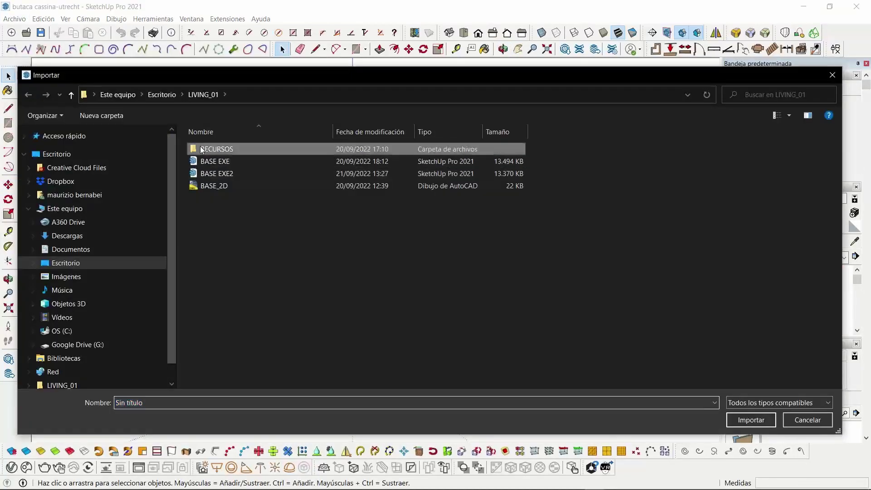
pyautogui.doubleClick(202, 150)
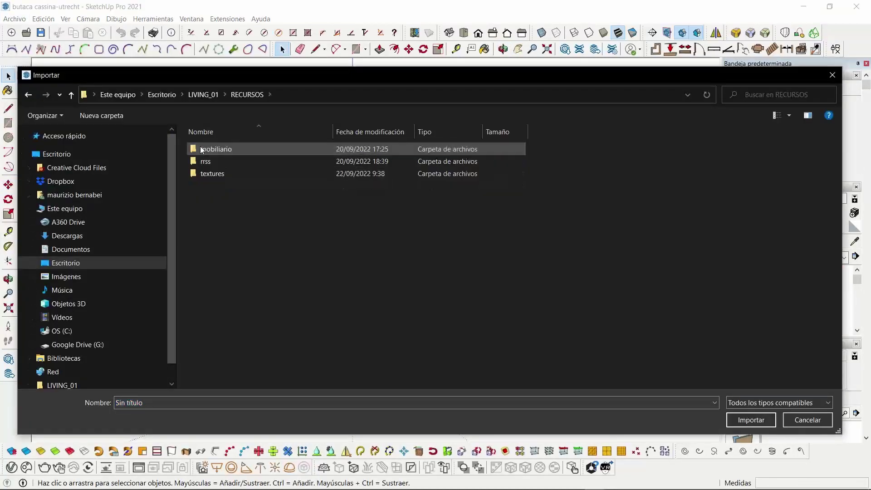
pyautogui.doubleClick(208, 150)
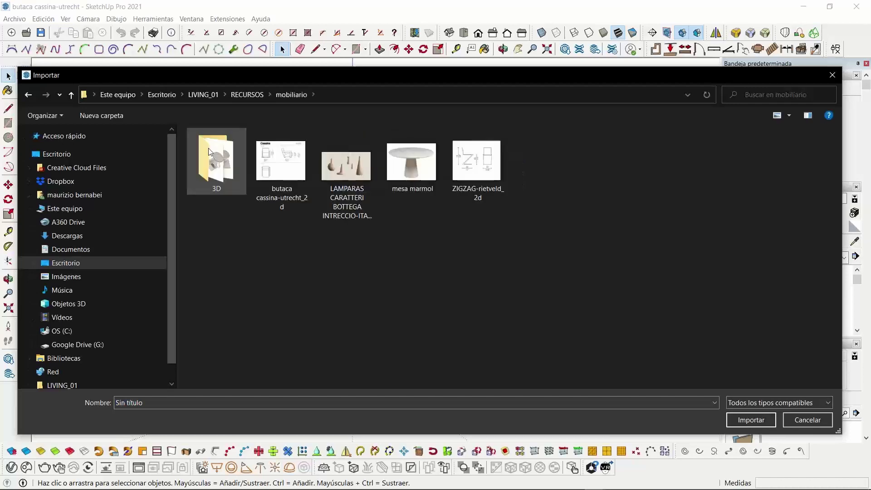
pyautogui.doubleClick(290, 170)
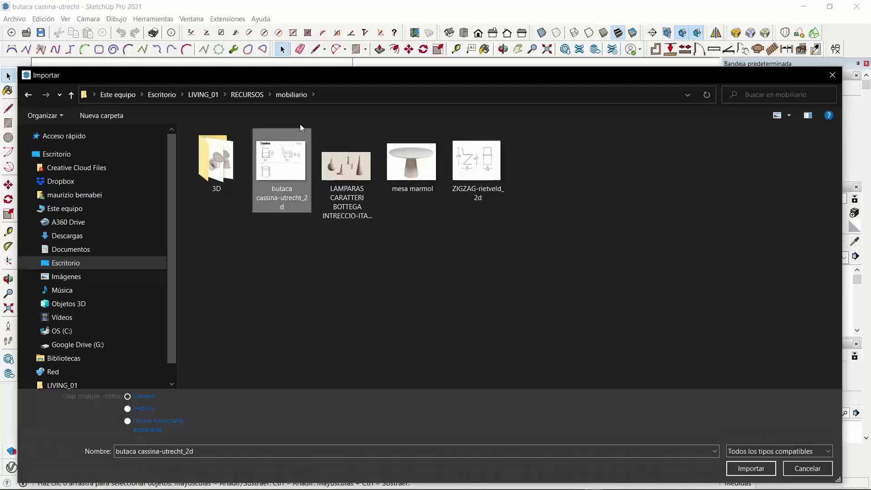
pyautogui.moveTo(306, 72); pyautogui.dragTo(310, 29)
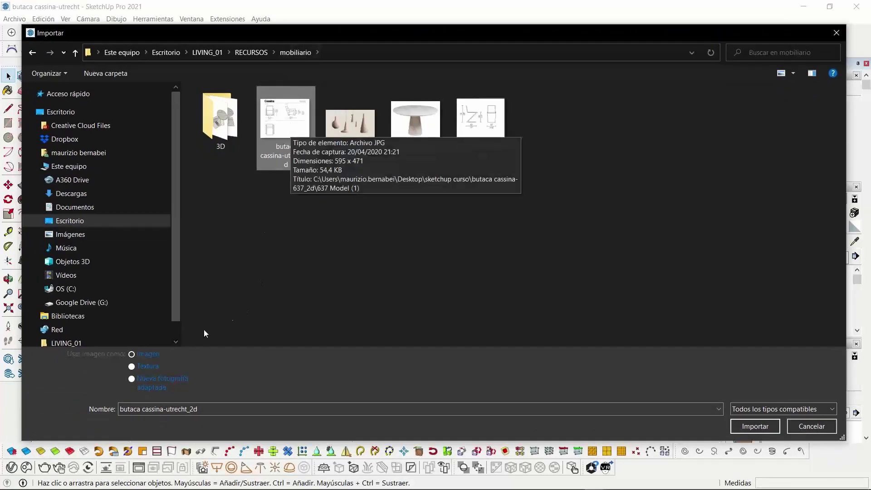
pyautogui.click(132, 366)
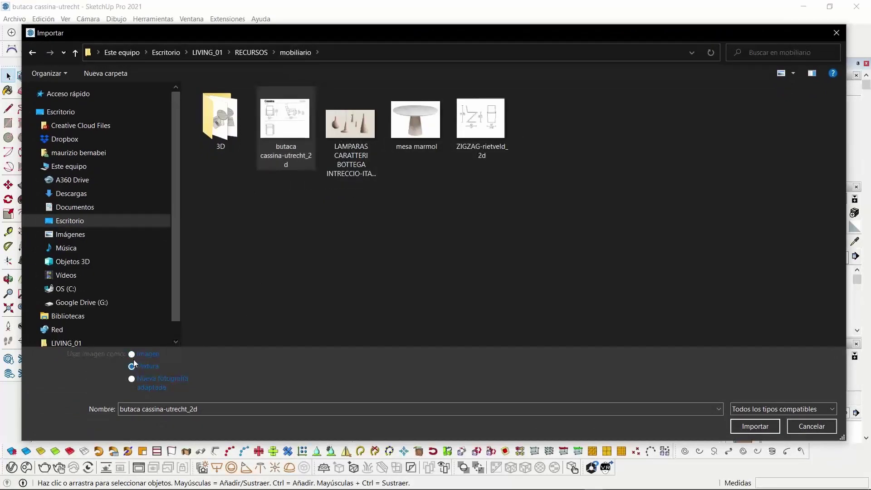
pyautogui.click(133, 357)
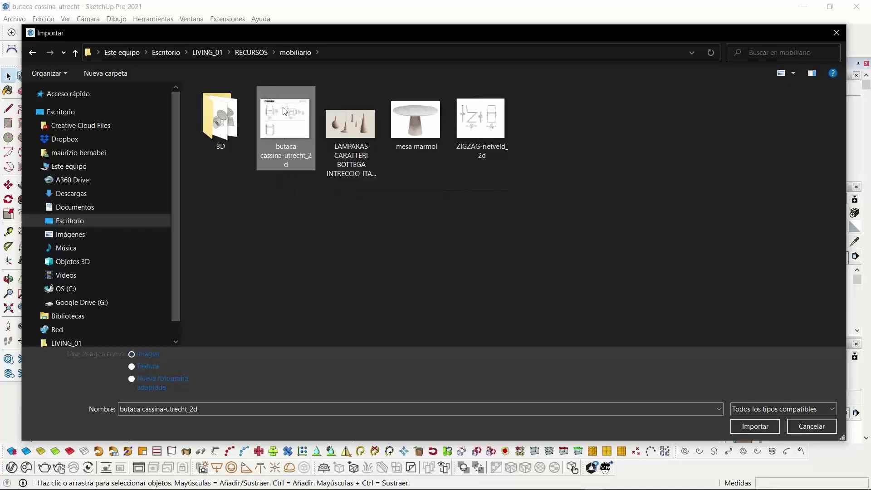
pyautogui.click(754, 428)
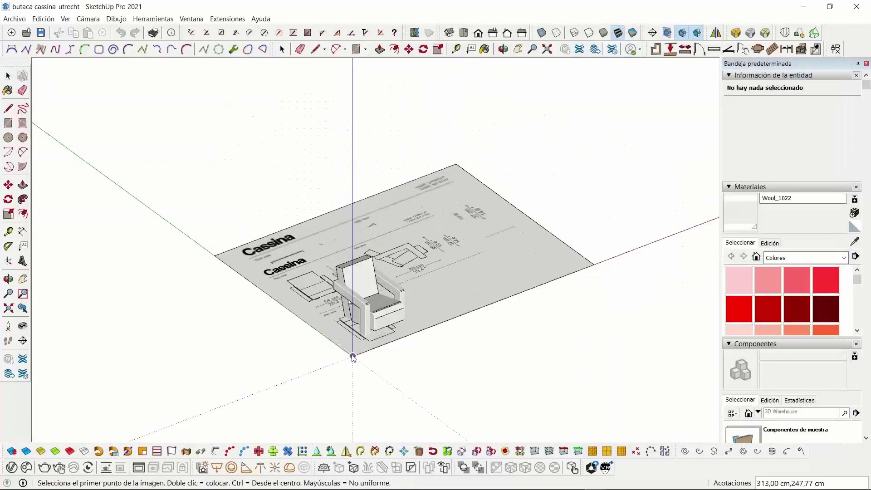
# Place the imported drawing from the origin to the existing reference sheet's far corner on the red axis
pyautogui.click(352, 357)
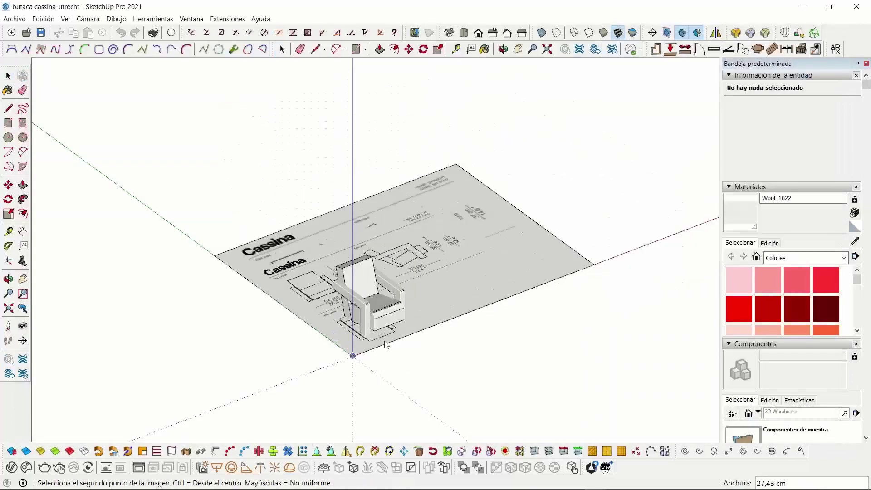
pyautogui.click(593, 264)
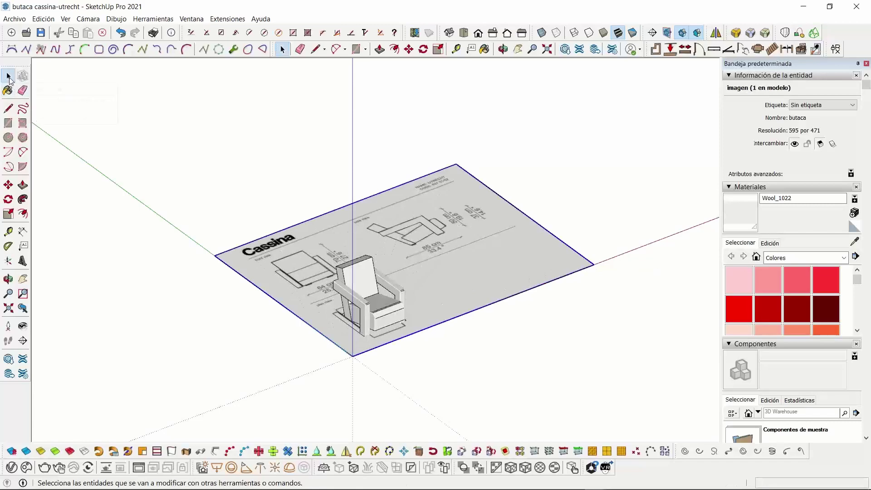
pyautogui.click(333, 138)
# Examine the locked reference drawing under the armchair, up close at its side view and dimensions
pyautogui.moveTo(333, 137); pyautogui.dragTo(503, 170, button='middle')
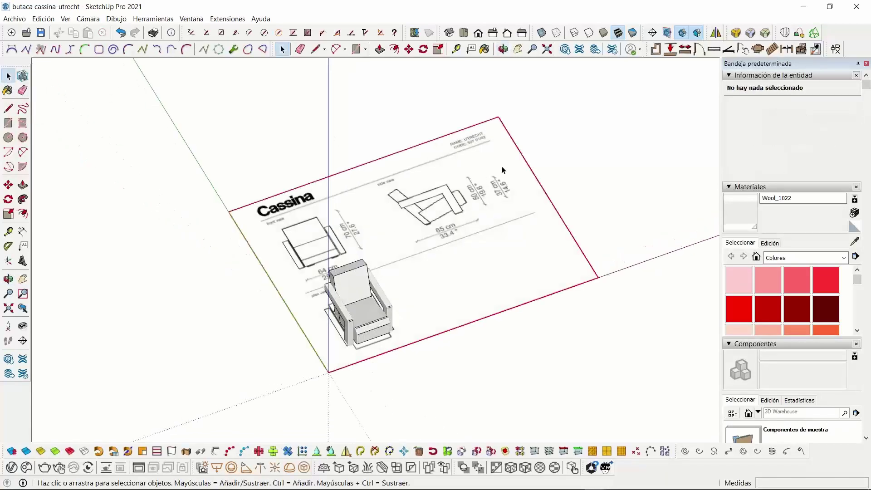
pyautogui.click(502, 170)
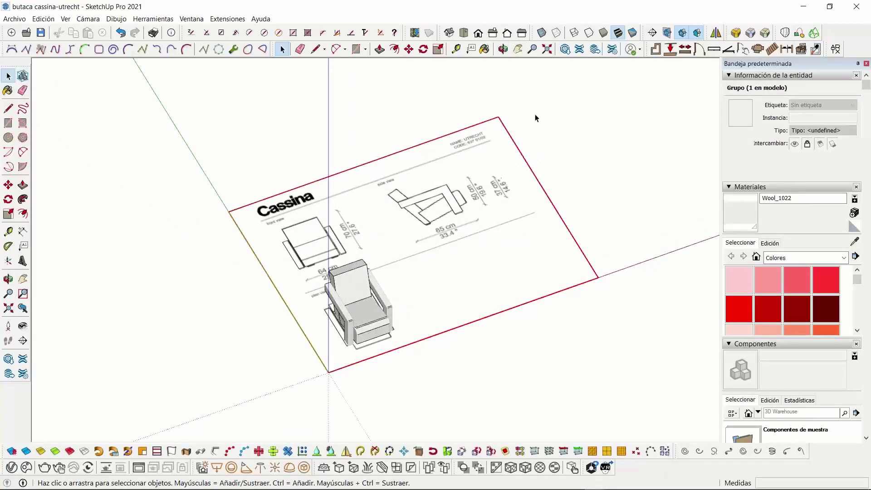
pyautogui.moveTo(393, 253); pyautogui.dragTo(398, 249)
pyautogui.click(398, 249)
pyautogui.click(489, 421)
pyautogui.scroll(6, 443, 259)
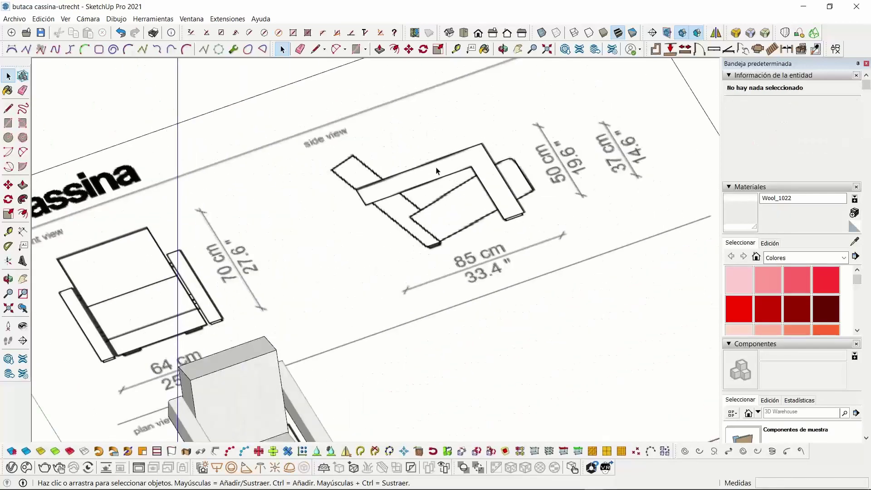
pyautogui.press('space')
# In plan view, trace the backrest of the side-view drawing with the Line tool as a closed four-sided face about 73 cm long
pyautogui.click(465, 34)
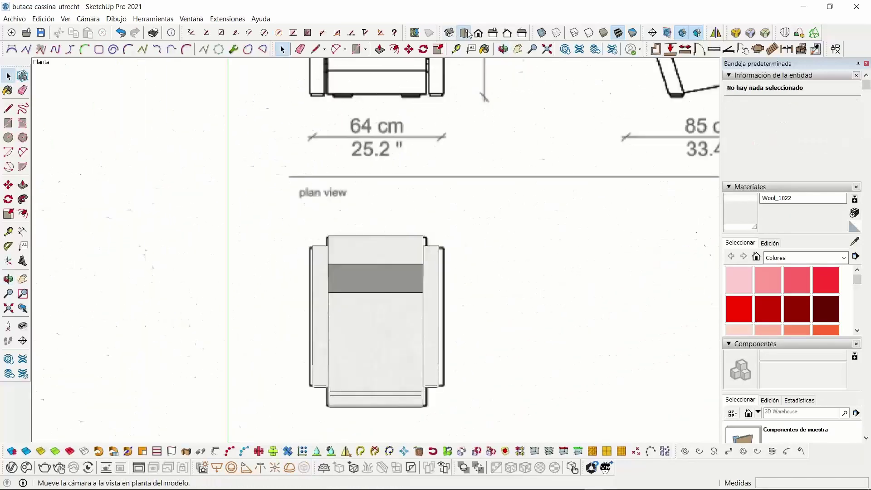
pyautogui.scroll(-4, 504, 195)
pyautogui.moveTo(560, 192)
pyautogui.keyDown('shift'); pyautogui.mouseDown(button='middle')
pyautogui.moveTo(461, 284)
pyautogui.moveTo(458, 299)
pyautogui.mouseUp(button='middle'); pyautogui.keyUp('shift')
pyautogui.scroll(3, 556, 195)
pyautogui.keyDown('shift'); pyautogui.moveTo(556, 195); pyautogui.dragTo(471, 226, button='middle'); pyautogui.keyUp('shift')
pyautogui.scroll(2, 539, 212)
pyautogui.press('l')
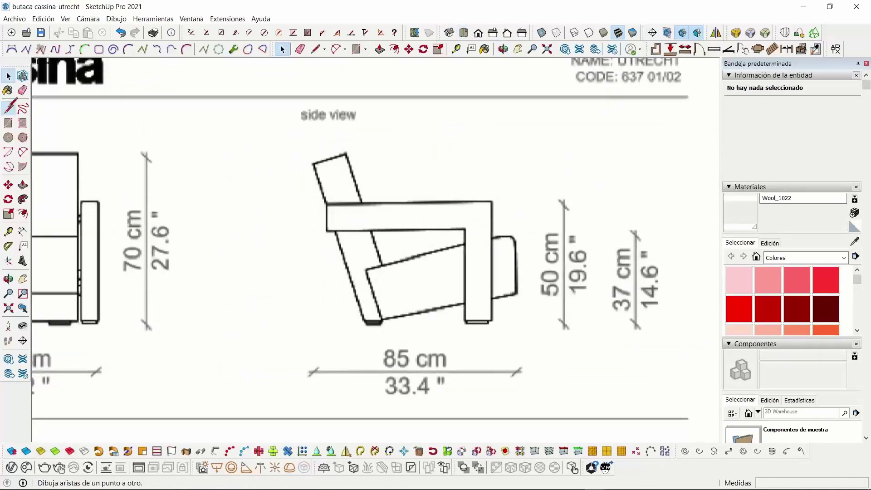
pyautogui.click(314, 164)
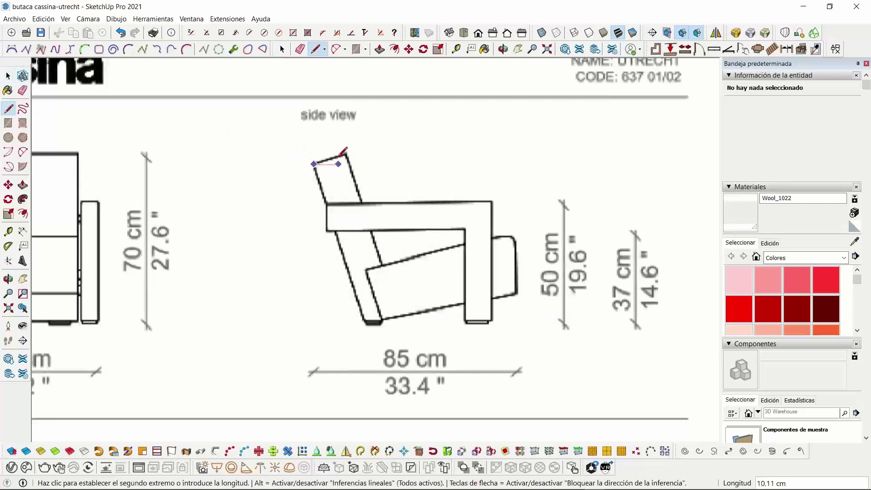
pyautogui.click(346, 154)
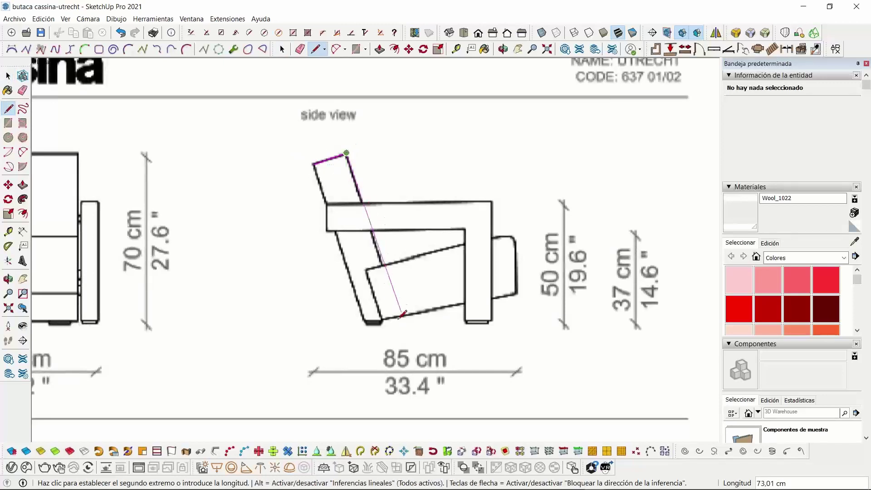
pyautogui.click(402, 316)
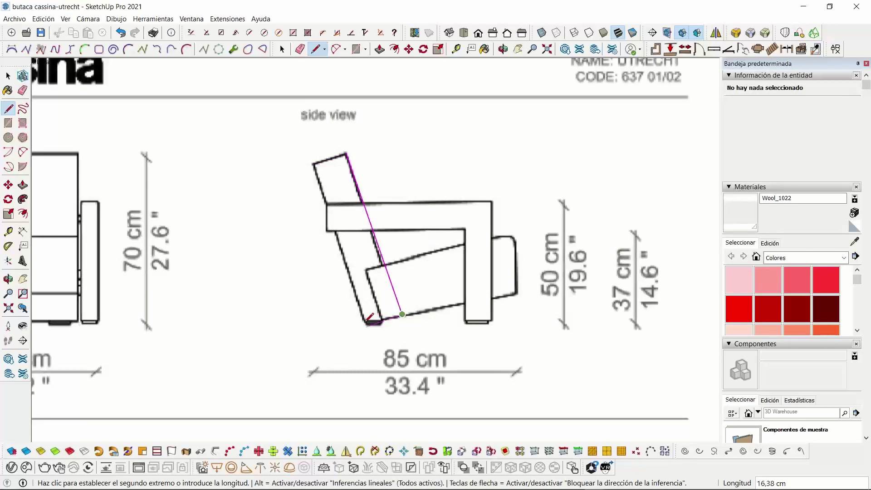
pyautogui.click(366, 327)
pyautogui.click(314, 164)
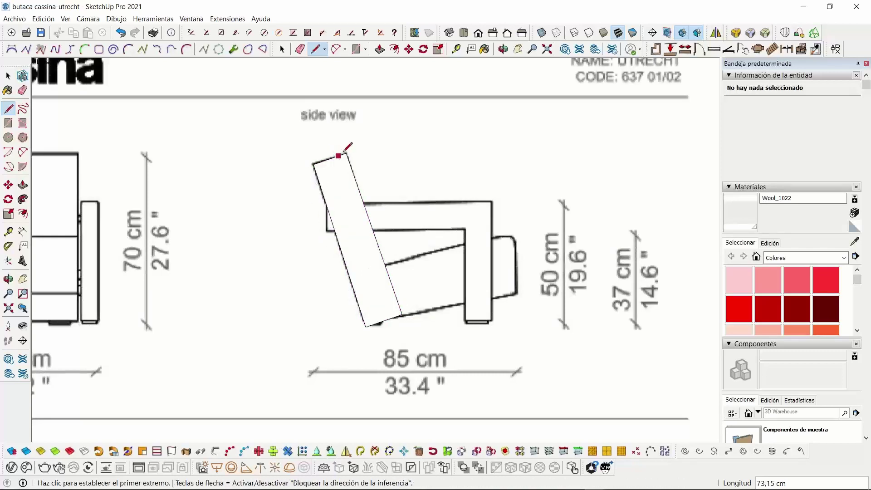
# Make a group of the traced backrest face together with its bounding edges
pyautogui.click(8, 77)
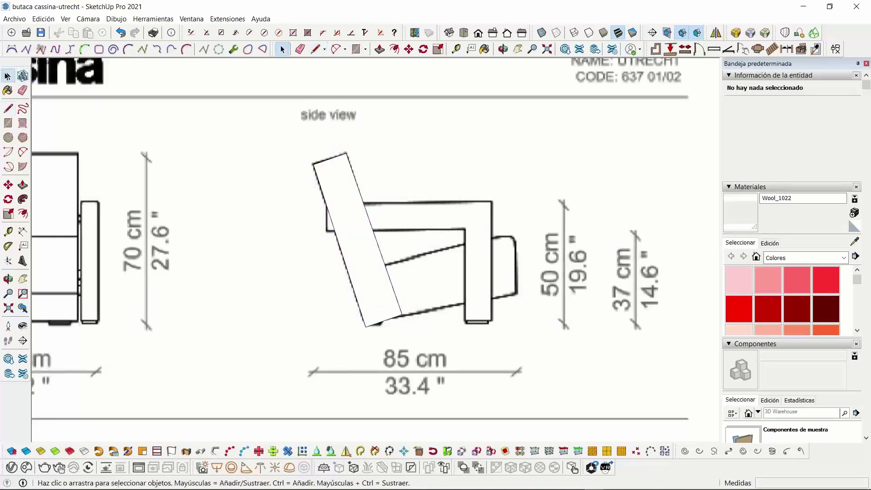
pyautogui.click(336, 186)
pyautogui.moveTo(336, 185); pyautogui.dragTo(272, 238, button='middle')
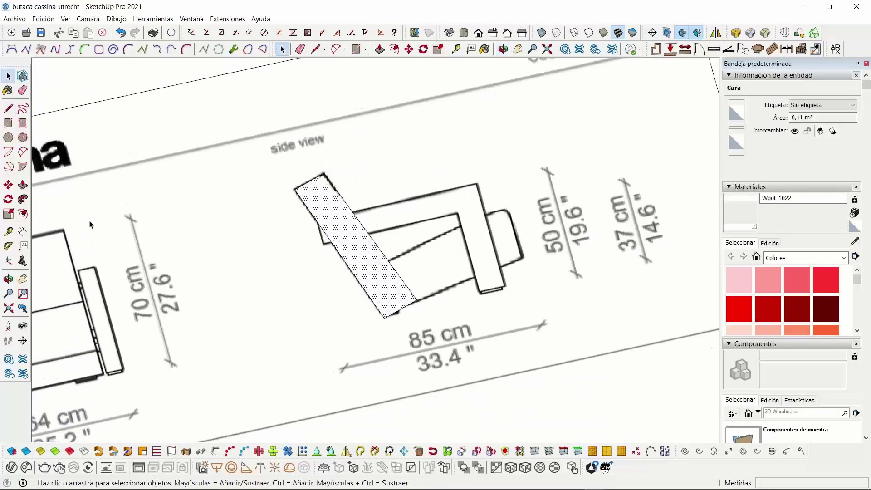
pyautogui.rightClick(336, 221)
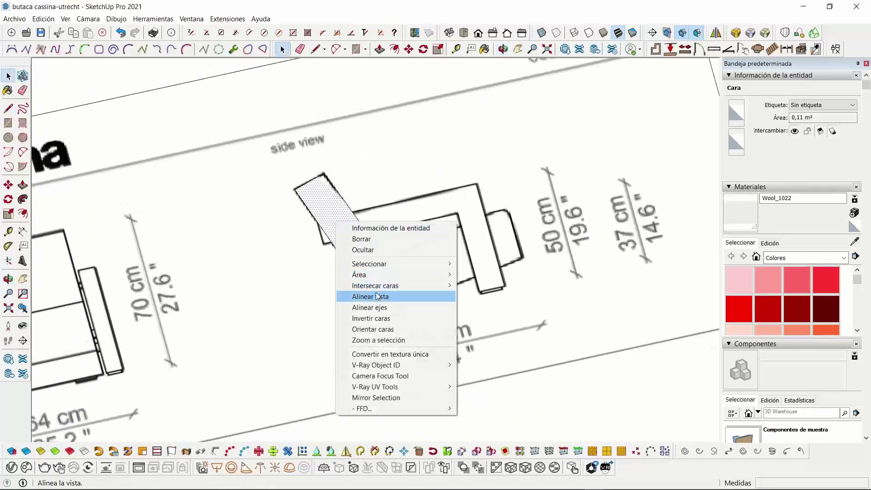
pyautogui.doubleClick(321, 196)
pyautogui.rightClick(324, 204)
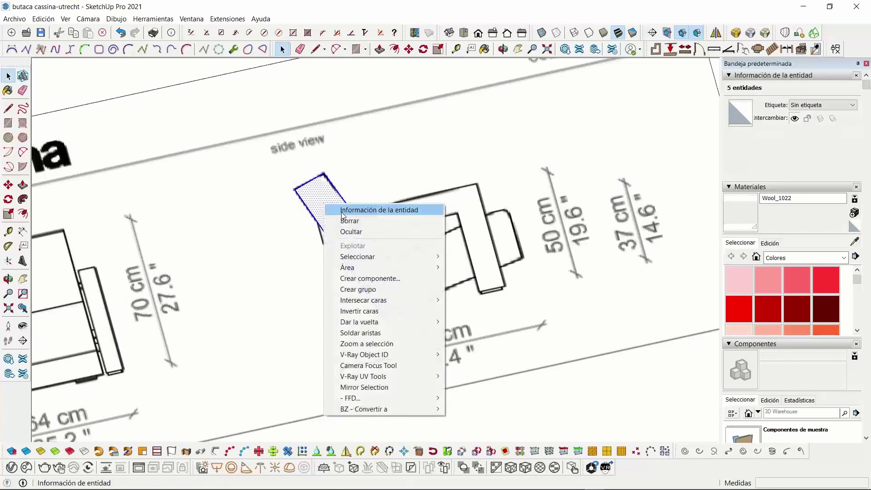
pyautogui.click(368, 289)
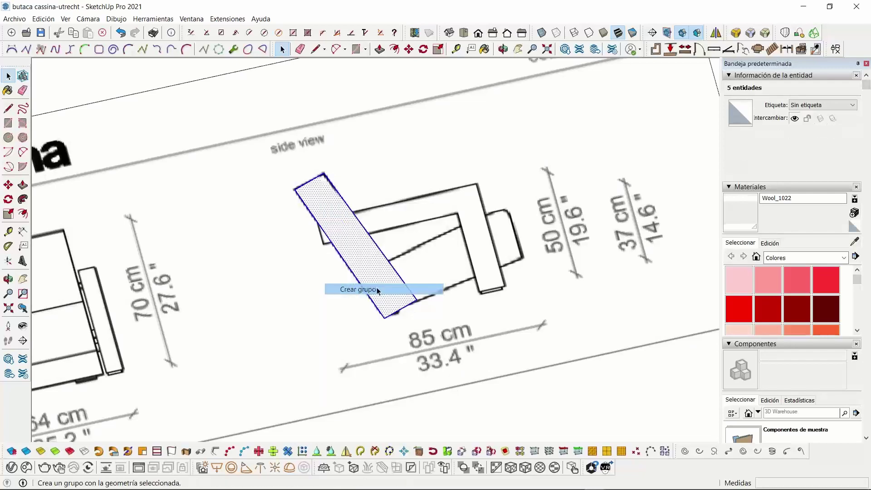
# Extrude the traced backrest face of the side-view drawing upward into a solid block inside its group
pyautogui.doubleClick(335, 227)
pyautogui.press('p')
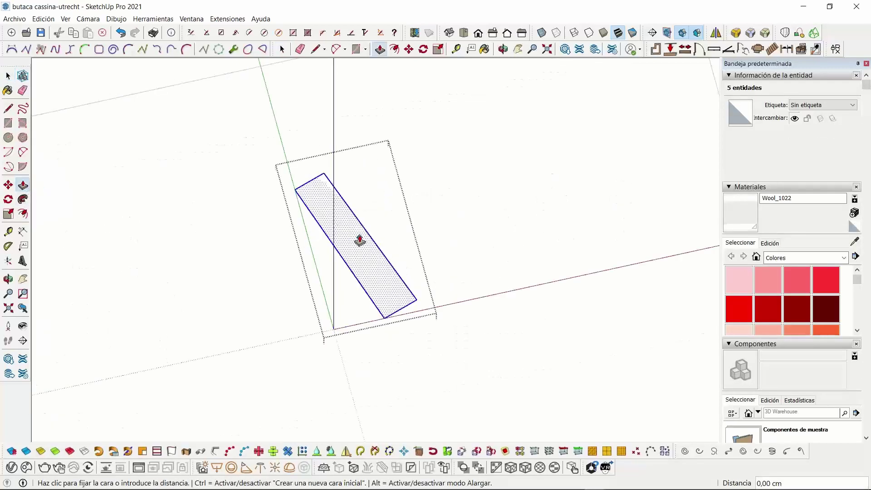
pyautogui.click(348, 180)
pyautogui.click(9, 77)
pyautogui.scroll(-2, 162, 207)
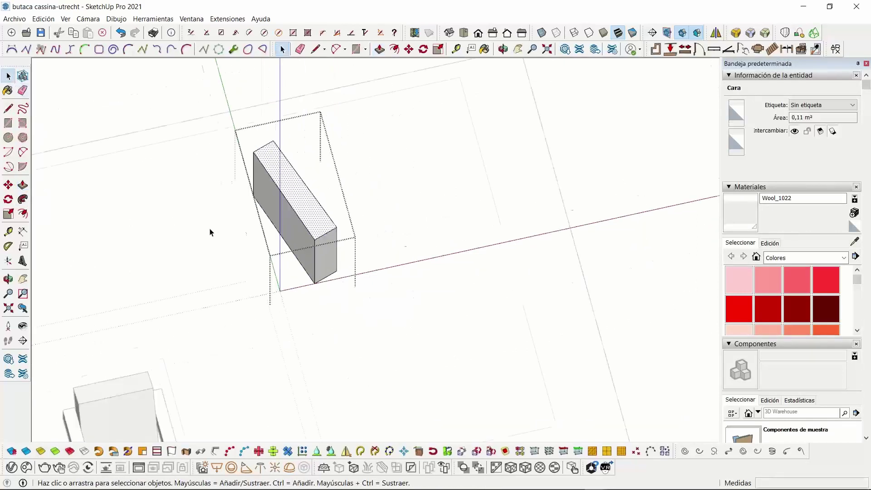
pyautogui.scroll(-3, 209, 233)
pyautogui.click(590, 176)
pyautogui.moveTo(226, 245); pyautogui.dragTo(412, 170, button='middle')
pyautogui.scroll(4, 370, 230)
pyautogui.click(389, 118)
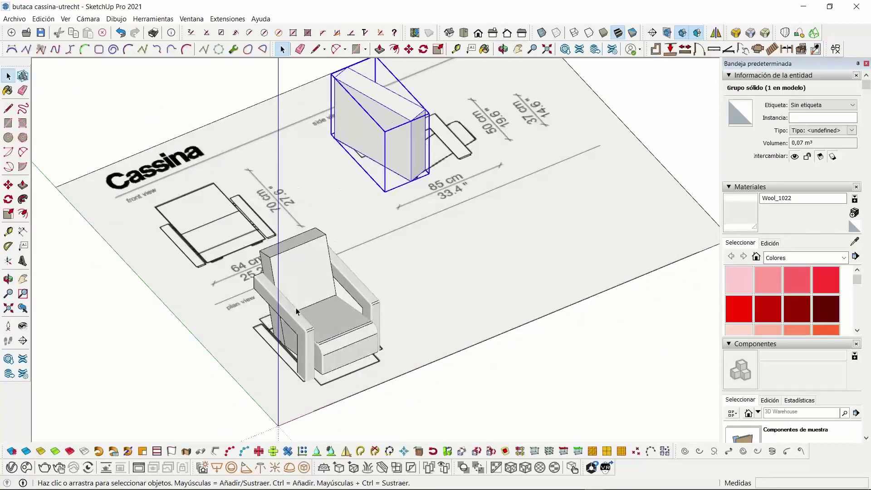
# Combine the armchair's seat, backrest and both armrests into a single group
pyautogui.moveTo(297, 311); pyautogui.dragTo(343, 249, button='middle')
pyautogui.scroll(3, 335, 327)
pyautogui.click(330, 295)
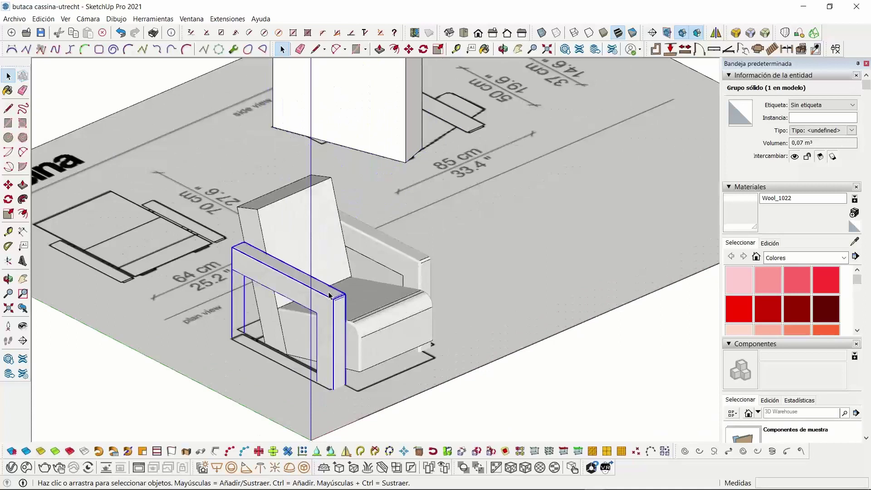
pyautogui.click(393, 277)
pyautogui.click(396, 262)
pyautogui.click(389, 320)
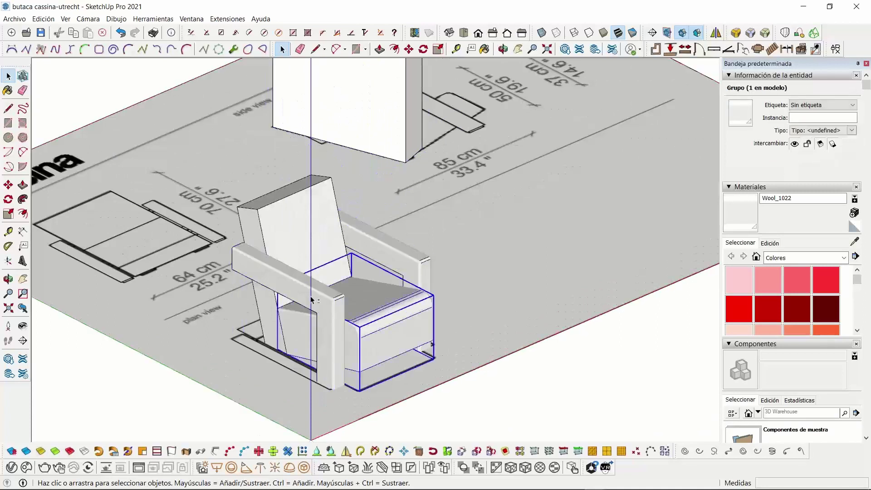
pyautogui.keyDown('ctrl'); pyautogui.click(312, 299); pyautogui.keyUp('ctrl')
pyautogui.keyDown('ctrl'); pyautogui.click(295, 245); pyautogui.keyUp('ctrl')
pyautogui.keyDown('ctrl'); pyautogui.click(377, 247); pyautogui.keyUp('ctrl')
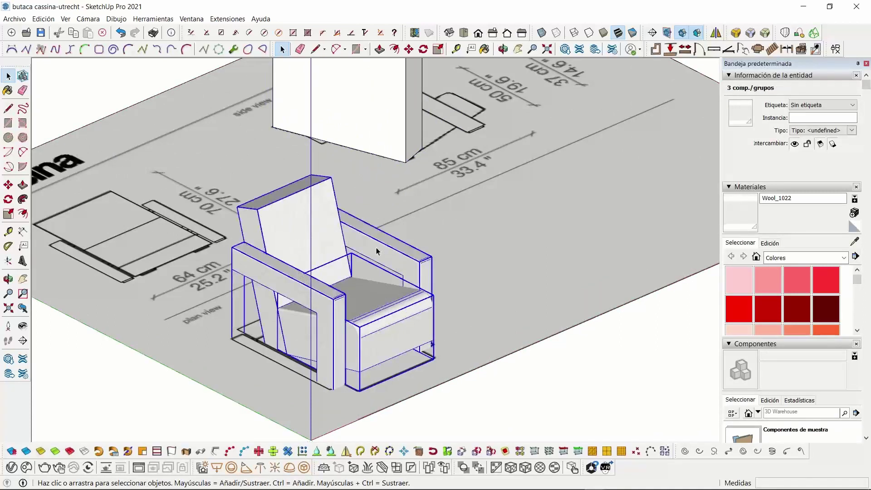
pyautogui.rightClick(377, 303)
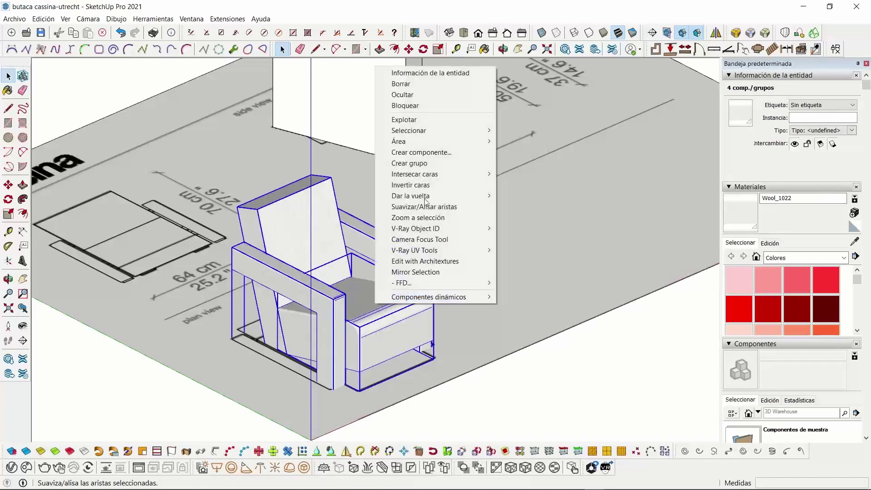
pyautogui.click(409, 163)
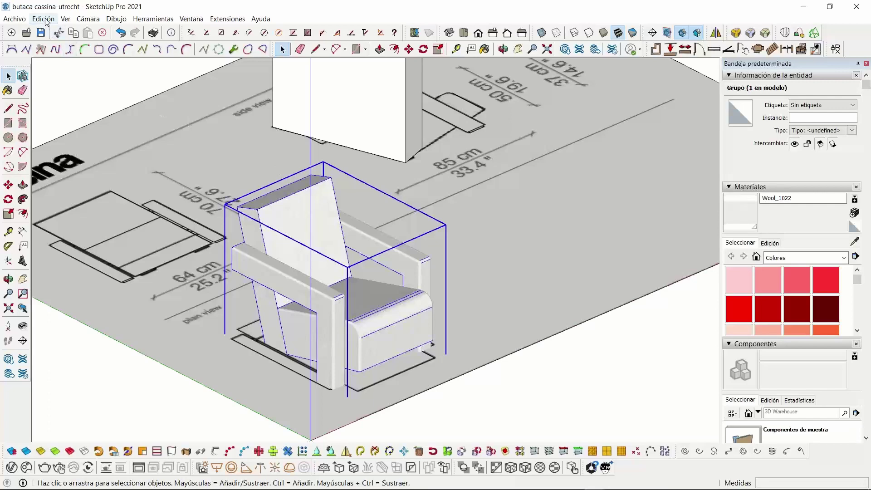
# Delete the extruded backrest block standing on the side-view drawing
pyautogui.click(95, 90)
pyautogui.scroll(-3, 354, 209)
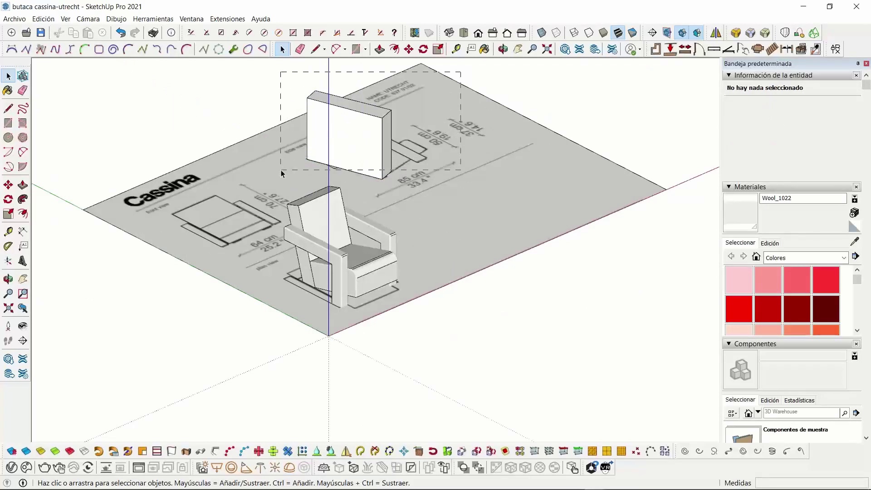
pyautogui.moveTo(281, 173); pyautogui.dragTo(282, 172)
pyautogui.press('Delete')
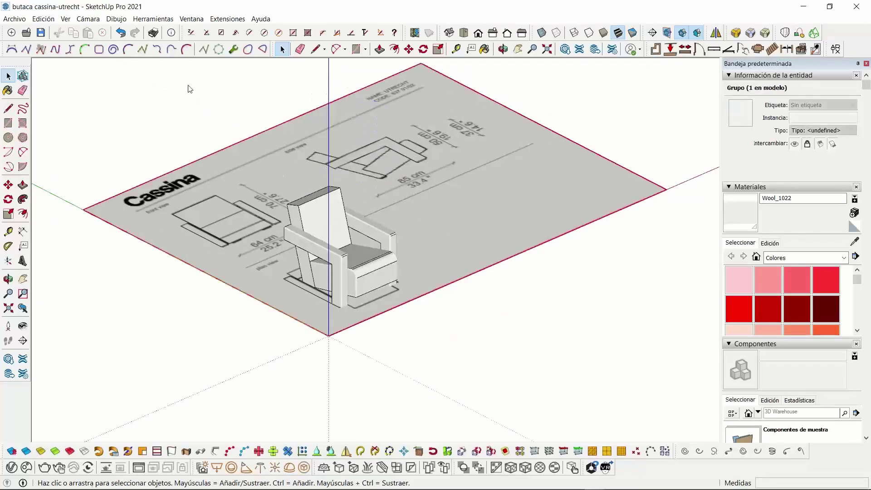
# Copy the armchair group, switch to the untitled SketchUp window with the living room, and paste it in place
pyautogui.click(210, 148)
pyautogui.scroll(3, 349, 245)
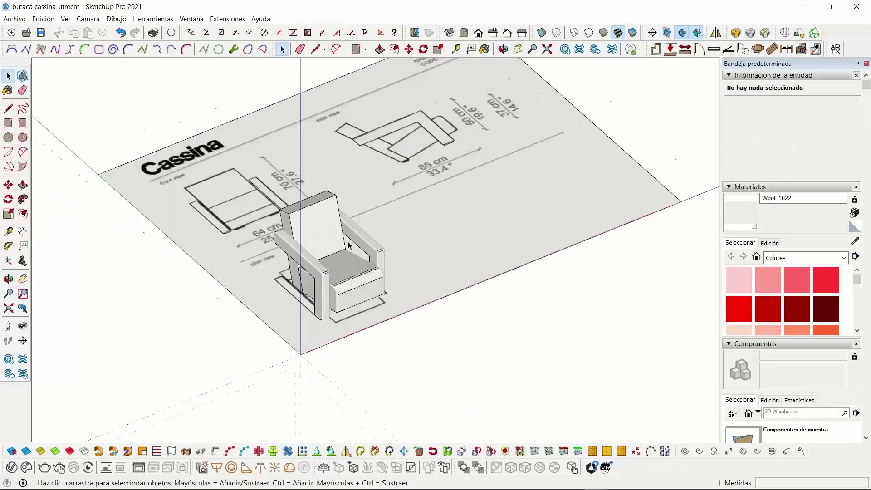
pyautogui.scroll(1, 349, 245)
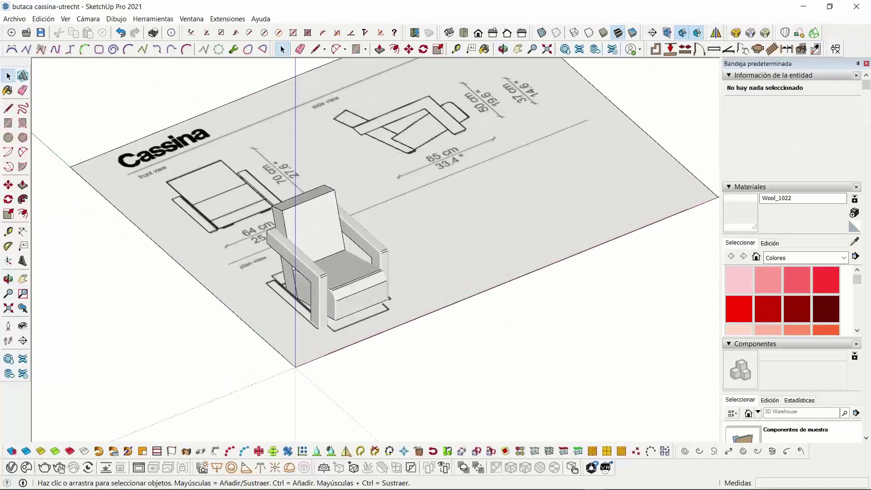
pyautogui.click(326, 223)
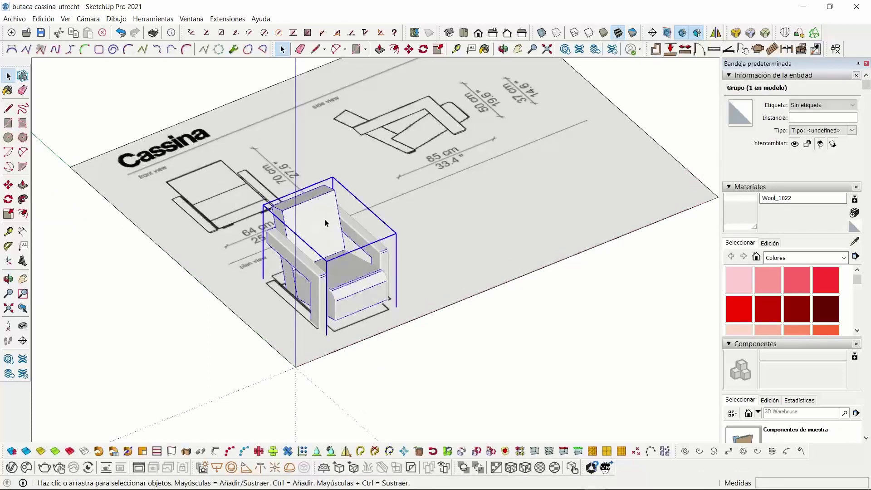
pyautogui.click(76, 37)
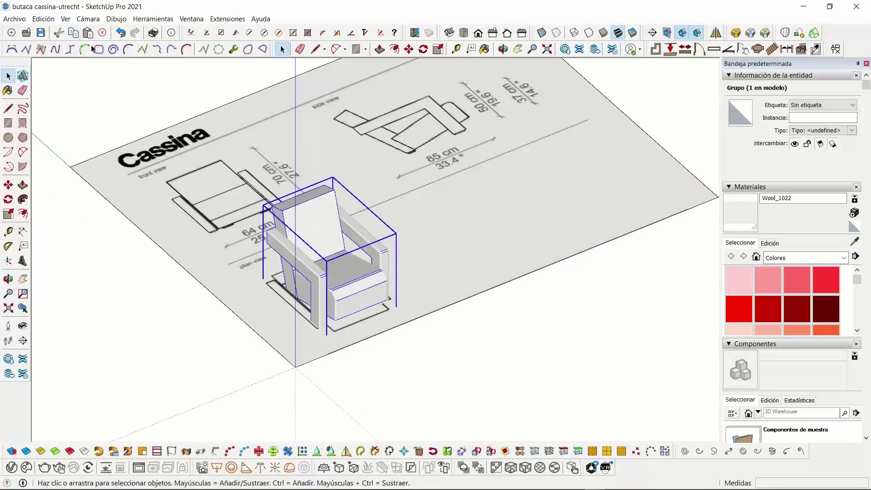
pyautogui.moveTo(550, 488)
pyautogui.moveTo(595, 482)
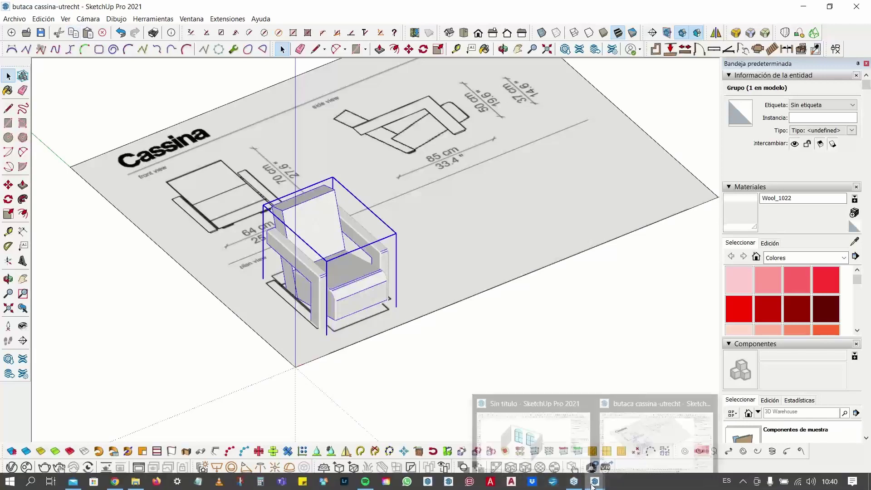
pyautogui.click(554, 454)
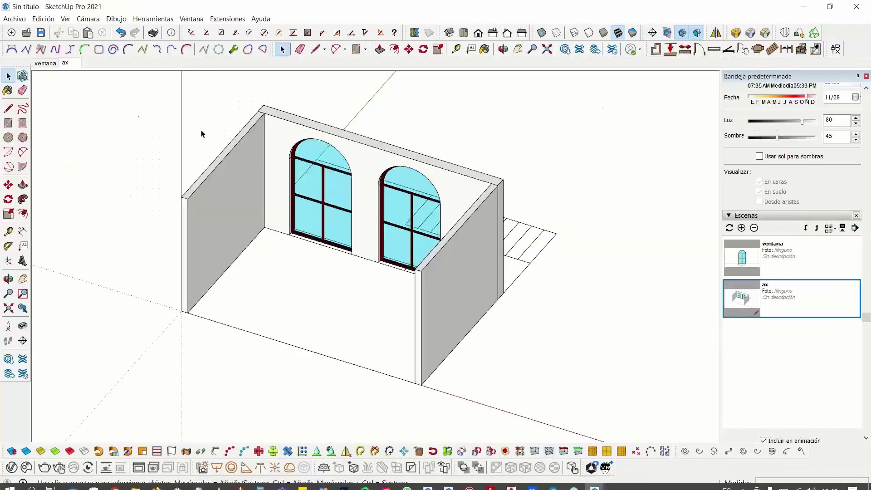
pyautogui.click(47, 20)
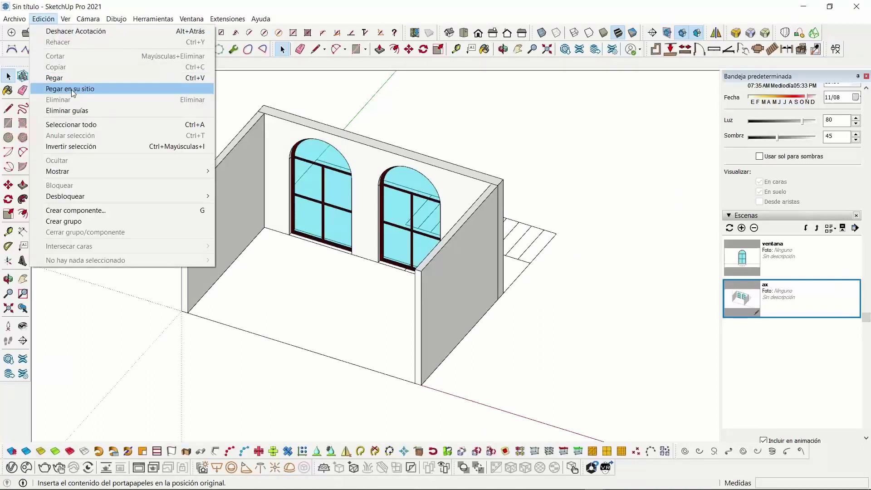
pyautogui.click(73, 90)
# Move the pasted armchair about 108 cm along the red axis, away from the side wall at the origin
pyautogui.moveTo(289, 321); pyautogui.dragTo(319, 297, button='middle')
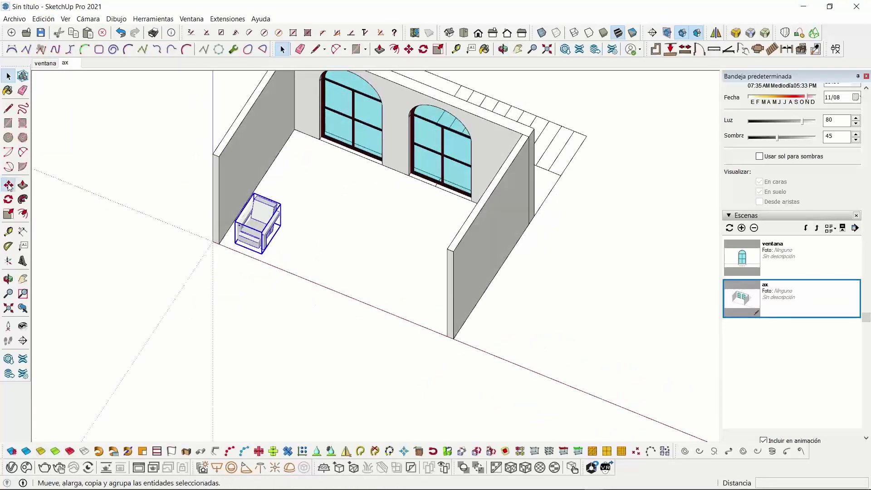
pyautogui.click(9, 186)
pyautogui.click(236, 276)
pyautogui.click(282, 291)
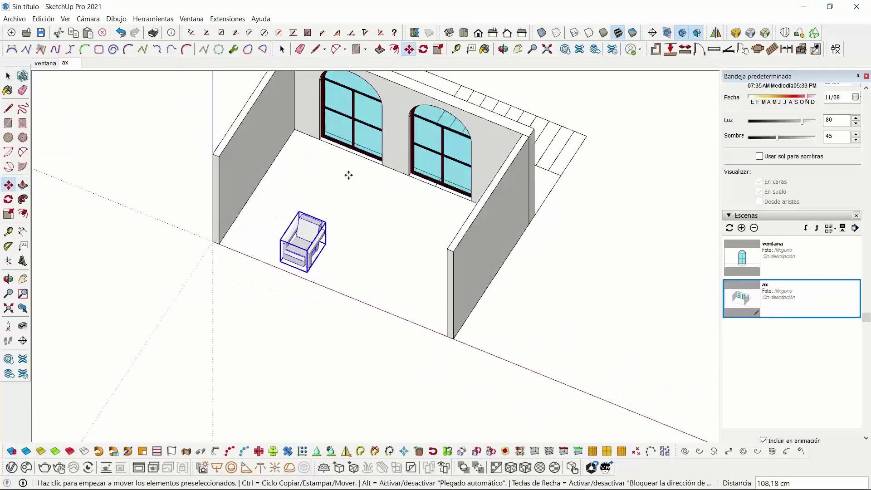
# In plan view, rotate the armchair 45° counterclockwise about a point near the middle of the room
pyautogui.click(464, 33)
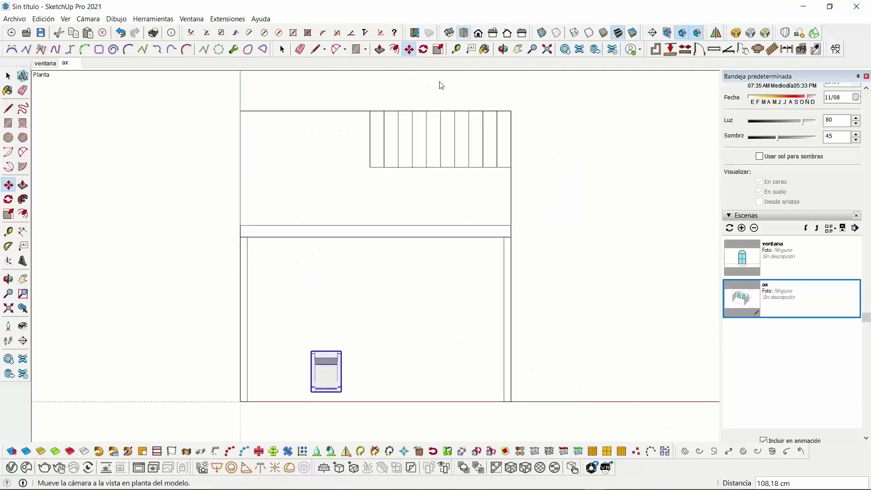
pyautogui.click(8, 200)
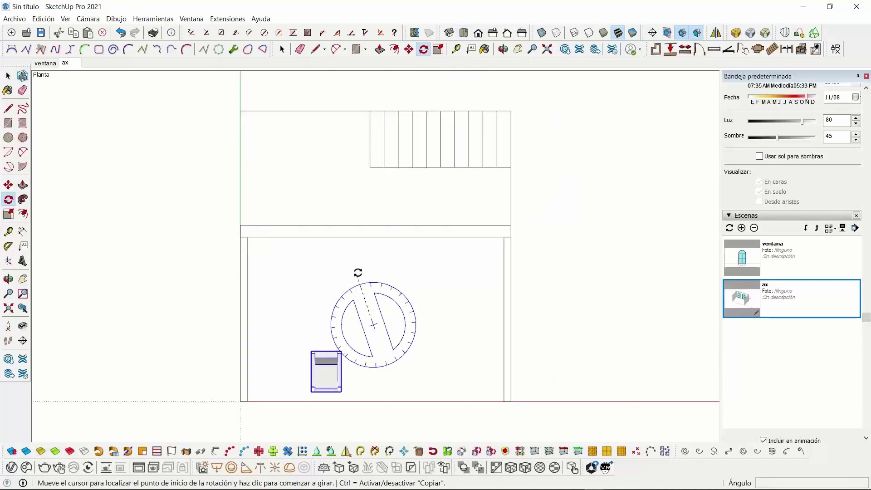
pyautogui.click(375, 269)
pyautogui.click(326, 277)
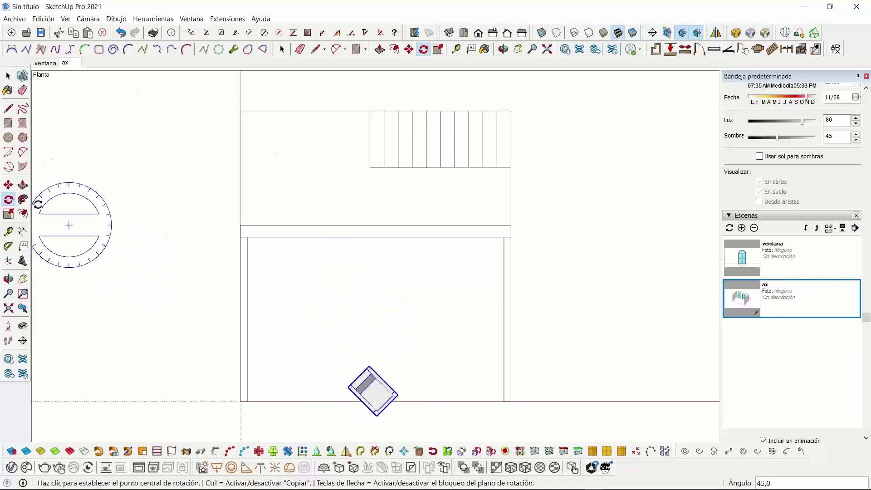
# Move the armchair back along the red axis and about 229 cm along the green axis into the corner by the windows
pyautogui.click(8, 185)
pyautogui.click(660, 292)
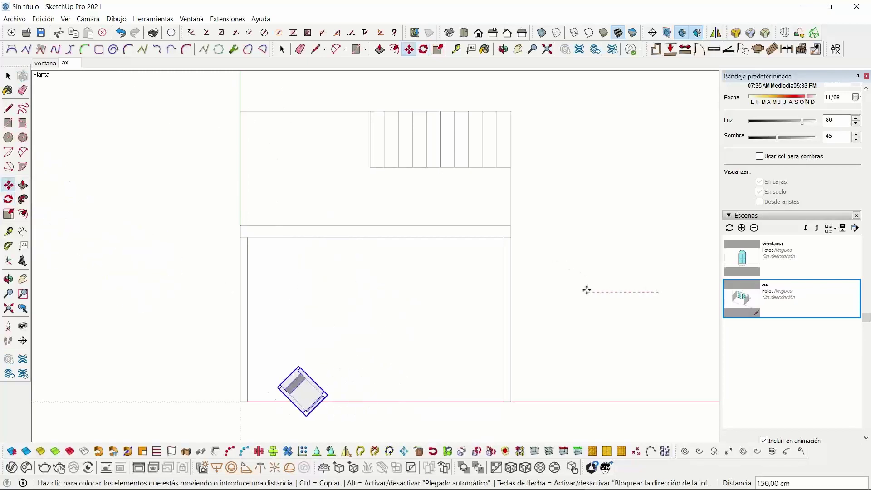
pyautogui.click(571, 290)
pyautogui.click(603, 383)
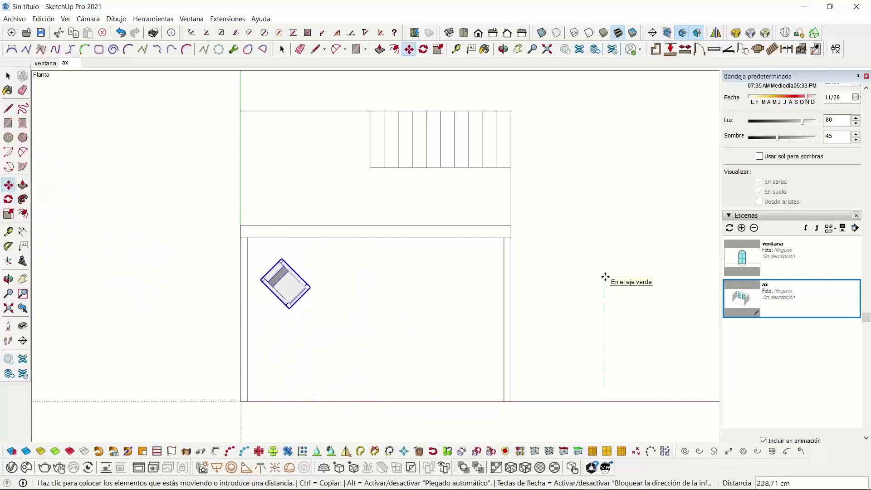
pyautogui.click(605, 278)
pyautogui.moveTo(391, 300); pyautogui.dragTo(352, 177, button='middle')
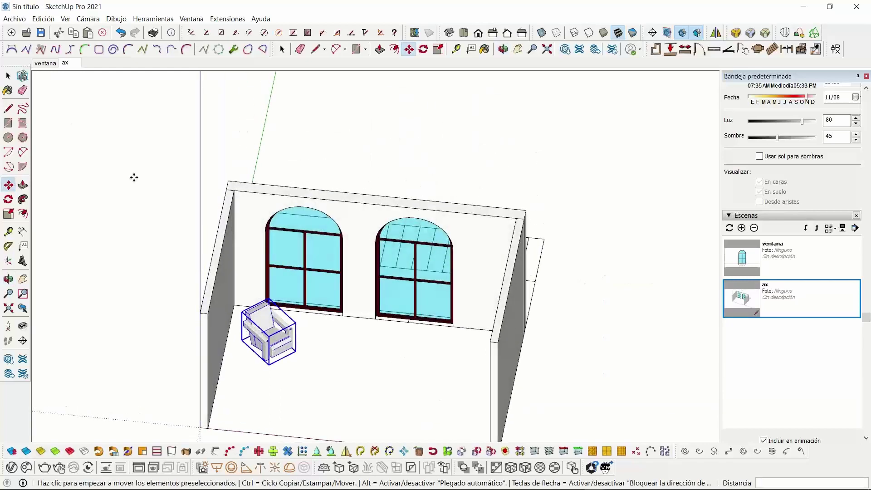
pyautogui.click(9, 77)
pyautogui.click(10, 77)
pyautogui.click(163, 220)
pyautogui.keyDown('shift'); pyautogui.moveTo(222, 269); pyautogui.dragTo(352, 191, button='middle'); pyautogui.keyUp('shift')
pyautogui.moveTo(443, 205); pyautogui.dragTo(268, 189, button='middle')
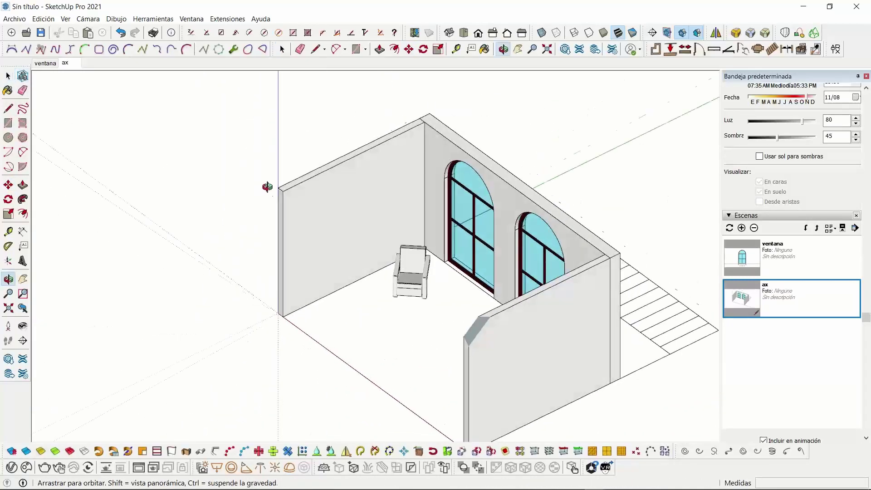
pyautogui.click(341, 228)
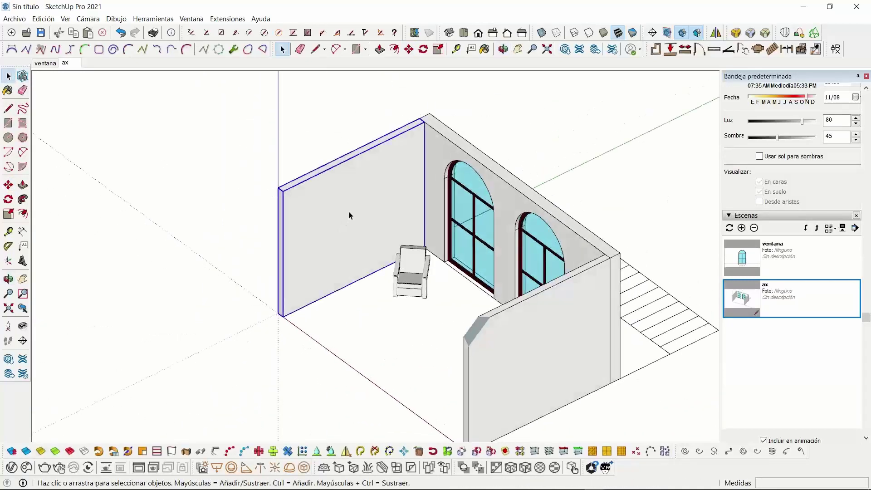
pyautogui.click(235, 243)
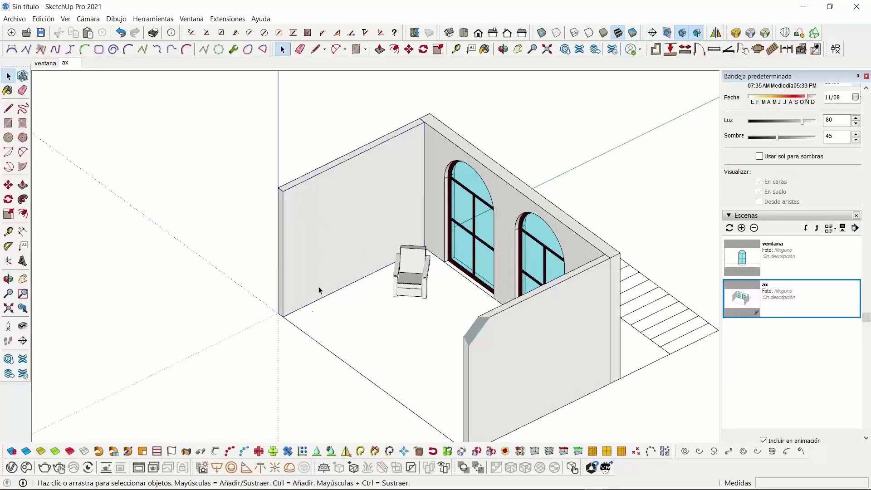
pyautogui.moveTo(319, 290); pyautogui.dragTo(352, 238, button='middle')
pyautogui.click(352, 237)
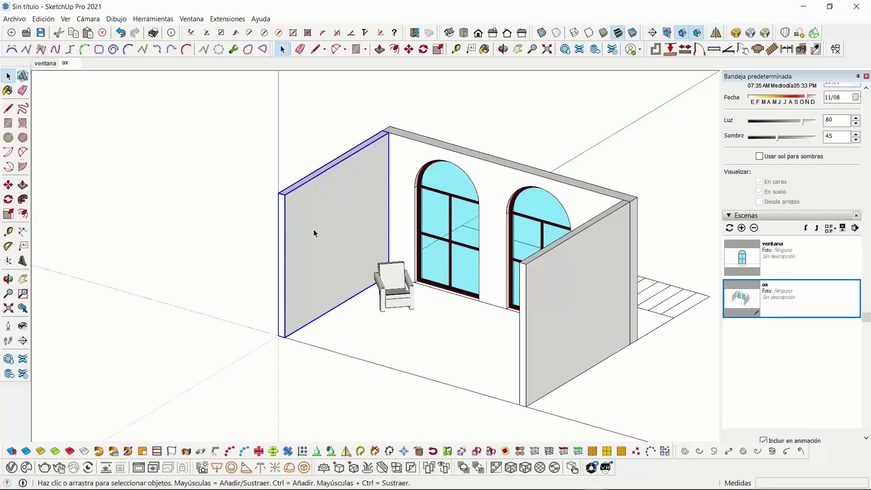
# Move the armchair along the red axis toward the opposite side wall, clear of the wall at the origin
pyautogui.click(396, 292)
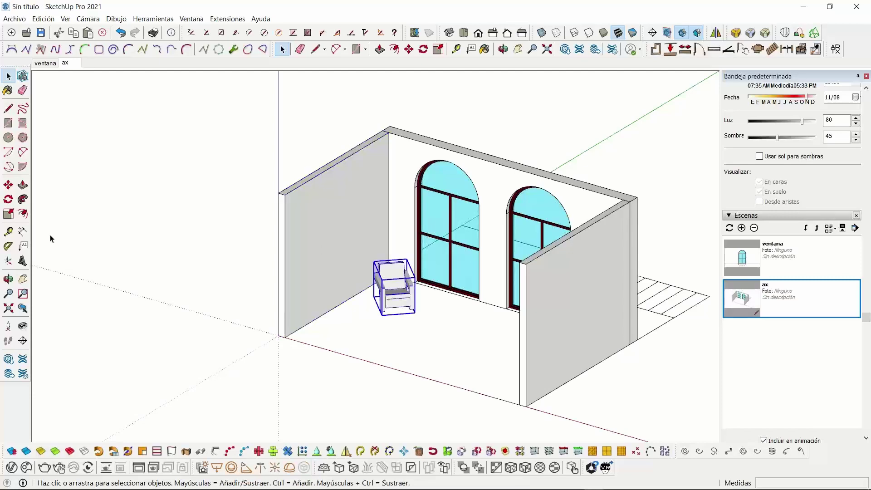
pyautogui.click(8, 186)
pyautogui.click(109, 256)
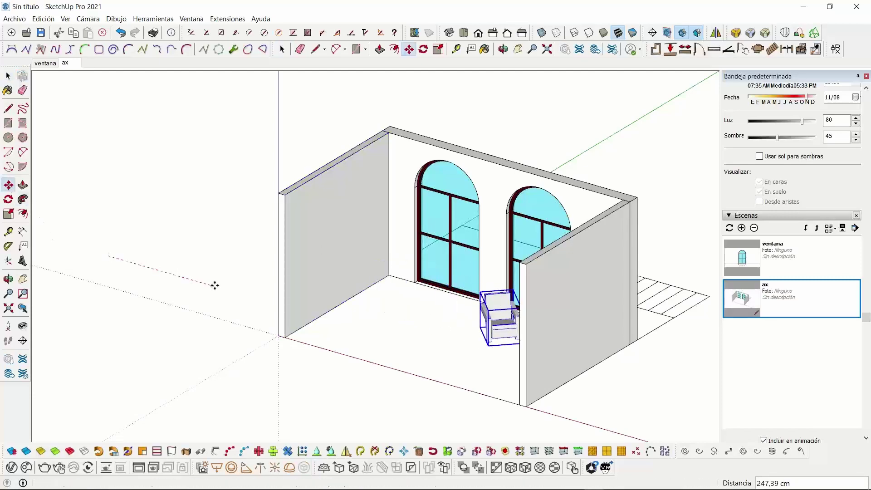
pyautogui.click(282, 49)
# Draw a 350 × 90 cm rectangle on the inner face of the origin-side wall, starting from the floor corner by the windows
pyautogui.moveTo(294, 217); pyautogui.dragTo(326, 223, button='middle')
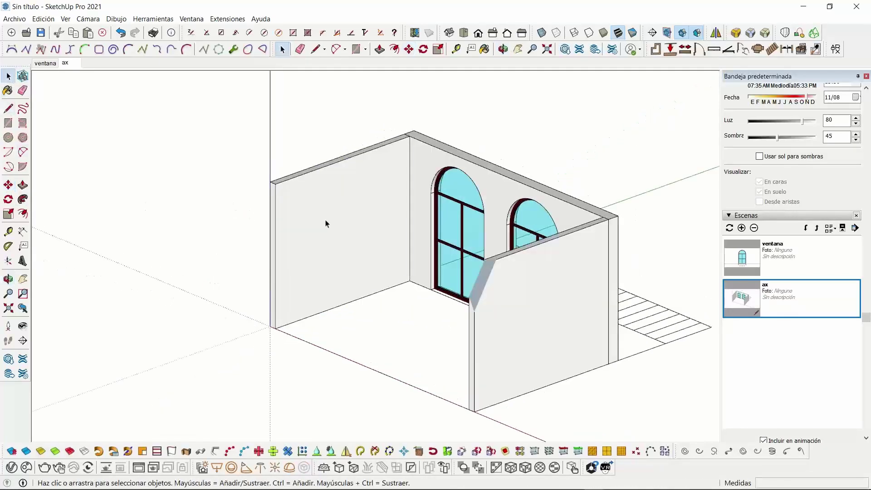
pyautogui.doubleClick(334, 233)
pyautogui.click(335, 234)
pyautogui.click(233, 207)
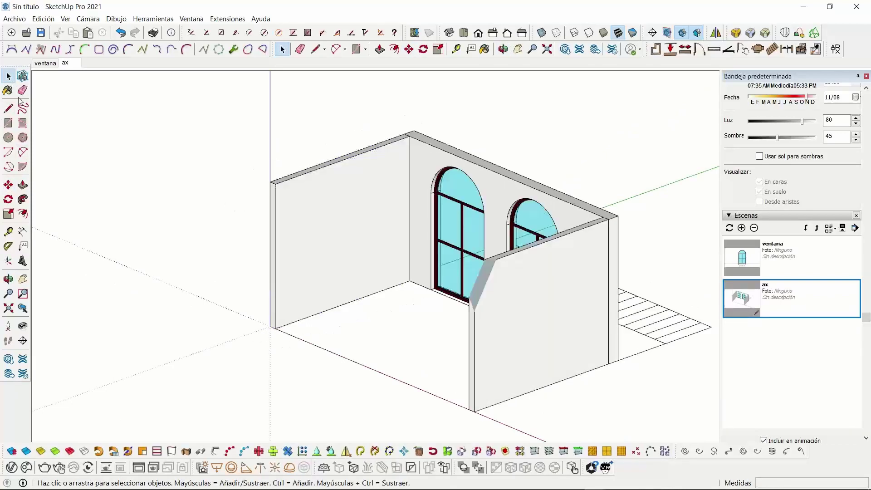
pyautogui.click(8, 123)
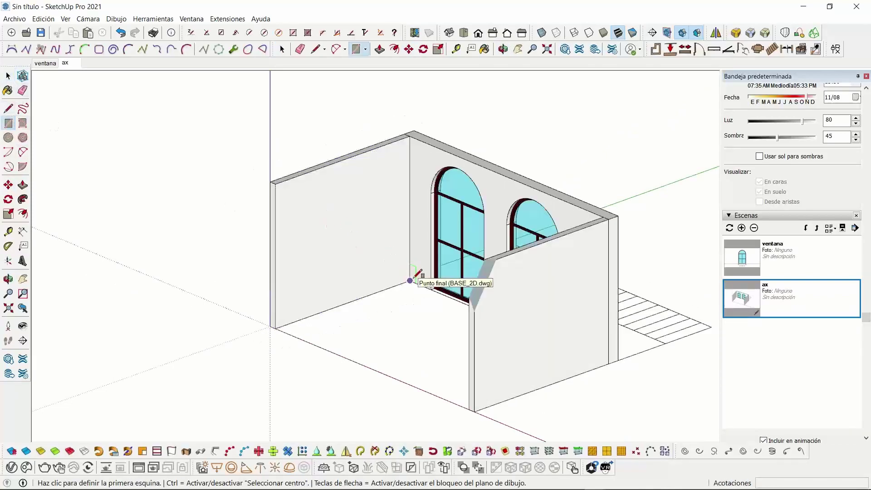
pyautogui.click(410, 280)
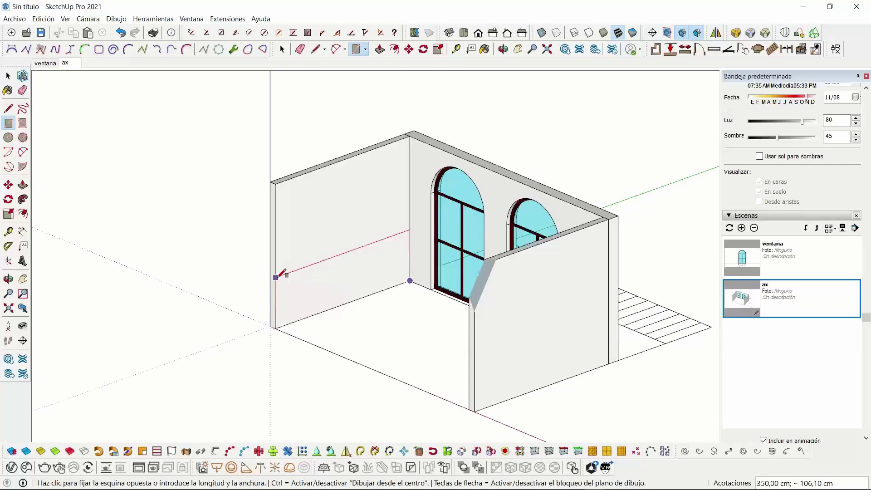
pyautogui.write('350;90')
pyautogui.press('Return')
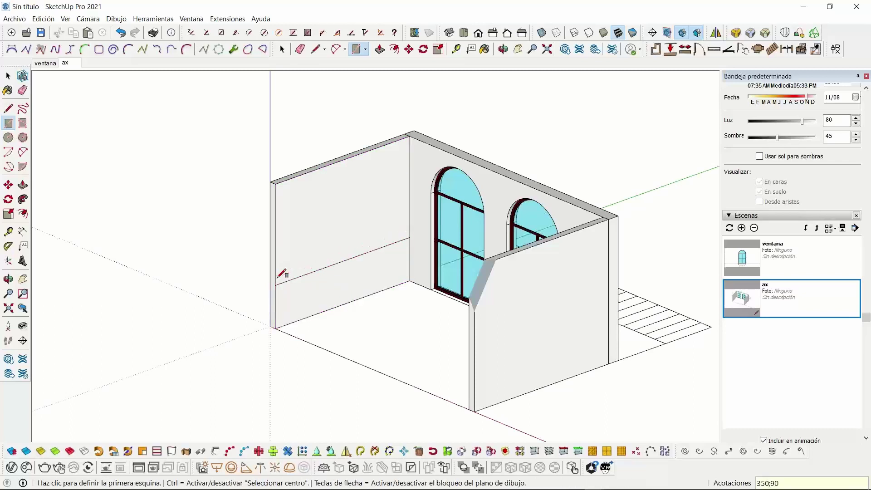
# Select the rectangle's face on the side wall together with its bounding edges
pyautogui.click(8, 77)
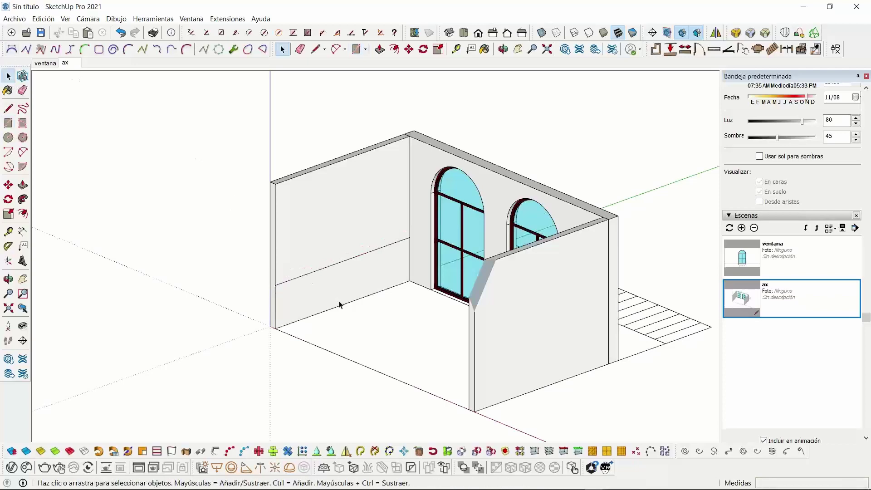
pyautogui.click(332, 291)
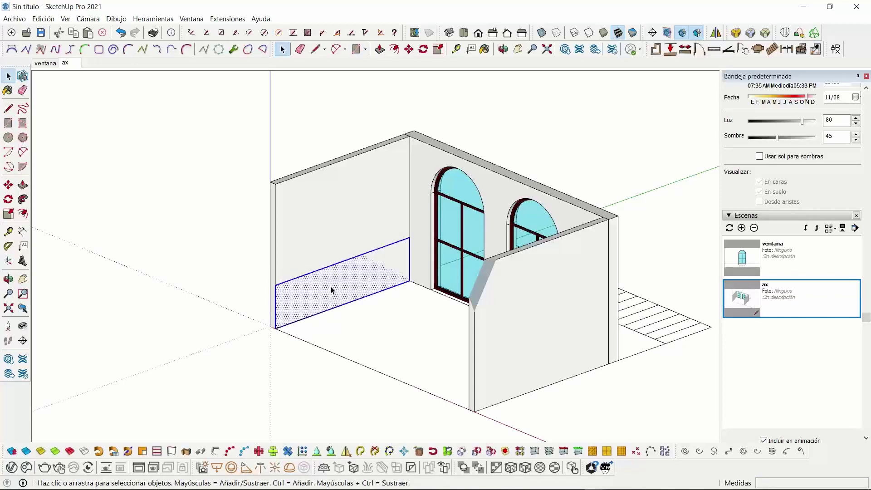
# Make a group from the lower rectangular face of the side wall together with its edges
pyautogui.scroll(6, 331, 290)
pyautogui.moveTo(313, 286); pyautogui.dragTo(283, 287, button='middle')
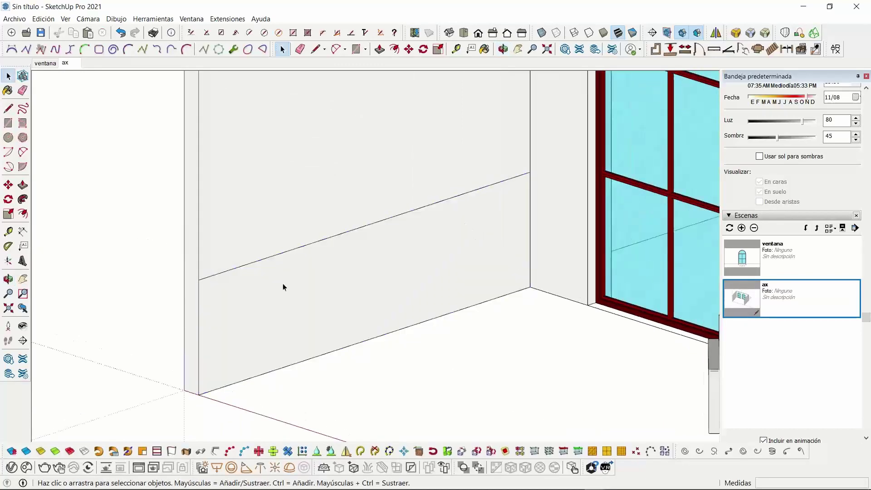
pyautogui.click(313, 299)
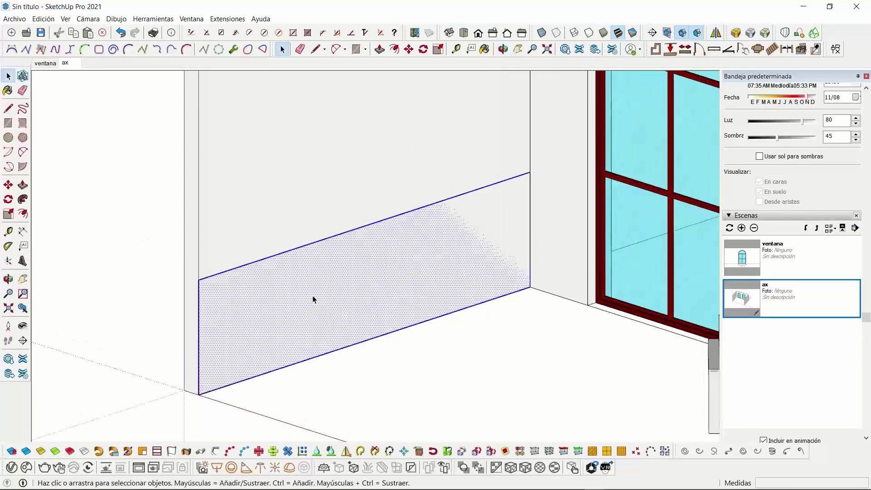
pyautogui.rightClick(306, 302)
pyautogui.click(374, 178)
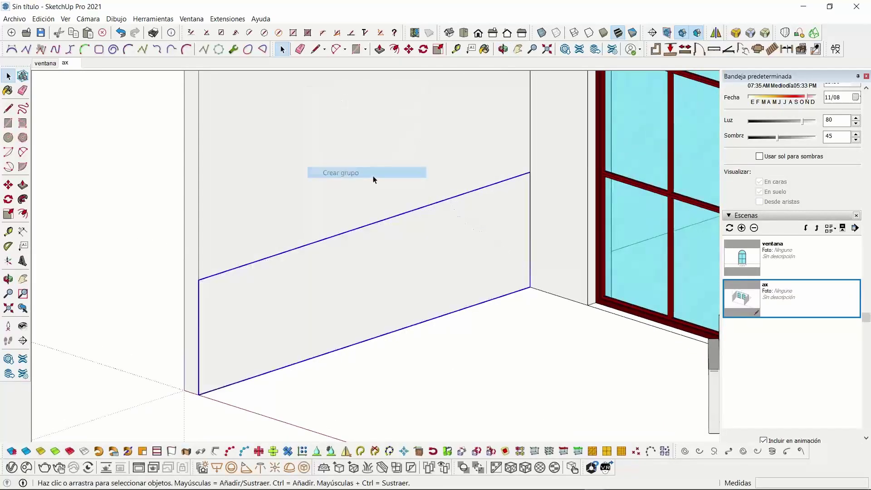
# Open the lower wall panel group for editing and offset its face outline 4 cm inward
pyautogui.doubleClick(315, 288)
pyautogui.click(318, 285)
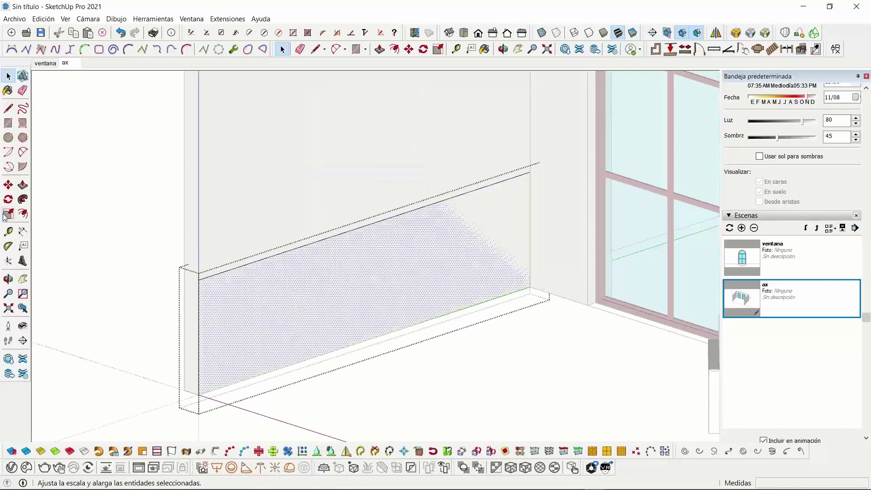
pyautogui.click(23, 214)
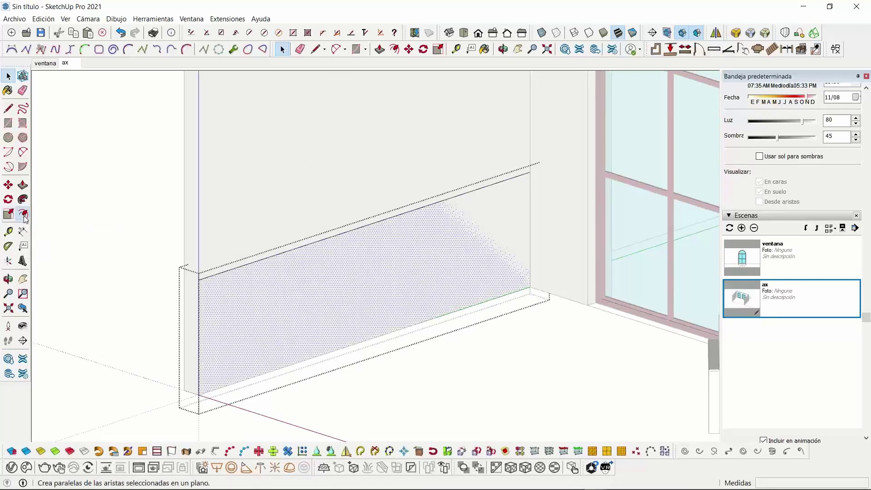
pyautogui.click(246, 267)
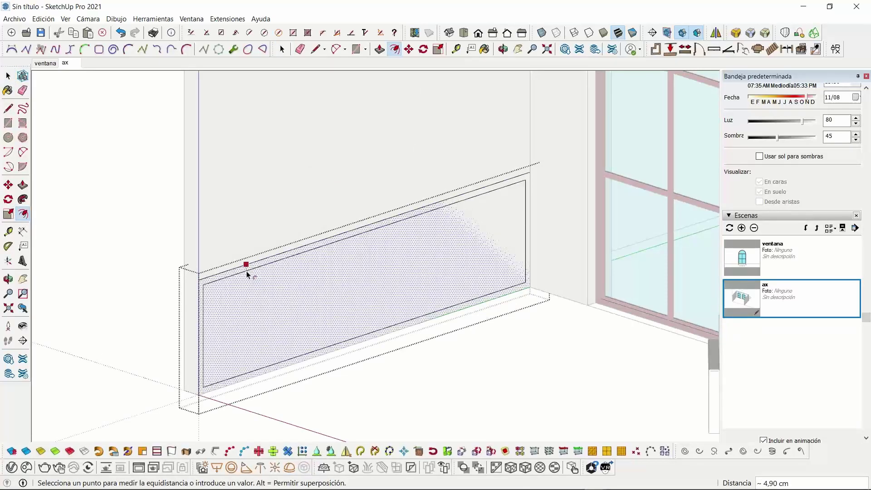
pyautogui.press('Return')
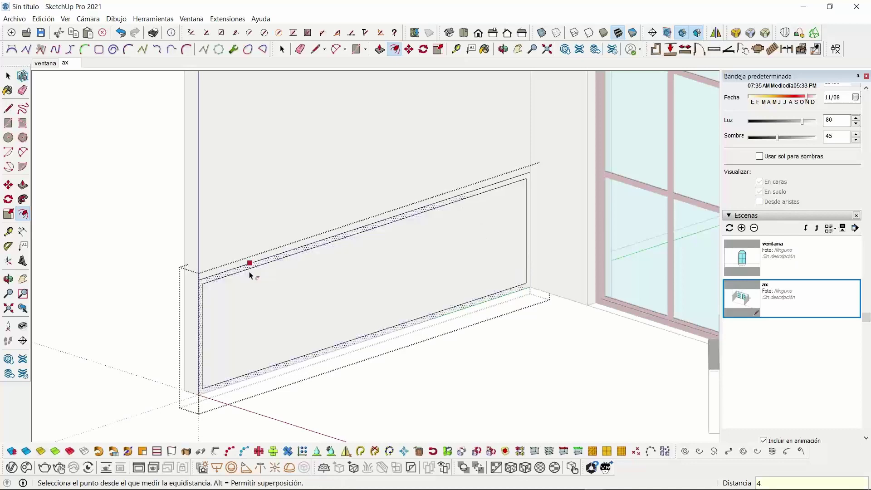
# Push/Pull the panel's border face outward 4 cm to form a raised frame
pyautogui.click(7, 75)
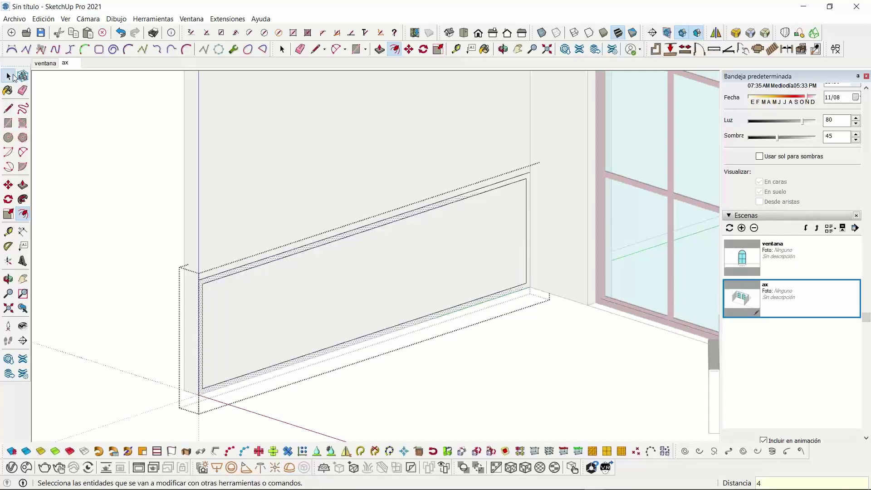
pyautogui.click(22, 185)
pyautogui.click(216, 275)
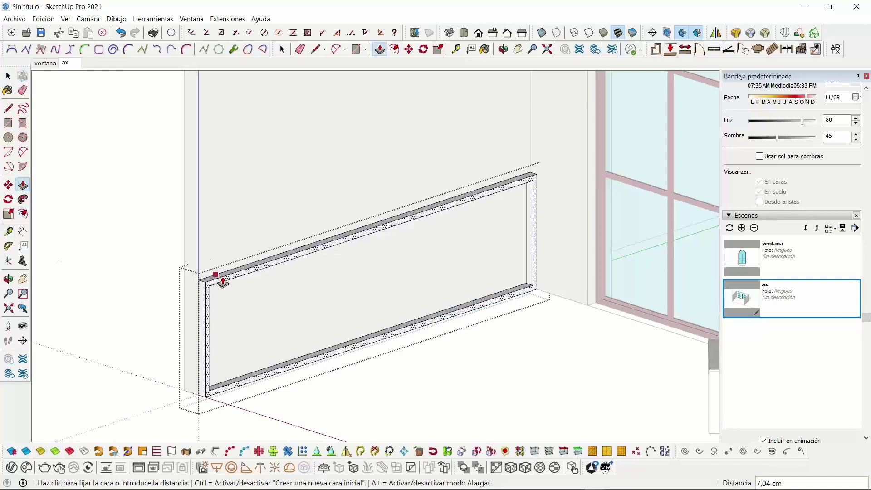
pyautogui.write('4')
pyautogui.press('Return')
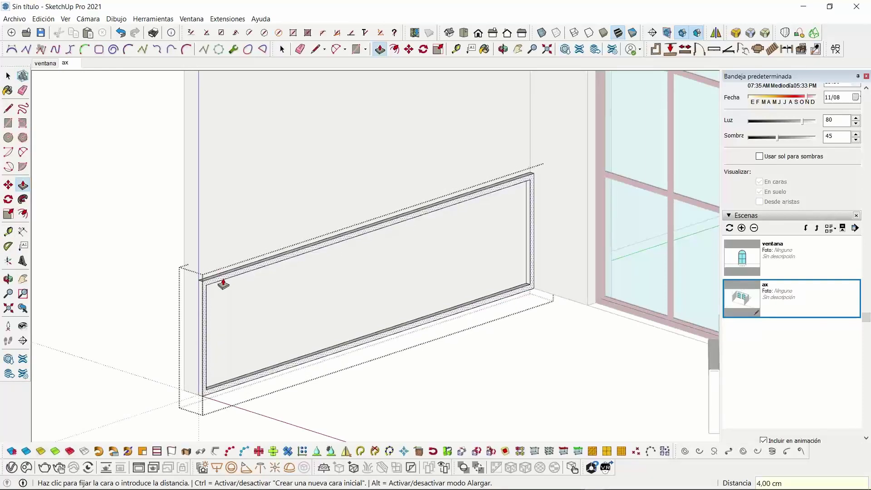
# Push/Pull the panel's inner face outward 2 cm and close the group
pyautogui.click(247, 315)
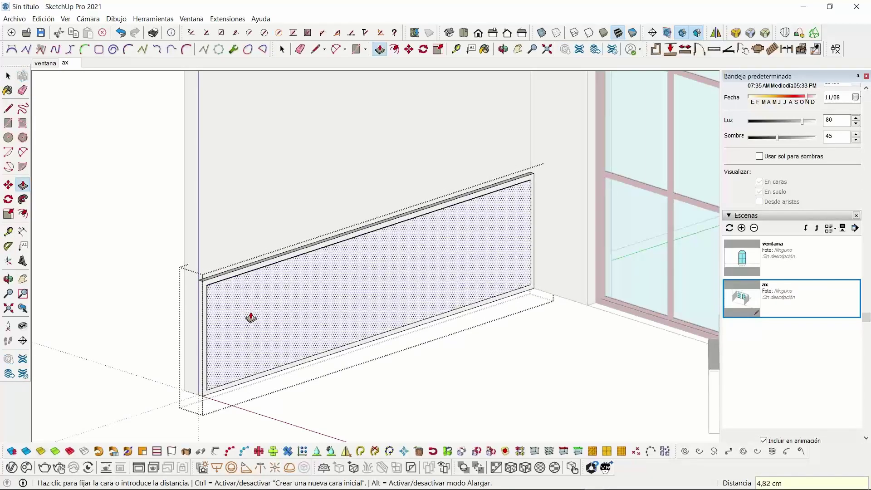
pyautogui.press('Return')
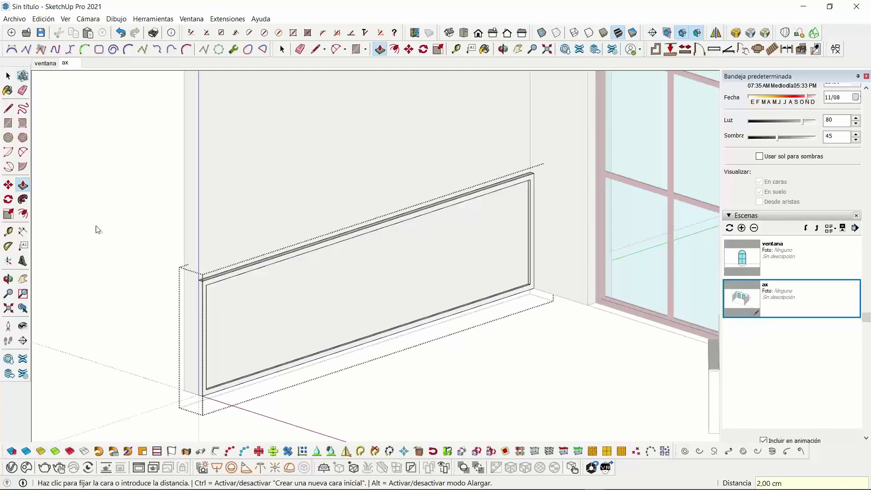
pyautogui.click(8, 76)
pyautogui.click(84, 190)
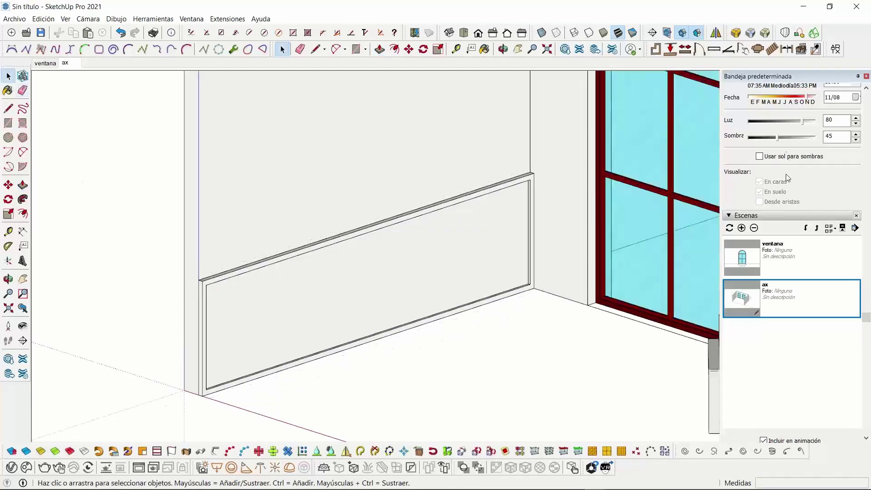
# Sample the window frame's dark red material Color A08 and paint the whole wall panel group with it
pyautogui.scroll(15, 809, 152)
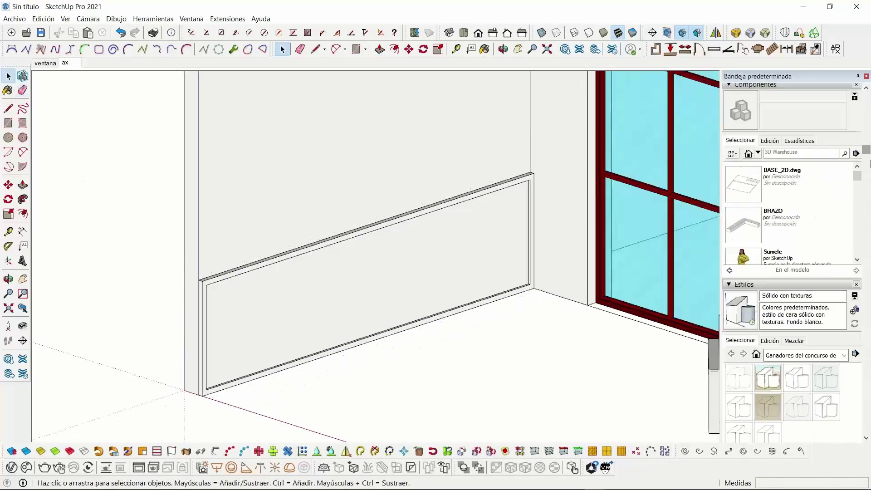
pyautogui.scroll(3, 757, 170)
pyautogui.scroll(9, 870, 102)
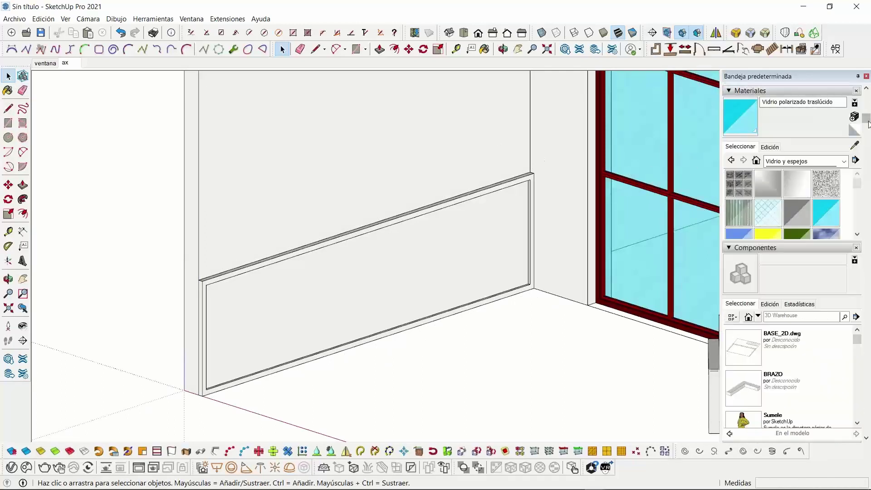
pyautogui.click(856, 202)
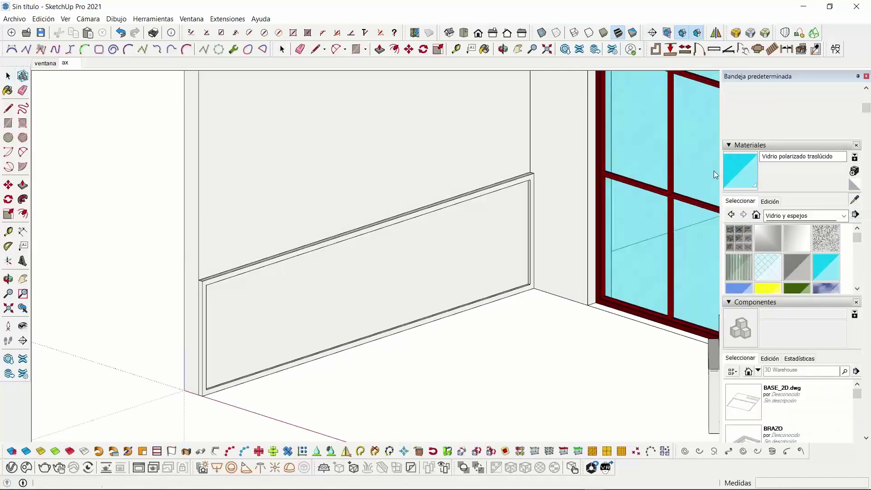
pyautogui.press('space')
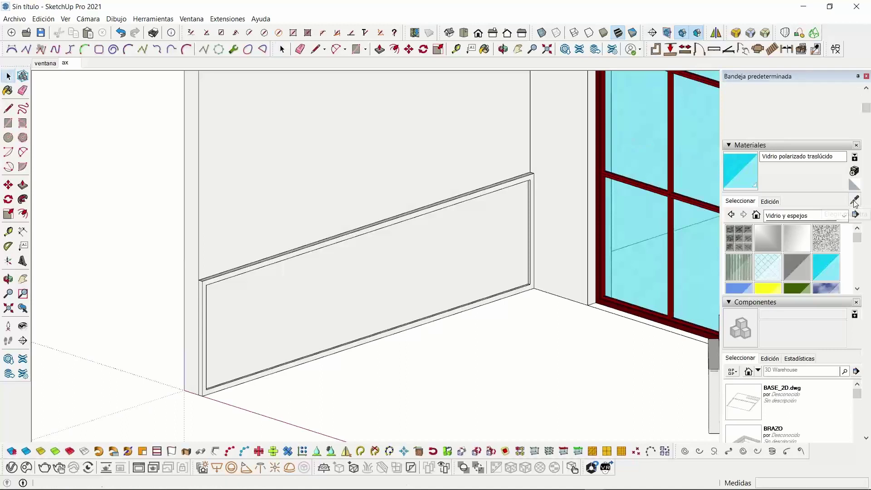
pyautogui.scroll(5, 638, 156)
pyautogui.click(855, 200)
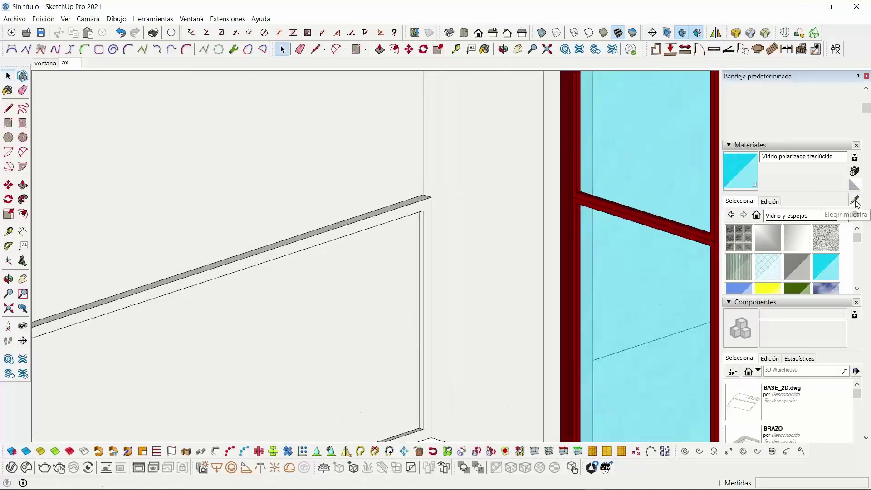
pyautogui.scroll(3, 590, 140)
pyautogui.click(548, 140)
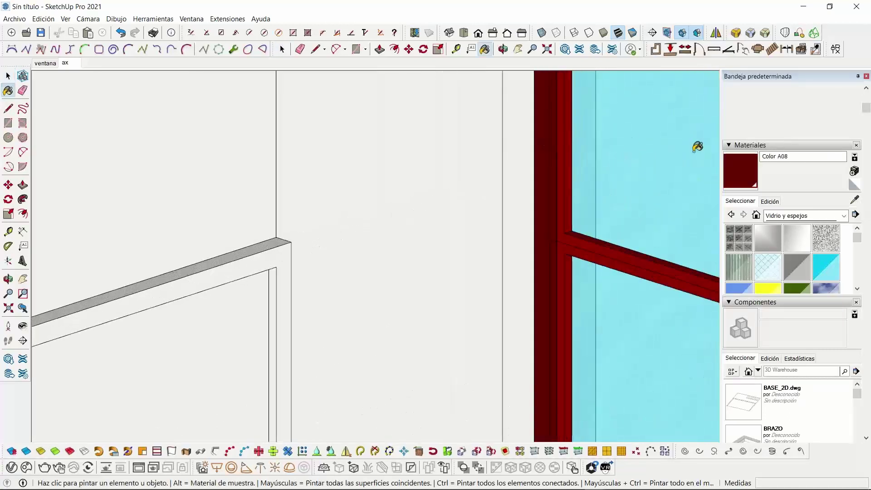
pyautogui.click(282, 249)
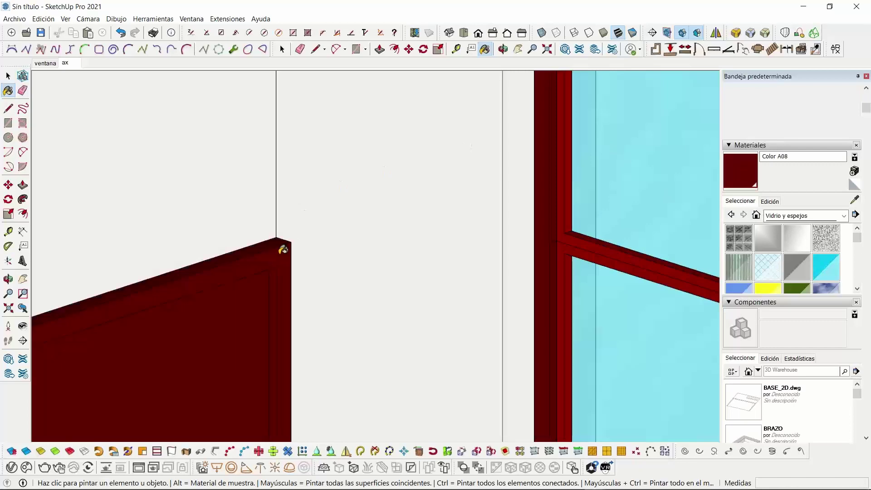
# Open the panel group and paint its inner face with Líneas negras 4 from the Patrones materials
pyautogui.scroll(-8, 283, 249)
pyautogui.keyDown('shift'); pyautogui.moveTo(206, 315); pyautogui.dragTo(365, 214, button='middle'); pyautogui.keyUp('shift')
pyautogui.press('space')
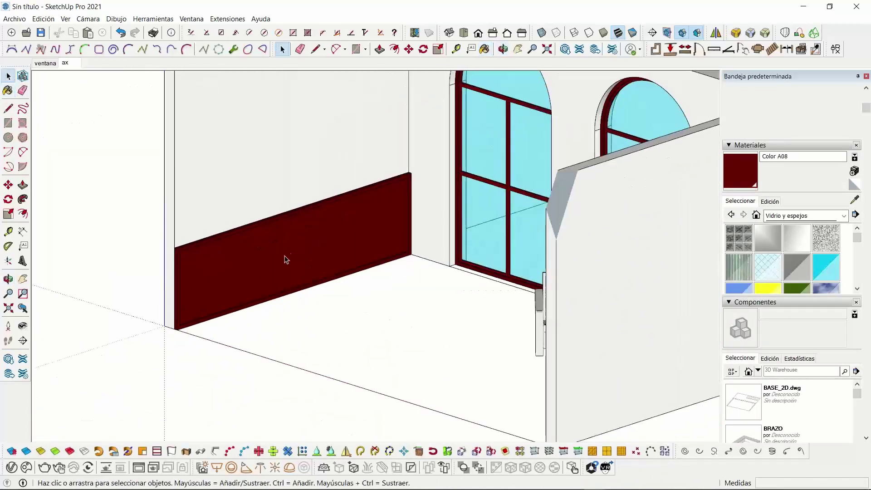
pyautogui.doubleClick(282, 254)
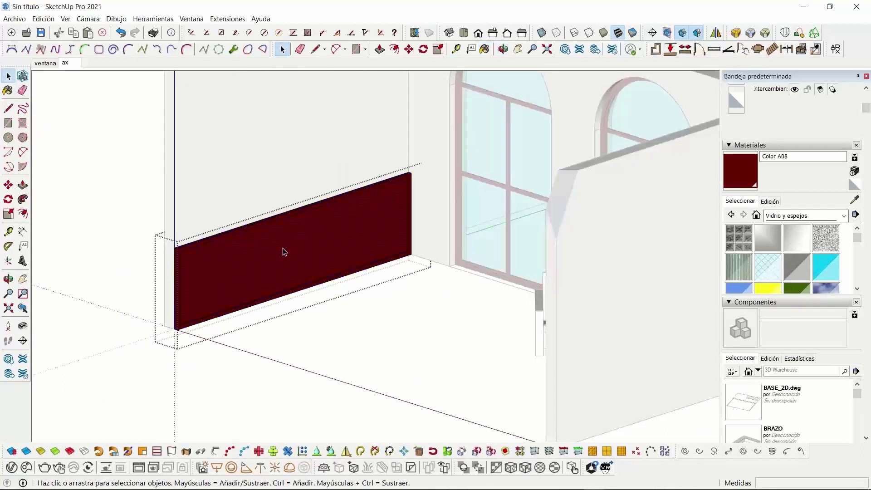
pyautogui.click(790, 220)
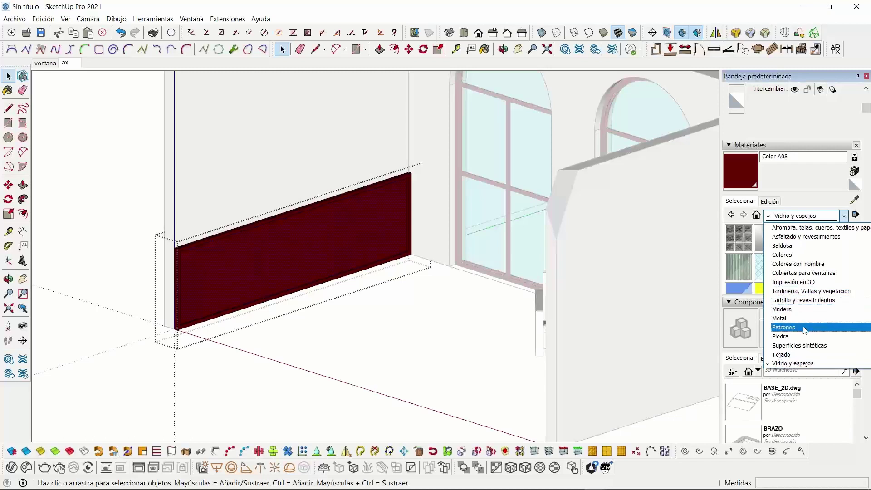
pyautogui.click(784, 327)
pyautogui.scroll(-4, 789, 267)
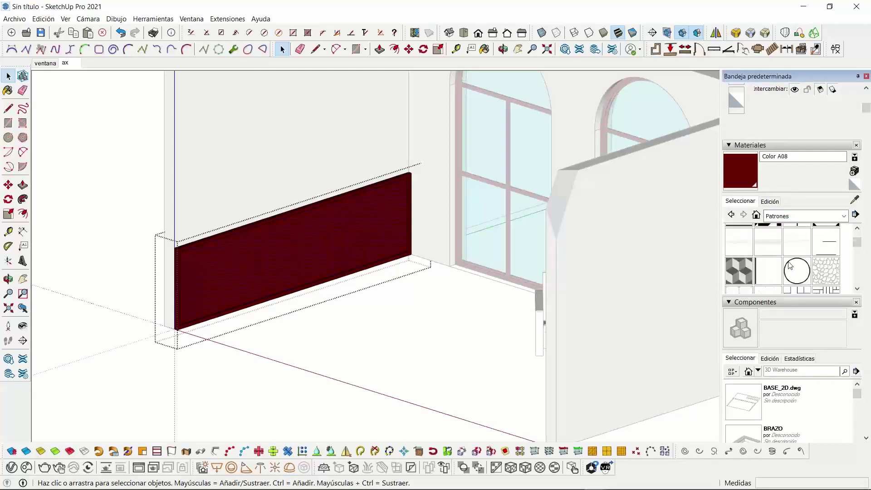
pyautogui.click(794, 218)
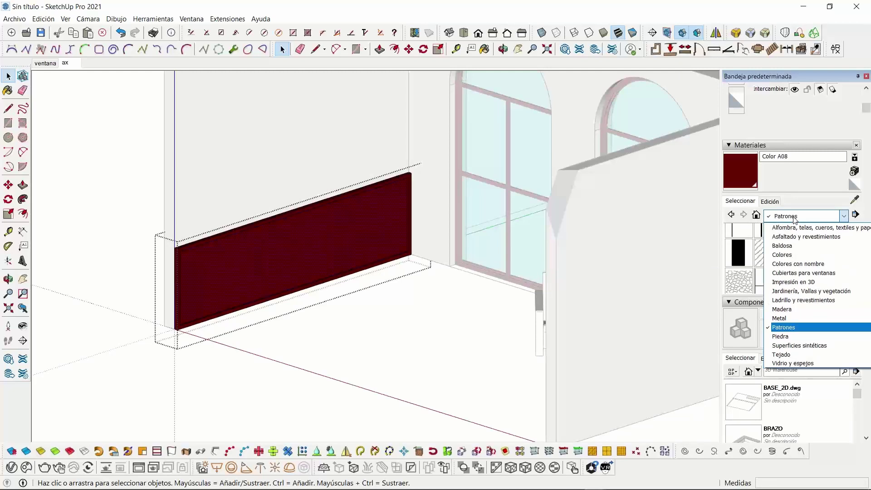
pyautogui.click(794, 218)
pyautogui.scroll(2, 825, 241)
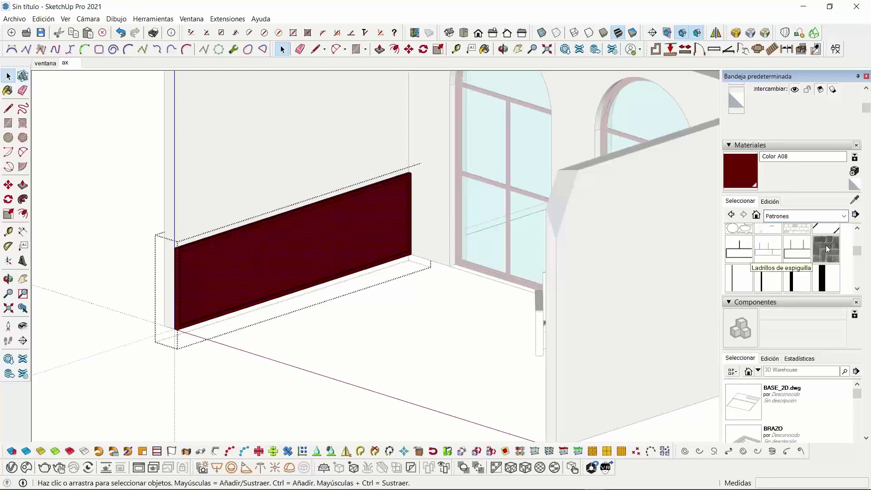
pyautogui.click(826, 277)
pyautogui.click(367, 205)
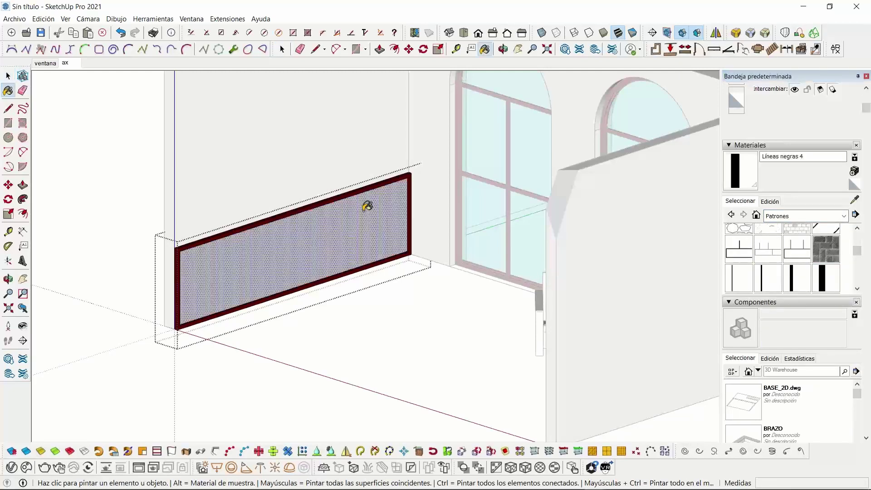
# Recolor the Líneas negras 4 material to dark green with RGB values 50, 83, 68
pyautogui.scroll(5, 258, 261)
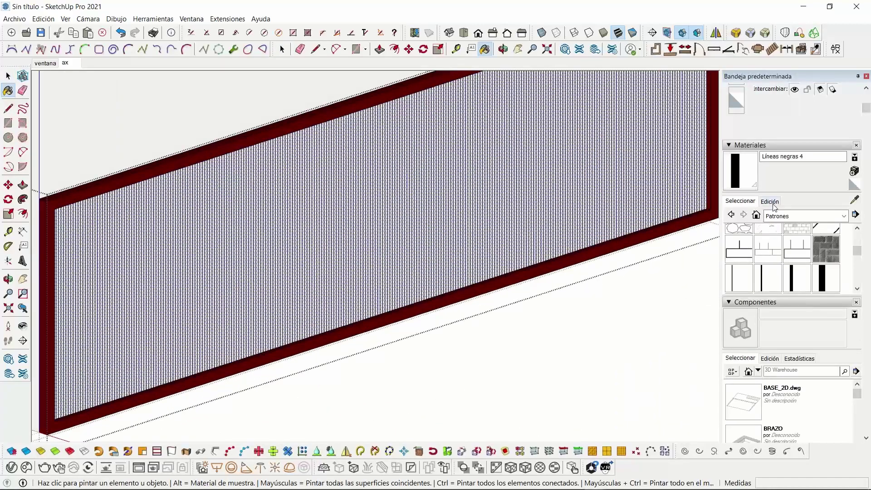
pyautogui.click(770, 201)
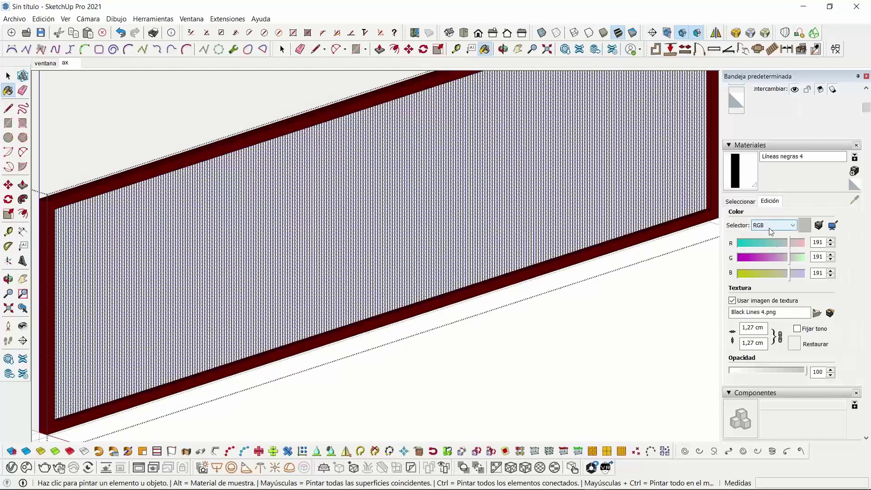
pyautogui.click(752, 245)
pyautogui.click(758, 258)
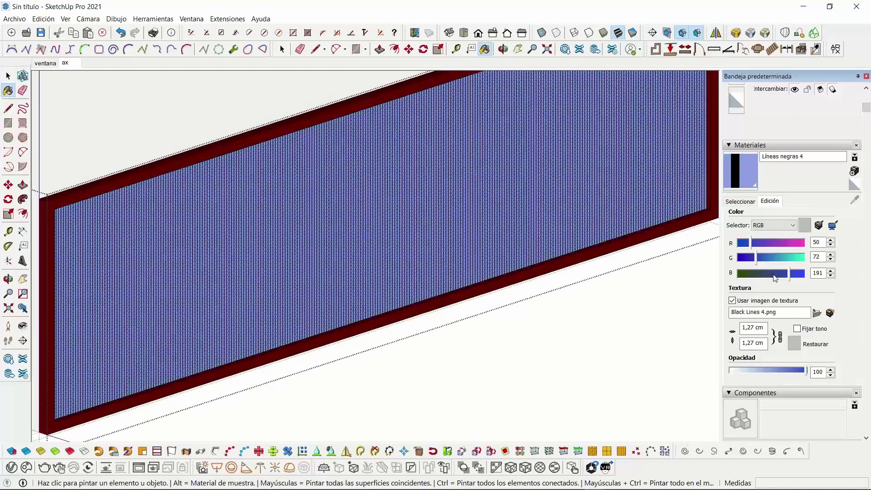
pyautogui.click(775, 274)
pyautogui.click(775, 257)
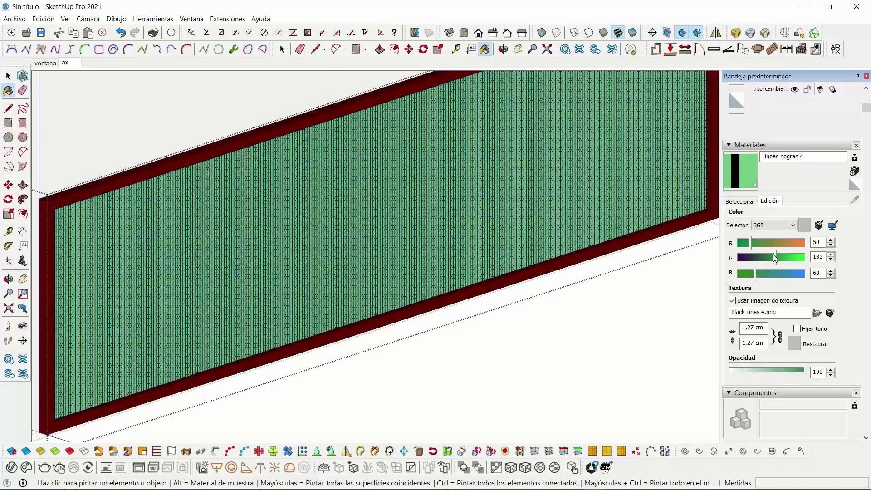
pyautogui.click(763, 258)
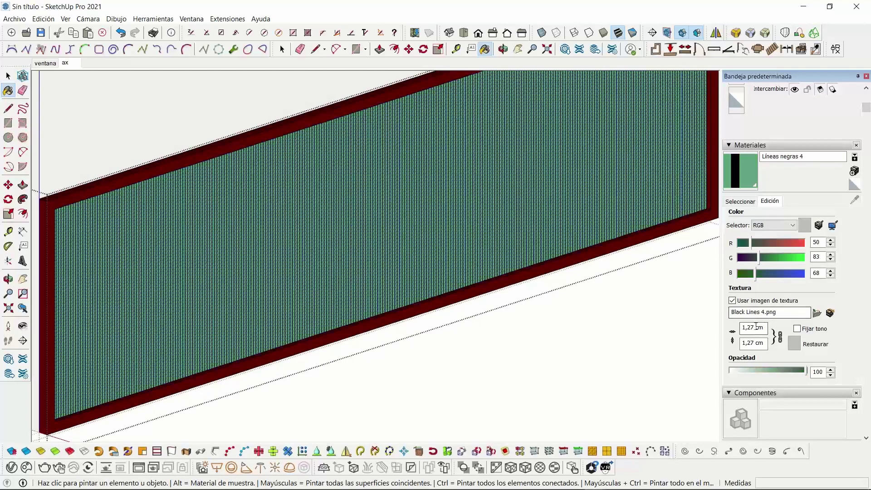
# Set the texture width of Líneas negras 4 to 4 cm with proportions linked
pyautogui.moveTo(766, 328); pyautogui.dragTo(738, 326)
pyautogui.click(741, 204)
pyautogui.click(775, 206)
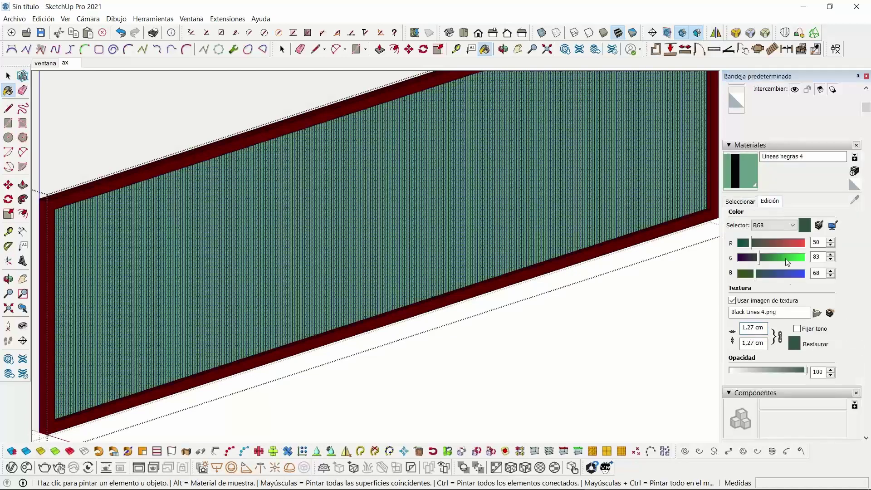
pyautogui.moveTo(765, 329); pyautogui.dragTo(733, 330)
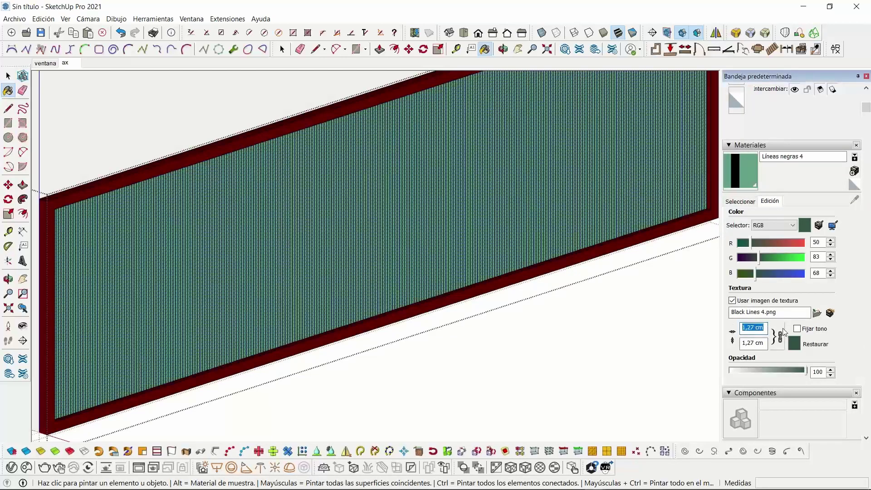
pyautogui.write('4')
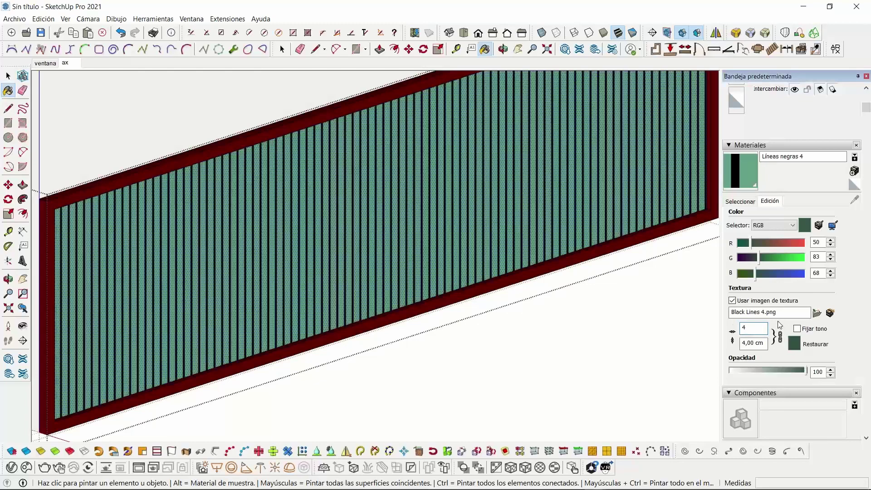
# Apply the 4 cm texture size to the green stripes and exit the wall panel group
pyautogui.press('Return')
pyautogui.press('space')
pyautogui.scroll(-3, 72, 267)
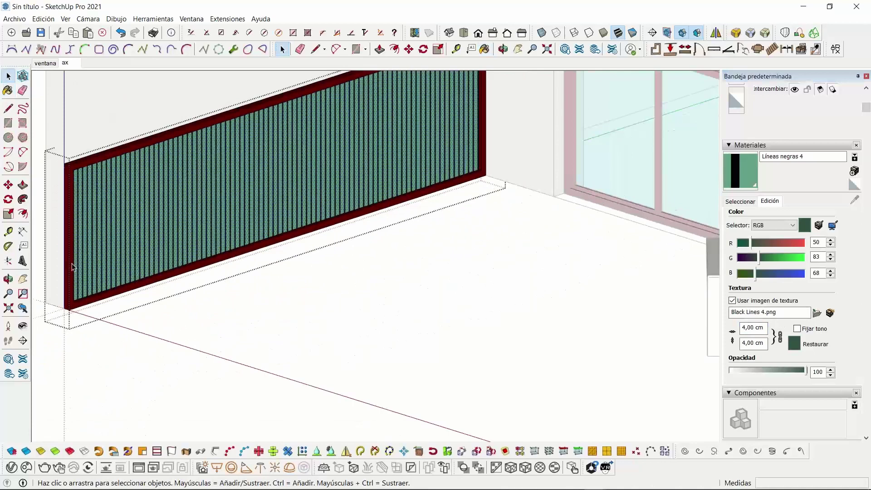
pyautogui.click(132, 381)
pyautogui.moveTo(136, 210); pyautogui.dragTo(162, 162, button='middle')
pyautogui.scroll(3, 207, 215)
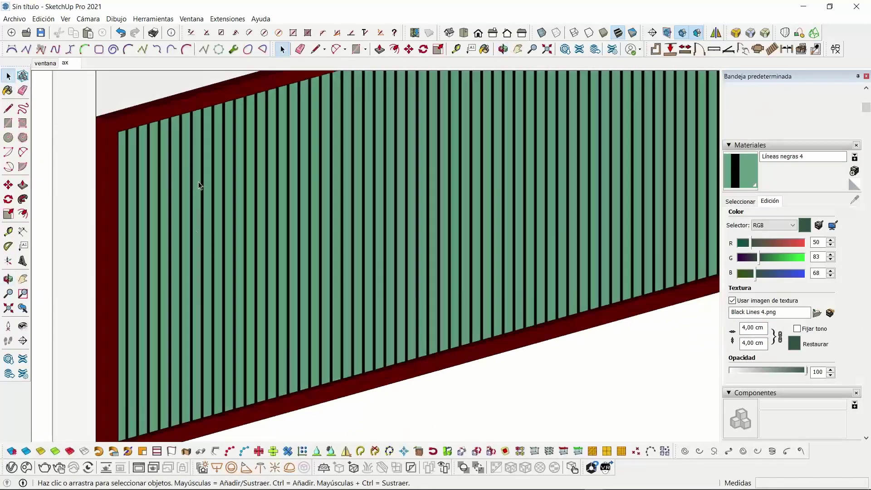
pyautogui.scroll(-5, 200, 185)
pyautogui.scroll(-5, 109, 191)
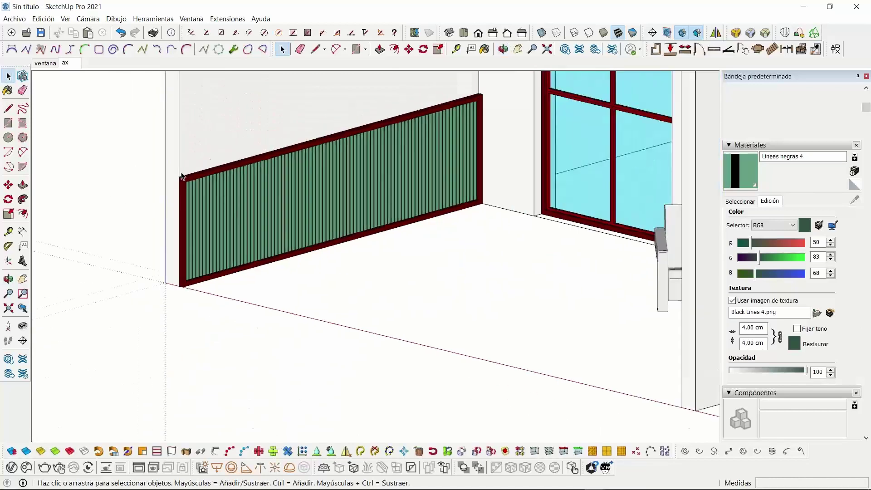
# Draw a 350 by 200 cm rectangle on the side wall, starting from the panel's upper back corner
pyautogui.moveTo(213, 132); pyautogui.dragTo(286, 282, button='middle')
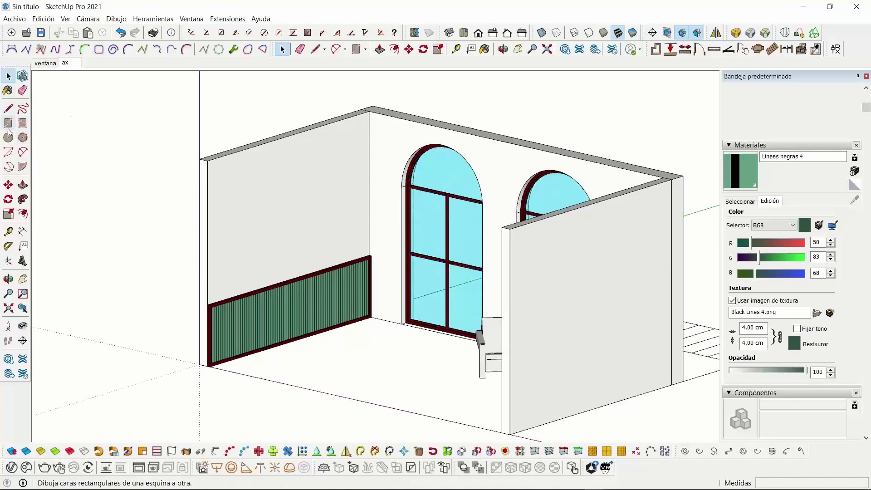
pyautogui.click(24, 123)
pyautogui.scroll(6, 414, 236)
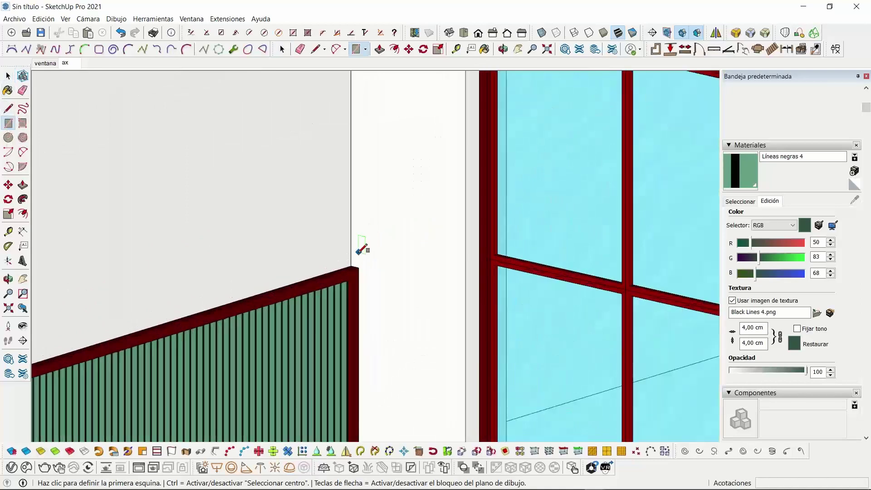
pyautogui.click(352, 265)
pyautogui.scroll(-6, 318, 181)
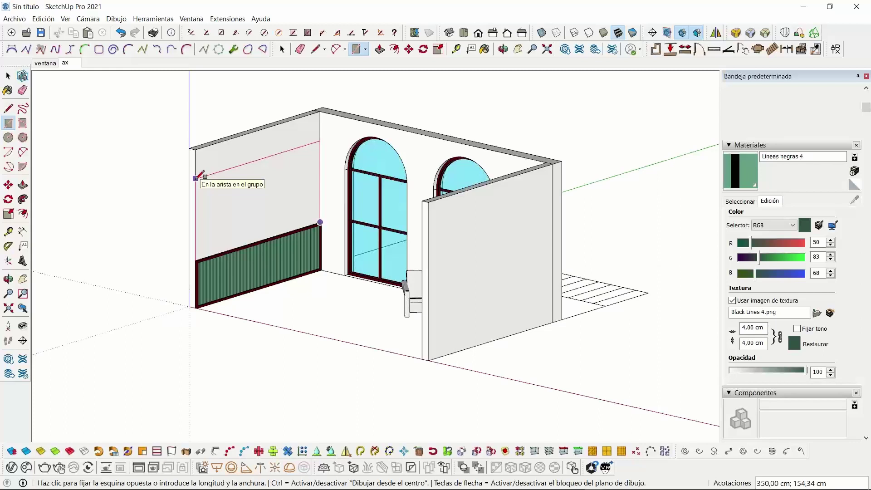
pyautogui.write('350;200')
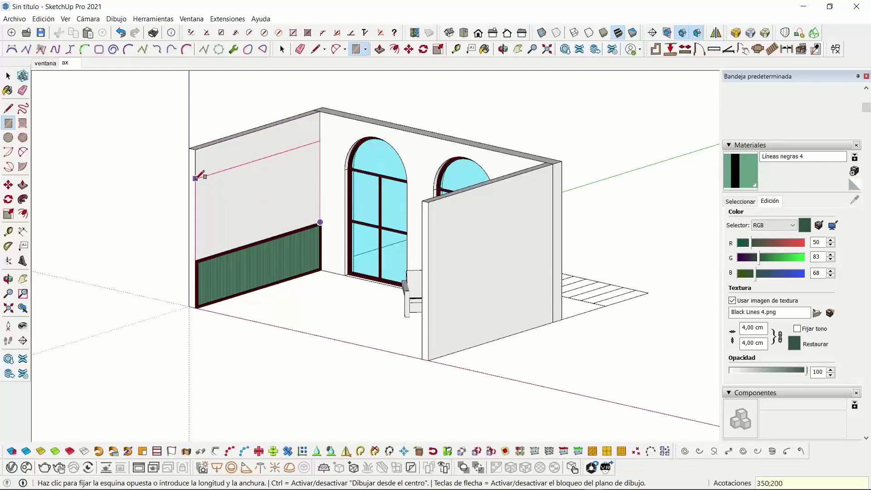
pyautogui.press('Escape')
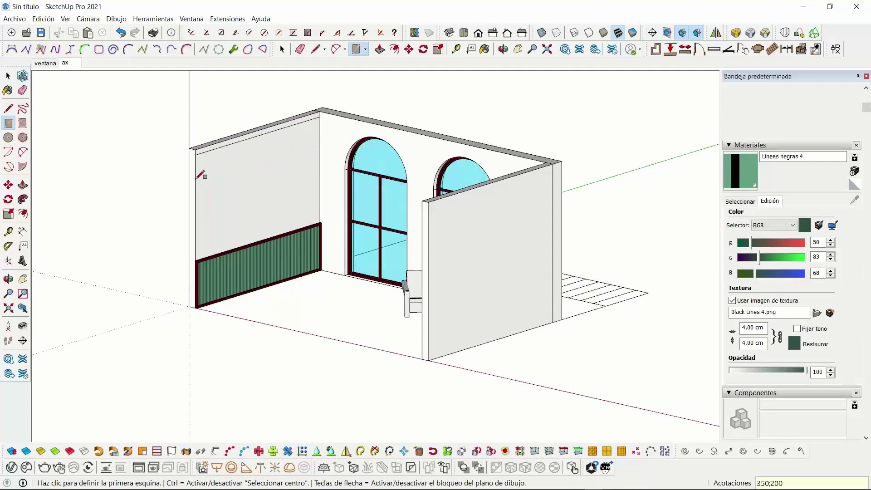
# Make the new rectangle above the wainscot panel into a group
pyautogui.click(8, 76)
pyautogui.click(233, 181)
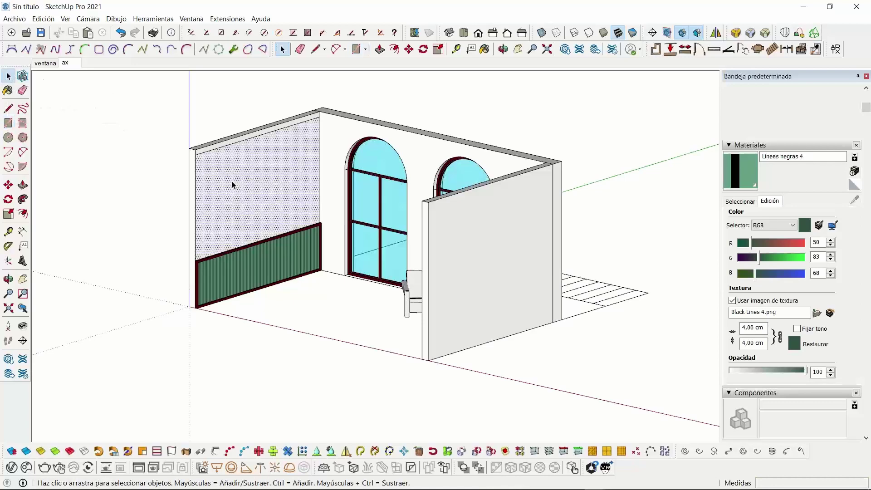
pyautogui.rightClick(233, 181)
pyautogui.click(270, 267)
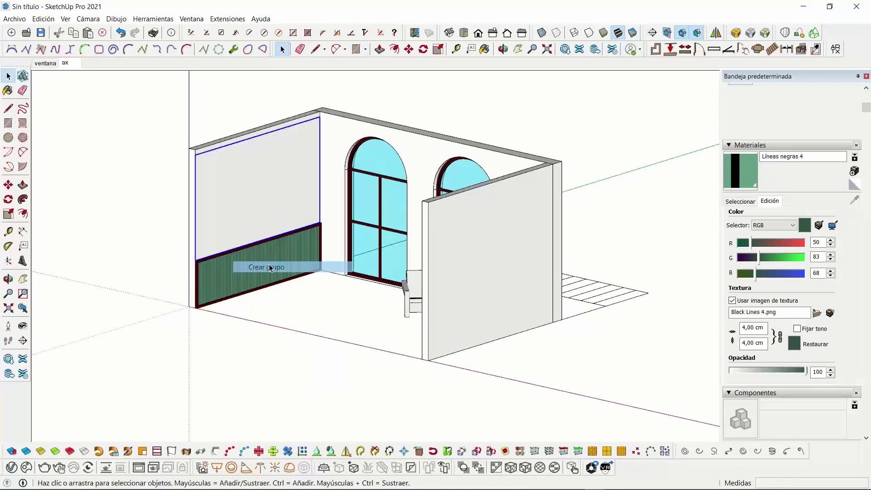
# Invert the selection from the rectangle group and hide the other room objects
pyautogui.rightClick(221, 172)
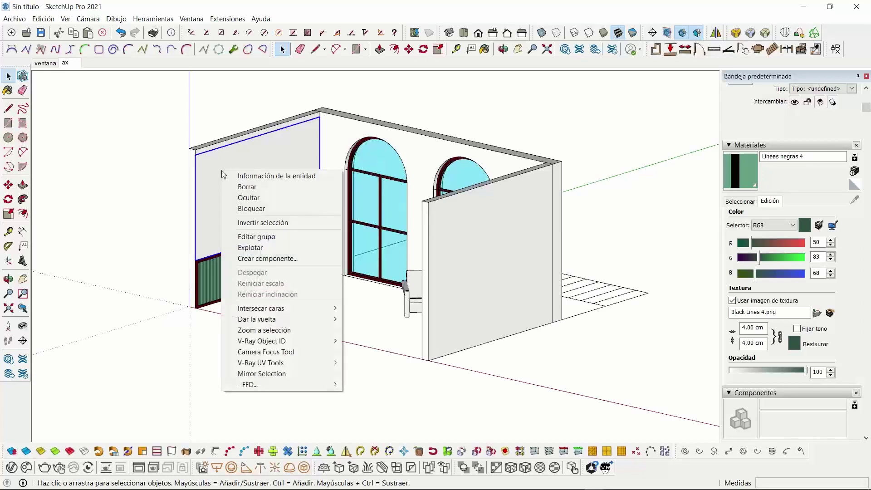
pyautogui.click(261, 223)
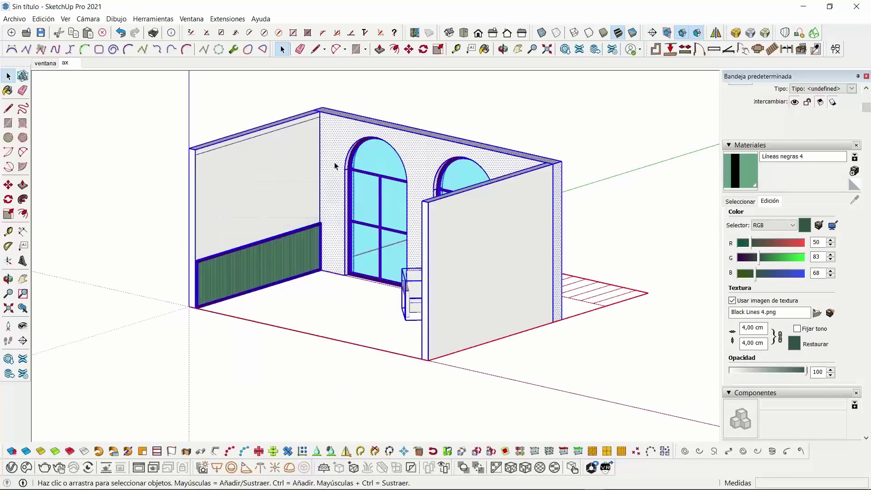
pyautogui.rightClick(344, 137)
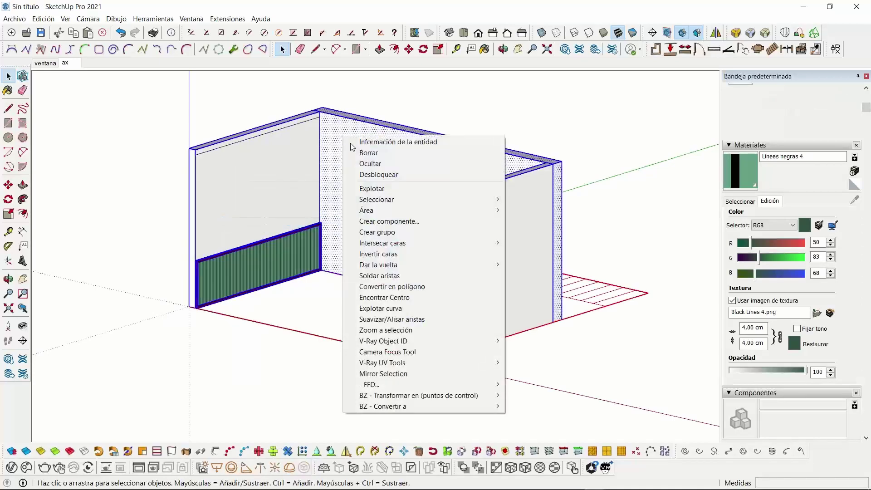
pyautogui.click(379, 164)
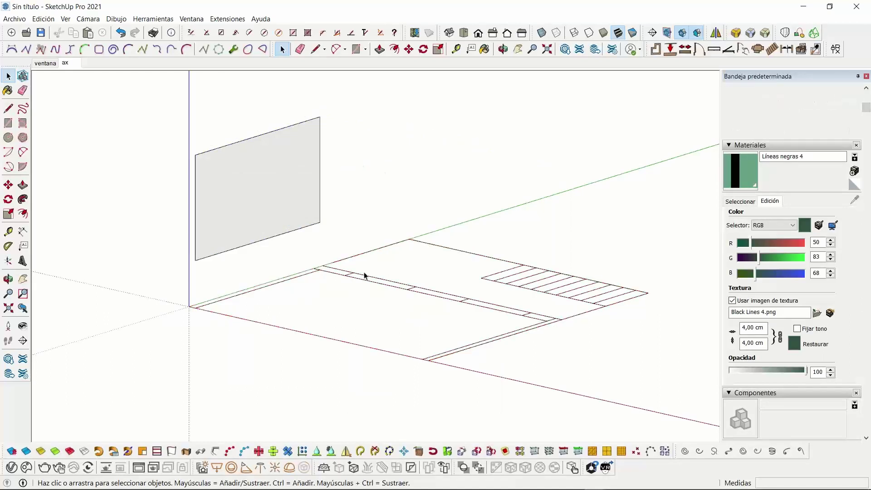
pyautogui.click(430, 299)
# Open the isolated rectangle group for editing and select its face
pyautogui.click(288, 170)
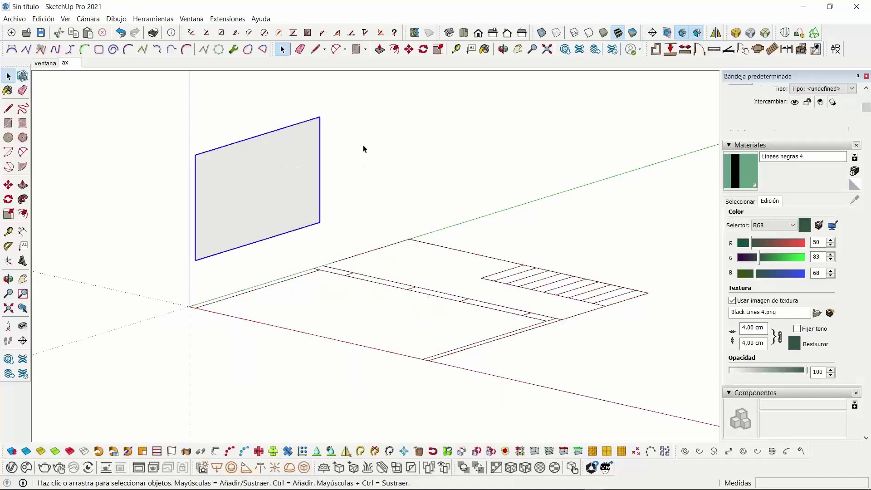
pyautogui.scroll(3, 147, 158)
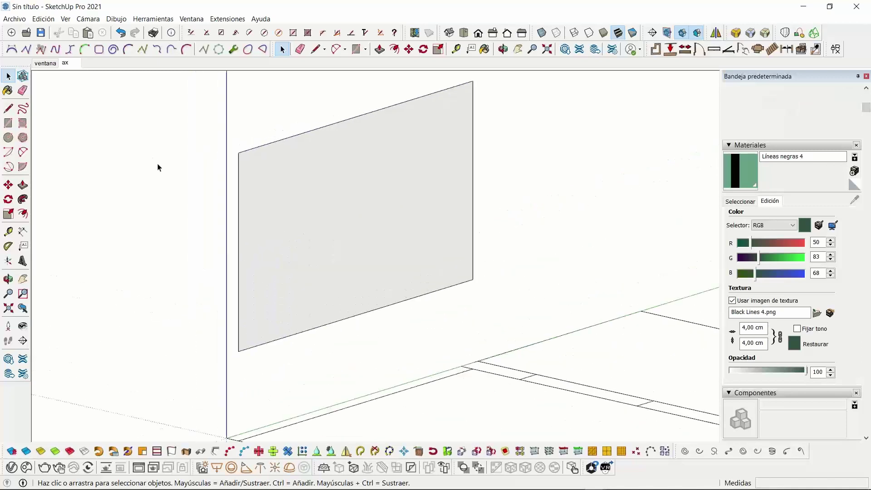
pyautogui.scroll(-1, 284, 137)
pyautogui.keyDown('shift'); pyautogui.moveTo(323, 148); pyautogui.dragTo(292, 176, button='middle'); pyautogui.keyUp('shift')
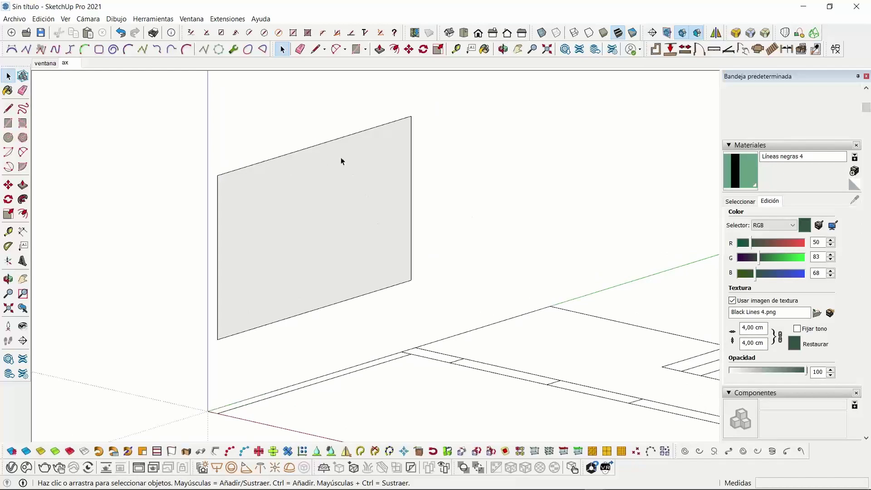
pyautogui.scroll(1, 342, 161)
pyautogui.scroll(1, 316, 214)
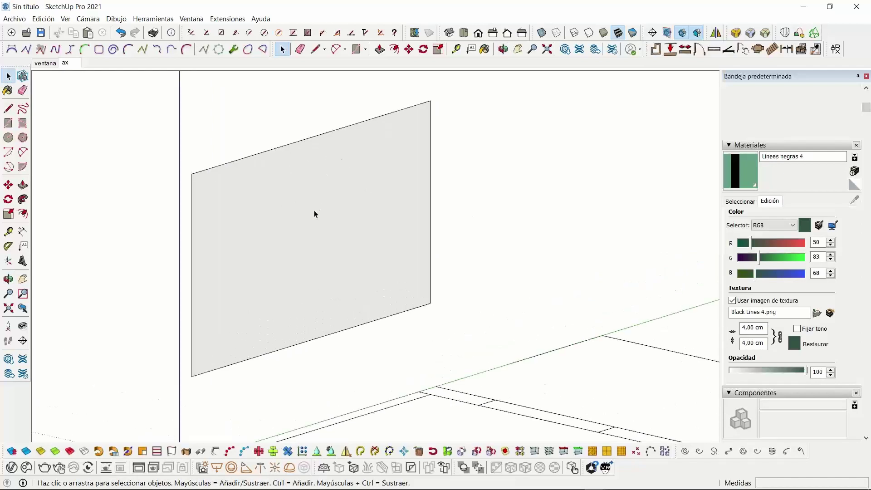
pyautogui.doubleClick(315, 213)
pyautogui.click(549, 176)
pyautogui.click(358, 221)
pyautogui.doubleClick(357, 221)
pyautogui.click(357, 221)
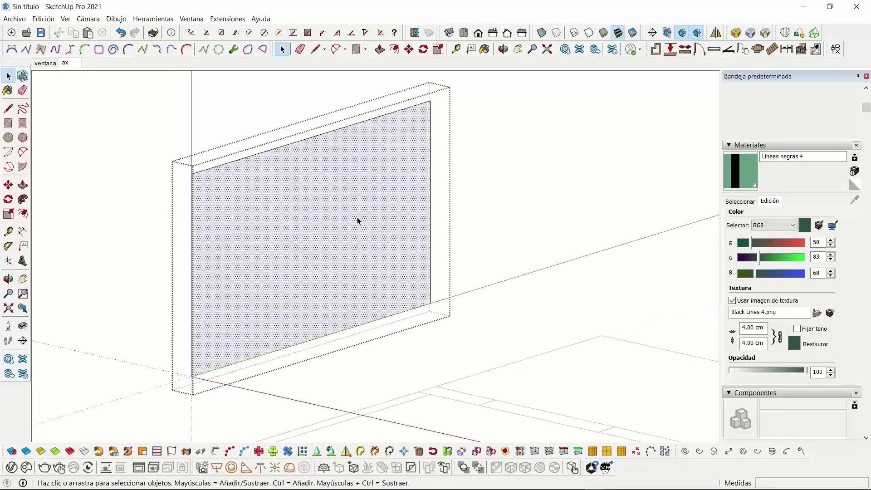
# Divide the face into four equal vertical strips with lines from the midpoints of the upper edge segments
pyautogui.click(9, 108)
pyautogui.click(311, 136)
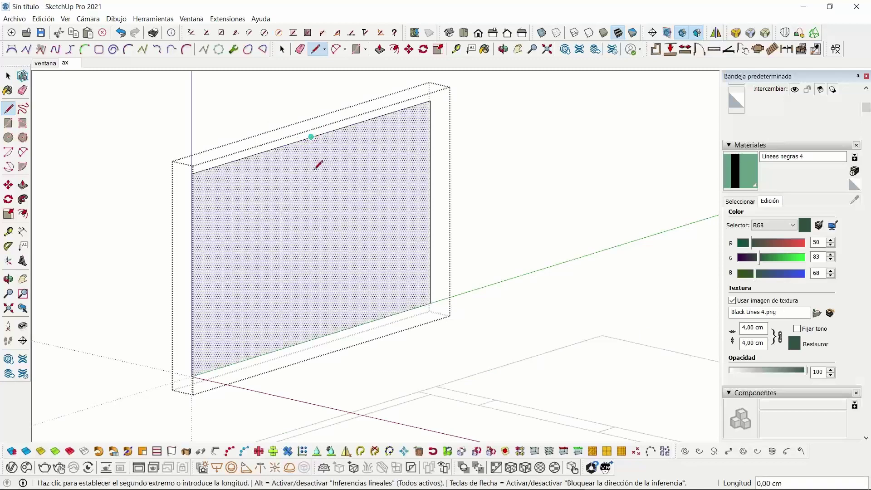
pyautogui.click(311, 340)
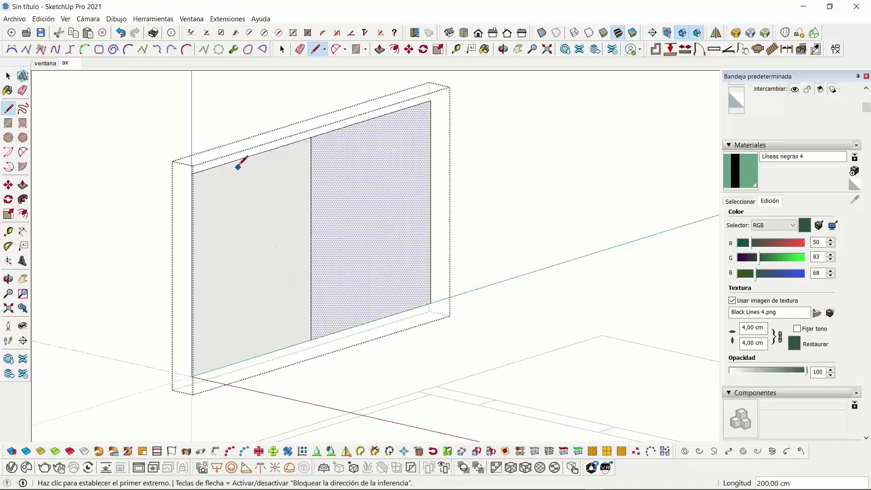
pyautogui.click(251, 156)
pyautogui.click(251, 358)
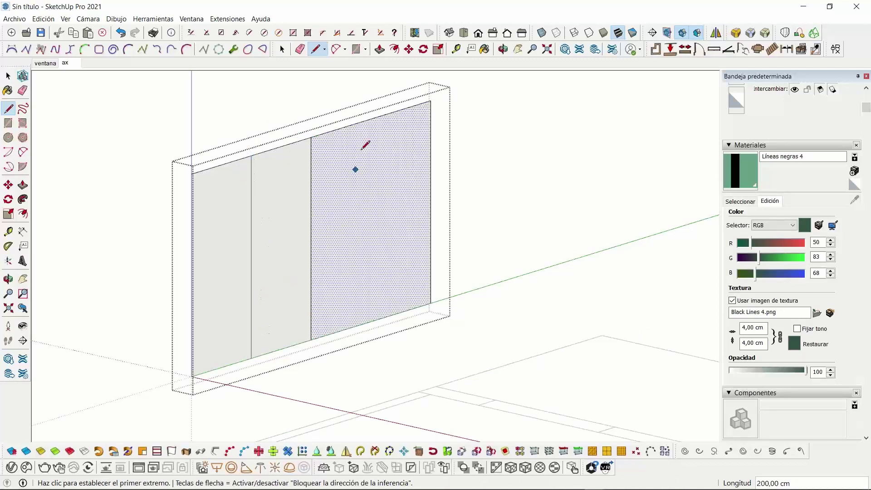
pyautogui.click(371, 120)
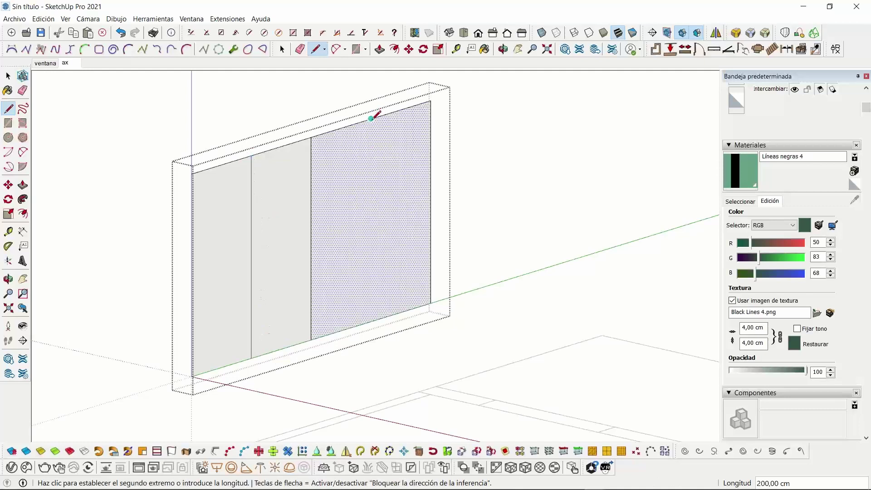
pyautogui.click(370, 321)
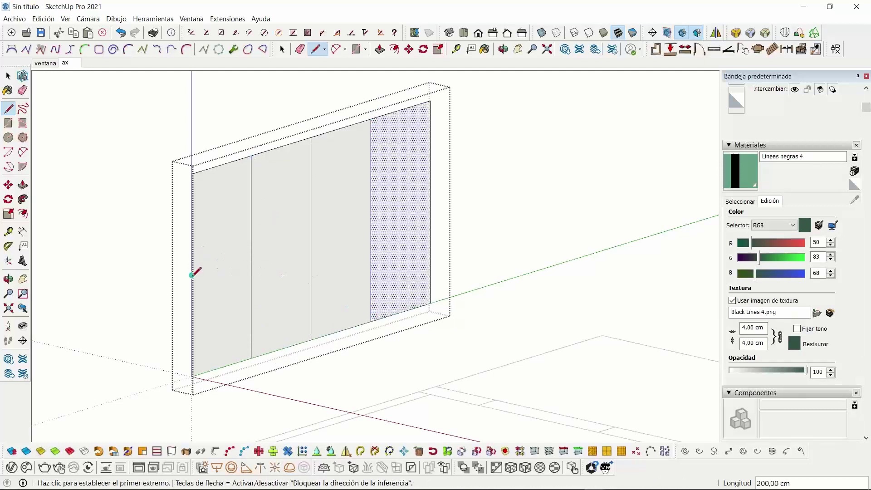
# Divide the strips into four equal rows with three lines parallel to the base, forming a 4 by 4 grid
pyautogui.click(192, 275)
pyautogui.click(431, 203)
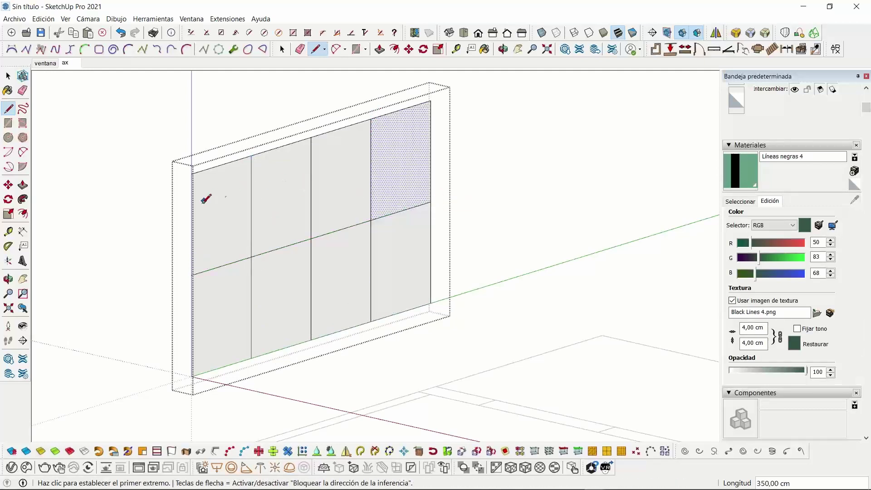
pyautogui.click(192, 224)
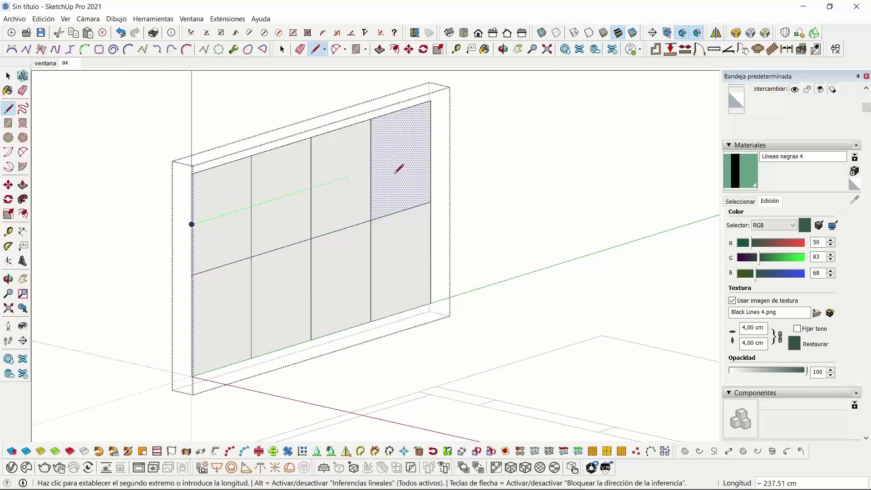
pyautogui.click(431, 151)
pyautogui.click(192, 326)
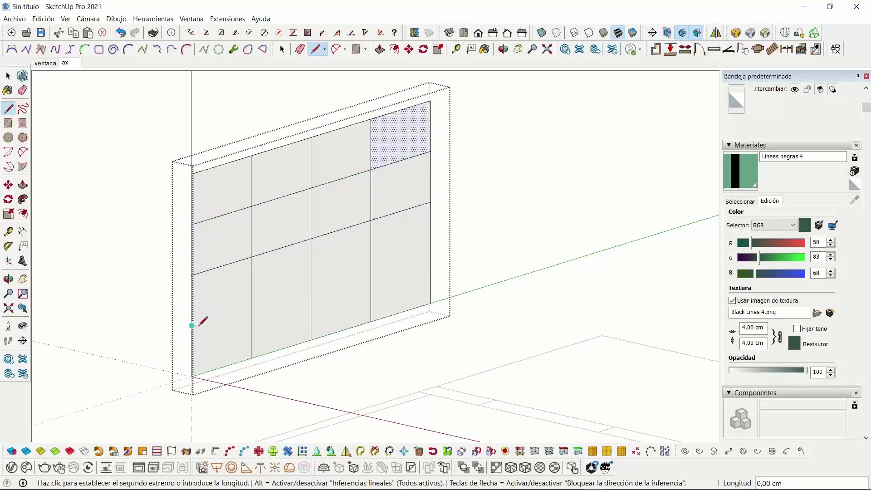
pyautogui.click(430, 255)
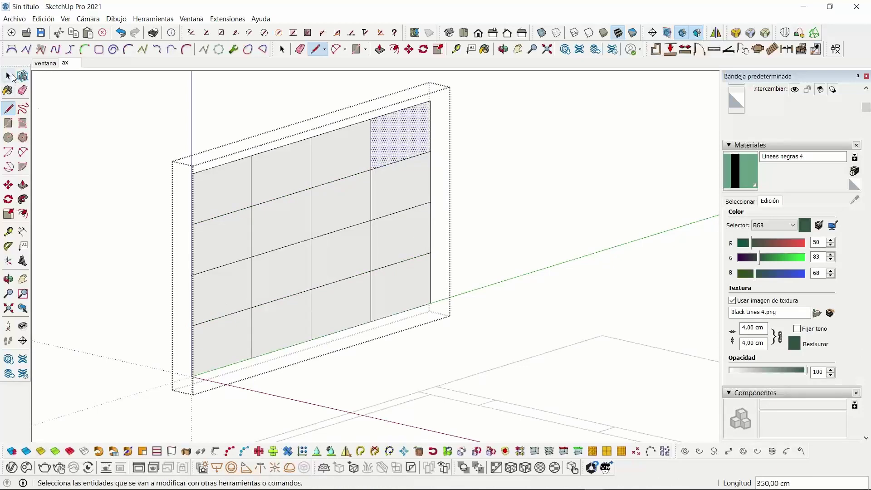
# Select the upper cell at the grid's front end with its edges and make it a group
pyautogui.click(8, 76)
pyautogui.click(84, 131)
pyautogui.click(222, 195)
pyautogui.doubleClick(222, 195)
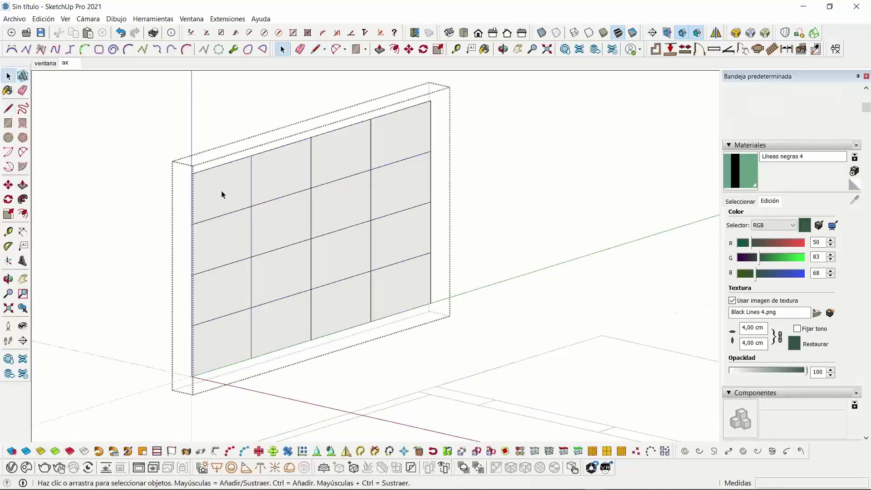
pyautogui.click(222, 195)
pyautogui.rightClick(222, 195)
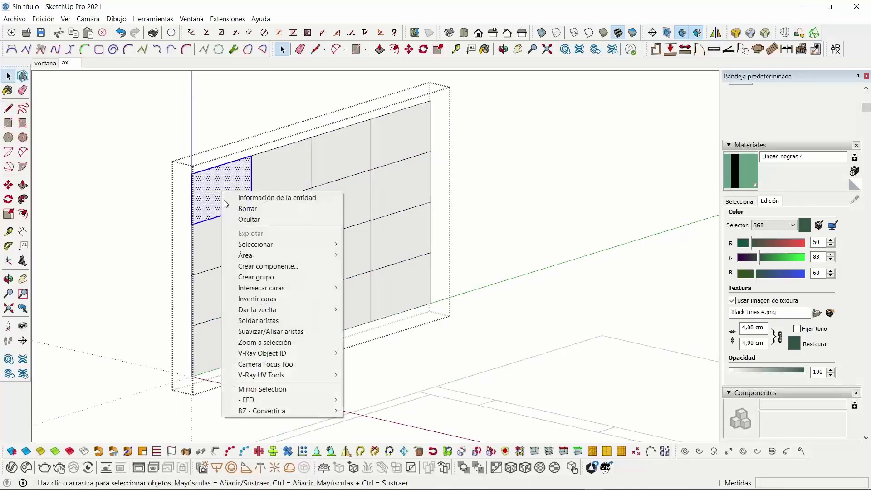
pyautogui.click(257, 277)
# Convert the grouped corner cell into a component named modulo
pyautogui.rightClick(218, 179)
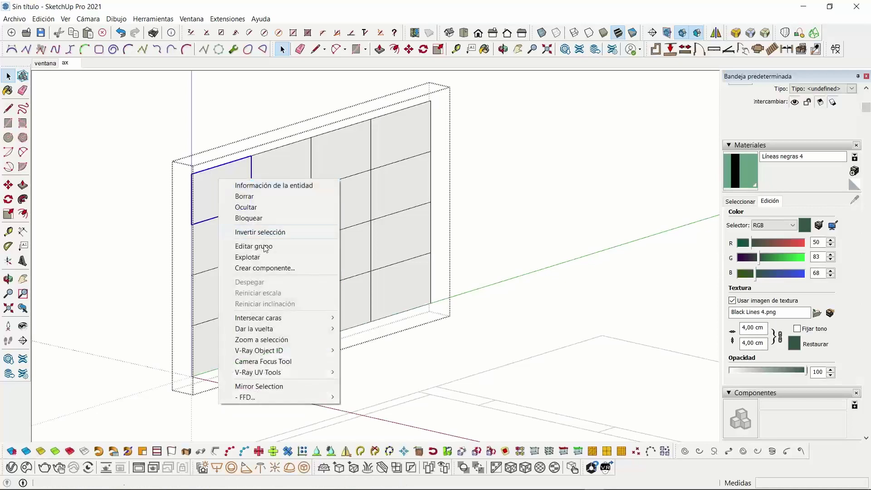
pyautogui.click(274, 268)
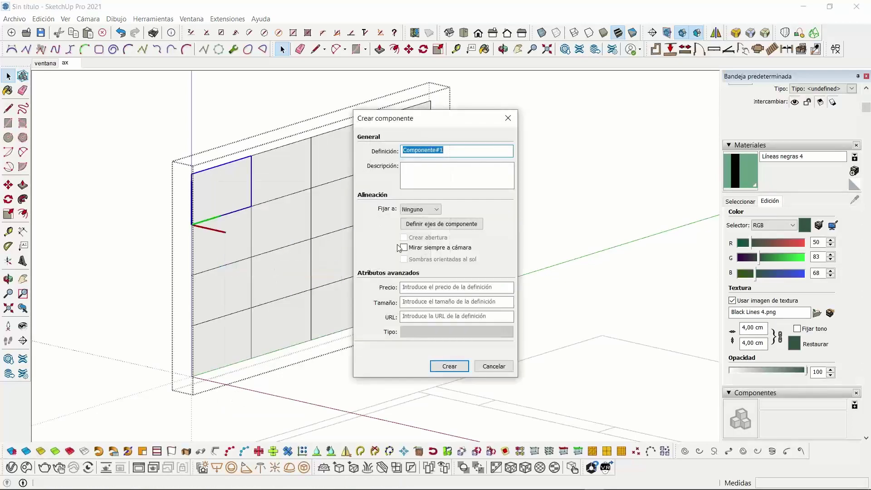
pyautogui.write('mod')
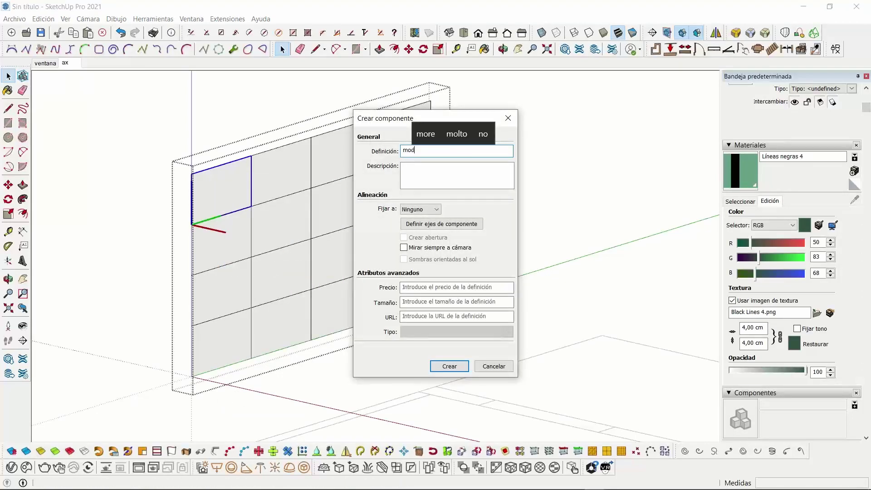
pyautogui.write('ulo')
pyautogui.press('Return')
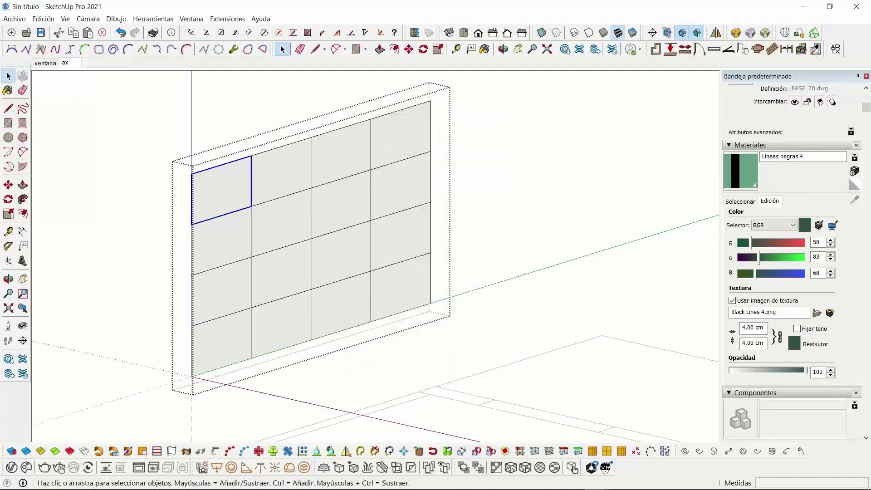
# Edit the modulo component and draw a diagonal line from its upper inner corner to the opposite lower corner
pyautogui.rightClick(224, 189)
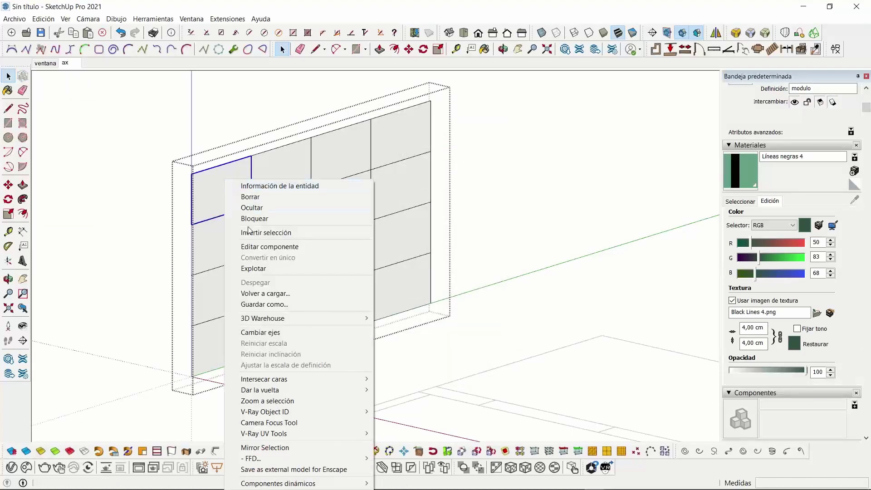
pyautogui.click(250, 248)
pyautogui.click(8, 108)
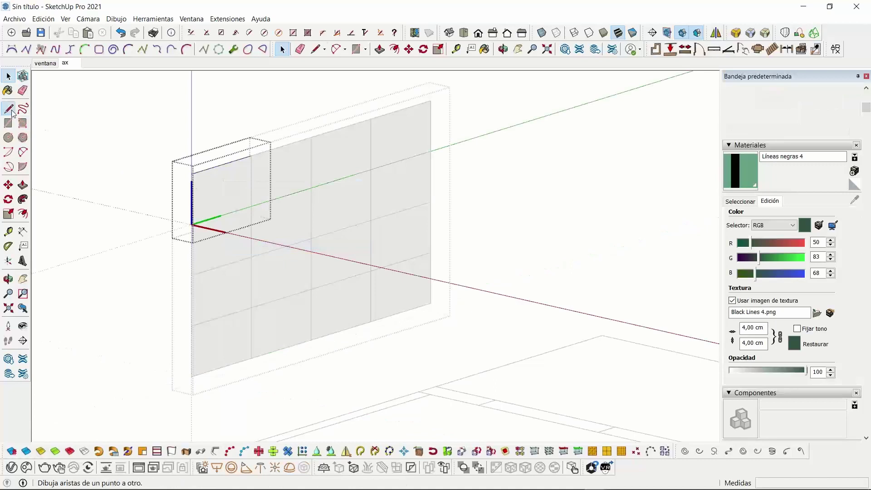
pyautogui.click(250, 155)
pyautogui.click(192, 224)
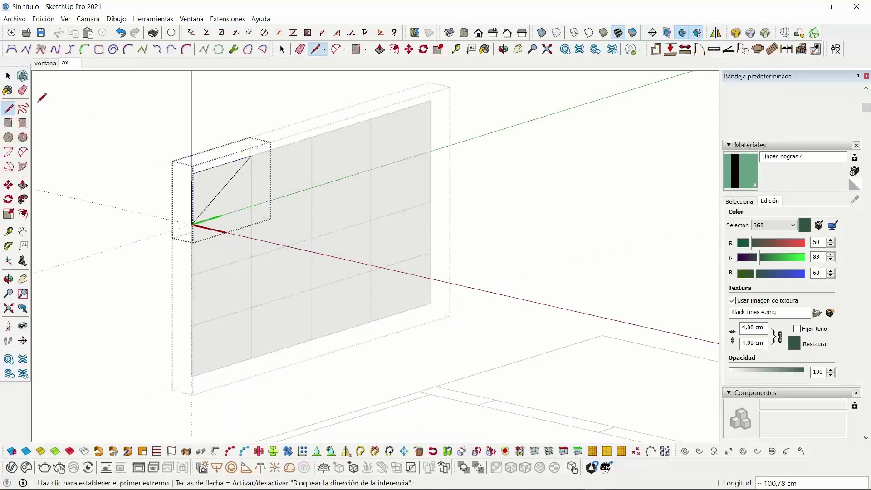
pyautogui.press('space')
pyautogui.click(52, 120)
pyautogui.click(222, 182)
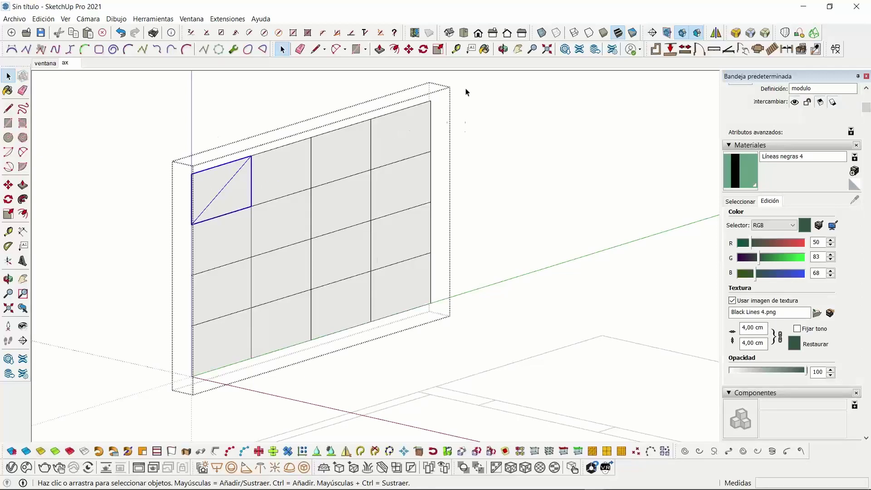
# Mirror the corner modulo component across its inner vertical edge into the adjacent cell, keeping the original
pyautogui.moveTo(307, 380); pyautogui.dragTo(284, 383)
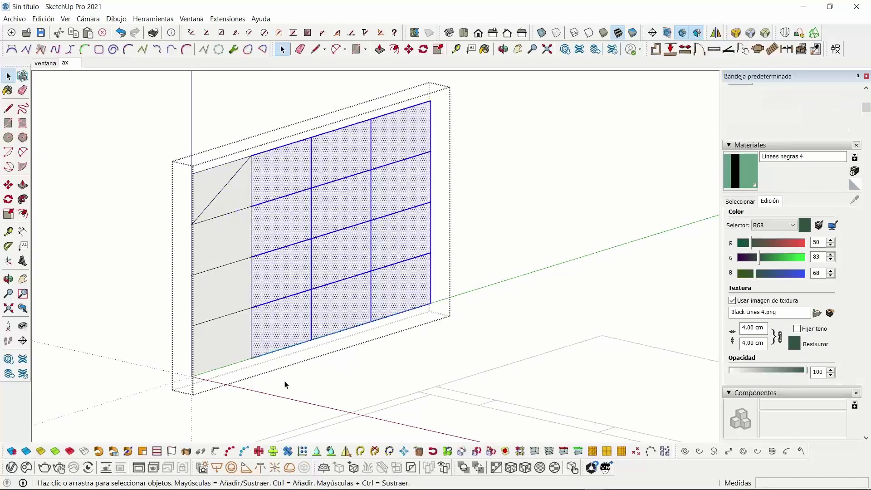
pyautogui.click(198, 191)
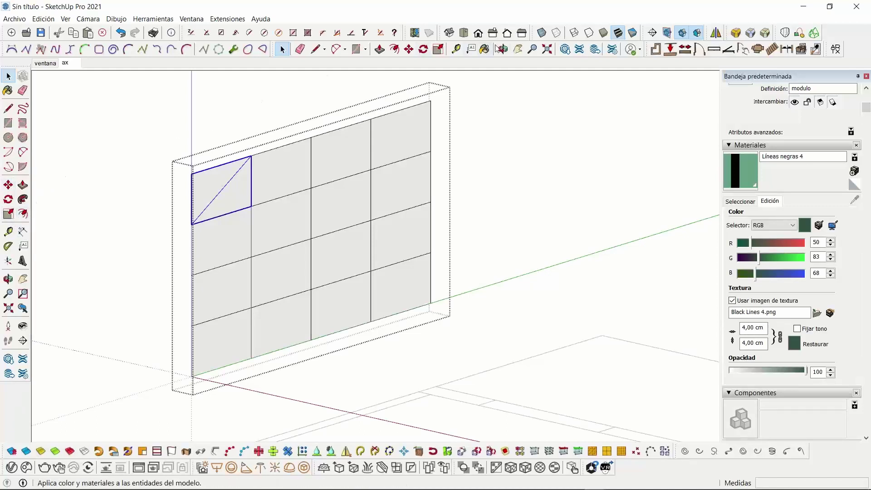
pyautogui.click(715, 33)
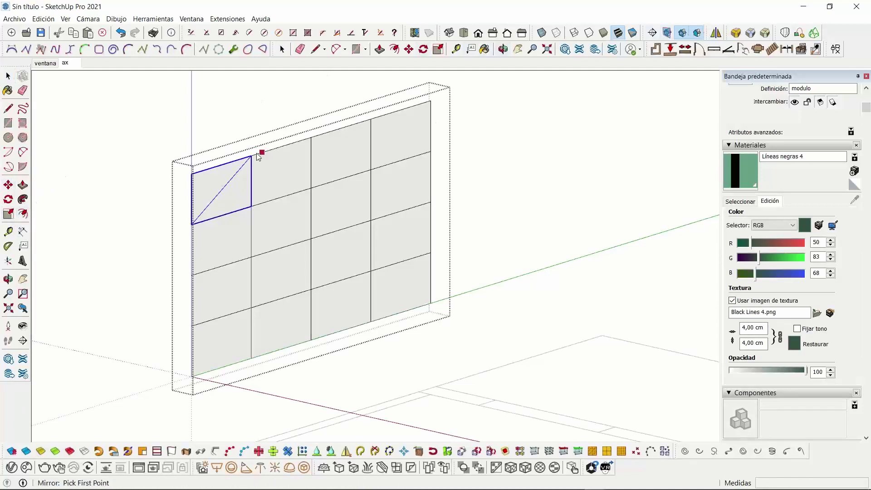
pyautogui.click(257, 154)
pyautogui.click(251, 208)
pyautogui.click(277, 221)
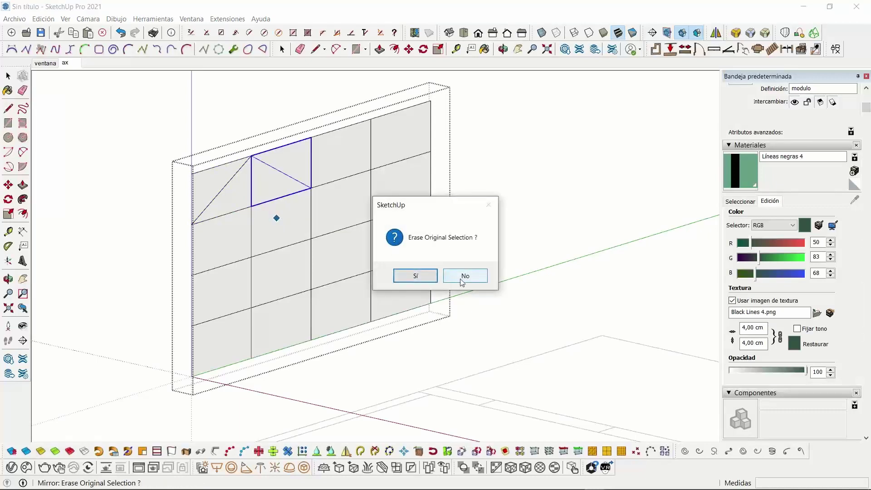
pyautogui.click(462, 281)
# Mirror the two upper modules across their shared lower edge into the row below, keeping the originals
pyautogui.click(224, 192)
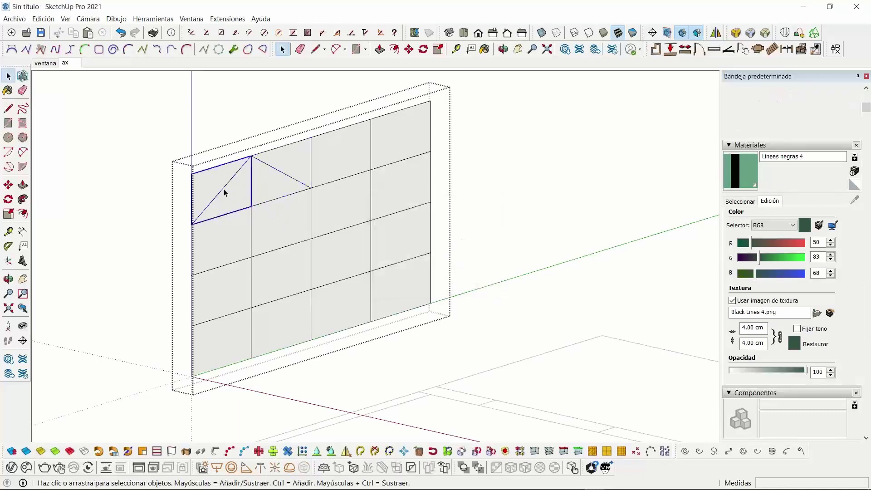
pyautogui.keyDown('shift'); pyautogui.click(282, 176); pyautogui.keyUp('shift')
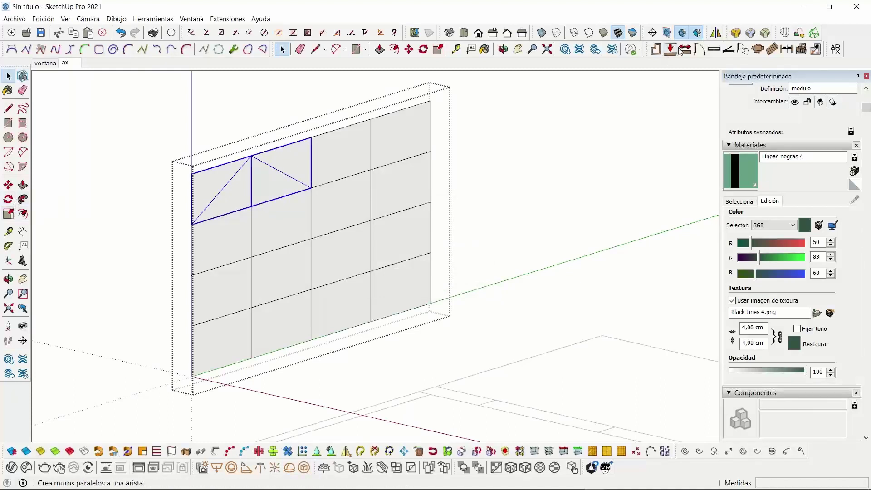
pyautogui.click(716, 33)
pyautogui.click(192, 224)
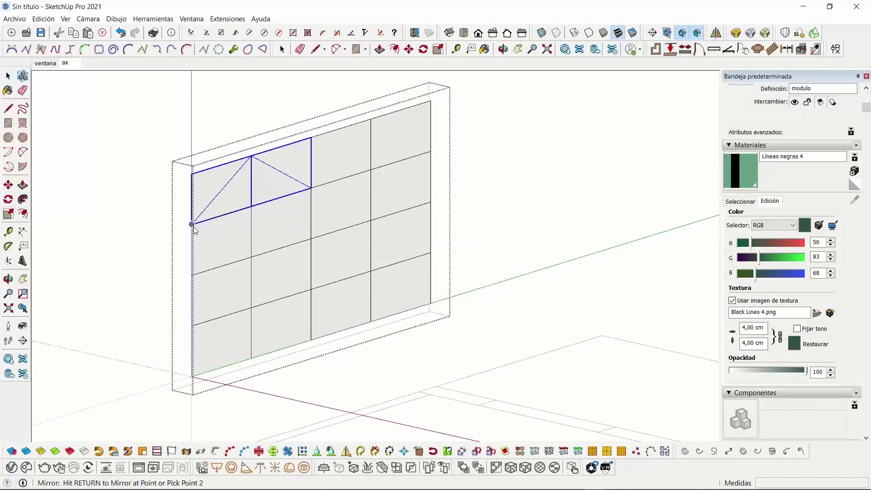
pyautogui.click(311, 187)
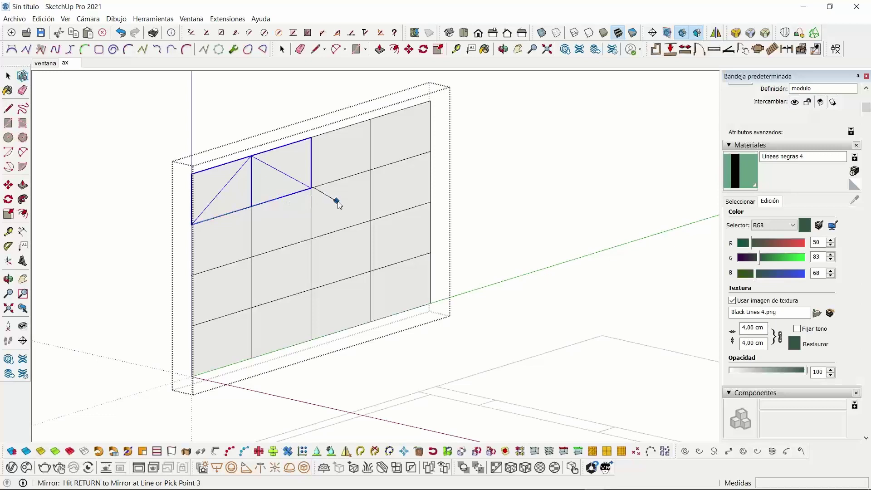
pyautogui.click(341, 200)
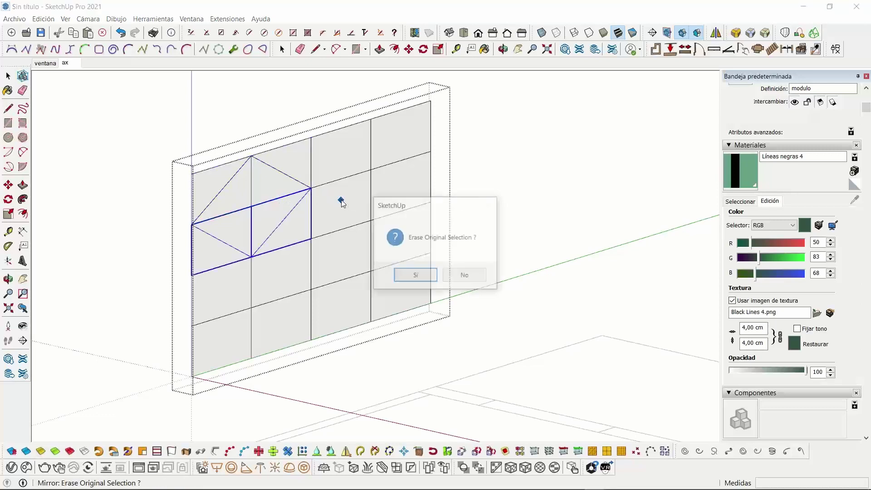
pyautogui.click(464, 276)
# Copy the block of four modules 100 cm straight down to fill the lower half of the first two columns
pyautogui.click(288, 224)
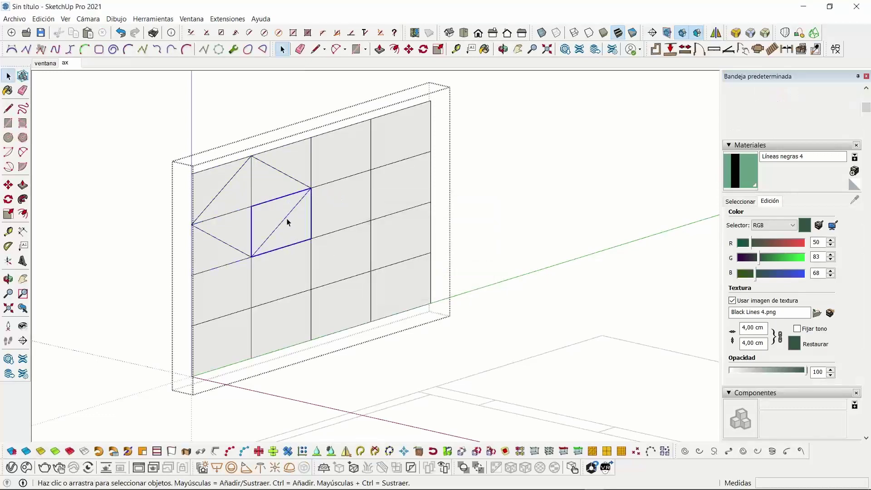
pyautogui.keyDown('ctrl'); pyautogui.click(214, 226); pyautogui.keyUp('ctrl')
pyautogui.keyDown('ctrl'); pyautogui.click(213, 208); pyautogui.keyUp('ctrl')
pyautogui.keyDown('ctrl'); pyautogui.click(277, 173); pyautogui.keyUp('ctrl')
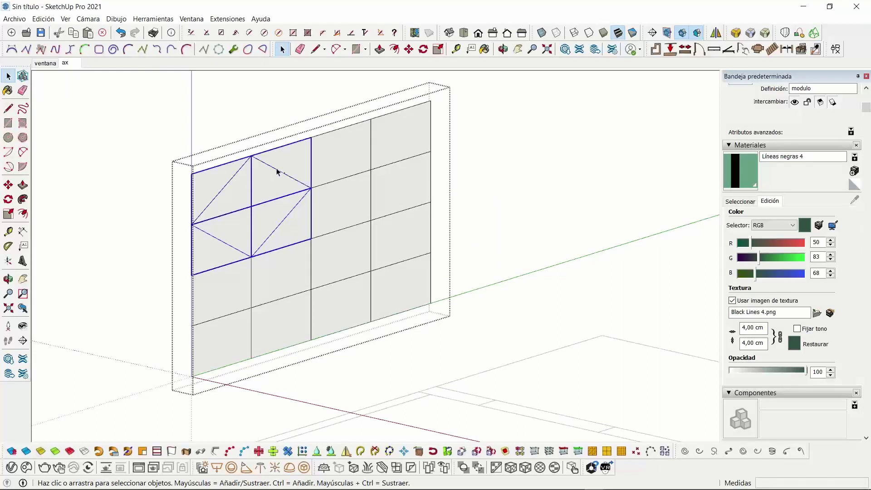
pyautogui.click(9, 185)
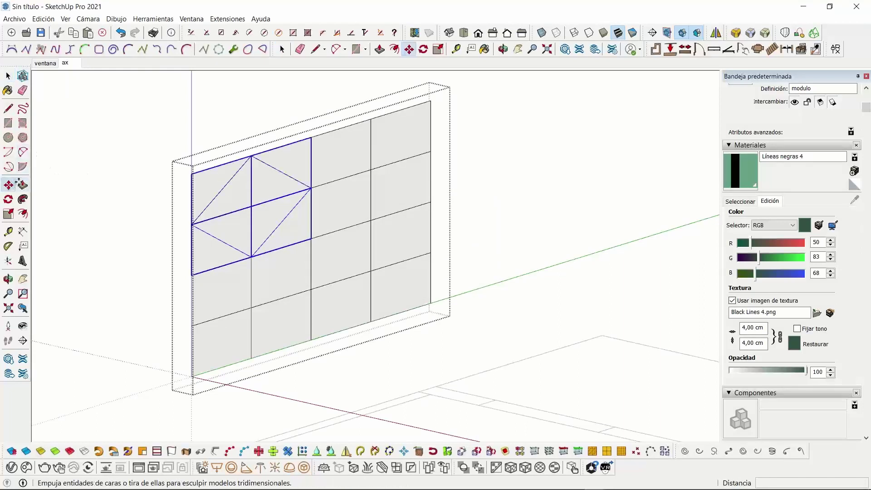
pyautogui.press('ctrl')
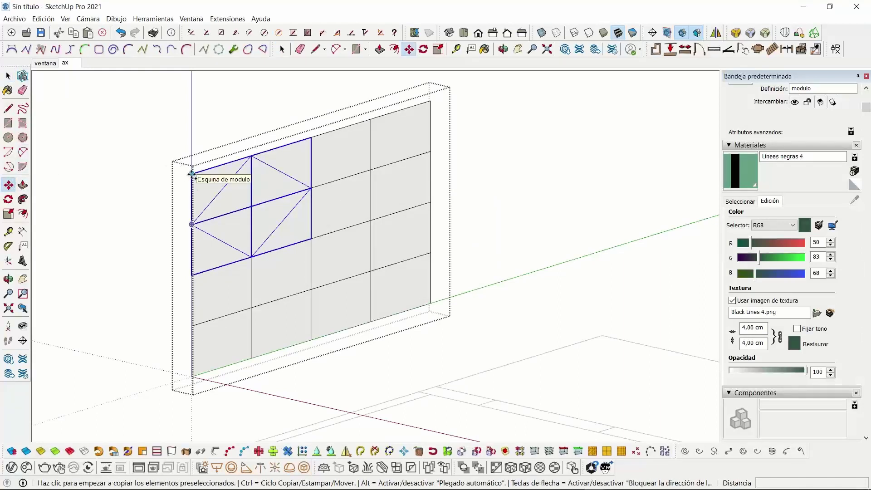
pyautogui.click(190, 174)
pyautogui.click(192, 274)
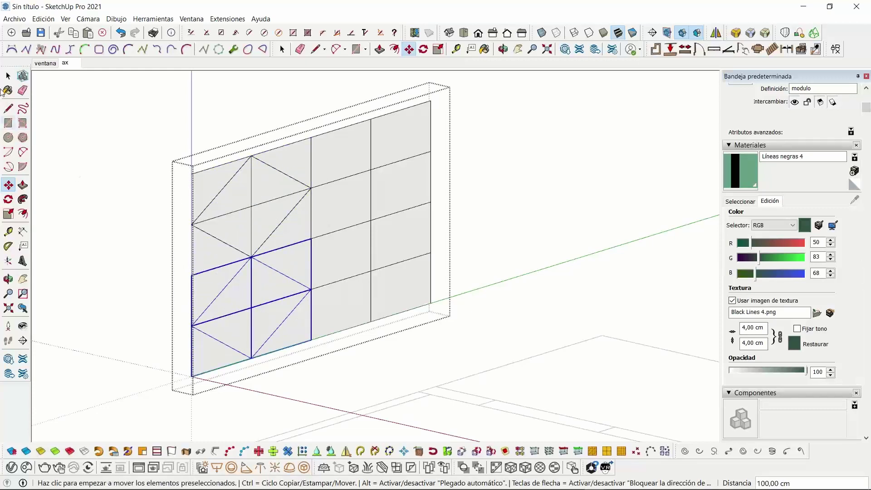
# Delete the plain grid cells and edges in the two columns without diagonal modules
pyautogui.click(9, 77)
pyautogui.click(382, 163)
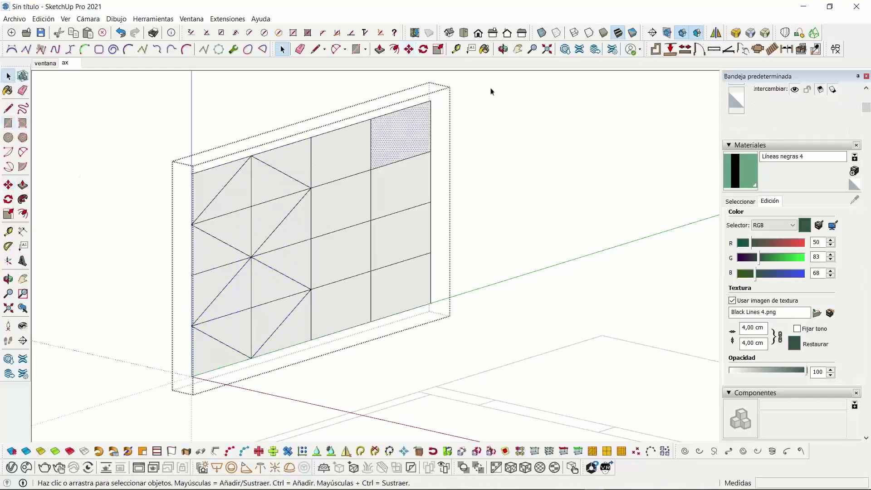
pyautogui.moveTo(351, 368); pyautogui.dragTo(343, 369)
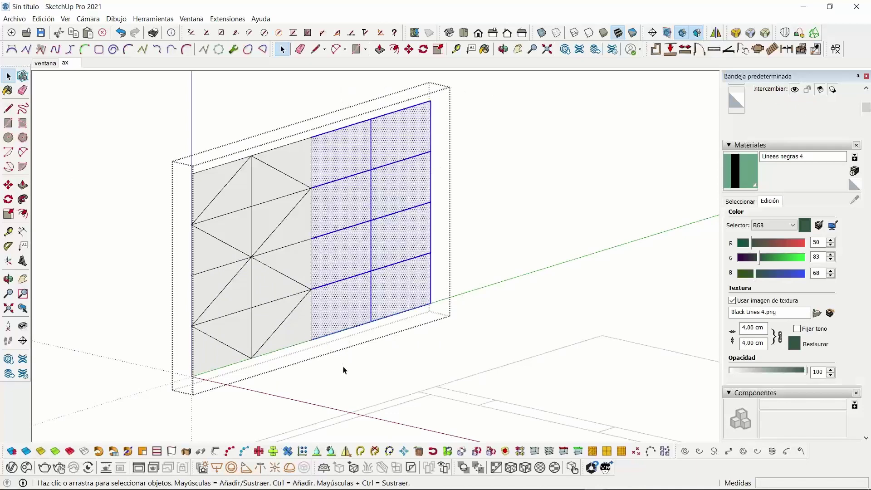
pyautogui.press('Delete')
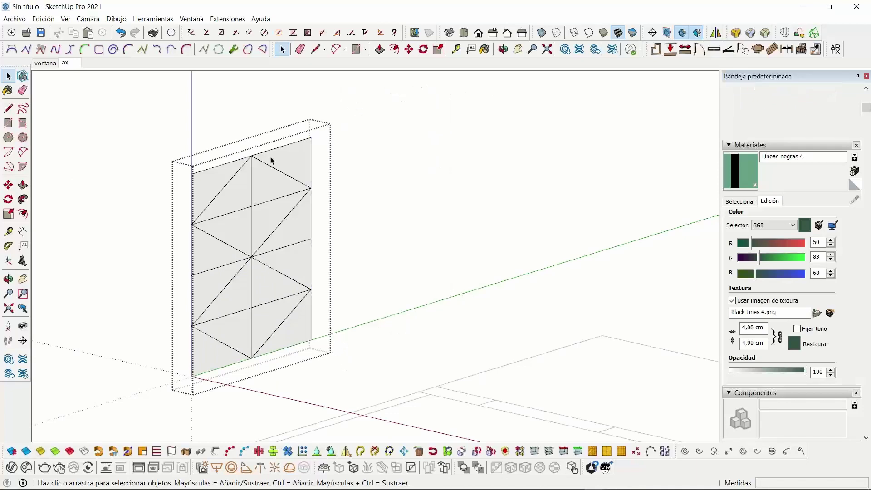
# Select all eight modulo components in the two remaining columns and make them one group
pyautogui.click(271, 160)
pyautogui.keyDown('ctrl'); pyautogui.click(235, 175); pyautogui.keyUp('ctrl')
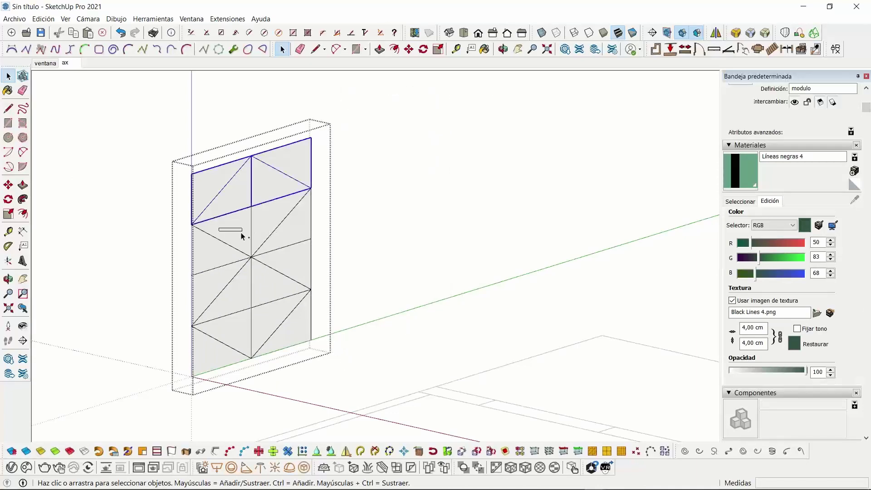
pyautogui.keyDown('ctrl'); pyautogui.click(231, 247); pyautogui.keyUp('ctrl')
pyautogui.keyDown('ctrl'); pyautogui.click(268, 232); pyautogui.keyUp('ctrl')
pyautogui.keyDown('ctrl'); pyautogui.click(245, 296); pyautogui.keyUp('ctrl')
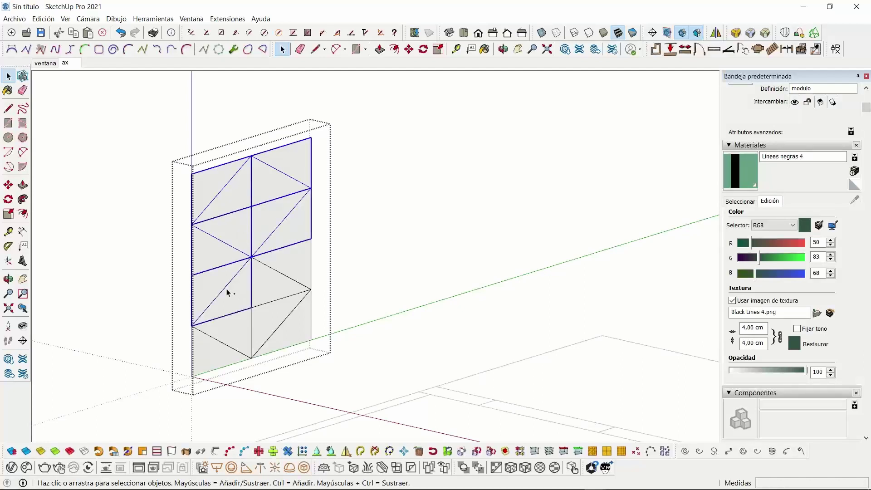
pyautogui.keyDown('ctrl'); pyautogui.click(278, 281); pyautogui.keyUp('ctrl')
pyautogui.keyDown('ctrl'); pyautogui.click(235, 346); pyautogui.keyUp('ctrl')
pyautogui.keyDown('ctrl'); pyautogui.click(274, 337); pyautogui.keyUp('ctrl')
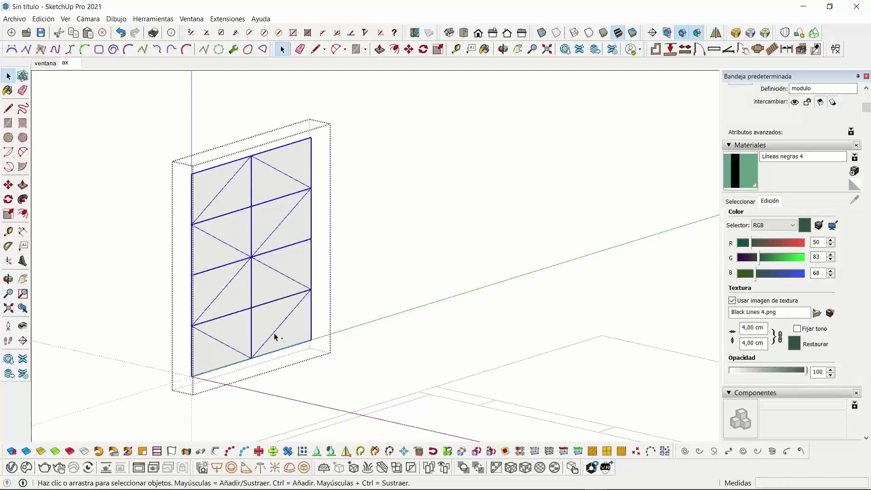
pyautogui.rightClick(275, 337)
pyautogui.click(301, 200)
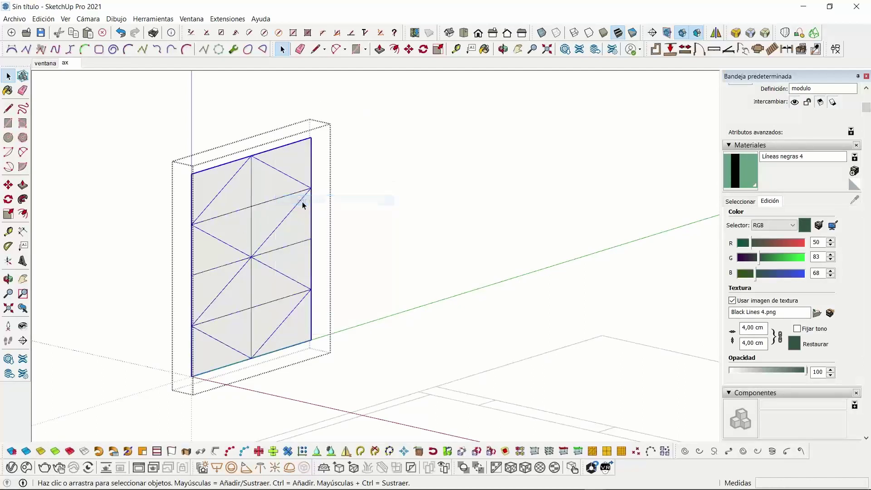
# Copy the group of eight modules 175 cm along the wall against the original, and leave the panel group's editing
pyautogui.click(8, 186)
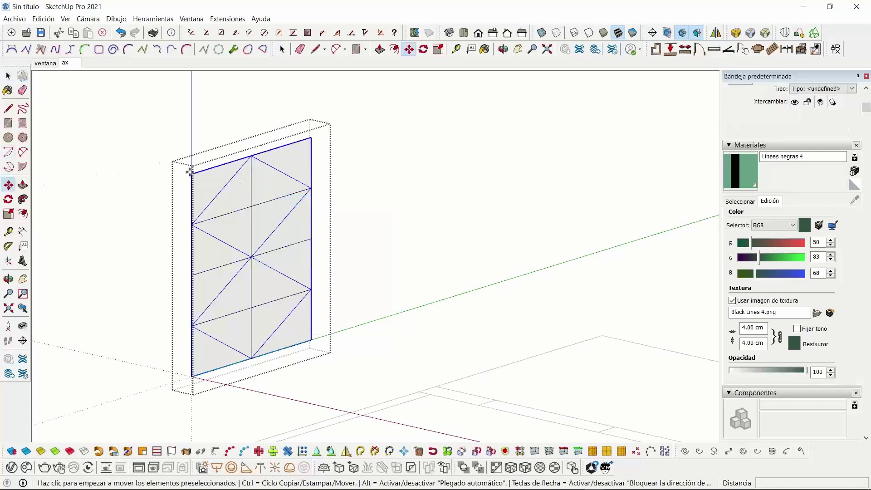
pyautogui.click(202, 170)
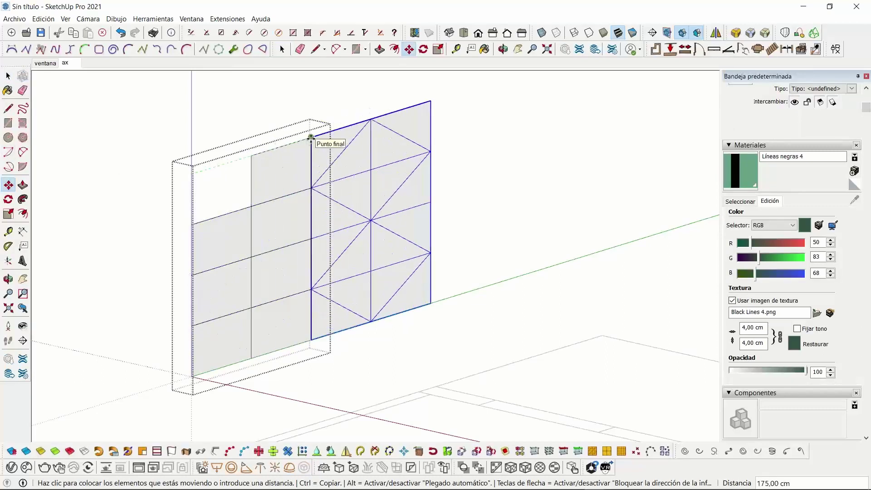
pyautogui.press('Escape')
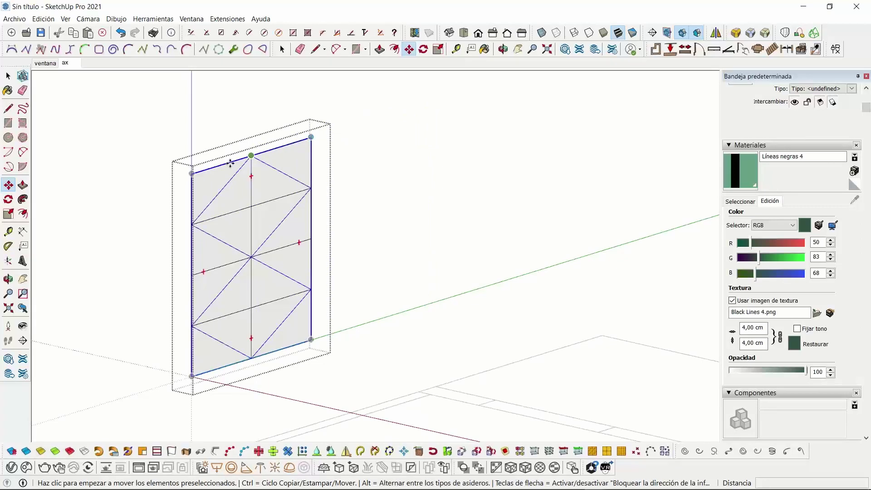
pyautogui.press('ctrl')
pyautogui.click(192, 174)
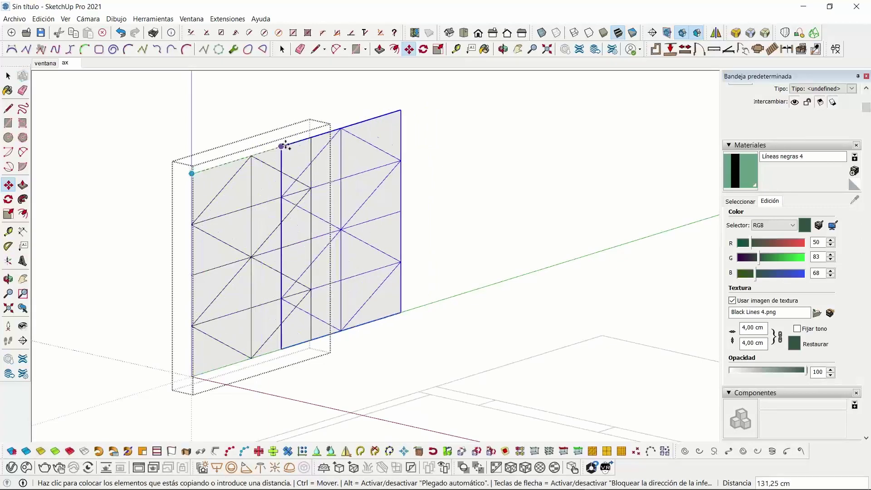
pyautogui.click(310, 137)
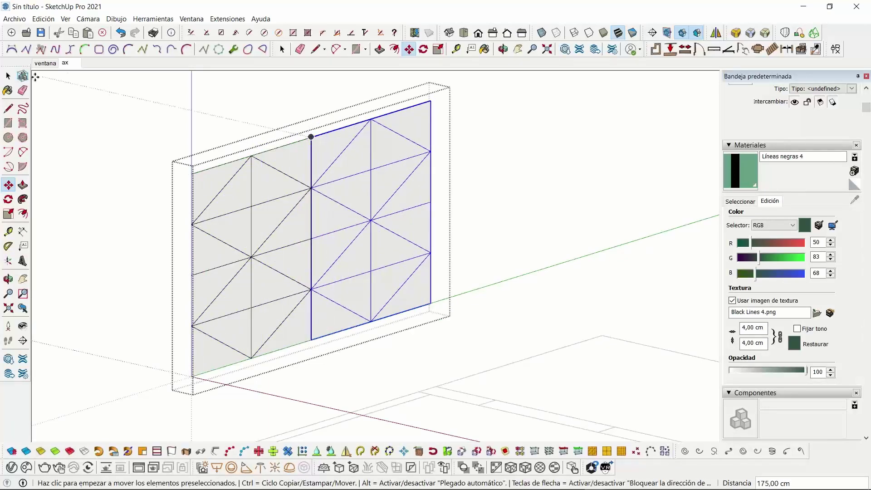
pyautogui.click(9, 76)
pyautogui.click(153, 167)
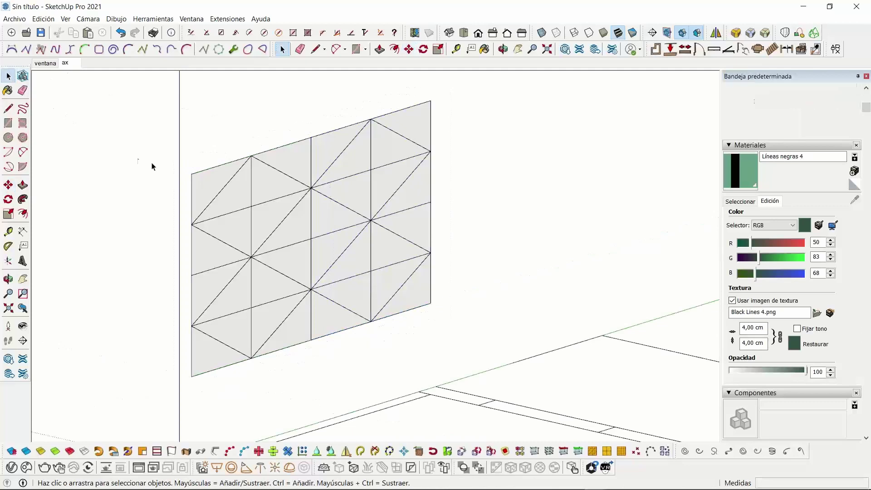
# Open the nested panel groups down to the upper corner modulo component and open that component for editing
pyautogui.click(220, 195)
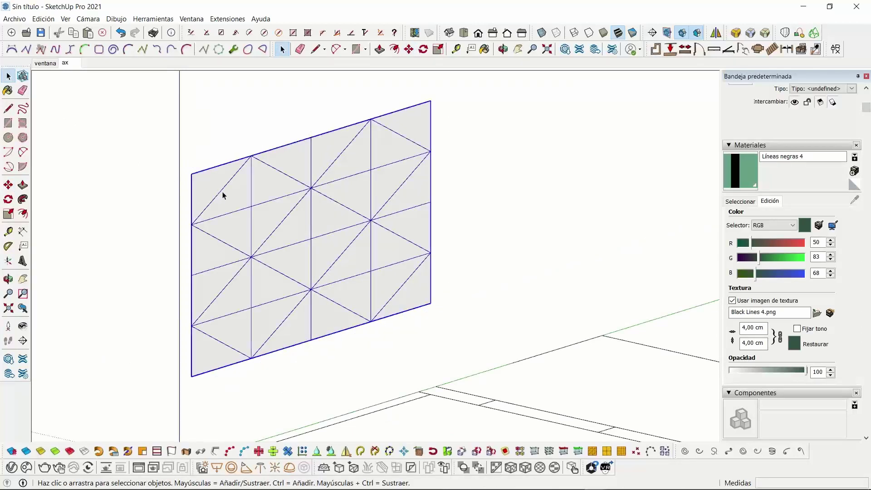
pyautogui.doubleClick(224, 195)
pyautogui.click(224, 196)
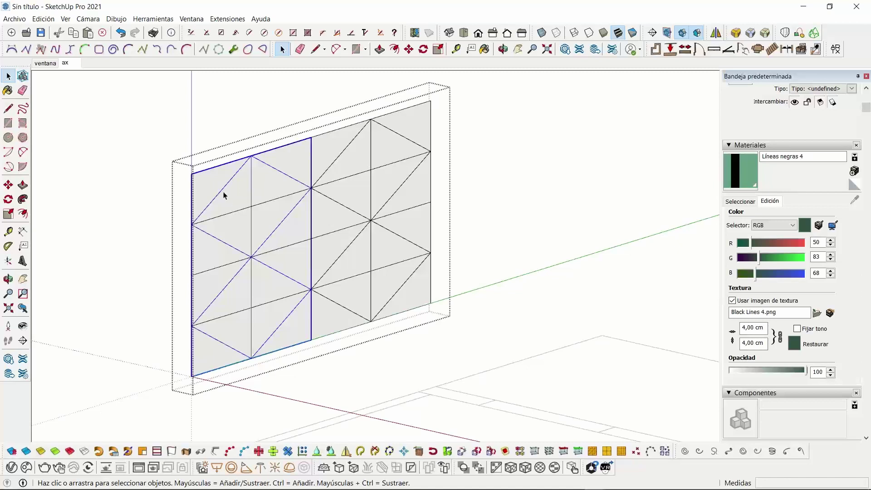
pyautogui.doubleClick(224, 195)
pyautogui.click(225, 195)
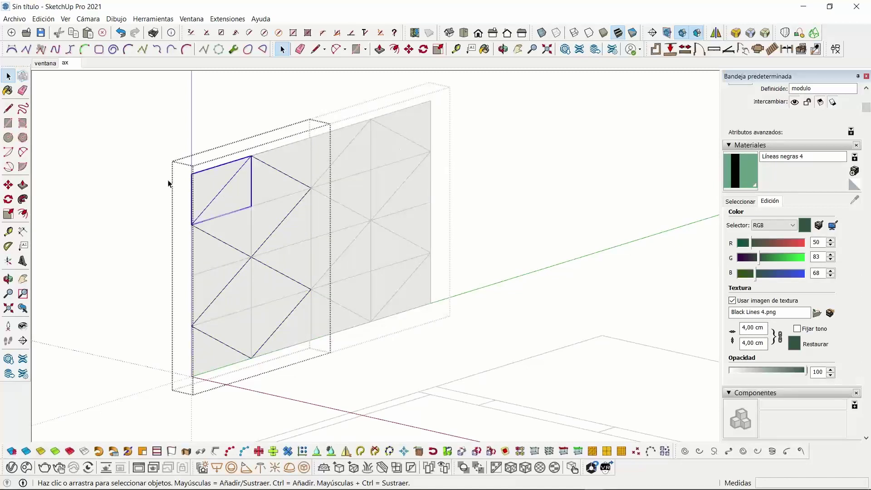
pyautogui.rightClick(234, 192)
pyautogui.click(254, 236)
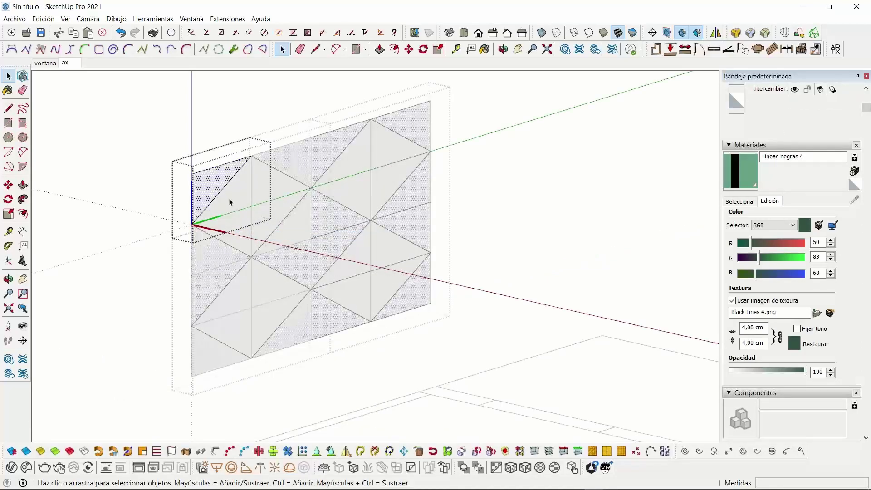
# Offset the outline of the modulo's lower triangle inward by 6 cm and again by 12 cm
pyautogui.click(234, 205)
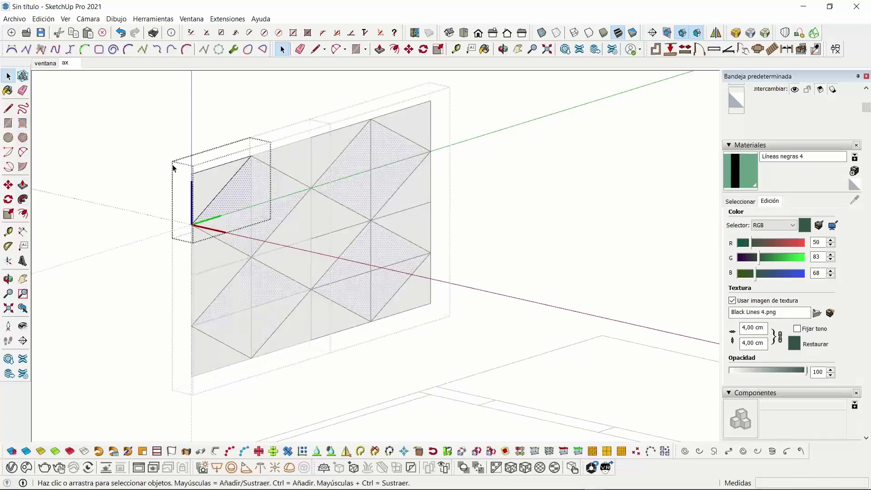
pyautogui.scroll(1, 185, 128)
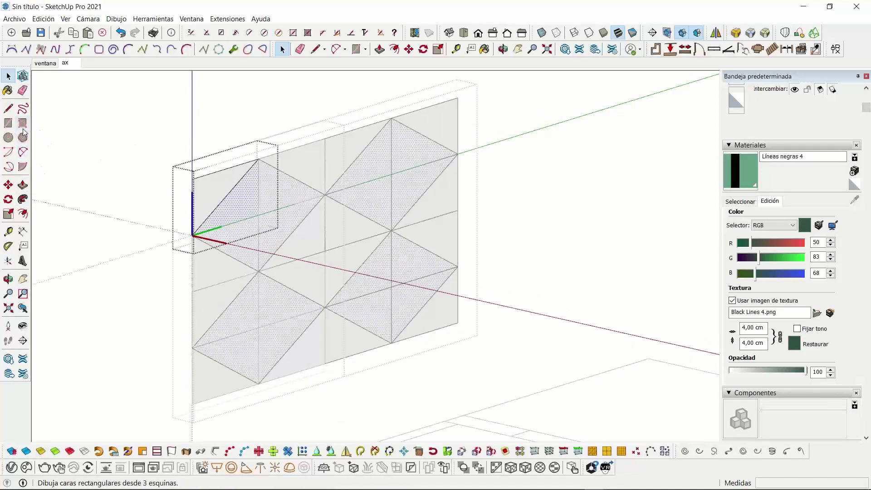
pyautogui.click(23, 213)
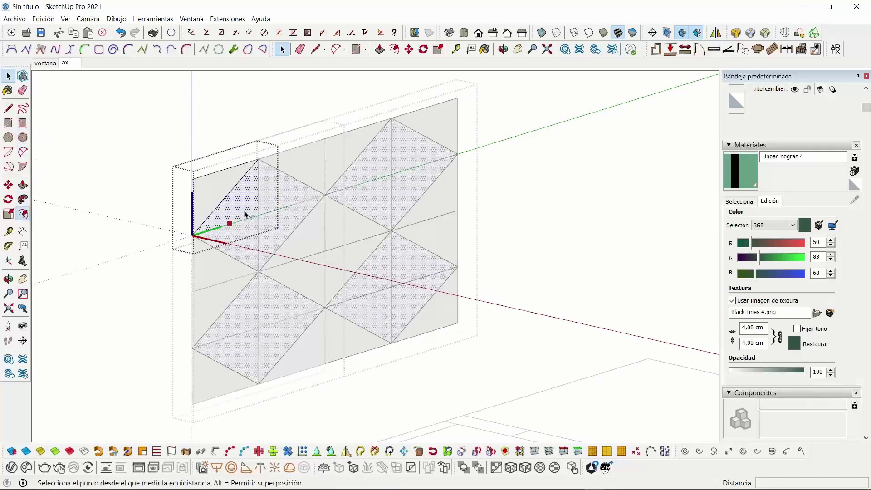
pyautogui.click(233, 188)
pyautogui.press('Escape')
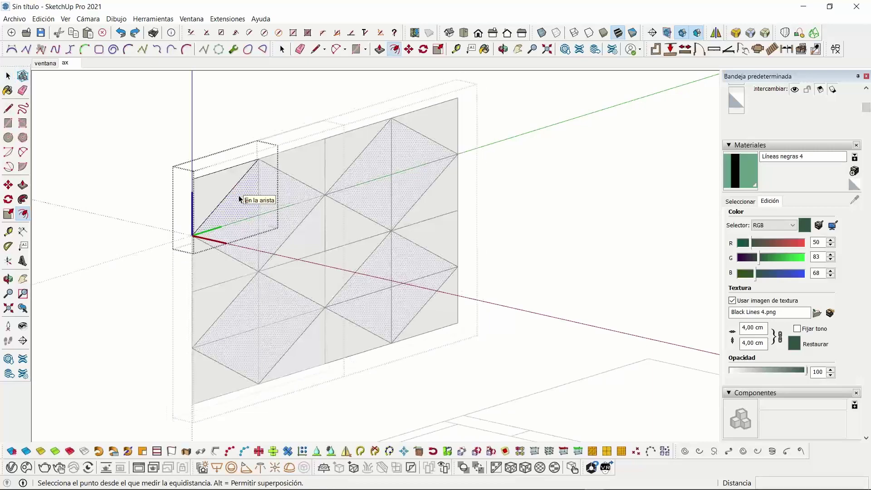
pyautogui.scroll(3, 241, 198)
pyautogui.click(234, 192)
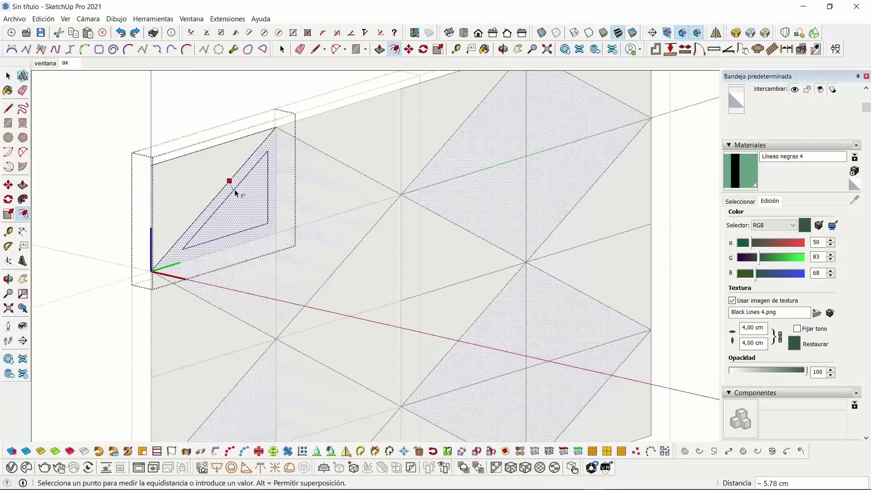
pyautogui.write('6')
pyautogui.press('Return')
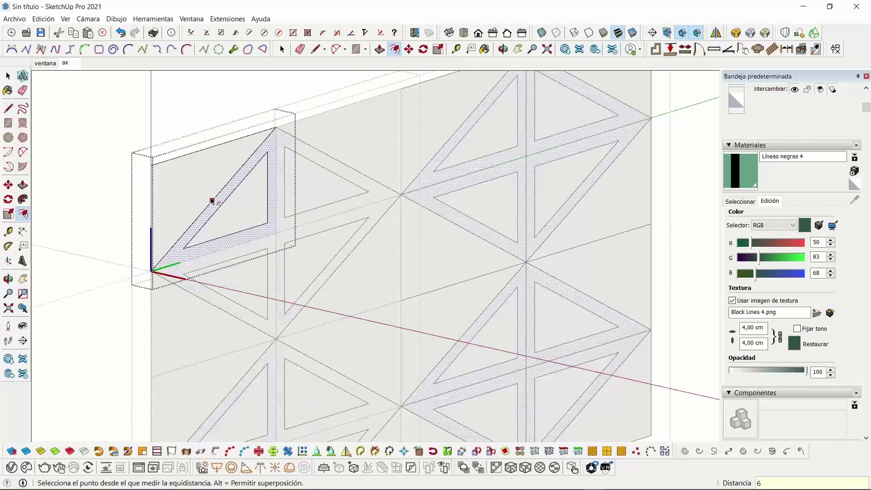
pyautogui.click(211, 200)
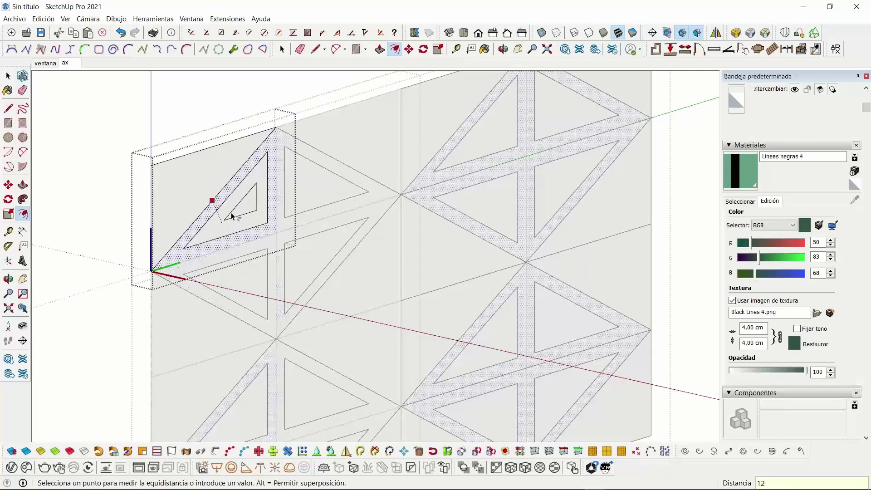
pyautogui.press('Return')
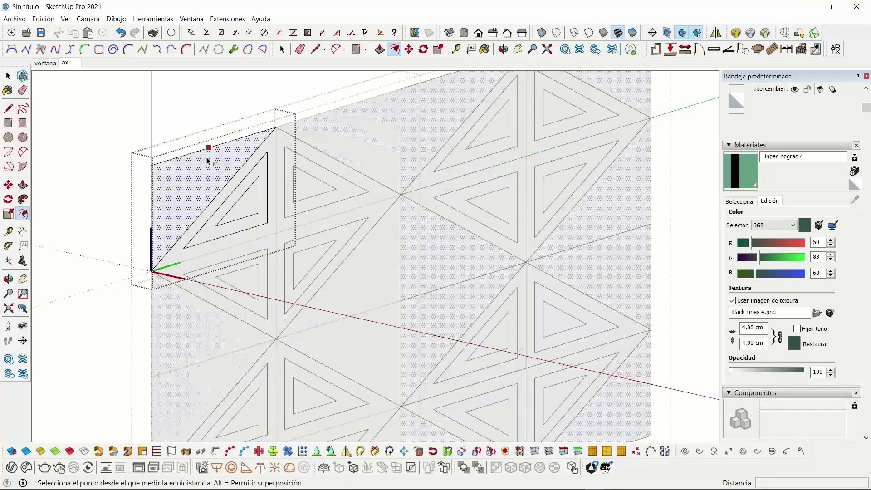
# Offset the modulo's upper triangle inward twice, matching the 6 cm and 12 cm outlines of the lower triangle
pyautogui.click(181, 166)
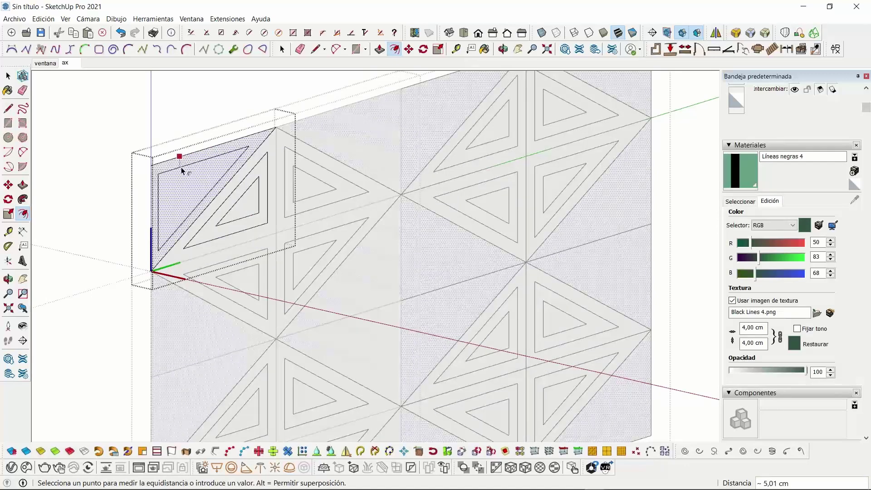
pyautogui.write('5')
pyautogui.press('Return')
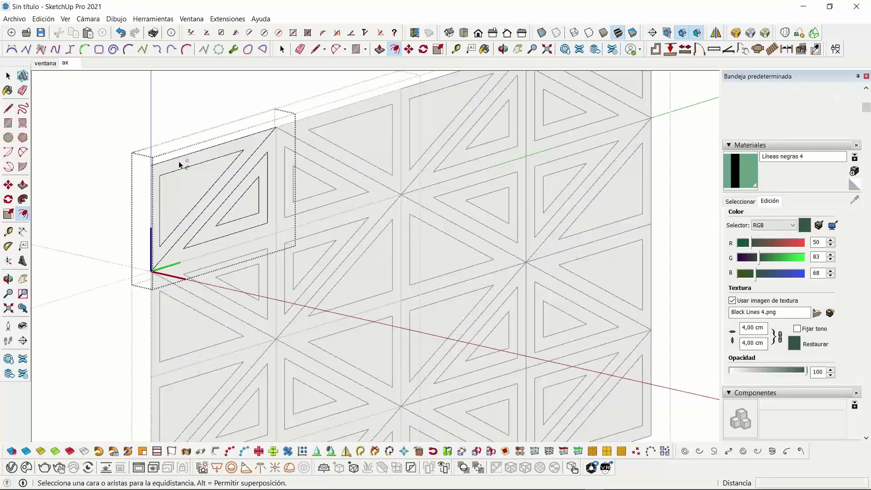
pyautogui.click(181, 164)
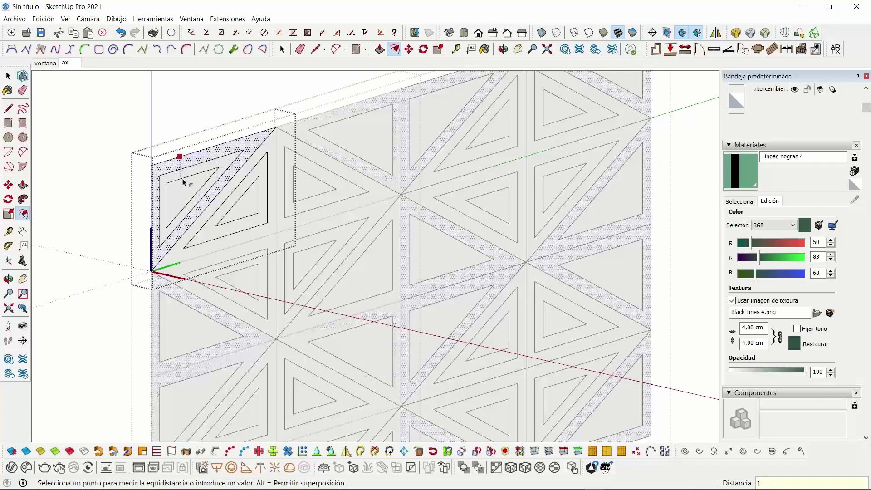
pyautogui.press('Return')
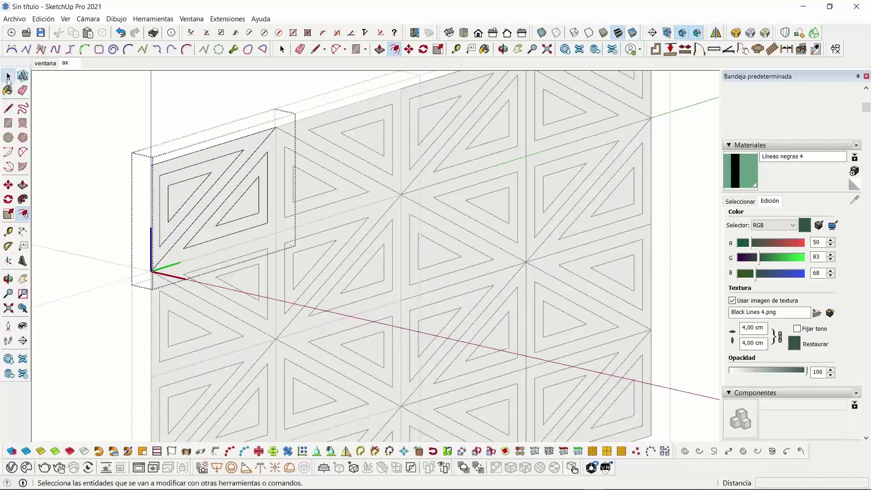
pyautogui.press('space')
# Choose Color A07 from the Colores material library and paint the outer band of the upper triangle
pyautogui.scroll(-15, 870, 266)
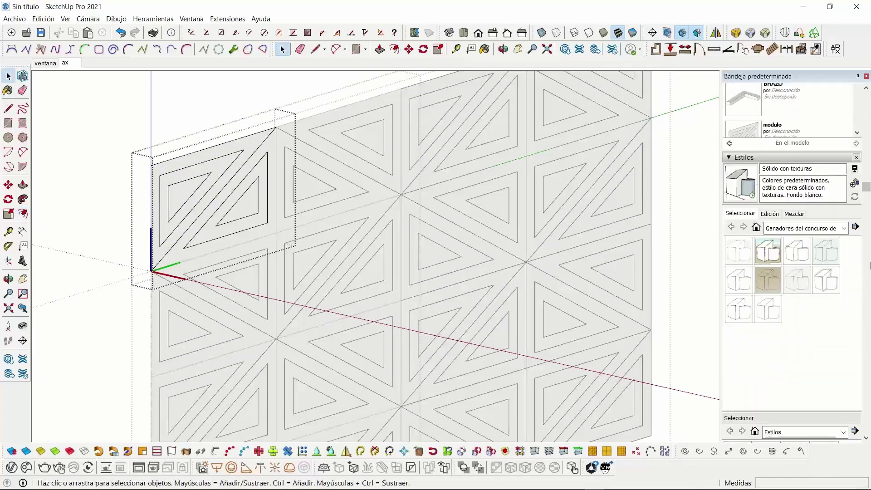
pyautogui.scroll(15, 870, 265)
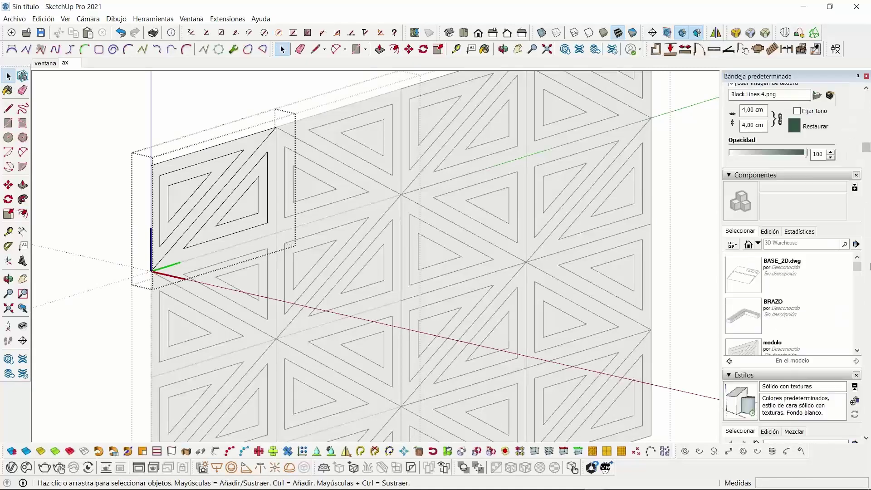
pyautogui.click(747, 202)
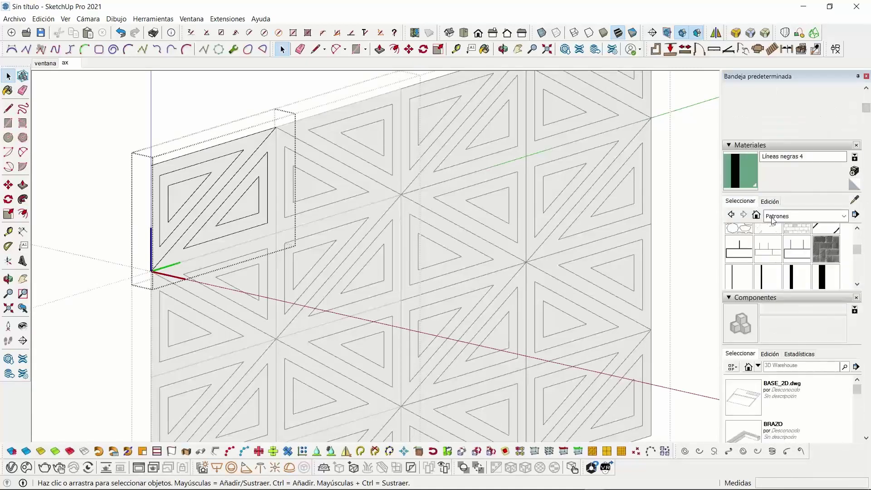
pyautogui.click(783, 217)
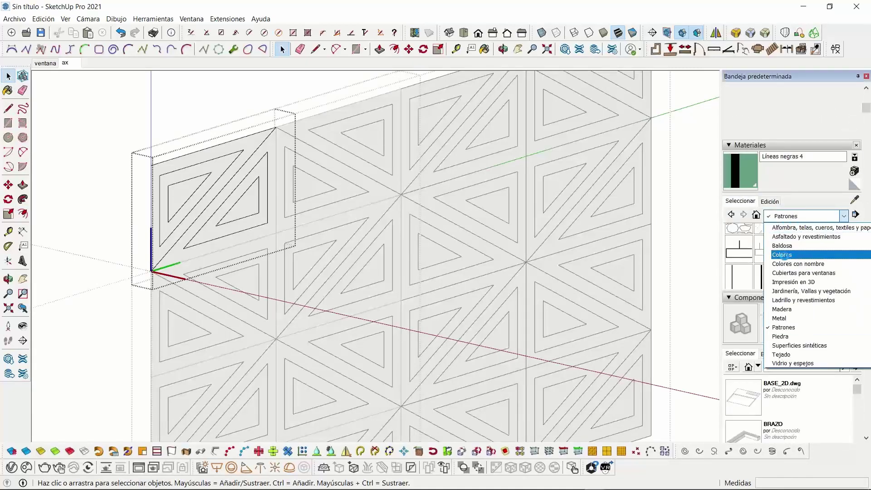
pyautogui.click(786, 254)
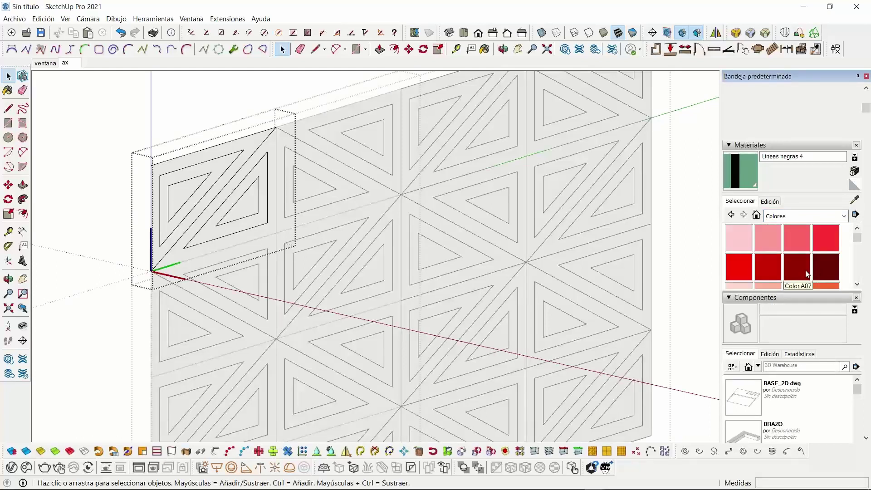
pyautogui.click(798, 271)
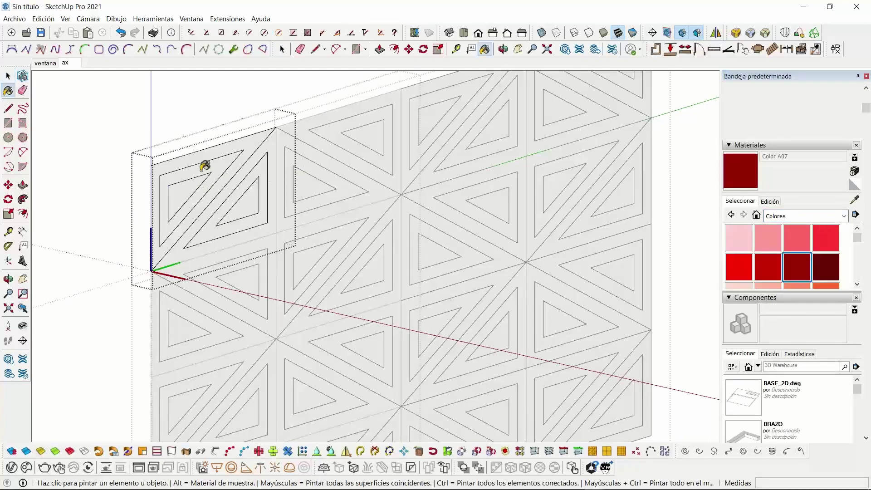
pyautogui.click(220, 147)
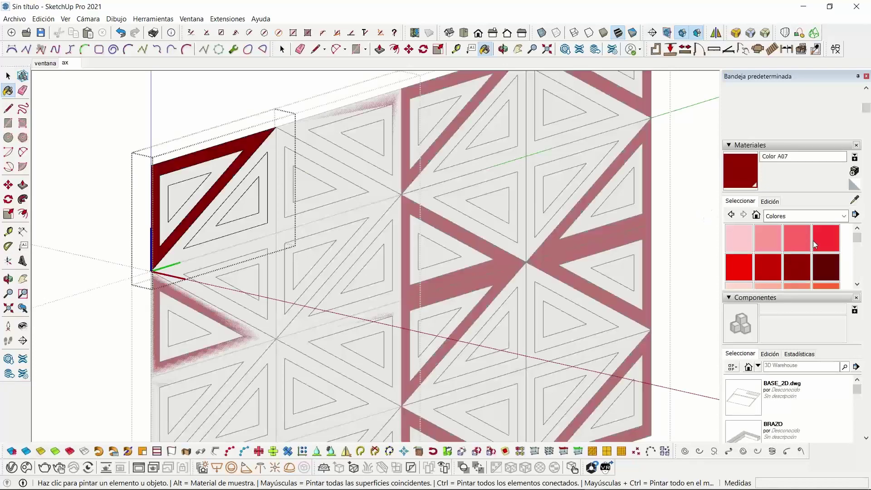
# Paint the upper triangle's middle band with Color A03 and its inner triangle with Color A02
pyautogui.click(798, 248)
pyautogui.click(226, 158)
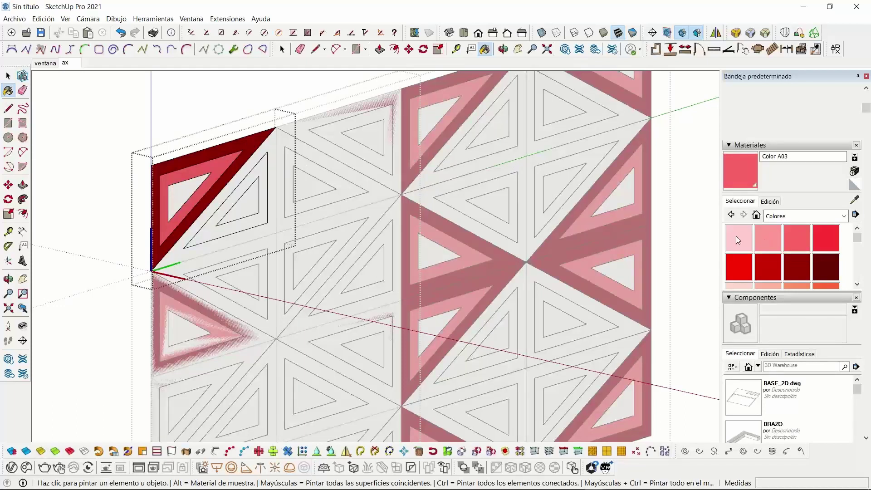
pyautogui.click(769, 237)
pyautogui.click(182, 185)
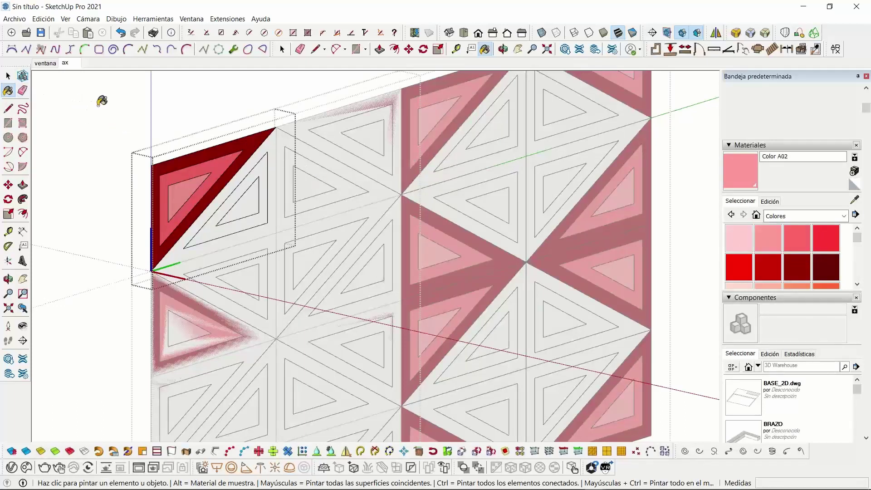
# Close the modulo component and reopen the same component for editing
pyautogui.rightClick(113, 111)
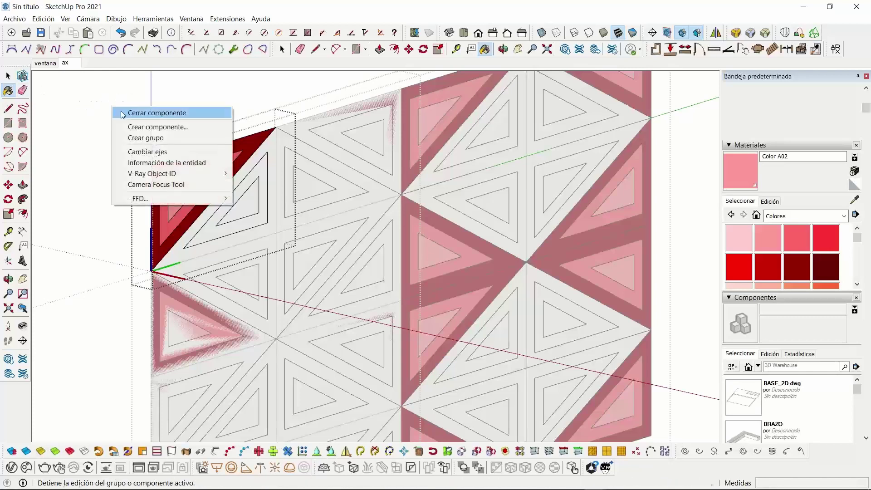
pyautogui.click(116, 110)
pyautogui.click(282, 49)
pyautogui.rightClick(244, 214)
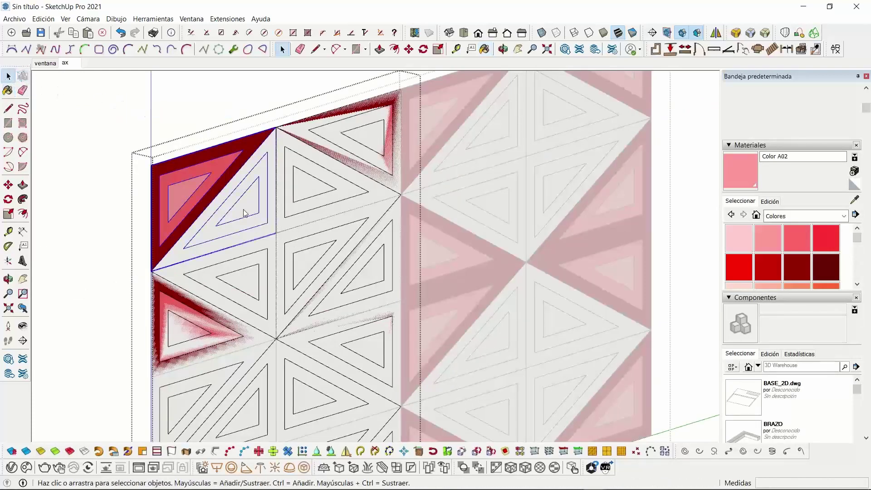
pyautogui.click(288, 237)
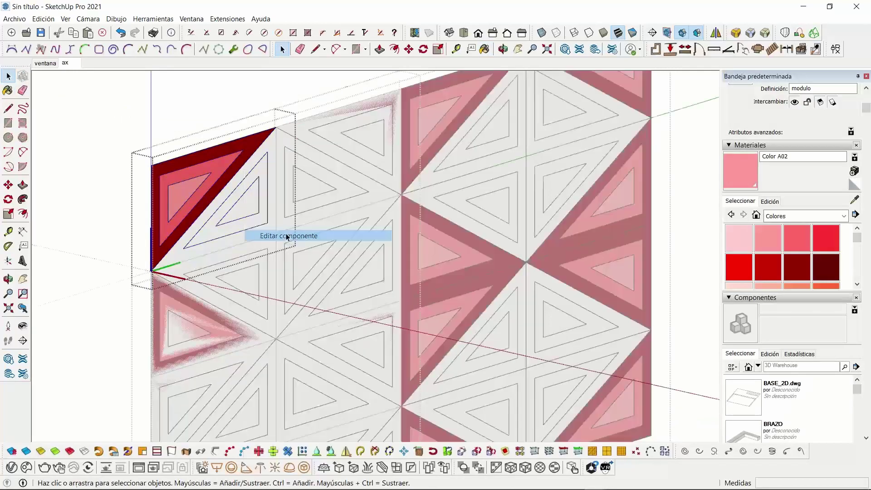
# Sample Color A02 from the upper triangle's centre and paint the lower triangle's inner face with it
pyautogui.click(855, 200)
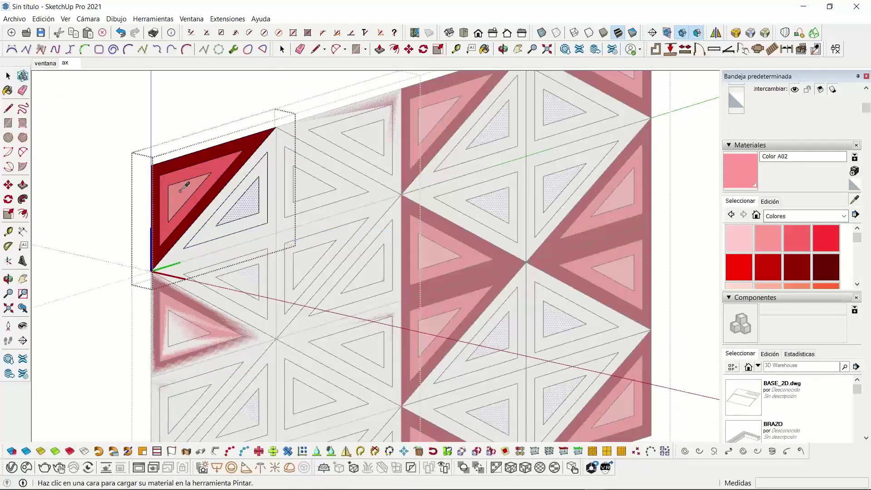
pyautogui.click(184, 186)
pyautogui.click(252, 202)
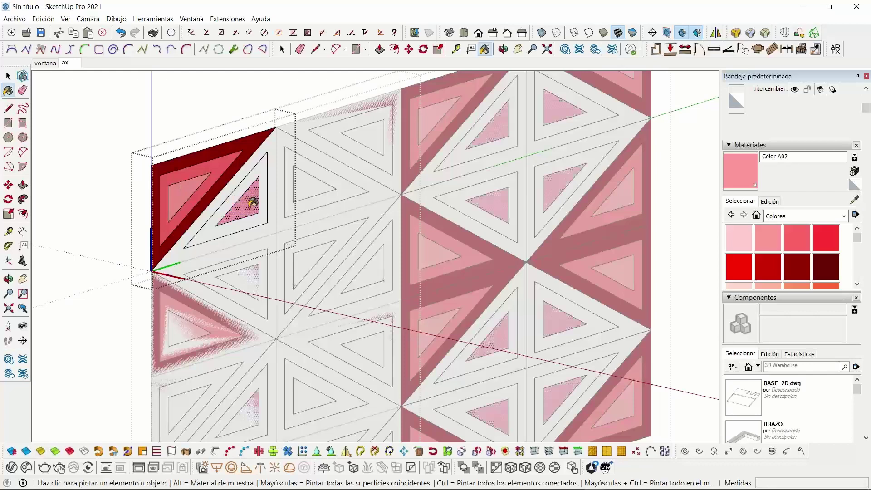
# Sample Color A03 from the upper triangle's middle band and paint the lower triangle's middle band with it
pyautogui.click(8, 76)
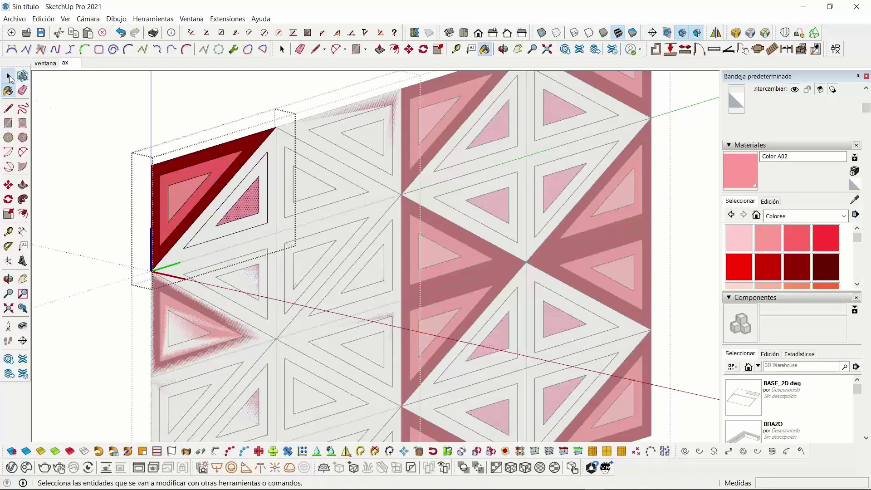
pyautogui.click(261, 173)
pyautogui.click(853, 201)
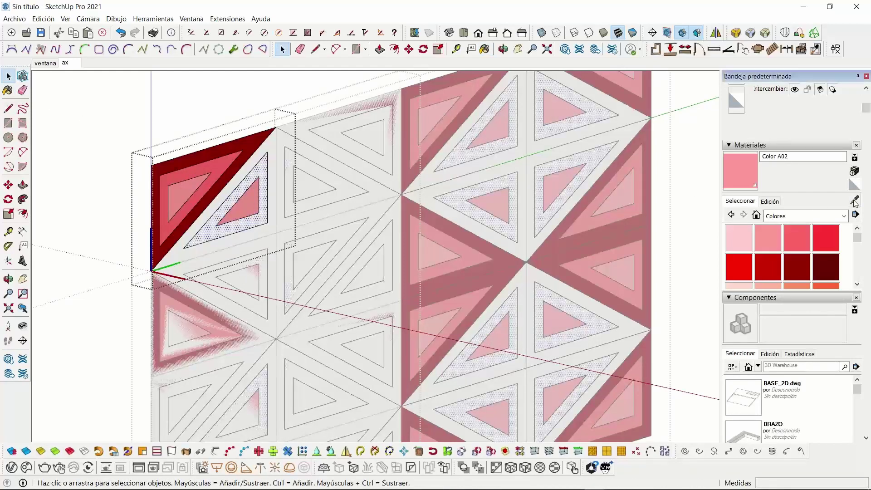
pyautogui.click(221, 162)
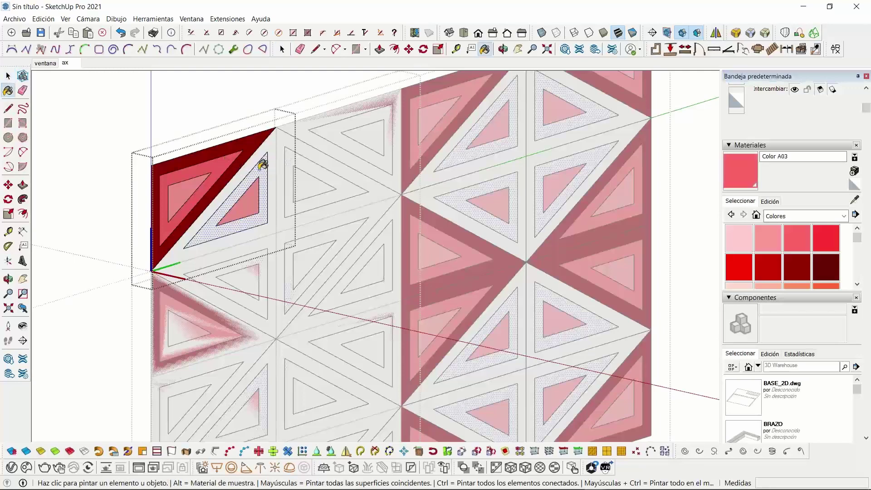
pyautogui.click(268, 167)
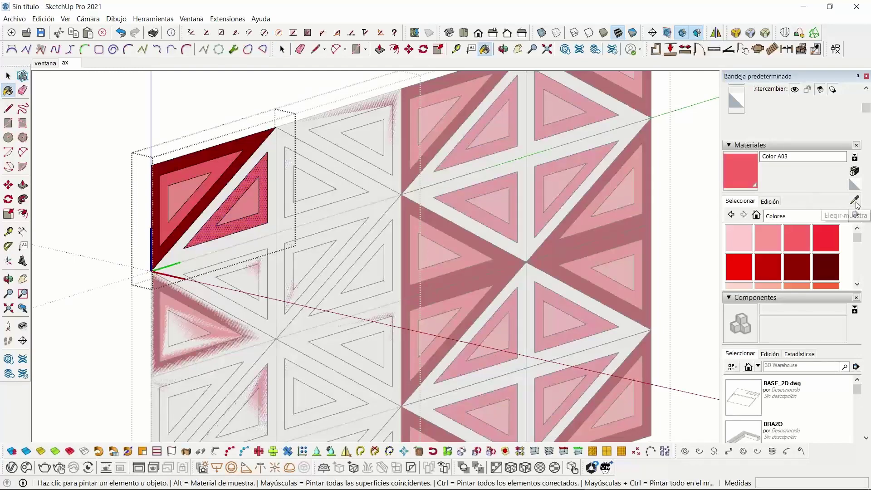
# Paint the lower triangle's outer band with Color A07 sampled from the upper triangle, and leave the component's editing
pyautogui.click(8, 76)
pyautogui.click(9, 77)
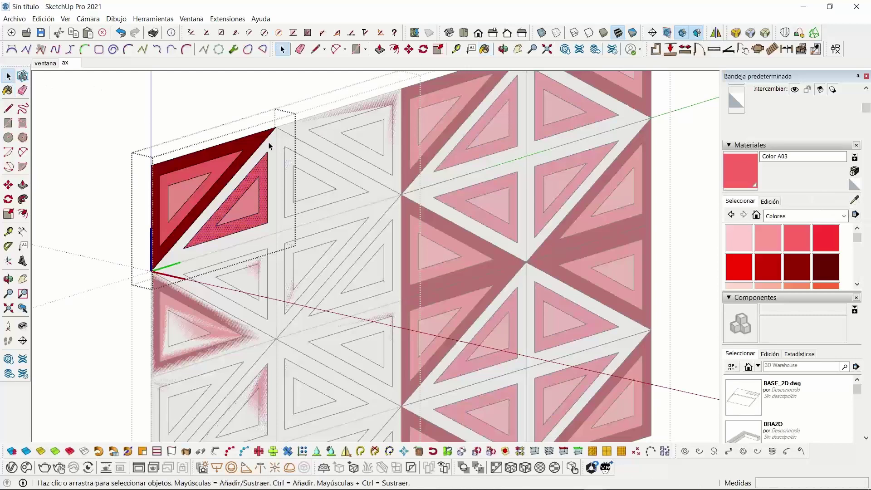
pyautogui.click(271, 146)
pyautogui.click(854, 200)
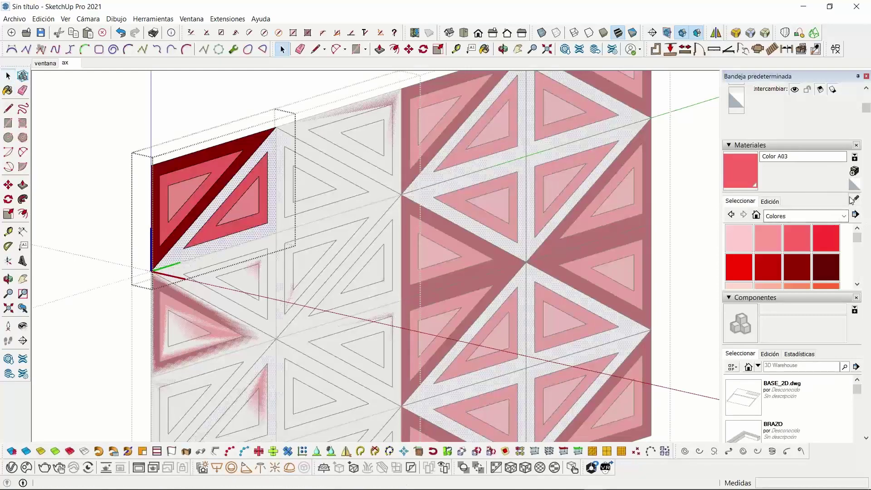
pyautogui.click(271, 139)
pyautogui.click(272, 142)
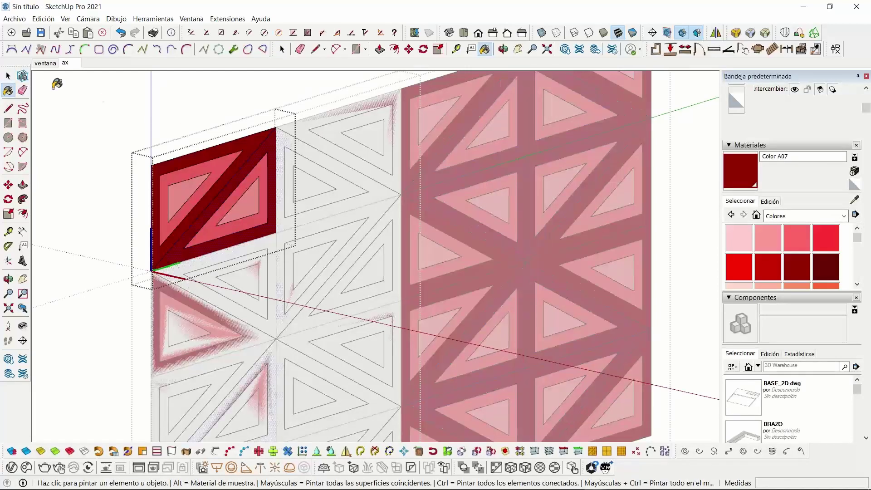
pyautogui.click(8, 76)
pyautogui.press('Escape')
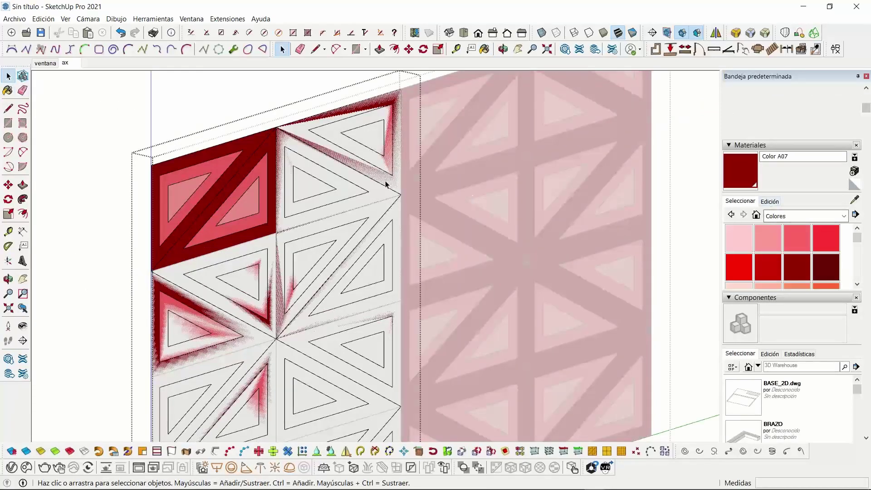
pyautogui.doubleClick(177, 191)
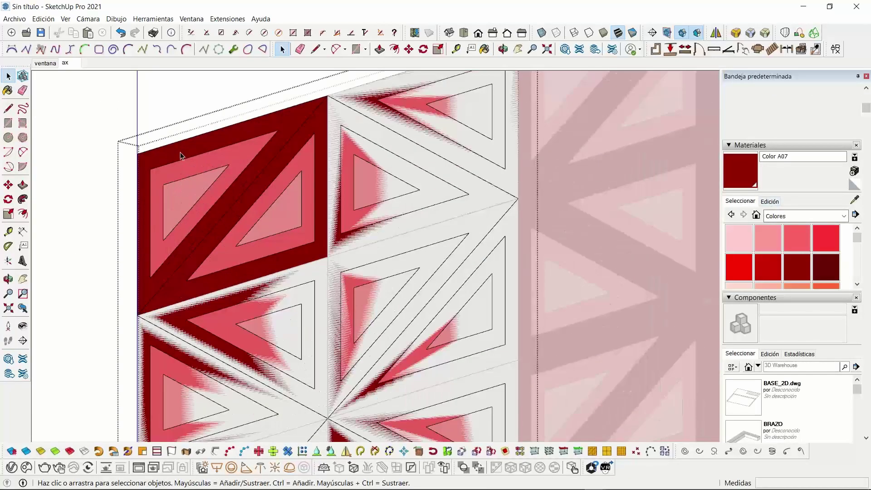
# Pull the upper triangle's outer band out 2 cm, extrude its middle band outward with Push/Pull, and close the component
pyautogui.scroll(3, 181, 154)
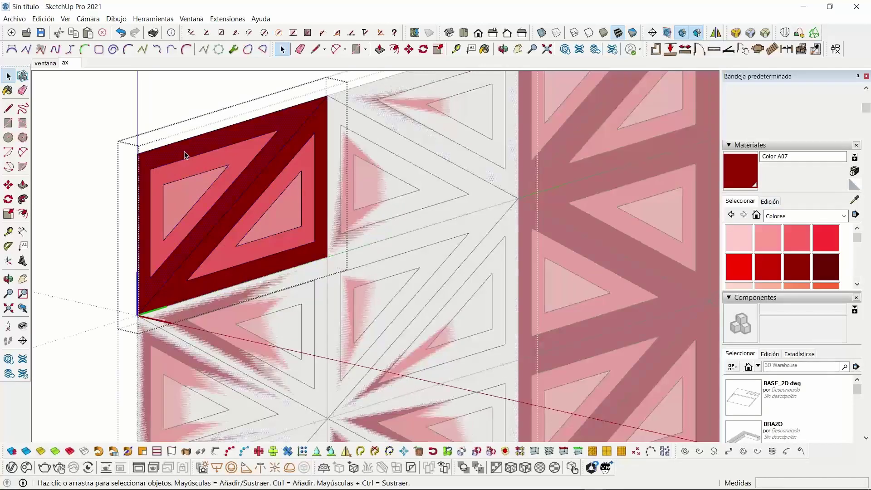
pyautogui.click(23, 185)
pyautogui.click(207, 142)
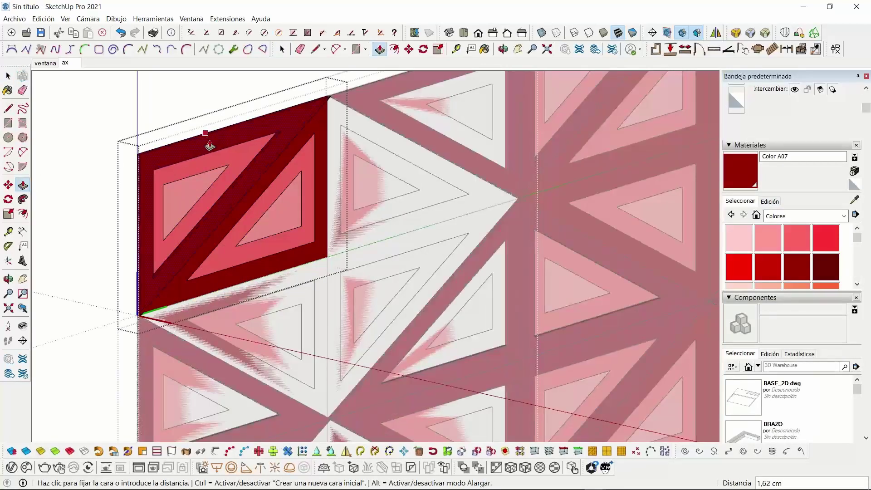
pyautogui.press('Return')
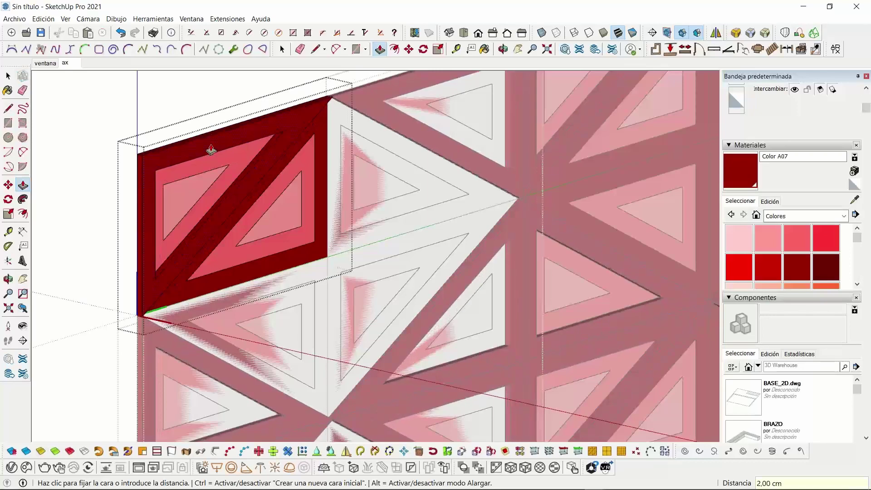
pyautogui.click(226, 162)
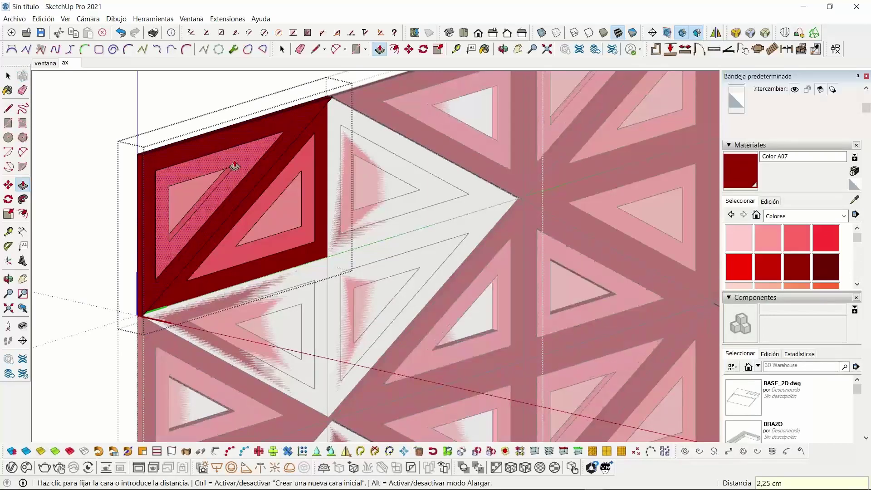
pyautogui.moveTo(144, 280); pyautogui.dragTo(170, 266, button='middle')
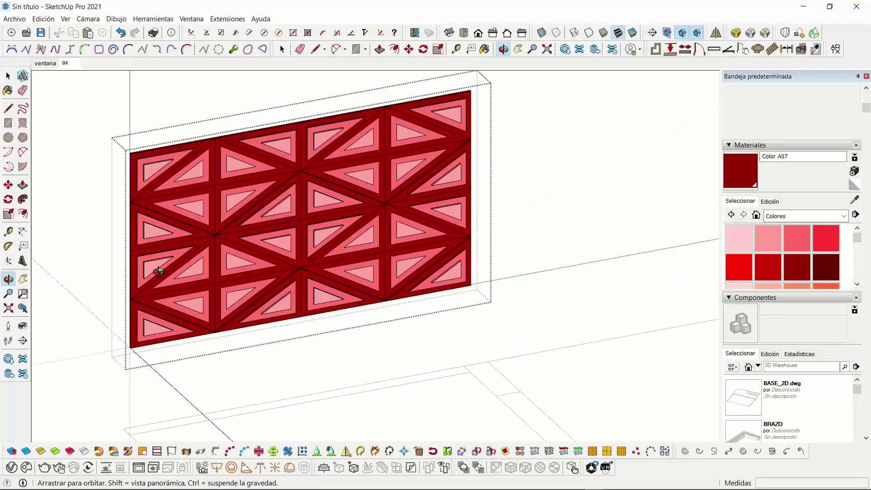
pyautogui.click(544, 154)
# Unhide all the hidden objects so the room's walls, windows, wainscot and armchair are shown together with the panel
pyautogui.scroll(-3, 546, 163)
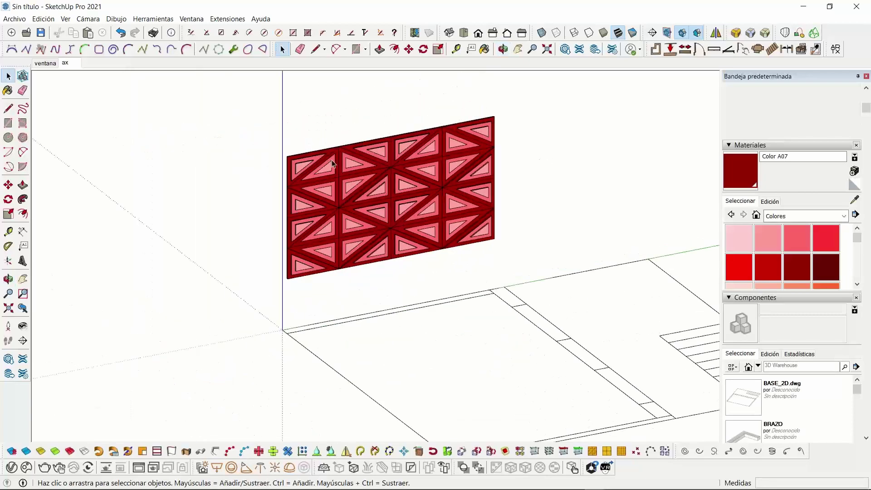
pyautogui.scroll(5, 334, 164)
pyautogui.click(247, 156)
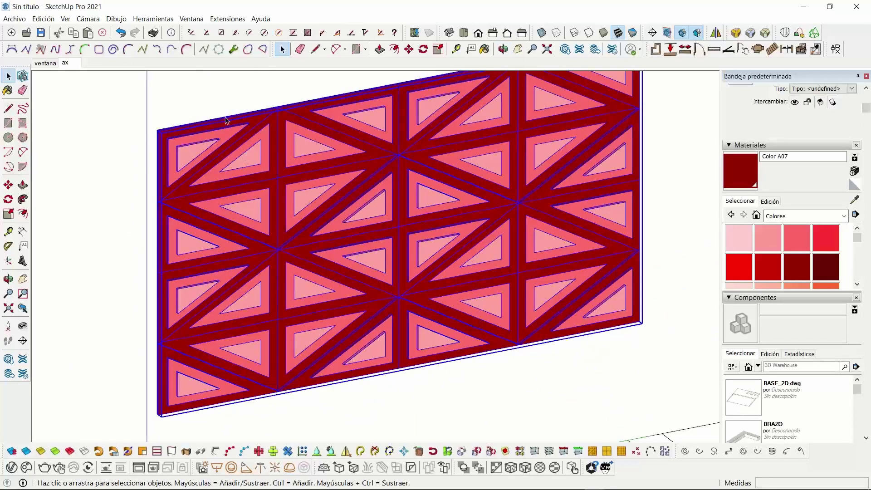
pyautogui.click(221, 98)
pyautogui.scroll(-4, 218, 178)
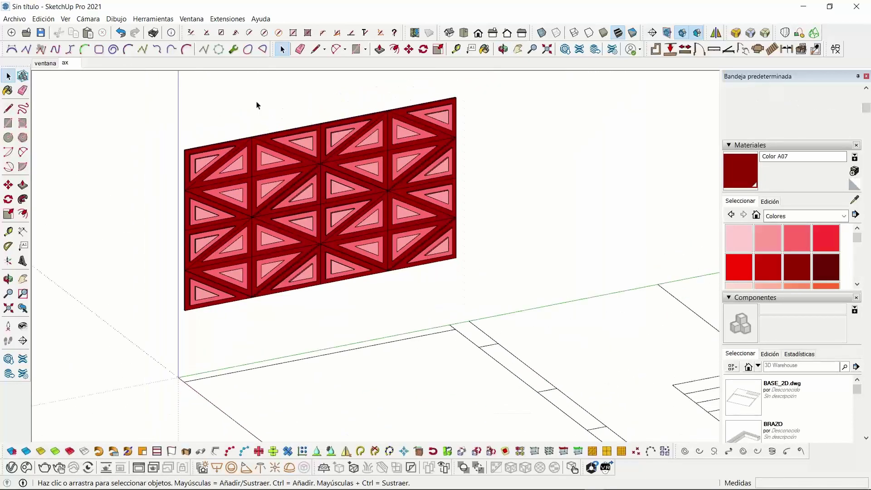
pyautogui.moveTo(258, 107); pyautogui.dragTo(141, 81, button='middle')
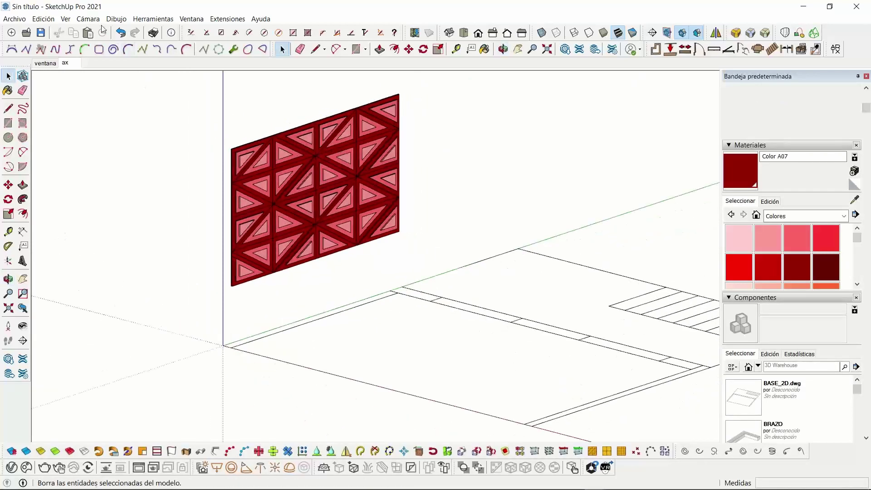
pyautogui.click(48, 20)
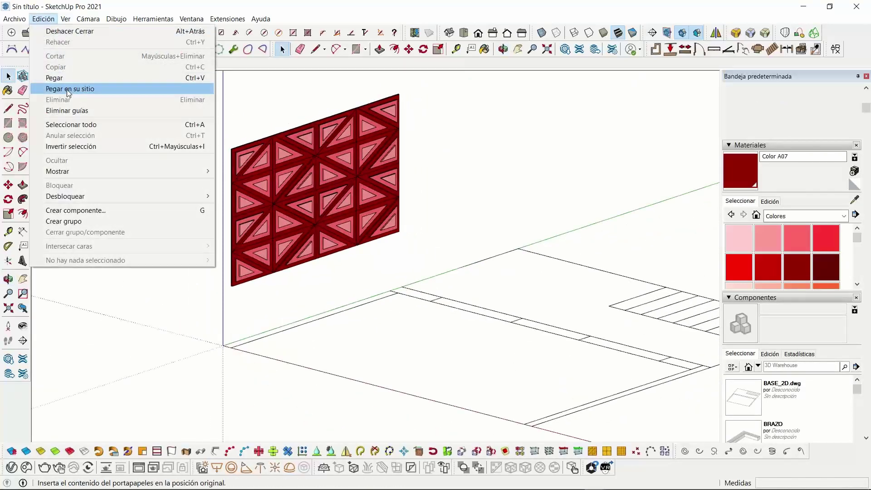
pyautogui.moveTo(86, 171)
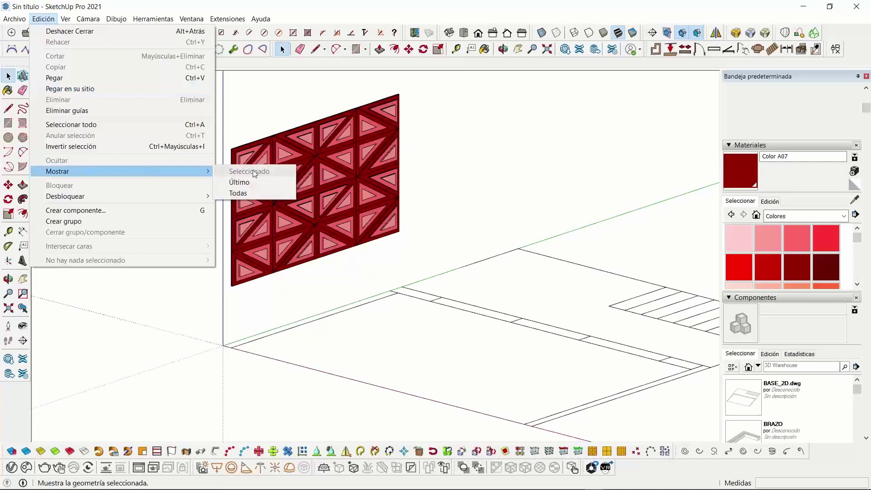
pyautogui.click(257, 194)
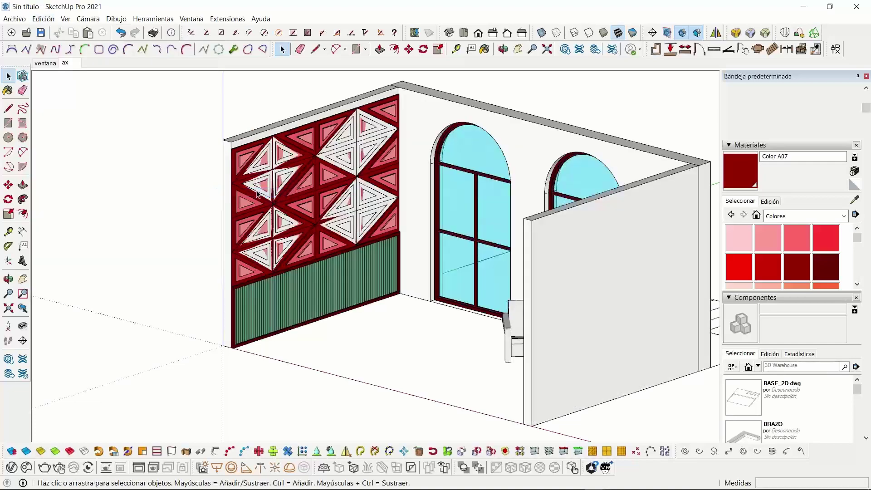
# Move the triangle panel 2 cm along the red axis out from the wall, and clear the selection
pyautogui.click(385, 133)
pyautogui.press('m')
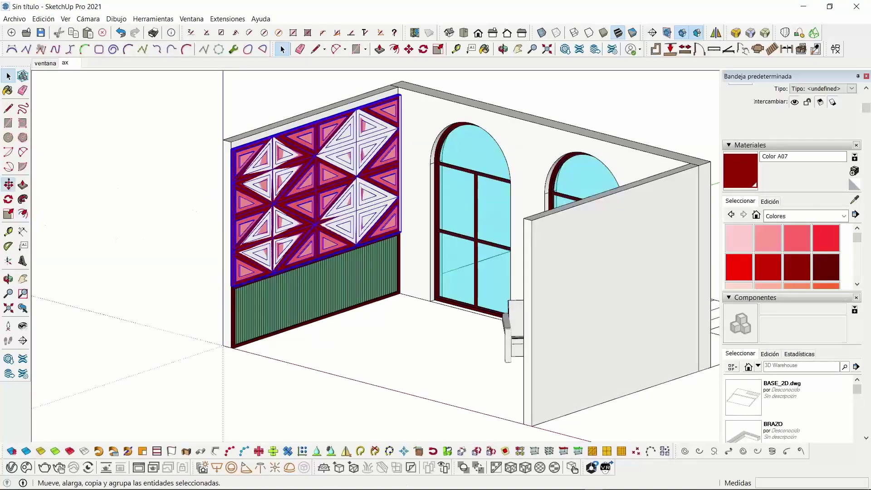
pyautogui.click(149, 286)
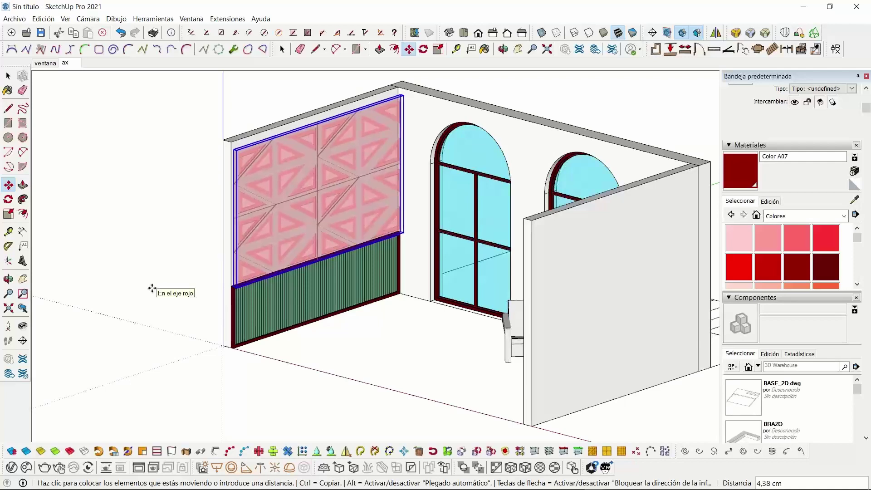
pyautogui.press('Return')
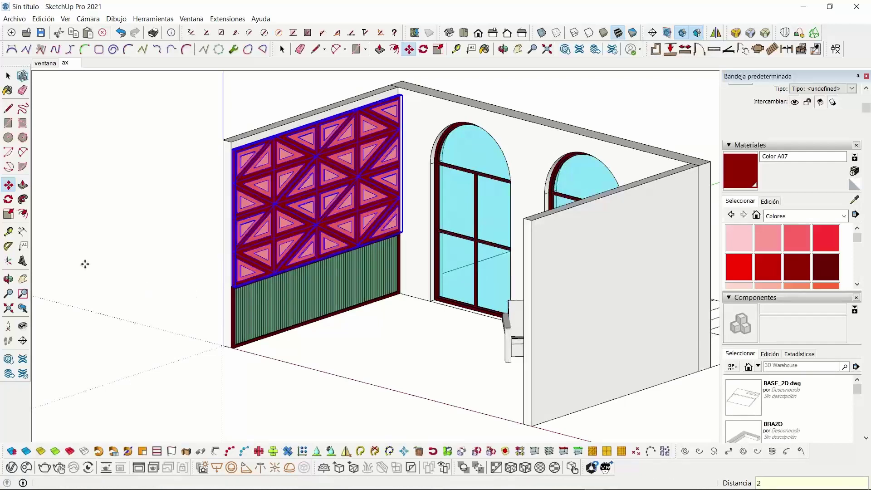
pyautogui.click(6, 78)
pyautogui.click(116, 147)
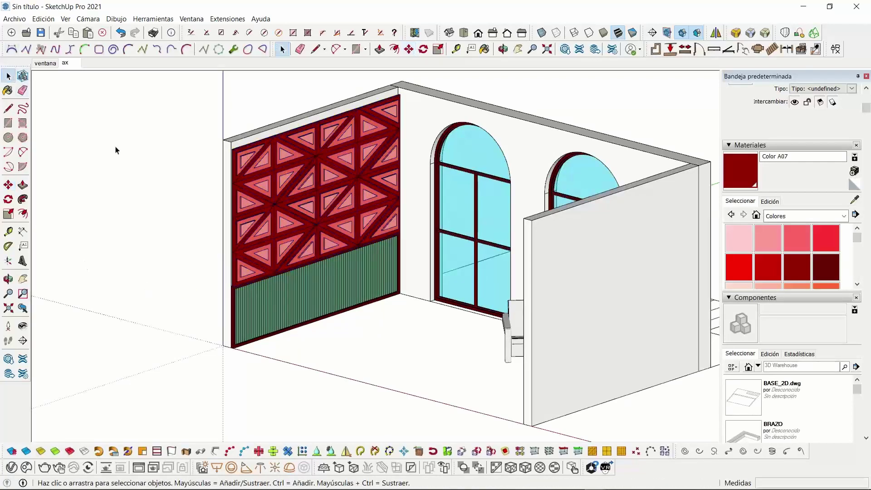
# Examine how the triangle panel sits on the wall above the striped wainscot, from close up and from several angles
pyautogui.scroll(-2, 152, 173)
pyautogui.moveTo(155, 186)
pyautogui.mouseDown(button='middle')
pyautogui.moveTo(233, 166)
pyautogui.moveTo(169, 182)
pyautogui.mouseUp(button='middle')
pyautogui.scroll(6, 223, 245)
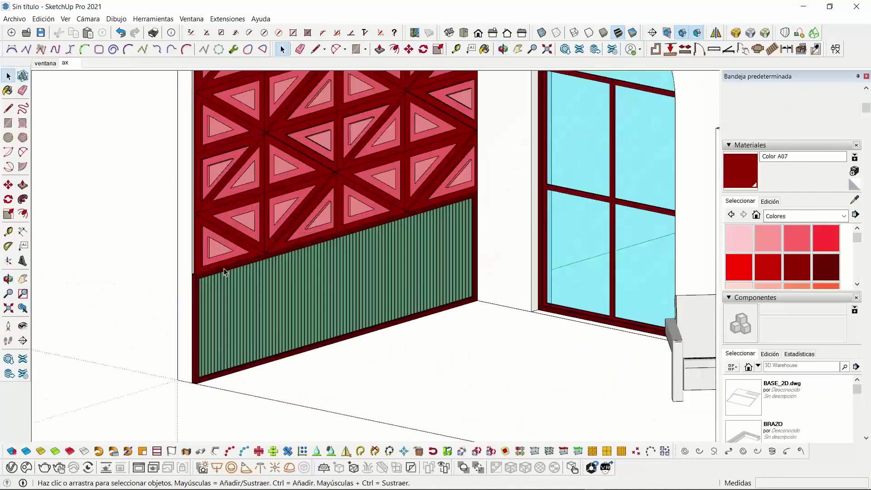
pyautogui.moveTo(204, 270); pyautogui.dragTo(271, 259, button='middle')
pyautogui.scroll(-5, 272, 258)
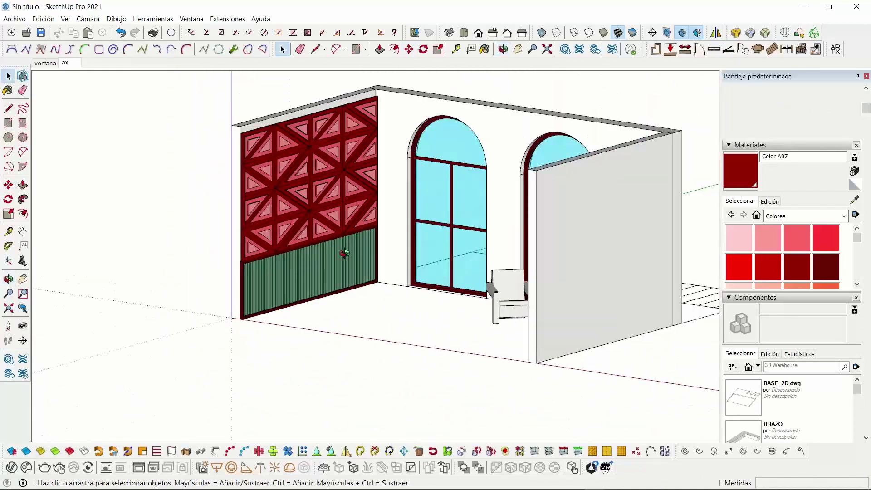
pyautogui.moveTo(341, 250); pyautogui.dragTo(272, 269, button='middle')
pyautogui.moveTo(335, 207); pyautogui.dragTo(445, 237, button='middle')
pyautogui.scroll(4, 140, 168)
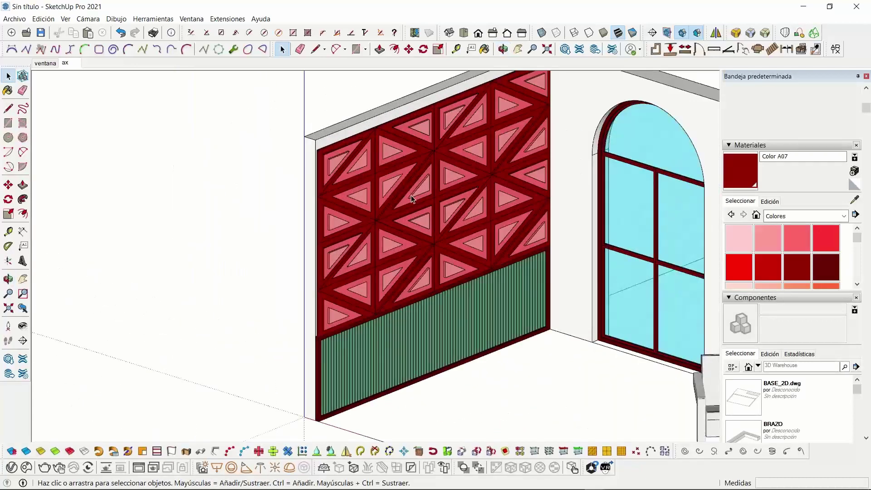
pyautogui.click(371, 171)
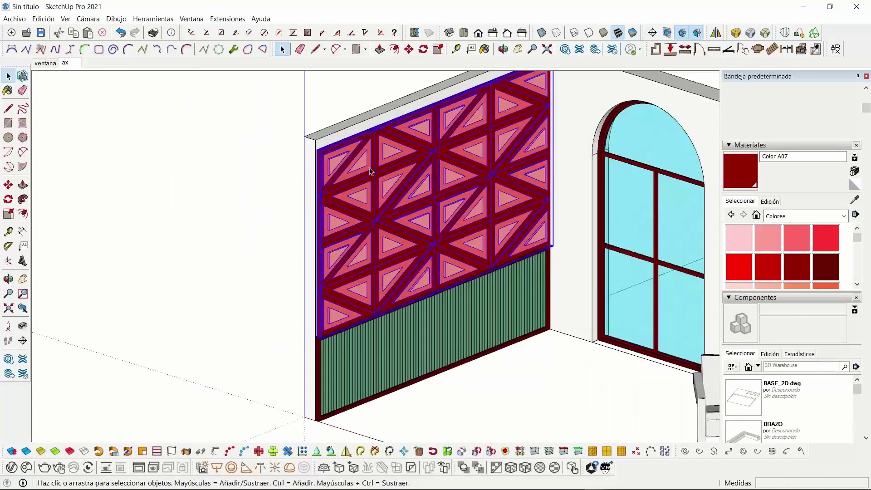
pyautogui.click(8, 186)
pyautogui.scroll(-8, 111, 192)
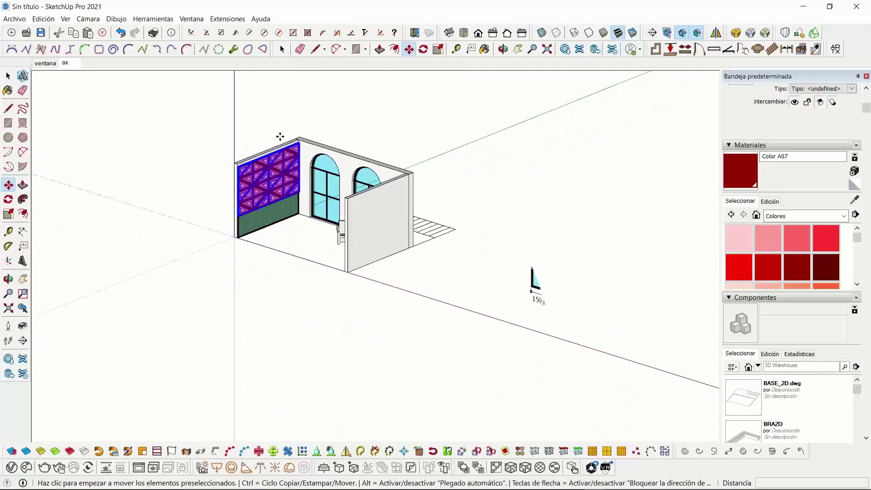
pyautogui.click(8, 76)
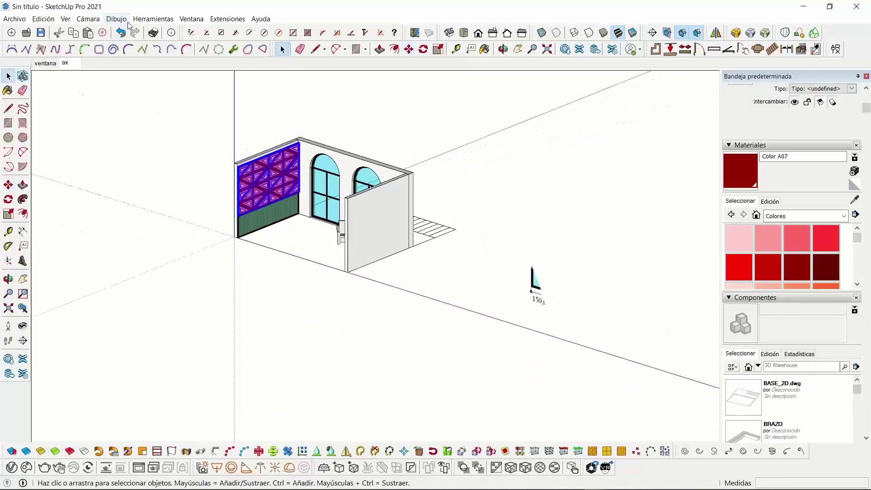
# Fit the whole model in the view and clear the selection
pyautogui.click(91, 21)
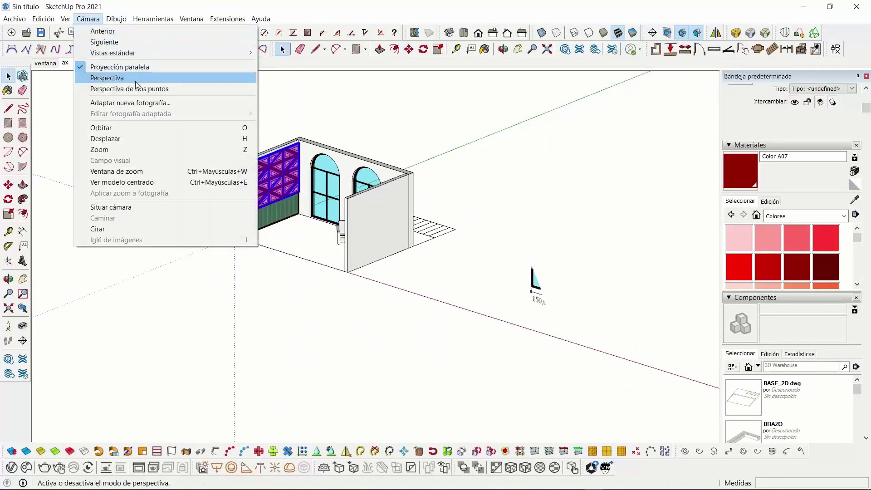
pyautogui.click(137, 182)
pyautogui.scroll(-3, 114, 148)
pyautogui.click(108, 101)
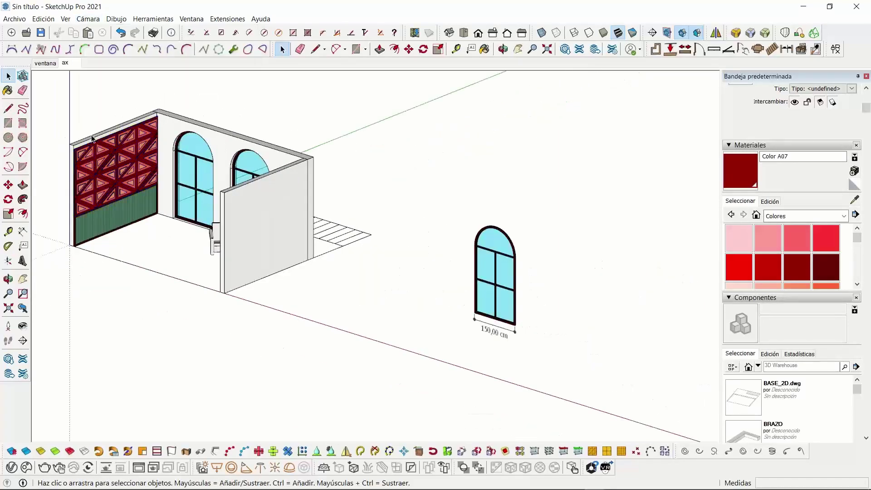
# Move the armchair about 253 cm across the floor toward the panelled wall, and clear the selection
pyautogui.keyDown('shift'); pyautogui.moveTo(77, 145); pyautogui.dragTo(144, 148, button='middle'); pyautogui.keyUp('shift')
pyautogui.scroll(3, 142, 154)
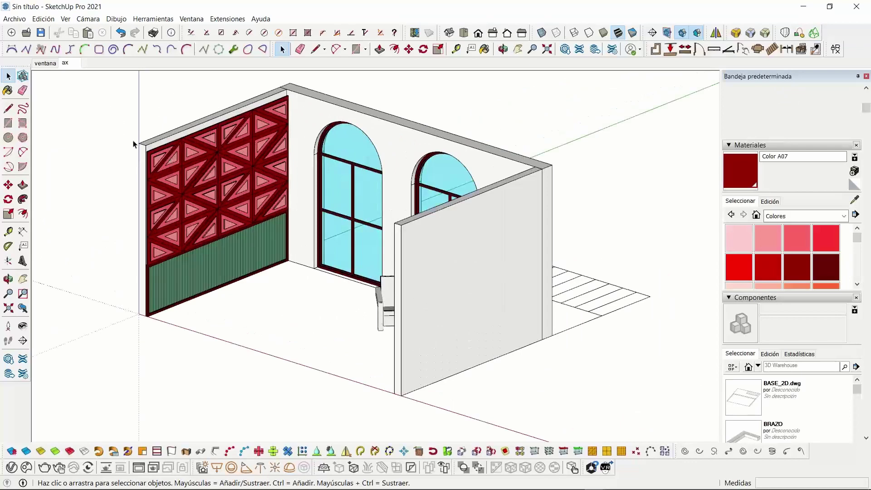
pyautogui.moveTo(187, 245); pyautogui.dragTo(263, 249, button='middle')
pyautogui.click(411, 297)
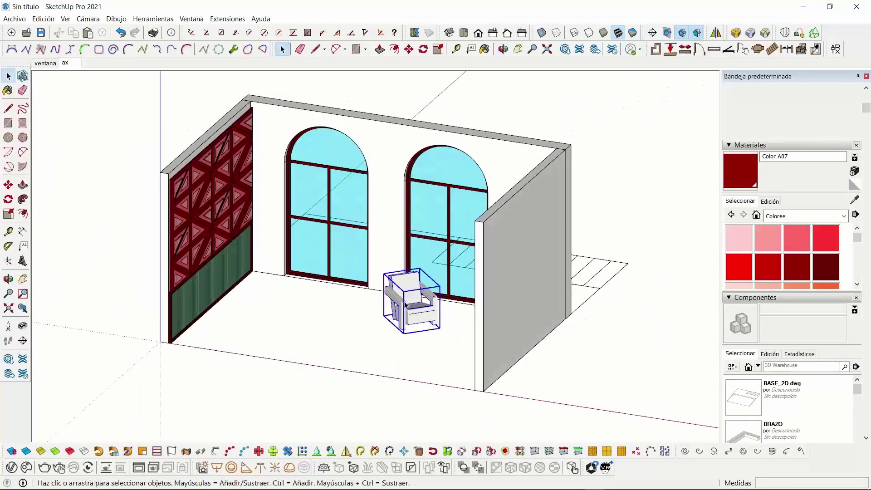
pyautogui.click(9, 186)
pyautogui.click(8, 186)
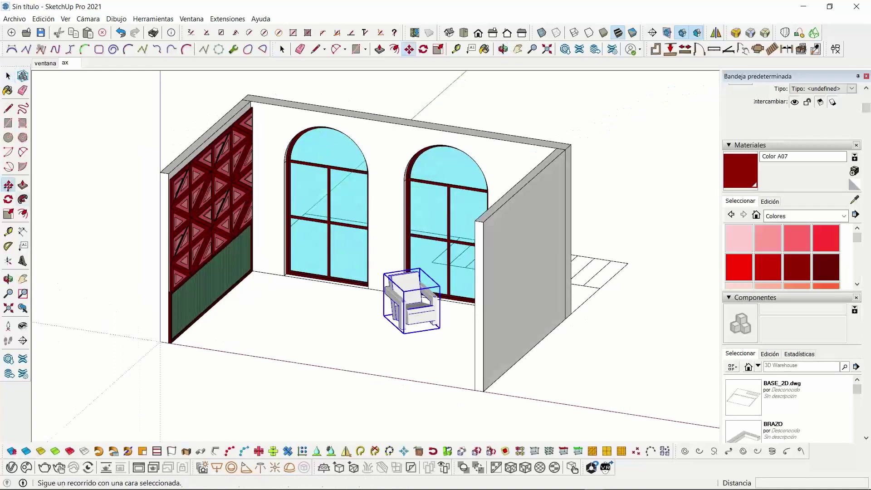
pyautogui.click(334, 401)
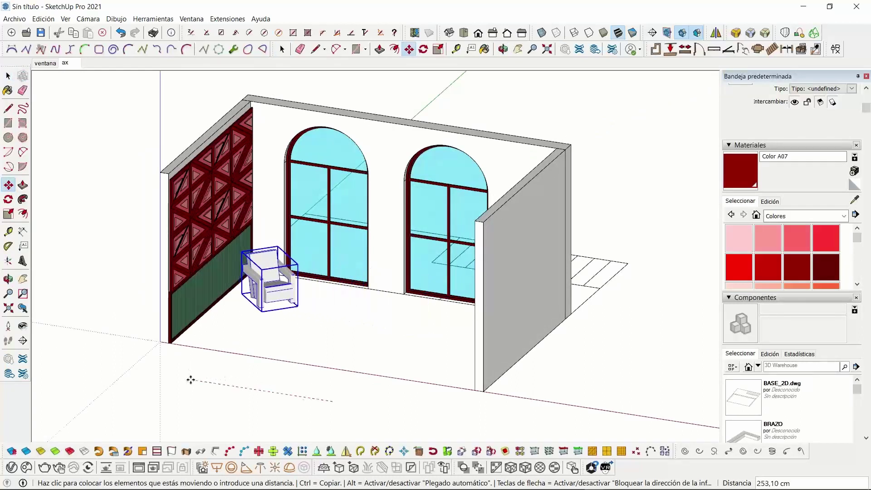
pyautogui.click(189, 380)
pyautogui.click(8, 77)
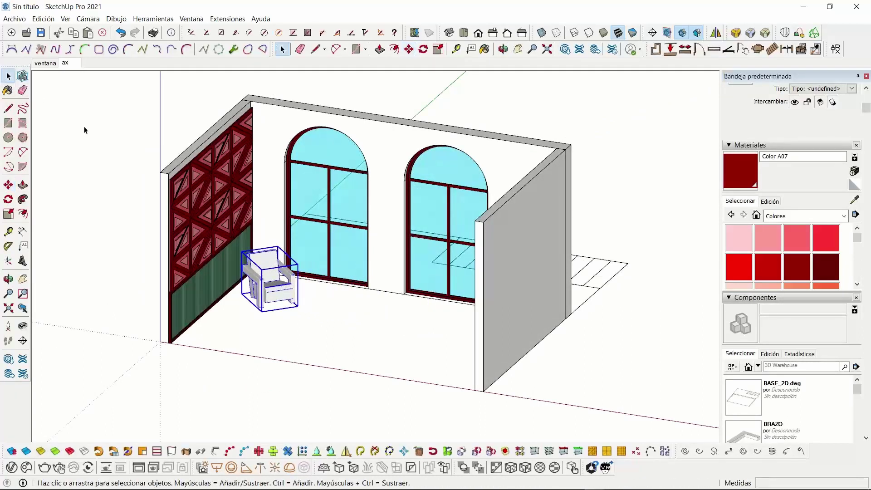
pyautogui.click(85, 131)
# Draw a 547 by 350 cm floor rectangle between opposite inner corners of the room, starting at the front foot of the wainscot
pyautogui.moveTo(198, 259); pyautogui.dragTo(408, 149, button='middle')
pyautogui.scroll(3, 232, 193)
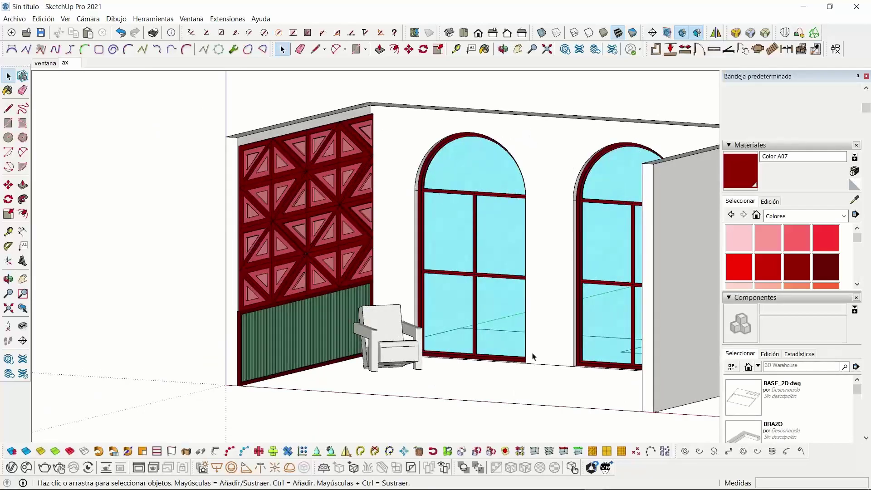
pyautogui.scroll(-8, 513, 232)
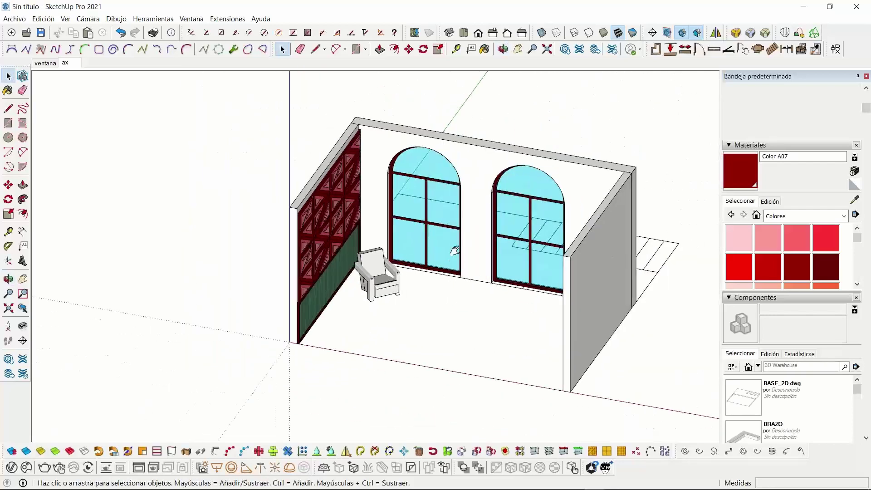
pyautogui.moveTo(431, 259); pyautogui.dragTo(411, 222, button='middle')
pyautogui.press('r')
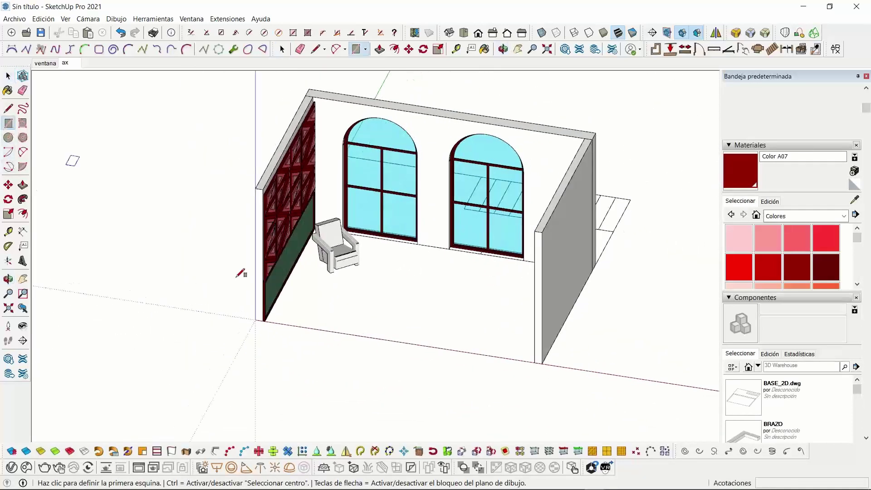
pyautogui.click(264, 322)
pyautogui.moveTo(355, 312); pyautogui.dragTo(522, 199, button='middle')
pyautogui.click(522, 199)
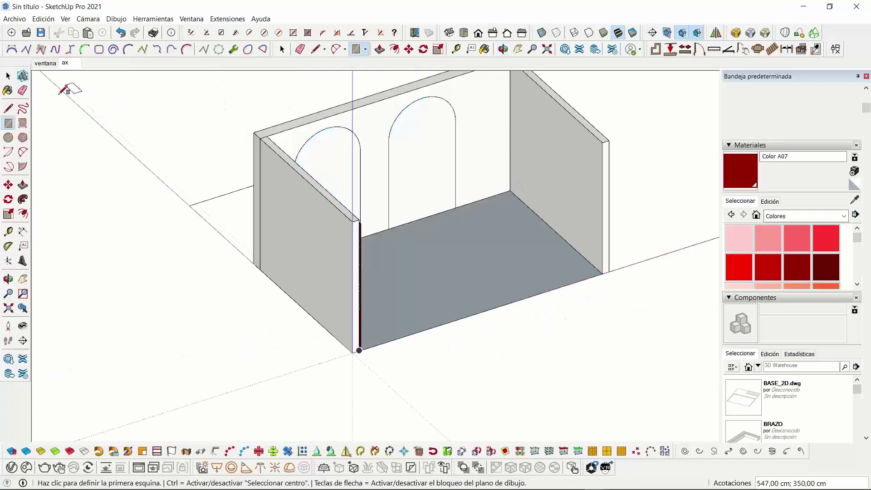
# Delete the face covering the arched window opening that is farther from the panelled wall
pyautogui.click(8, 76)
pyautogui.click(435, 156)
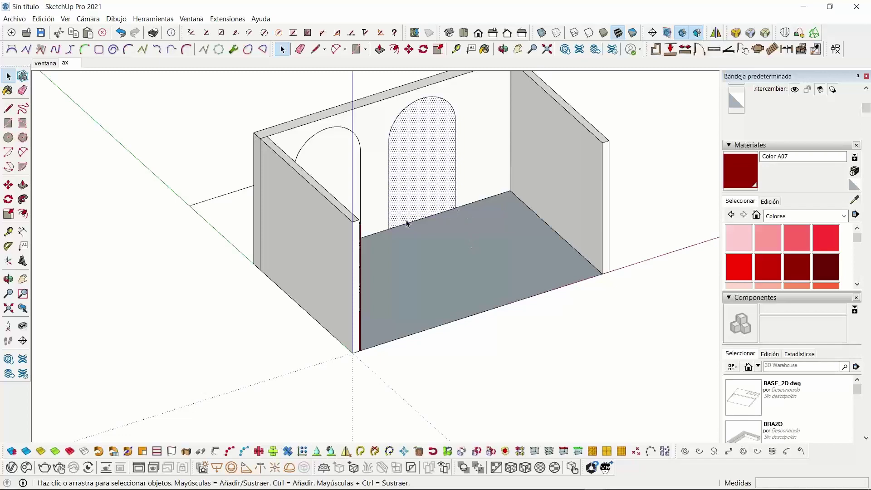
pyautogui.moveTo(407, 223); pyautogui.dragTo(434, 203, button='middle')
pyautogui.press('Delete')
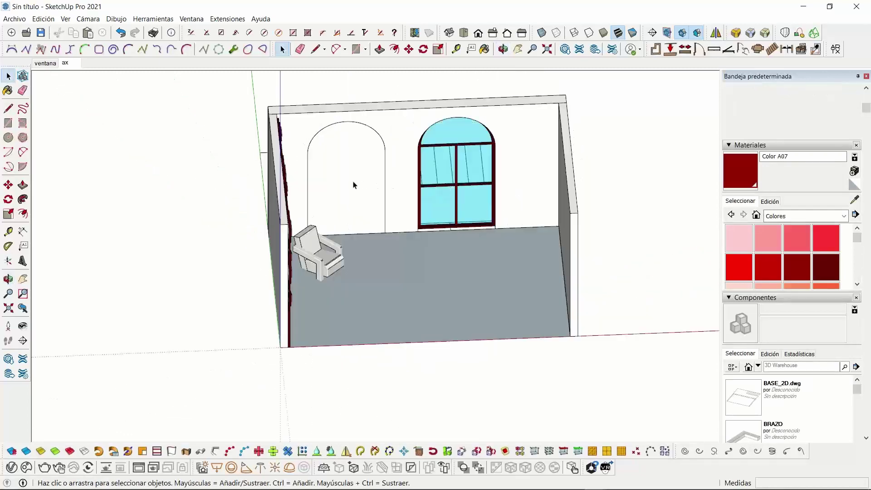
# Delete the face covering the arched window opening nearer the panelled wall
pyautogui.click(354, 185)
pyautogui.press('Delete')
# Make a group from the floor rectangle and clear the selection
pyautogui.click(454, 265)
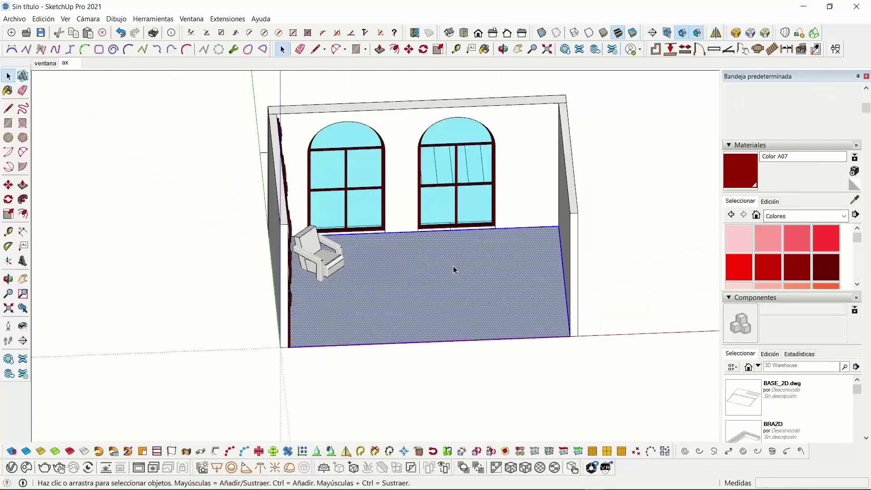
pyautogui.rightClick(453, 265)
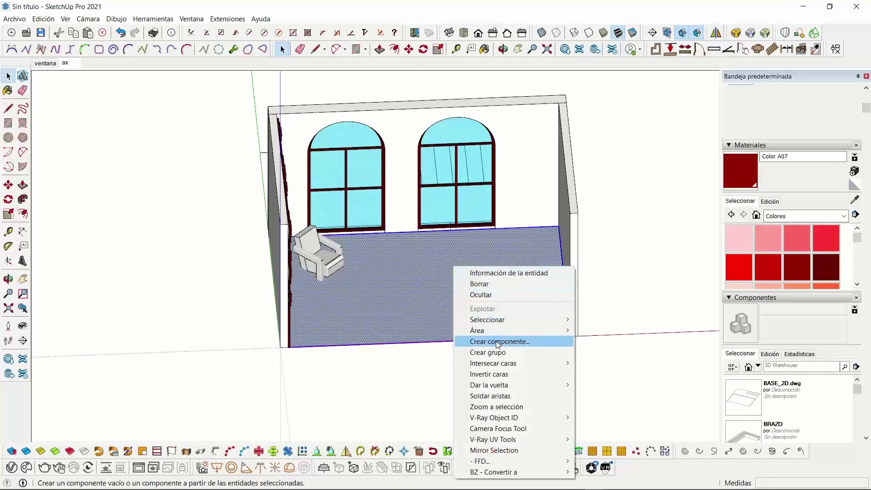
pyautogui.click(602, 266)
pyautogui.moveTo(499, 265); pyautogui.dragTo(417, 286, button='middle')
# Paint the floor face inside its group with the Piso de madera oscura material from the Madera collection, and close the group
pyautogui.doubleClick(449, 301)
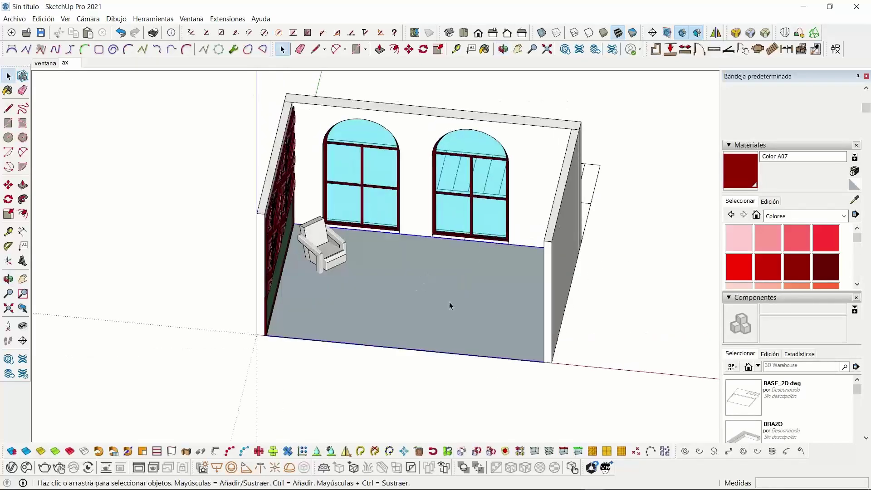
pyautogui.click(442, 285)
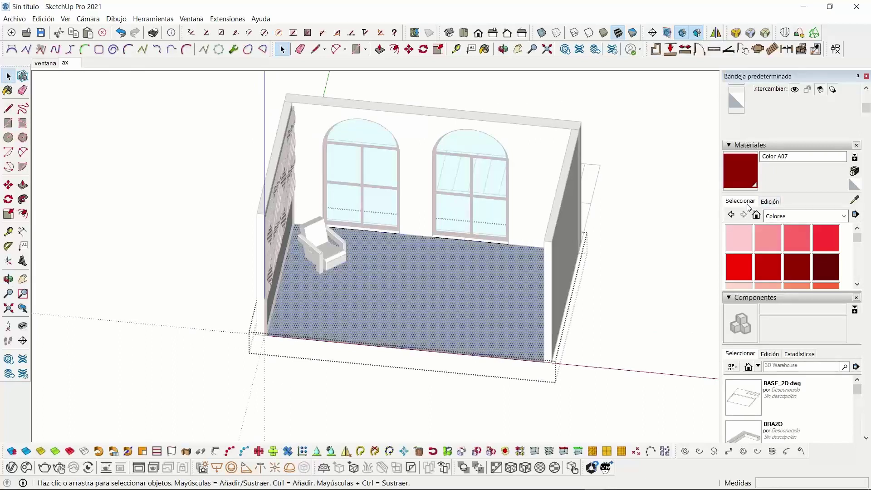
pyautogui.click(803, 216)
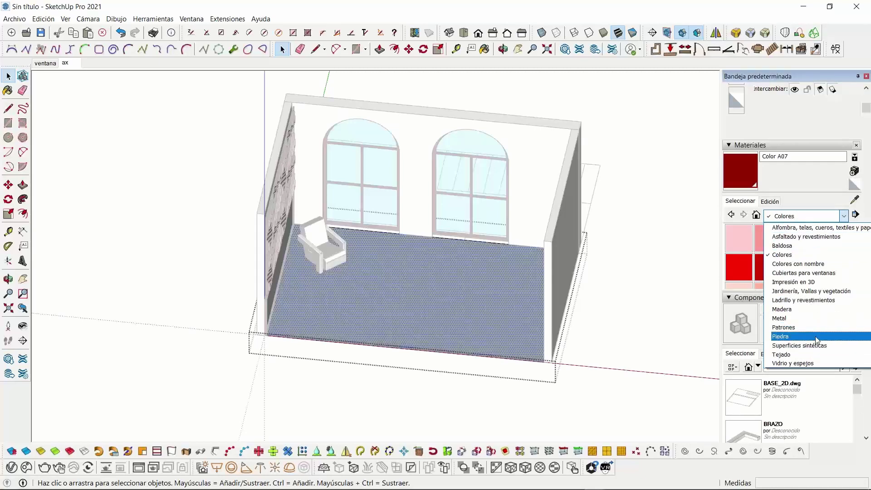
pyautogui.click(807, 311)
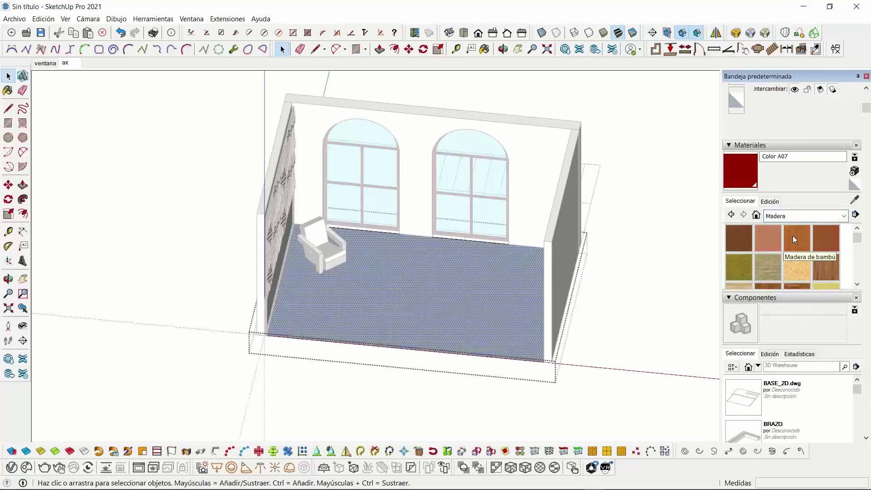
pyautogui.scroll(-3, 815, 261)
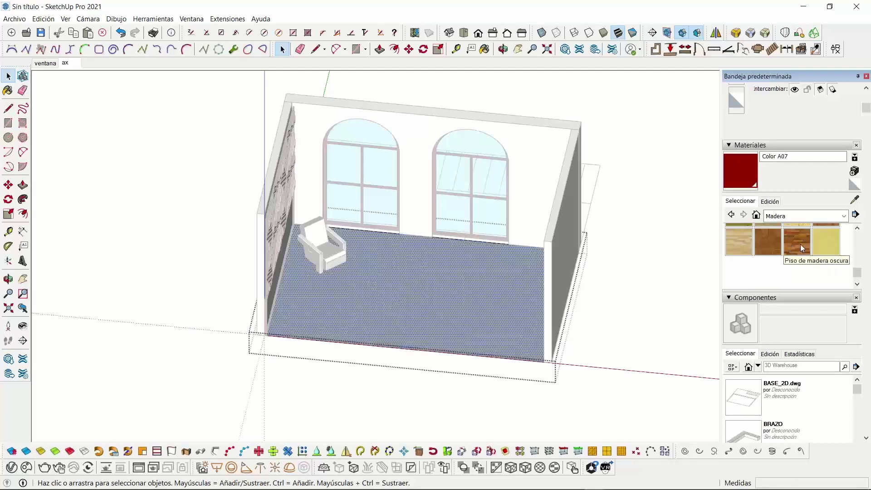
pyautogui.click(800, 244)
pyautogui.click(412, 312)
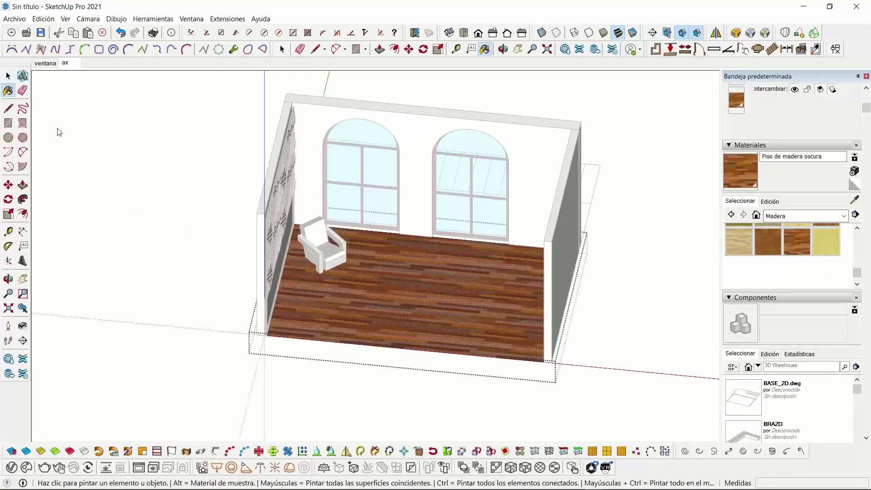
pyautogui.press('space')
pyautogui.click(87, 117)
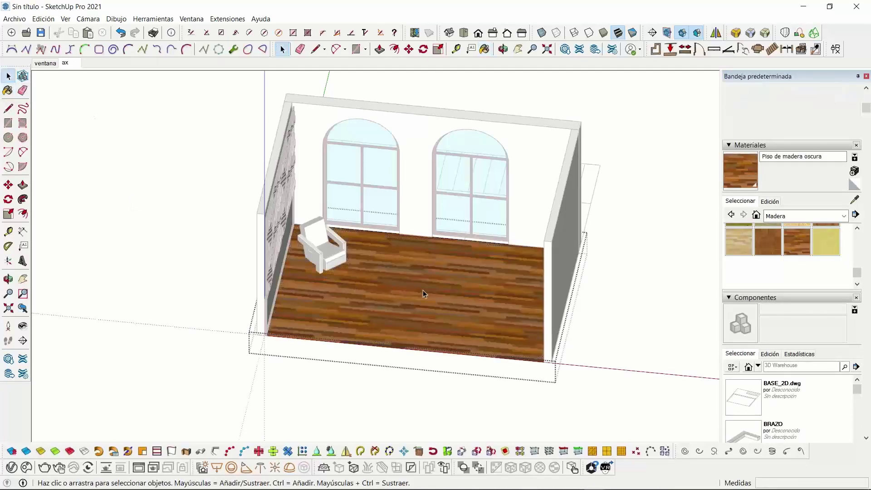
pyautogui.click(181, 172)
pyautogui.doubleClick(445, 313)
pyautogui.click(648, 250)
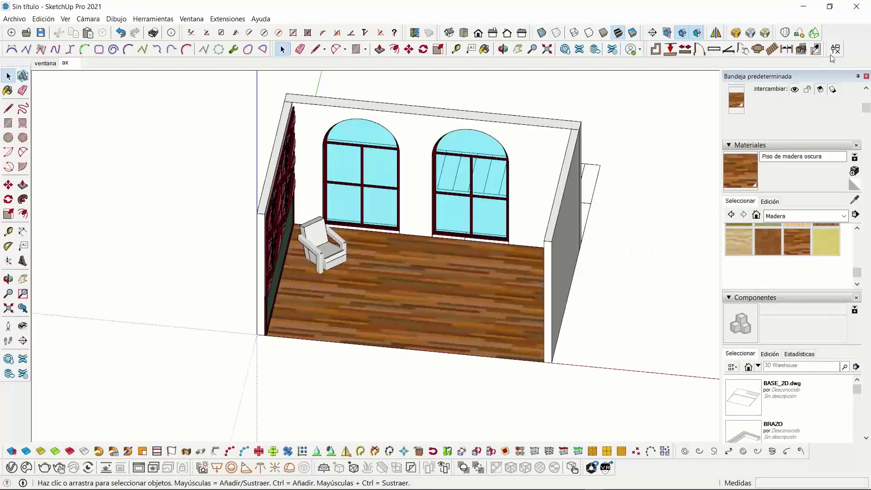
# Import the Oak Herringbone texture from the Wood category of the Architextures library
pyautogui.click(836, 49)
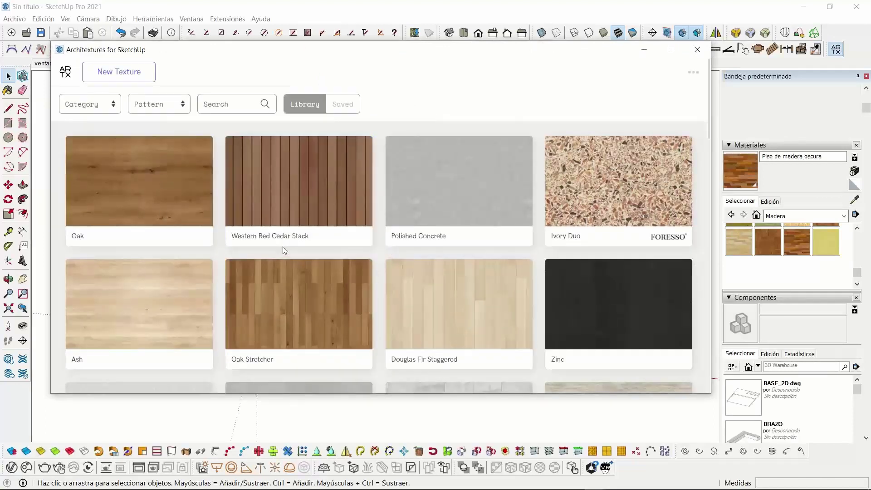
pyautogui.click(84, 104)
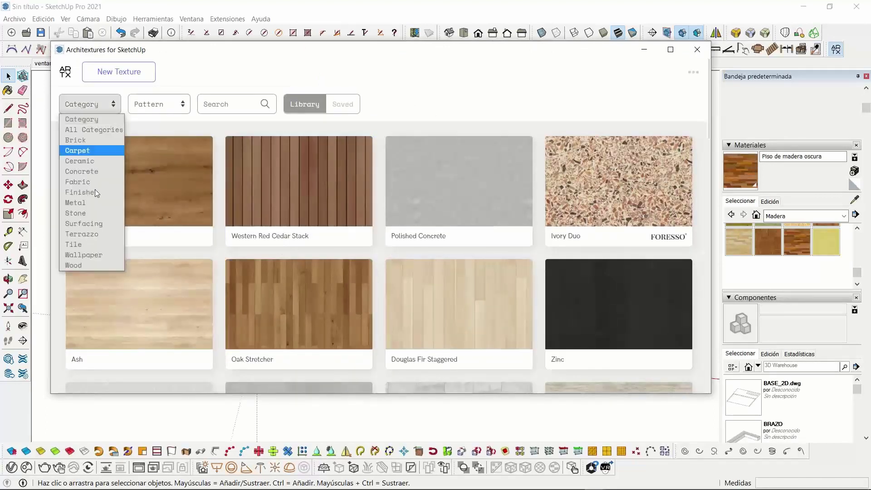
pyautogui.click(92, 264)
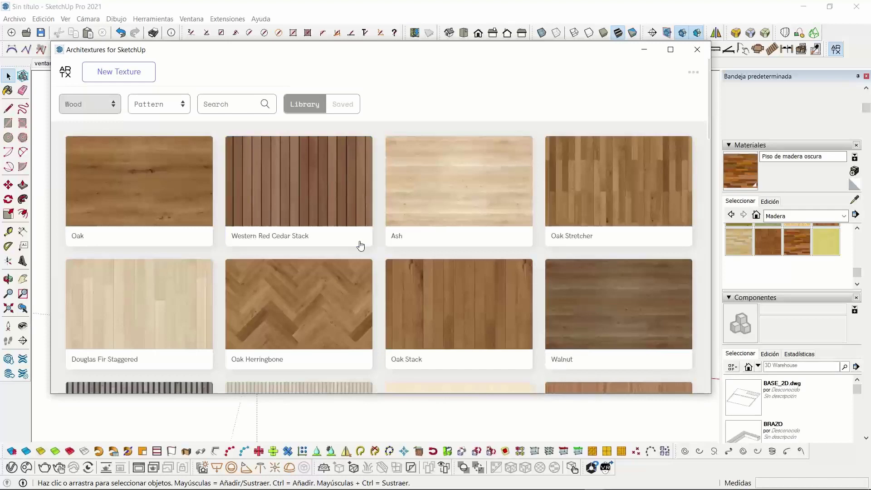
pyautogui.click(303, 301)
pyautogui.click(138, 371)
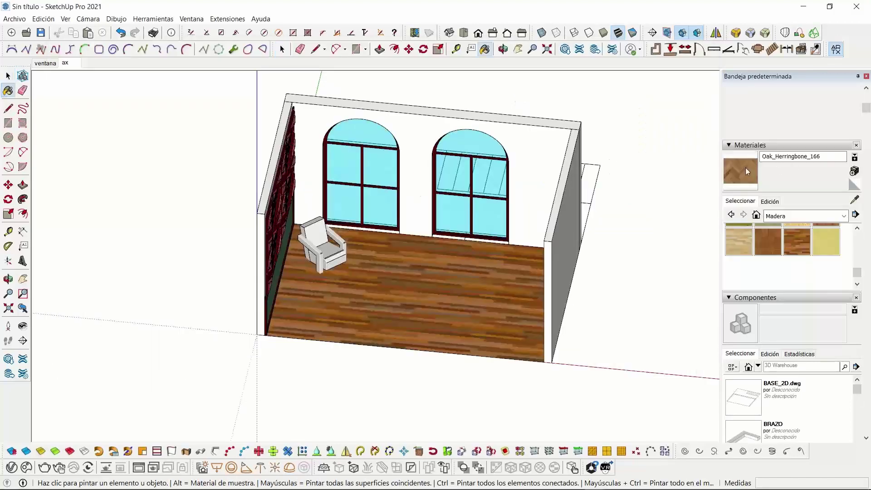
# Open the floor group for editing and paint its face with Oak_Herringbone_166
pyautogui.rightClick(401, 274)
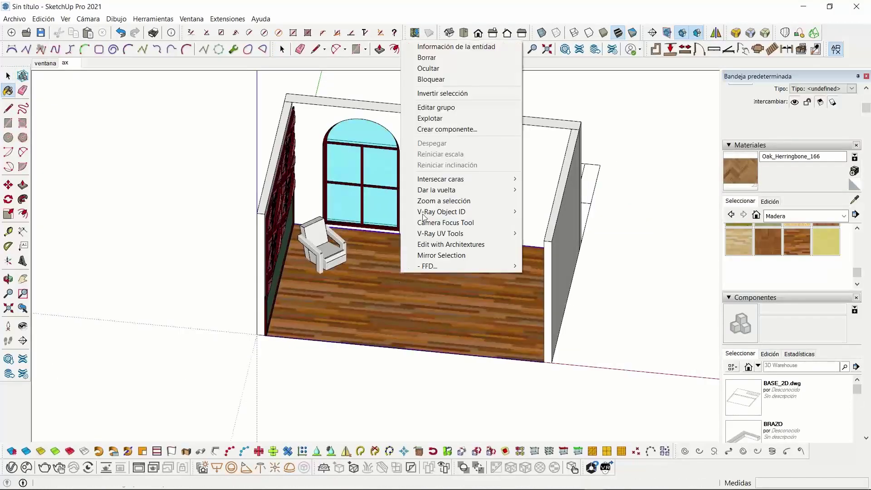
pyautogui.click(436, 108)
pyautogui.click(420, 294)
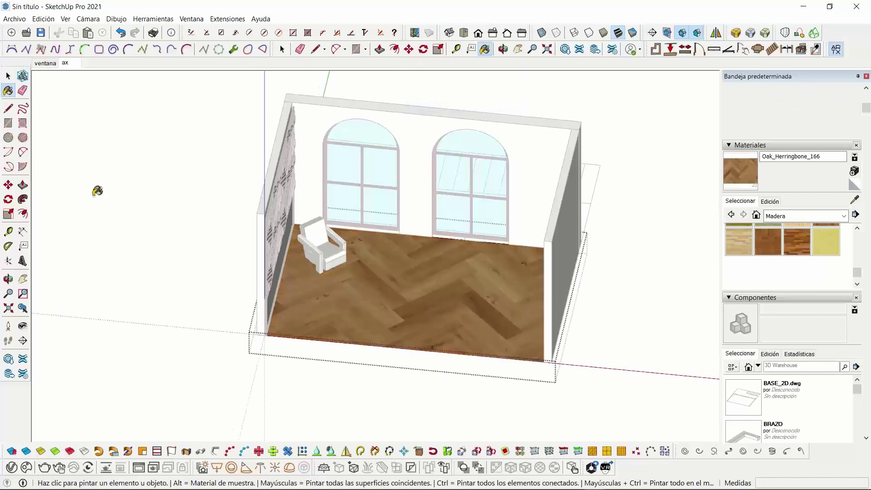
pyautogui.click(8, 76)
# Set the texture width of the floor's Oak_Herringbone_166 material to 150 cm with proportions locked
pyautogui.scroll(5, 436, 284)
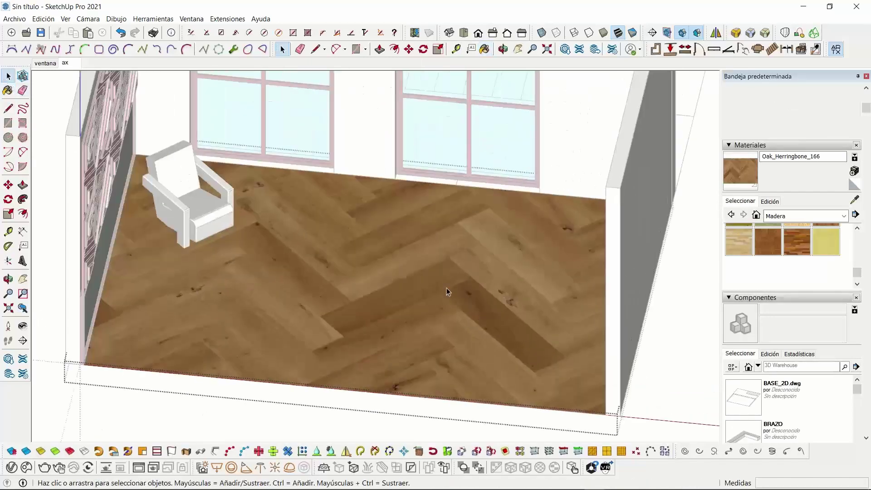
pyautogui.click(447, 288)
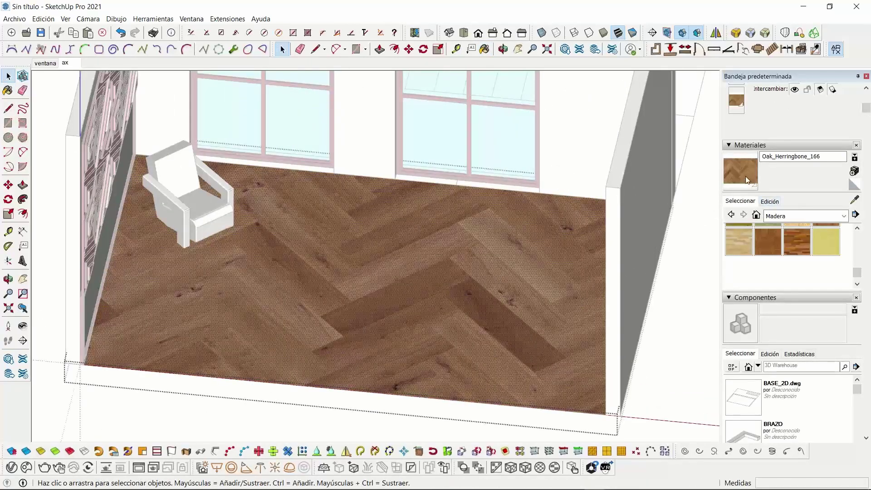
pyautogui.click(777, 202)
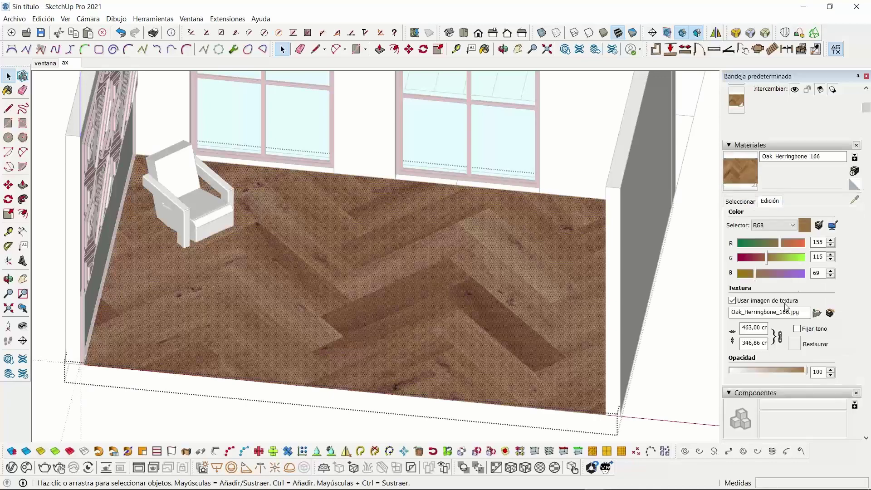
pyautogui.moveTo(742, 328); pyautogui.dragTo(786, 327)
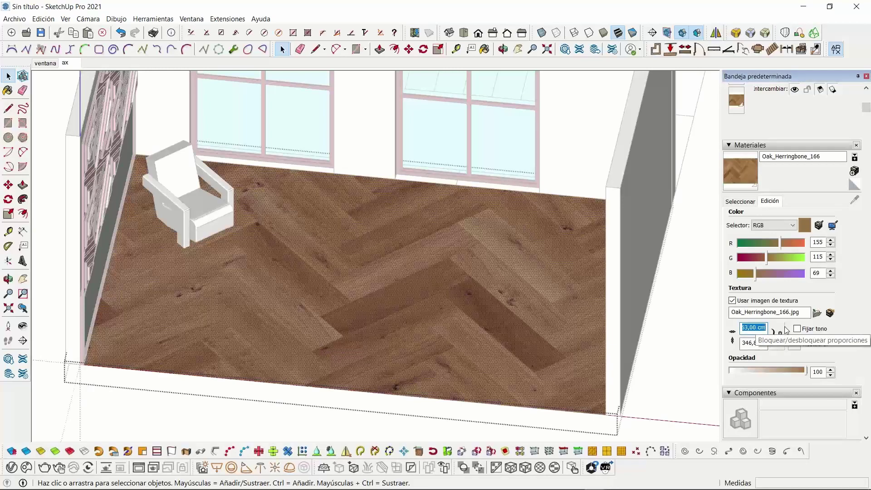
pyautogui.write('150')
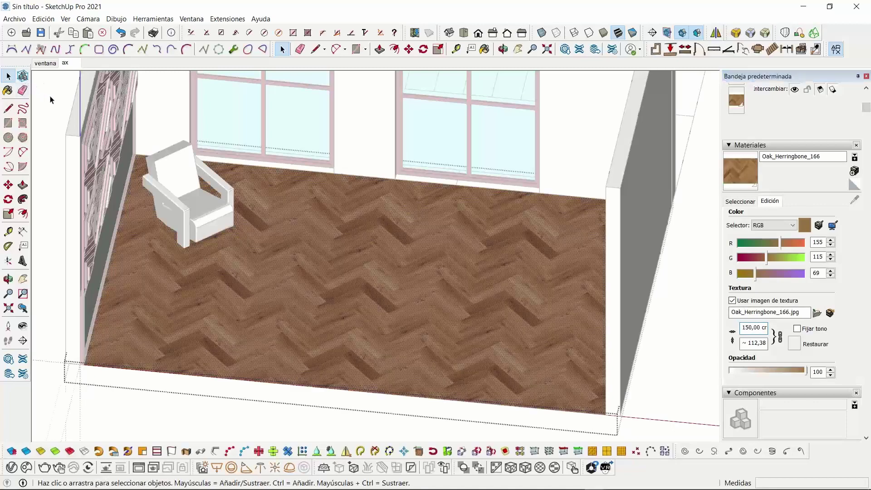
# Select the inner face of the window wall and import the TERRACOTTA WALL image from the RECURSOS textures folder as a texture
pyautogui.moveTo(262, 261); pyautogui.dragTo(389, 201, button='middle')
pyautogui.scroll(5, 414, 305)
pyautogui.scroll(2, 365, 148)
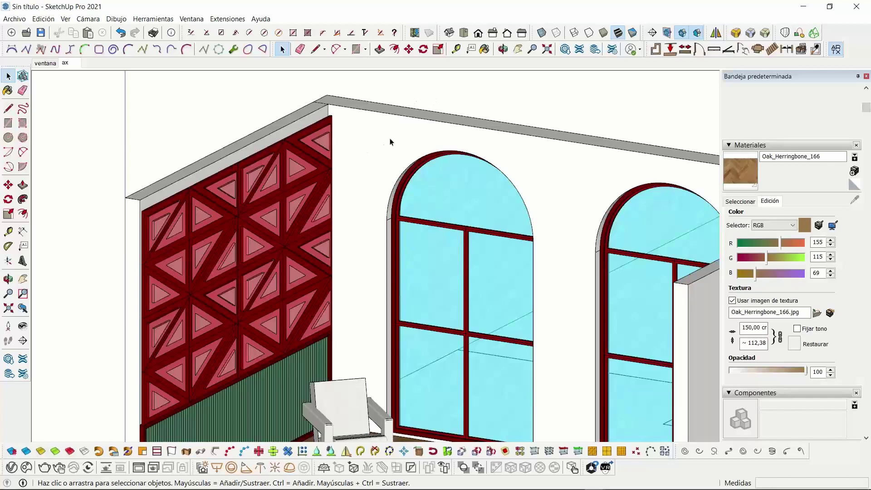
pyautogui.scroll(-3, 494, 126)
pyautogui.moveTo(493, 125); pyautogui.dragTo(499, 170, button='middle')
pyautogui.scroll(2, 450, 150)
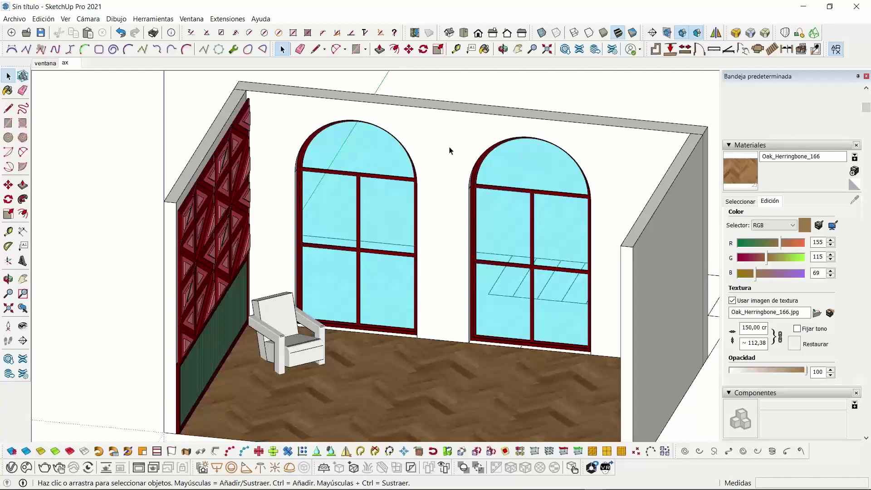
pyautogui.click(450, 136)
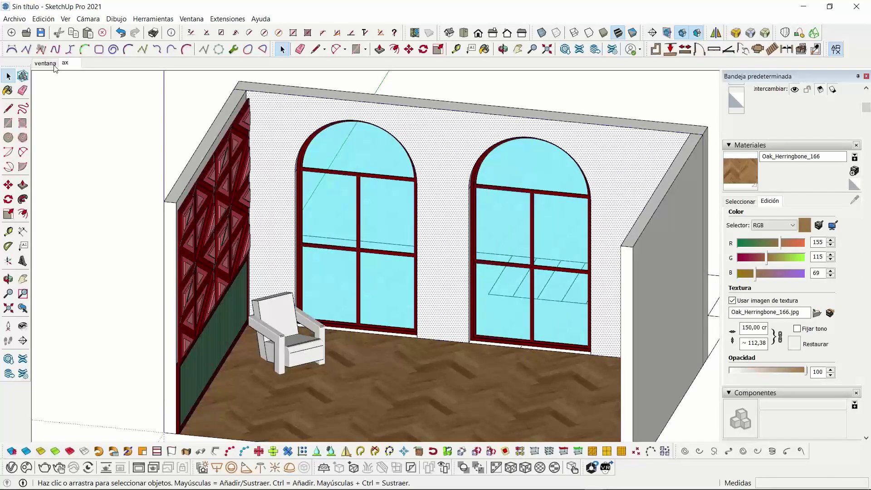
pyautogui.click(12, 19)
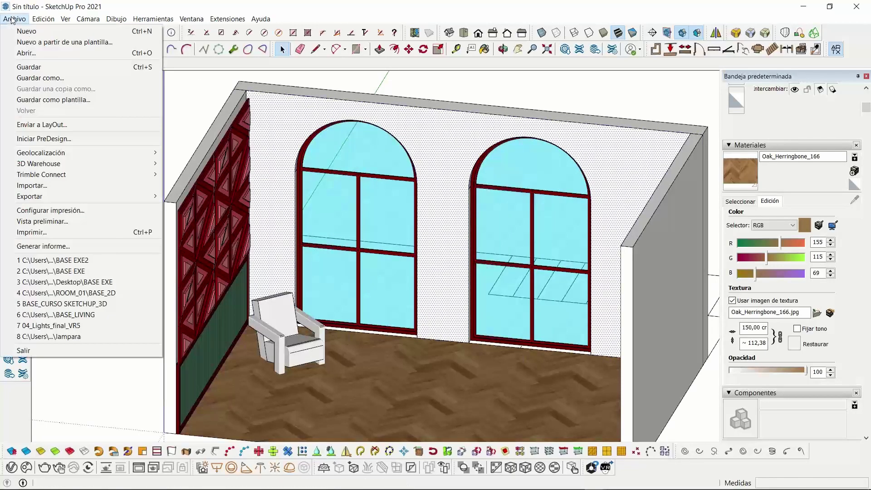
pyautogui.click(45, 186)
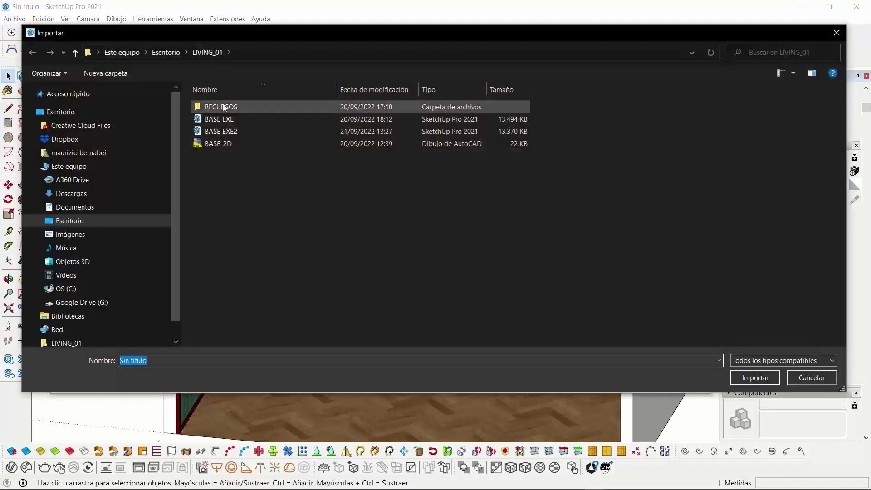
pyautogui.doubleClick(224, 107)
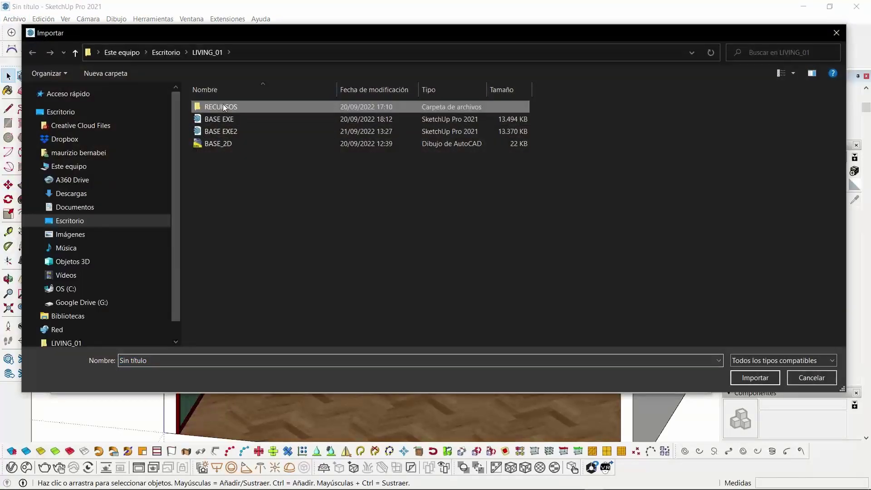
pyautogui.click(218, 131)
pyautogui.doubleClick(218, 130)
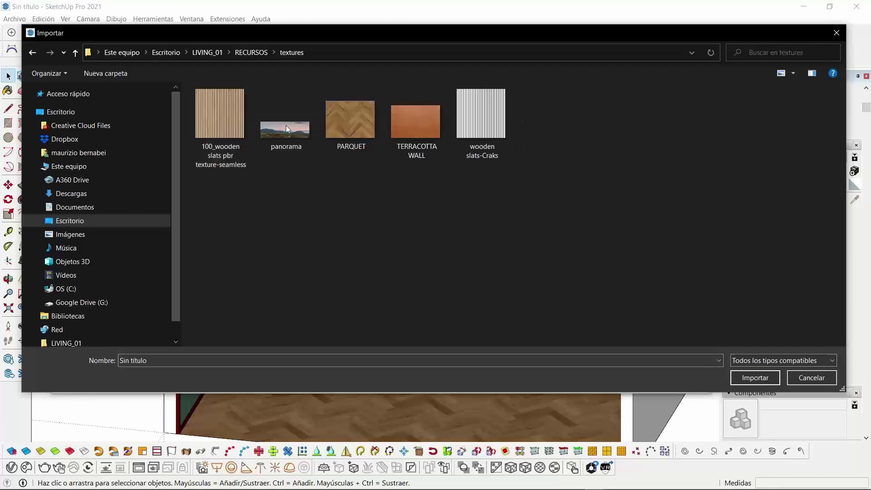
pyautogui.click(427, 122)
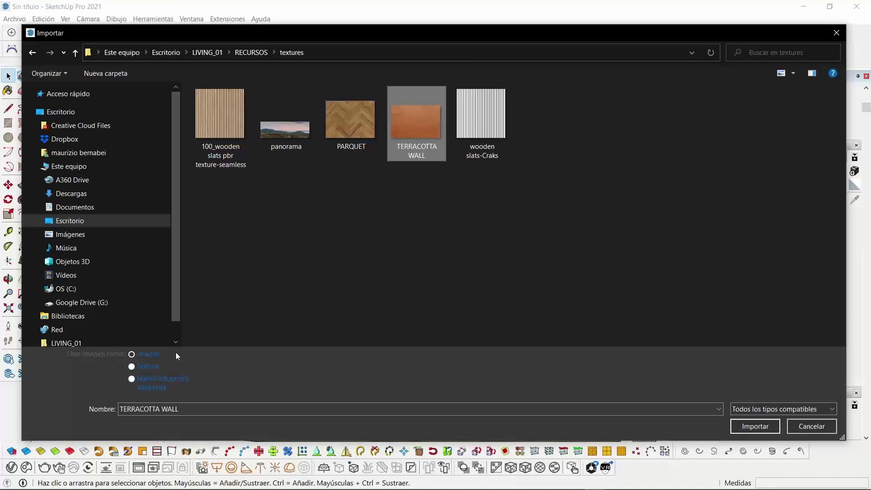
pyautogui.click(132, 369)
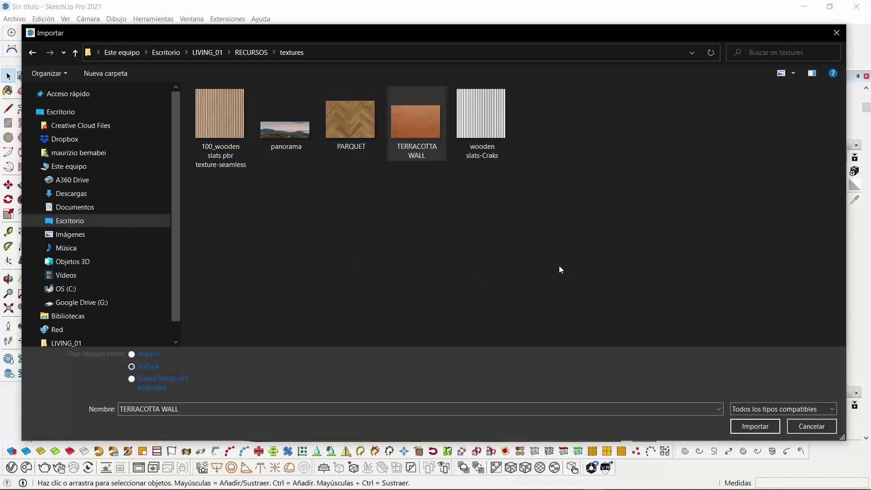
pyautogui.click(748, 428)
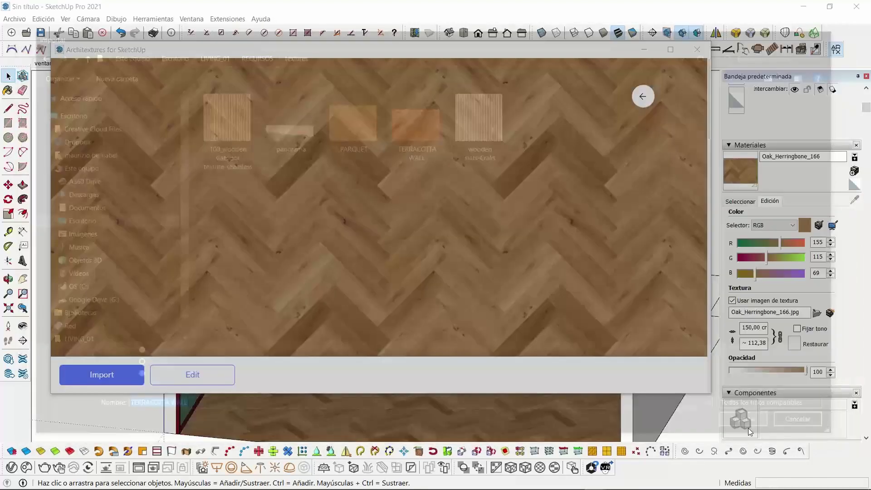
# Close the Architextures window and apply the terracotta texture to the window wall, stretching it from beside the armchair to the far upper end
pyautogui.click(697, 49)
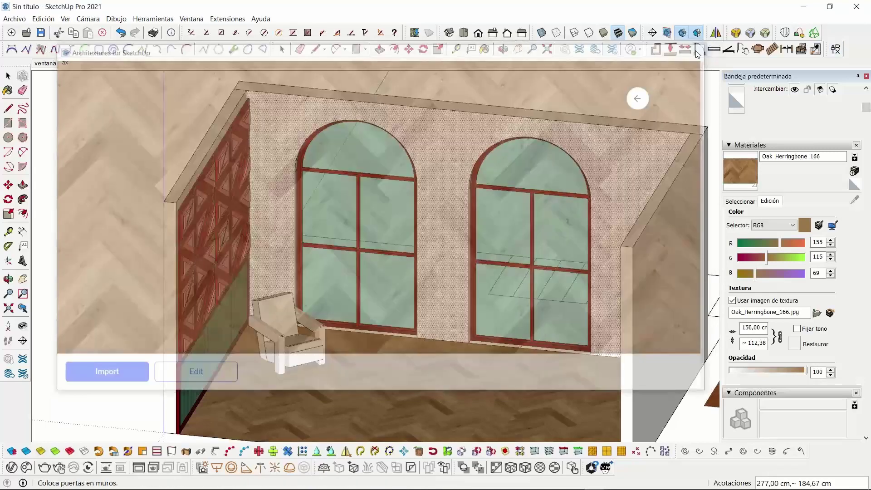
pyautogui.click(260, 258)
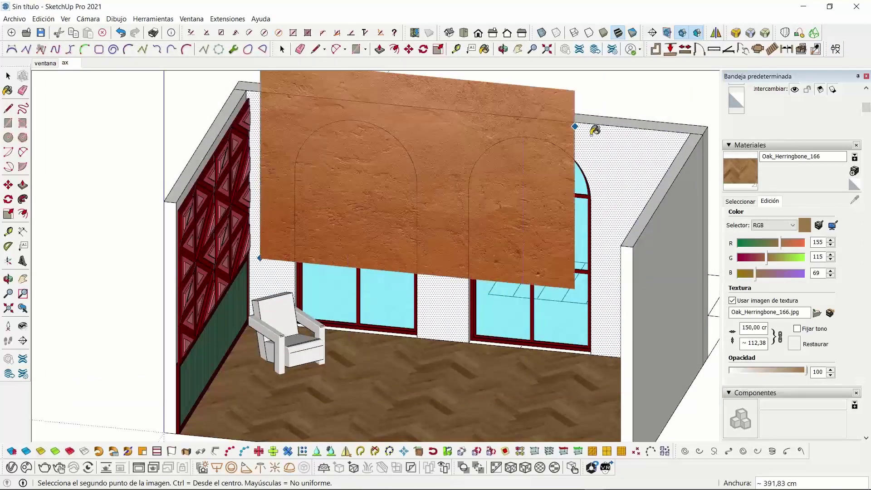
pyautogui.click(664, 144)
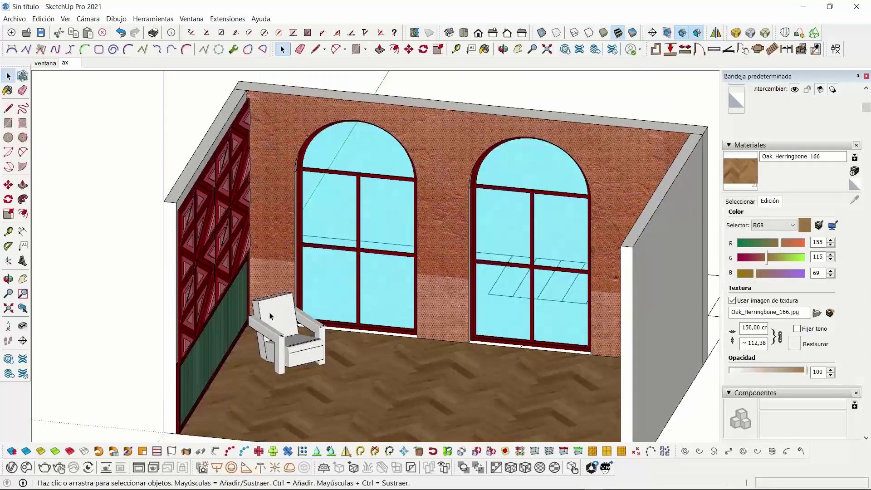
# Hide the armchair group in front of the window wall
pyautogui.click(278, 329)
pyautogui.rightClick(277, 330)
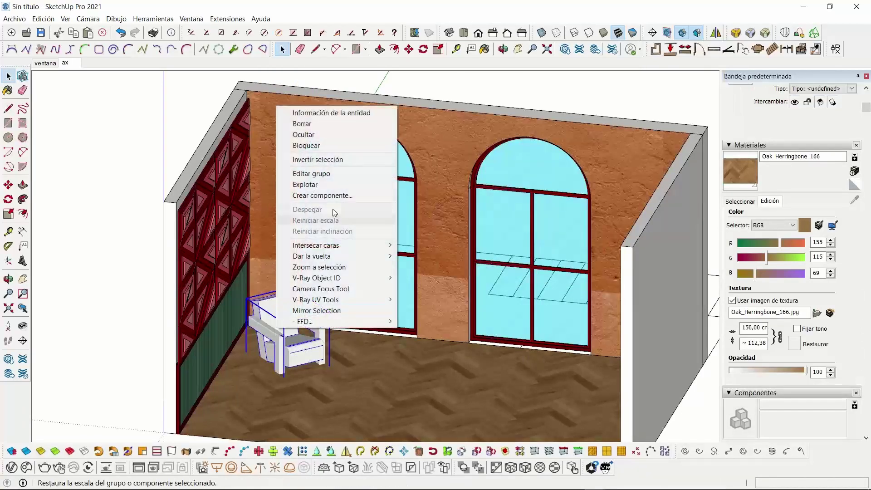
pyautogui.click(320, 135)
# Enter texture positioning for the terracotta window wall and move the texture's origin to the lower corner beside the triangle panel wall
pyautogui.click(276, 214)
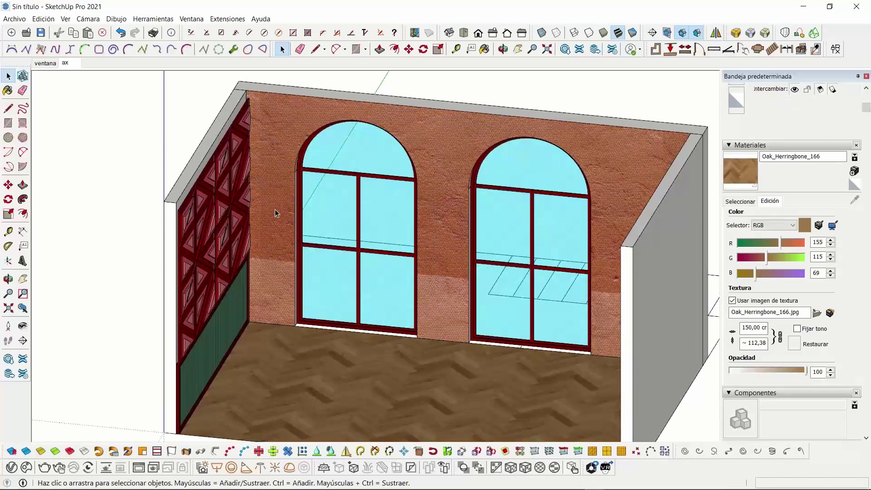
pyautogui.scroll(3, 273, 295)
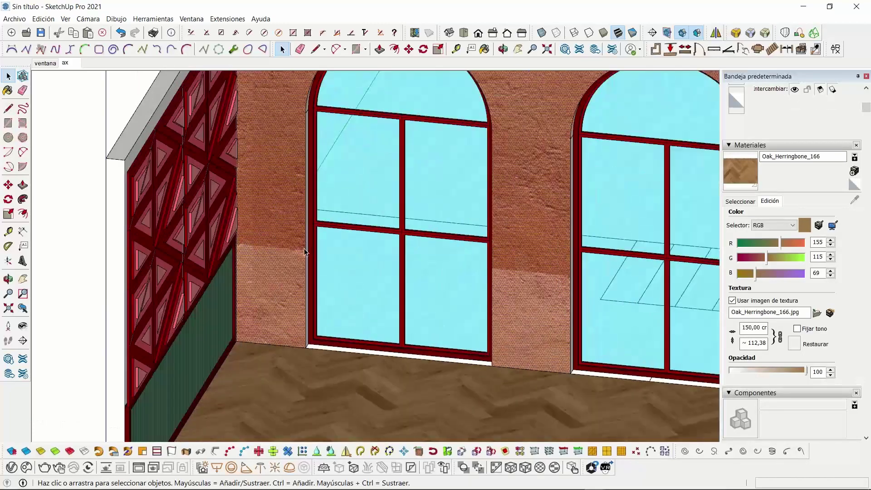
pyautogui.scroll(-4, 305, 252)
pyautogui.rightClick(285, 181)
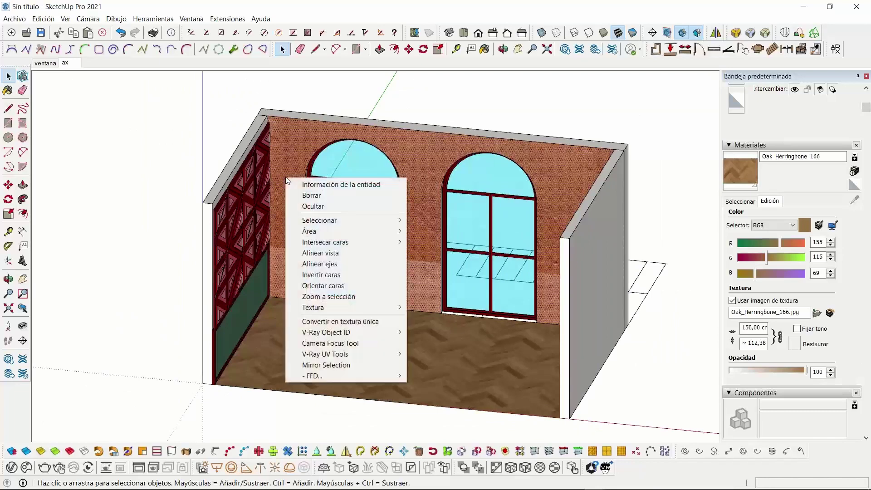
pyautogui.moveTo(342, 310)
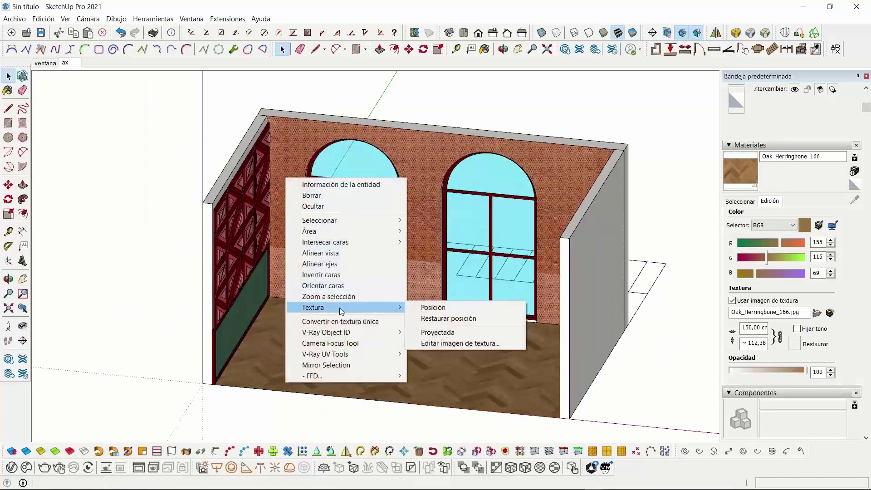
pyautogui.click(426, 308)
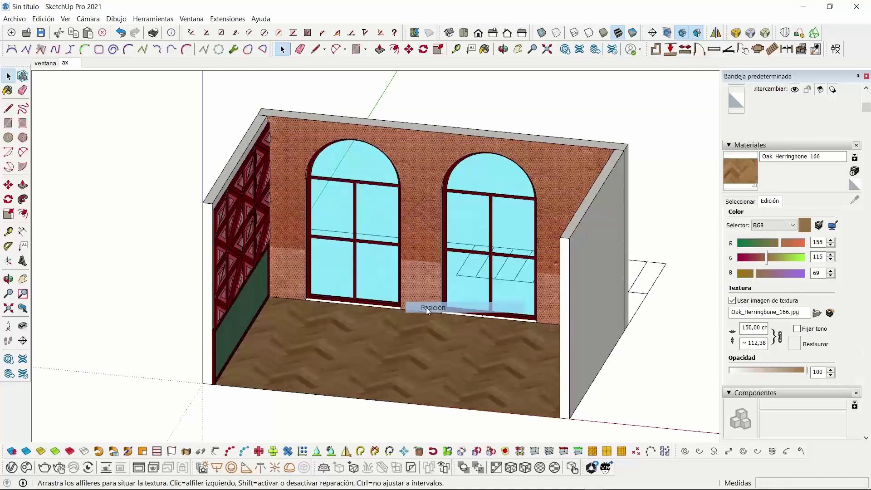
pyautogui.scroll(-4, 421, 201)
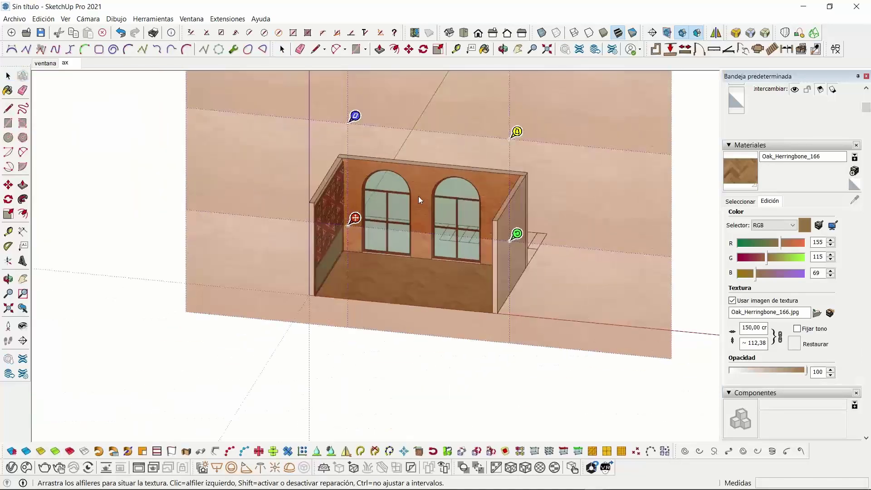
pyautogui.scroll(1, 419, 196)
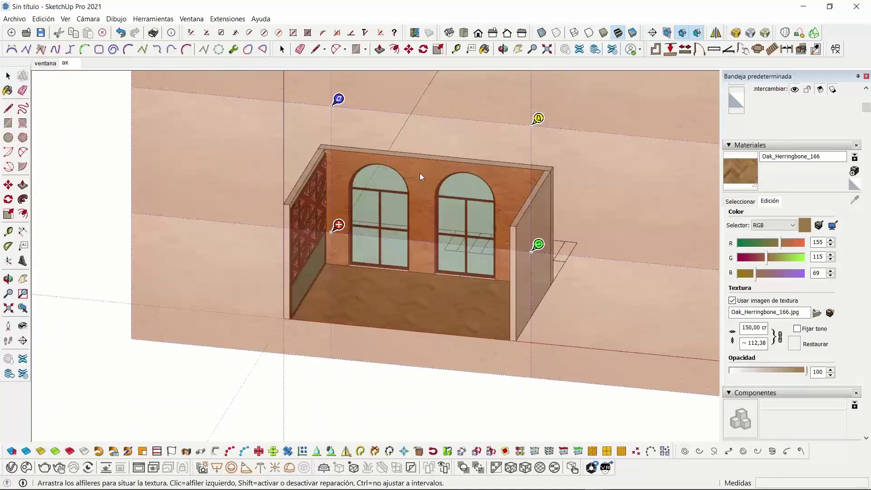
pyautogui.moveTo(420, 173); pyautogui.dragTo(416, 202)
pyautogui.scroll(5, 319, 257)
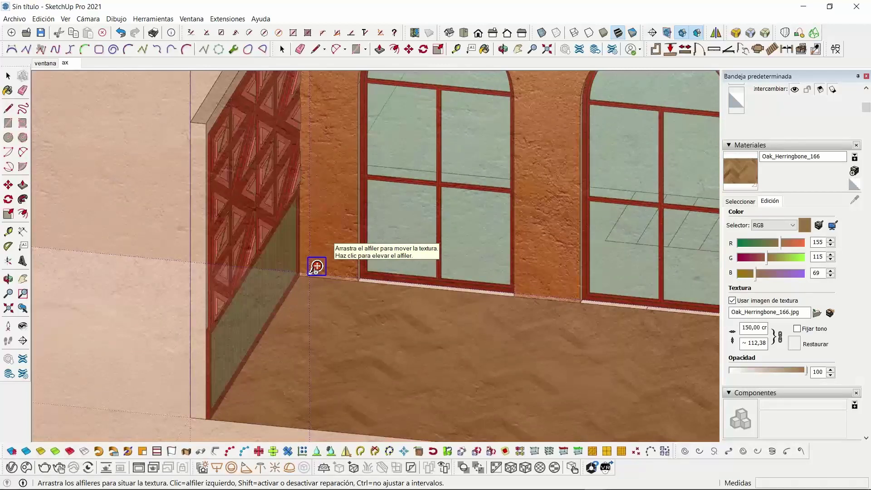
pyautogui.moveTo(313, 271); pyautogui.dragTo(301, 281)
# Distort the terracotta texture by moving its two upper pins to the upper corners of the window wall
pyautogui.scroll(-6, 317, 250)
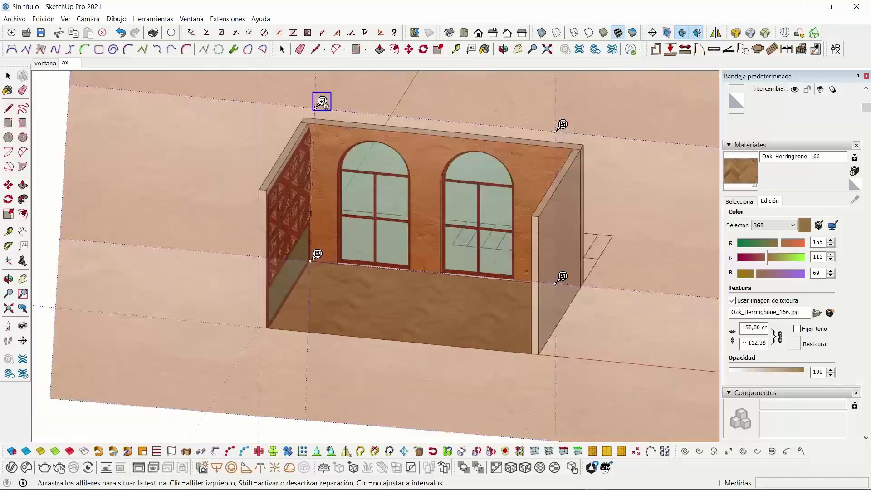
pyautogui.moveTo(320, 105)
pyautogui.keyDown('shift'); pyautogui.mouseDown()
pyautogui.moveTo(315, 120)
pyautogui.moveTo(531, 124)
pyautogui.moveTo(314, 117)
pyautogui.mouseUp(); pyautogui.keyUp('shift')
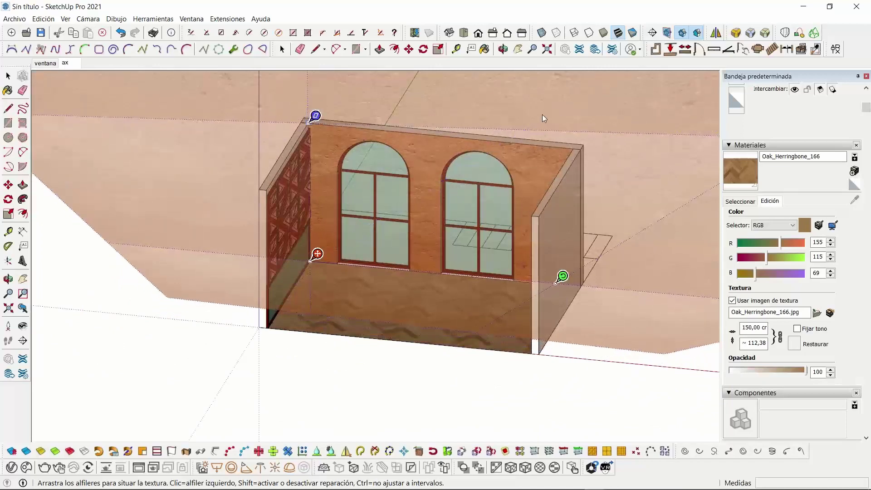
pyautogui.scroll(-3, 565, 151)
pyautogui.keyDown('shift'); pyautogui.moveTo(687, 141); pyautogui.dragTo(517, 159); pyautogui.keyUp('shift')
pyautogui.moveTo(518, 159); pyautogui.dragTo(549, 149, button='middle')
pyautogui.scroll(-2, 549, 149)
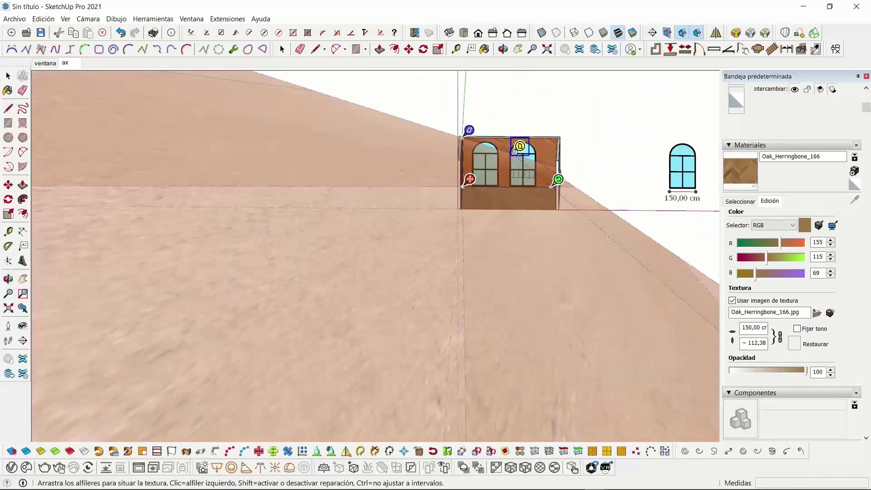
pyautogui.scroll(2, 522, 148)
pyautogui.scroll(2, 523, 148)
pyautogui.keyDown('shift'); pyautogui.moveTo(507, 157); pyautogui.dragTo(599, 126); pyautogui.keyUp('shift')
# Scale the terracotta texture to the window wall's far lower corner and finish positioning it
pyautogui.moveTo(578, 169); pyautogui.dragTo(585, 218, button='middle')
pyautogui.scroll(5, 586, 217)
pyautogui.moveTo(562, 219); pyautogui.dragTo(600, 219)
pyautogui.scroll(-8, 601, 220)
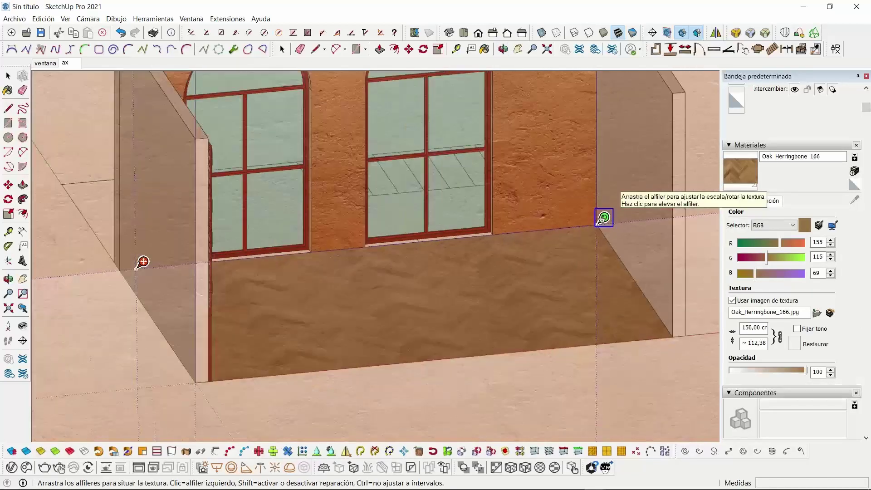
pyautogui.click(609, 350)
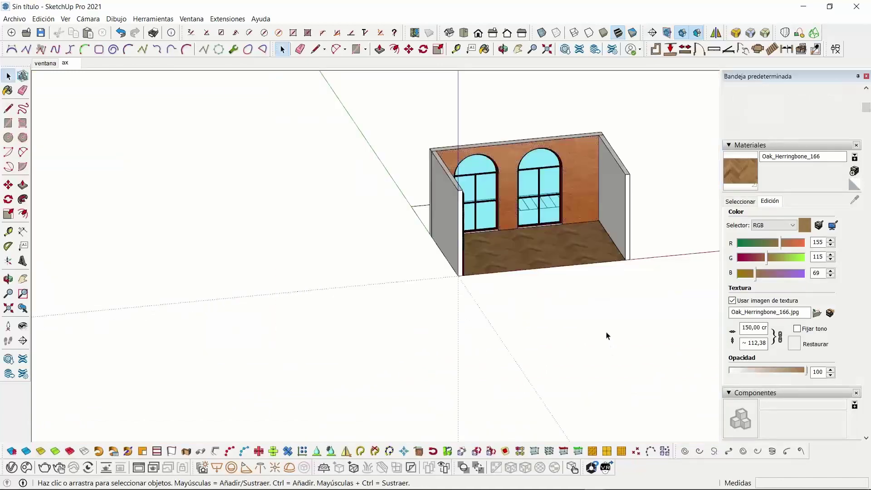
# Unhide the armchair in the room
pyautogui.moveTo(532, 216); pyautogui.dragTo(363, 161, button='middle')
pyautogui.scroll(6, 445, 217)
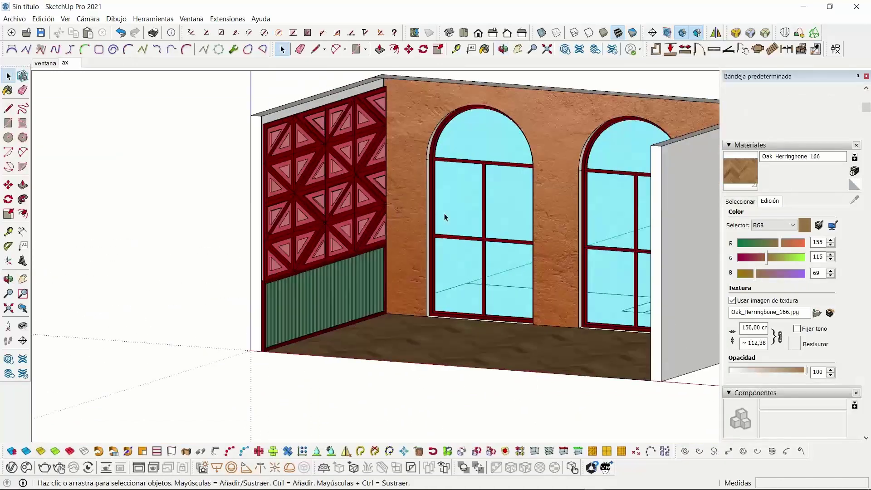
pyautogui.moveTo(449, 209)
pyautogui.mouseDown(button='middle')
pyautogui.moveTo(414, 224)
pyautogui.moveTo(452, 221)
pyautogui.mouseUp(button='middle')
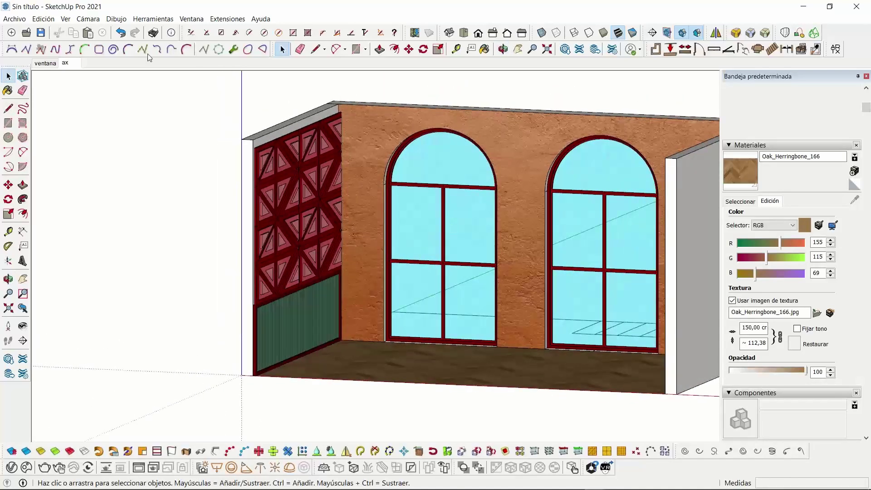
pyautogui.click(43, 18)
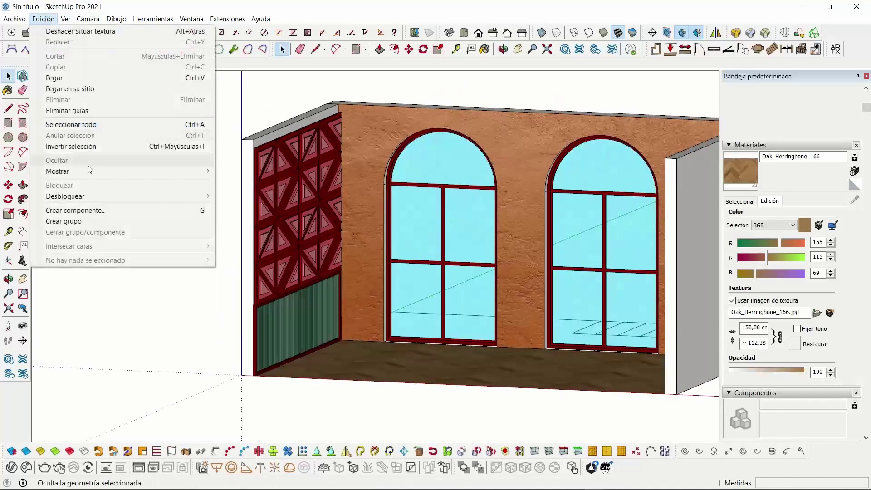
pyautogui.moveTo(87, 171)
pyautogui.click(238, 192)
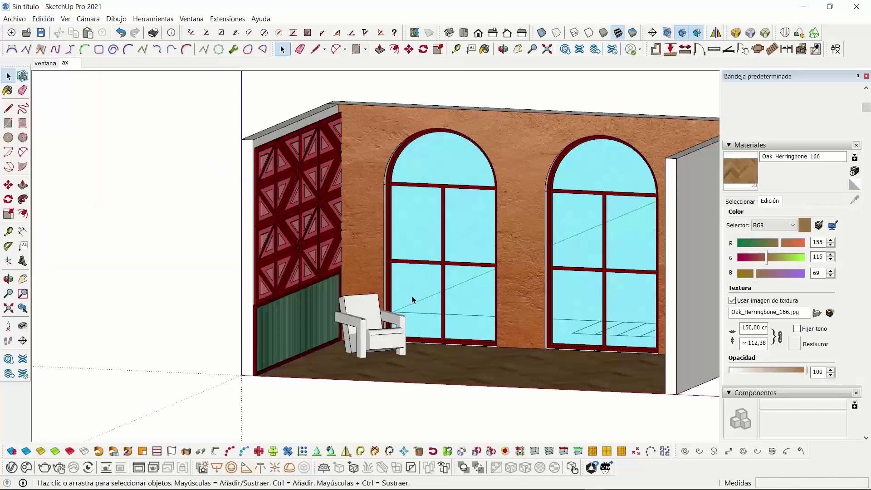
# Switch the camera to perspective and position it on the herringbone floor at a 167,64 cm eye height
pyautogui.scroll(3, 427, 252)
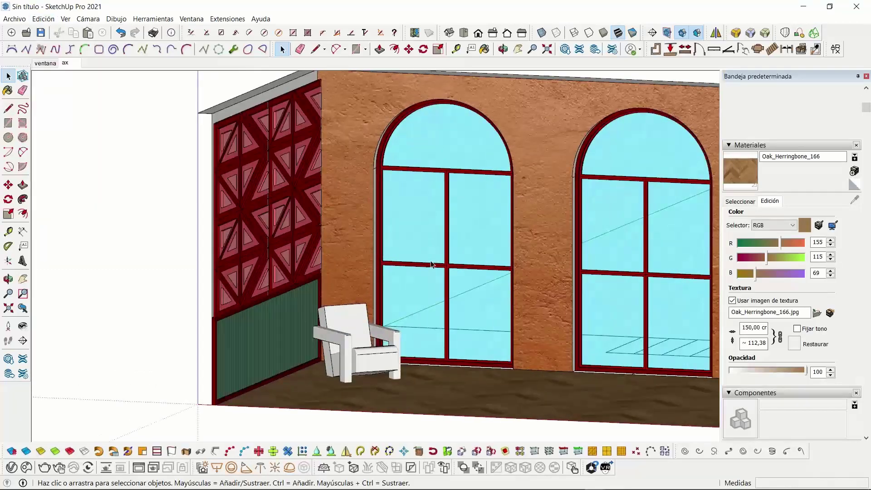
pyautogui.moveTo(427, 252); pyautogui.dragTo(385, 268, button='middle')
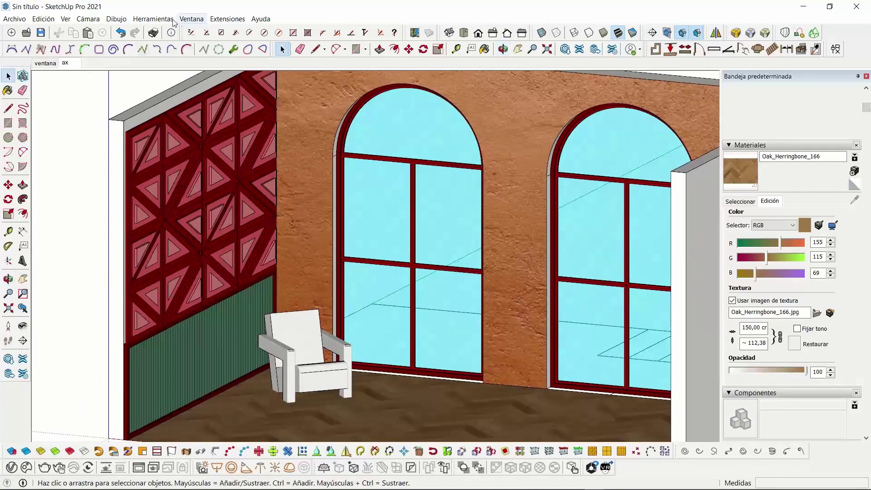
pyautogui.click(92, 23)
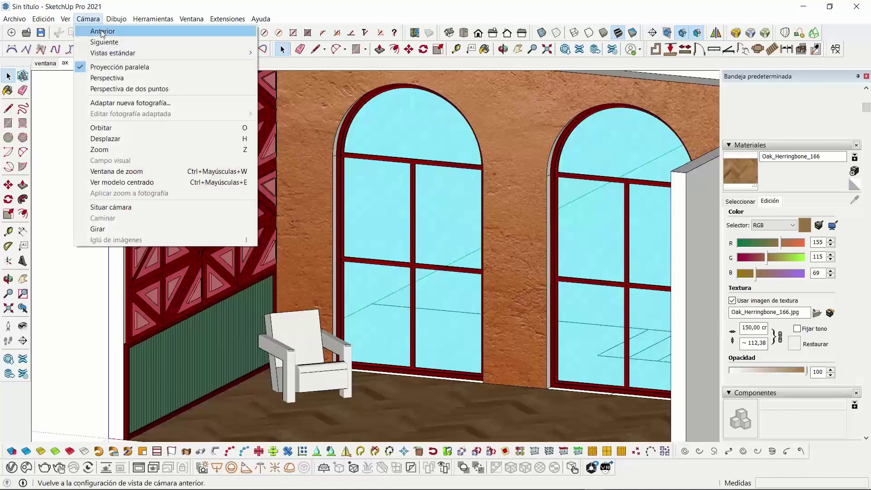
pyautogui.click(118, 79)
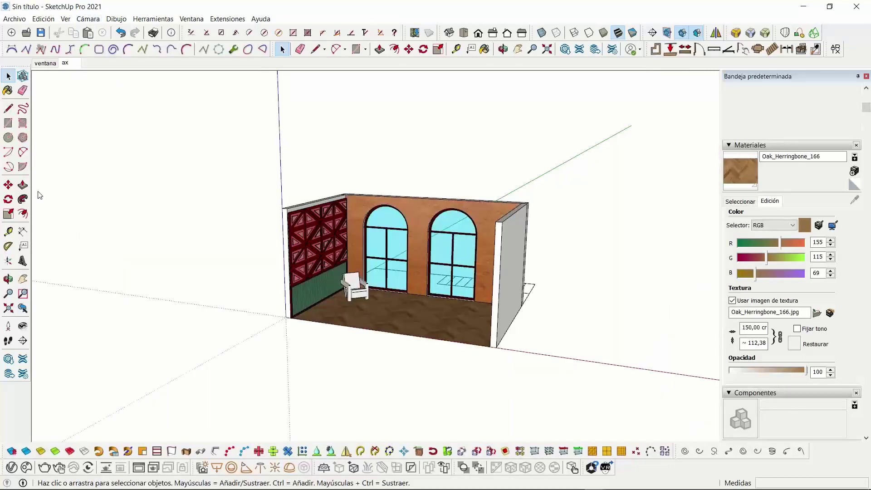
pyautogui.click(7, 326)
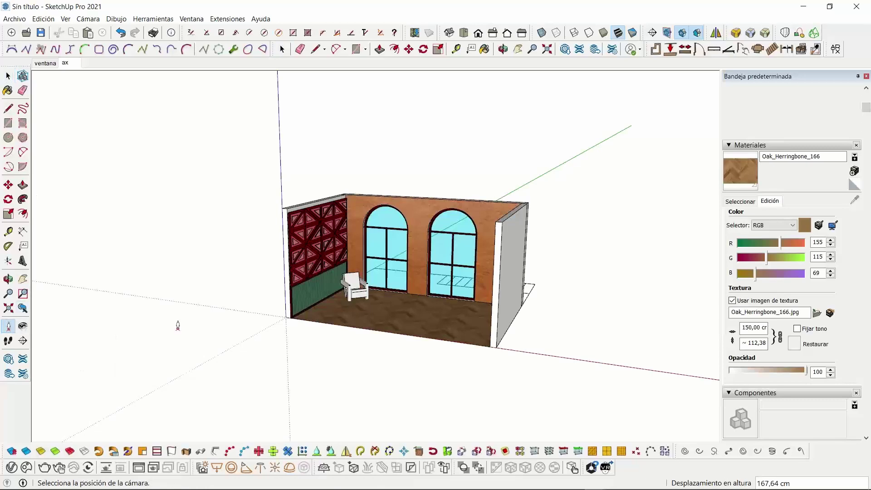
pyautogui.click(401, 327)
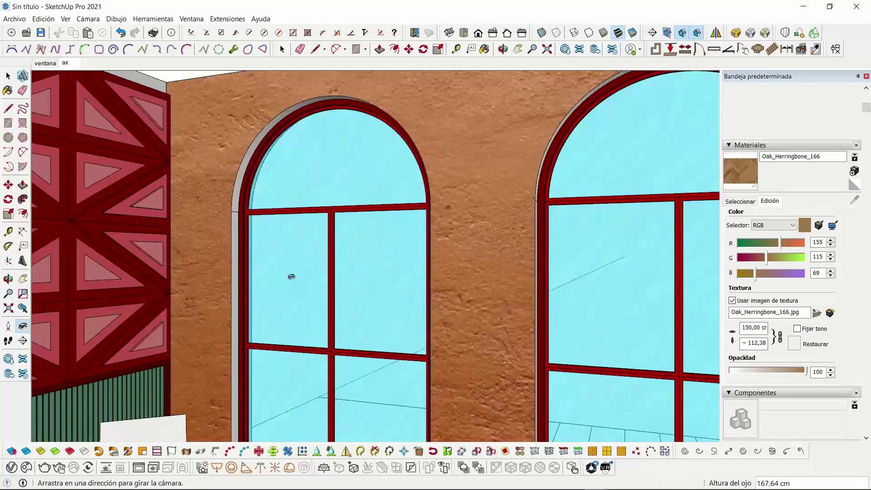
# Walk the camera back and lower the eye height to about 136 cm, framing the armchair, panel wall and both windows
pyautogui.click(7, 341)
pyautogui.moveTo(274, 265); pyautogui.dragTo(68, 357)
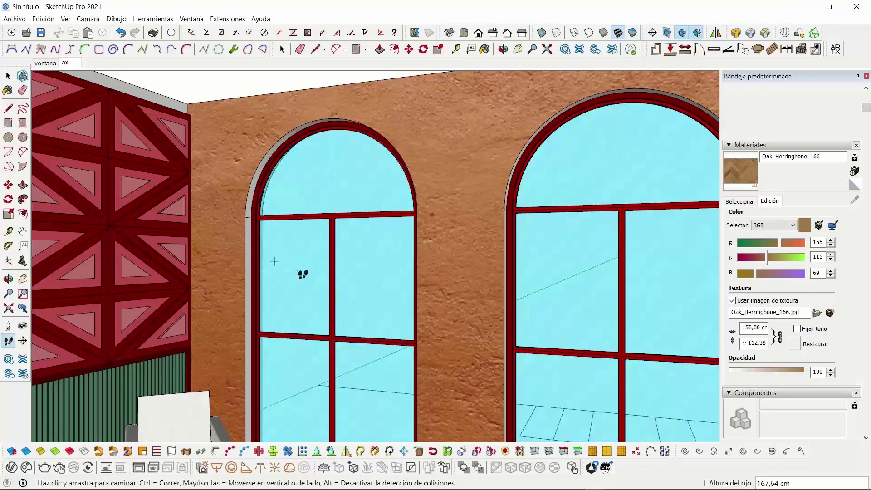
pyautogui.moveTo(303, 272); pyautogui.dragTo(337, 376)
pyautogui.keyDown('shift'); pyautogui.moveTo(330, 364); pyautogui.dragTo(333, 347, button='middle'); pyautogui.keyUp('shift')
pyautogui.keyDown('shift'); pyautogui.moveTo(275, 347); pyautogui.dragTo(326, 338, button='middle'); pyautogui.keyUp('shift')
pyautogui.moveTo(328, 342); pyautogui.dragTo(347, 328)
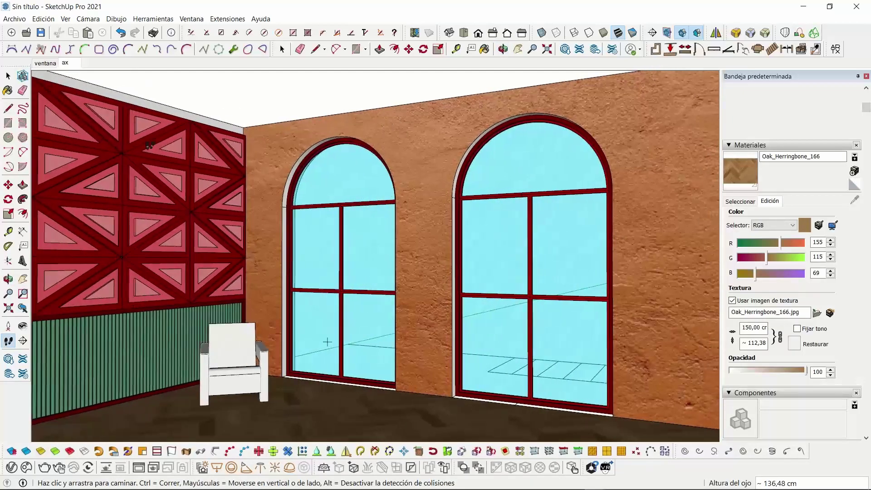
# Select the armchair and rotate it about 23 degrees on the floor plane, around a point beside it
pyautogui.click(8, 77)
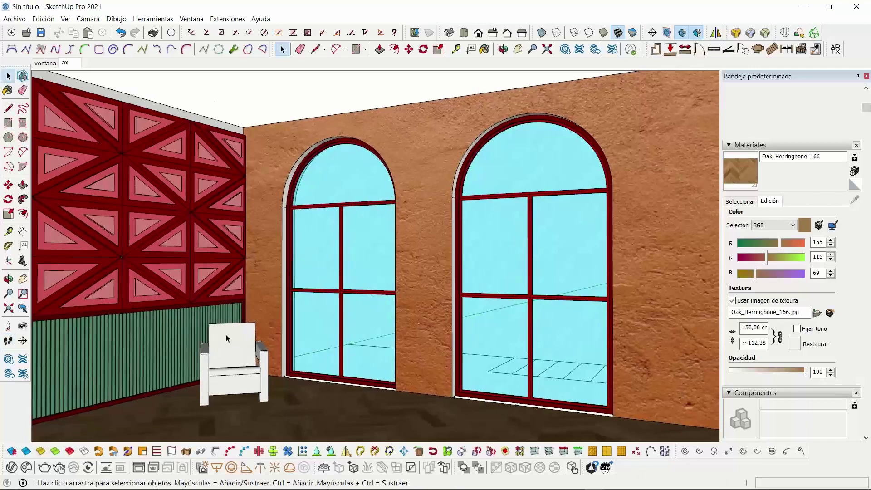
pyautogui.click(227, 342)
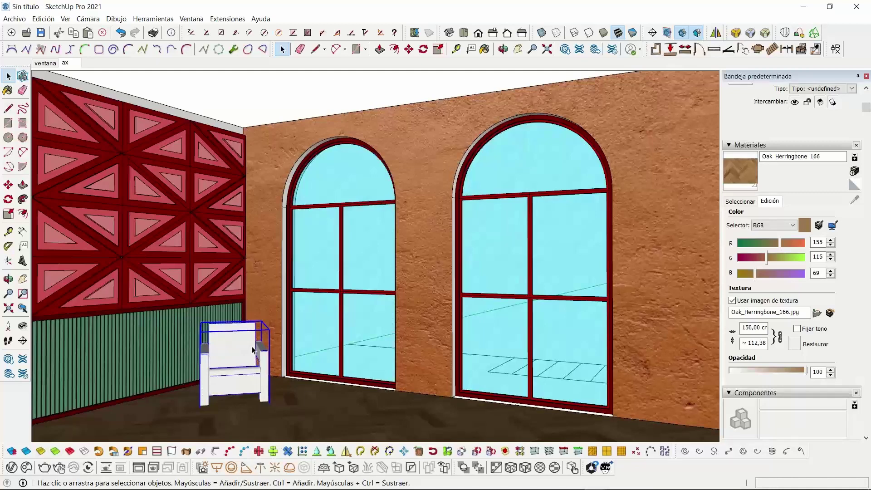
pyautogui.click(222, 90)
pyautogui.click(216, 357)
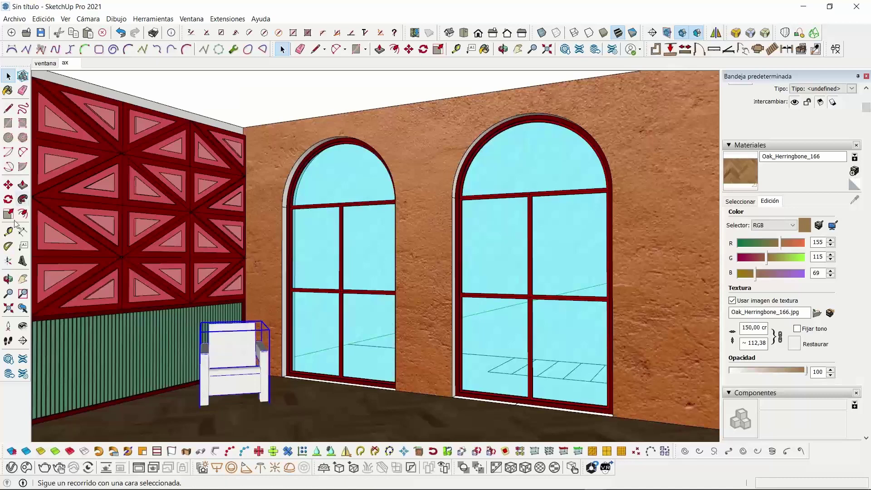
pyautogui.click(8, 199)
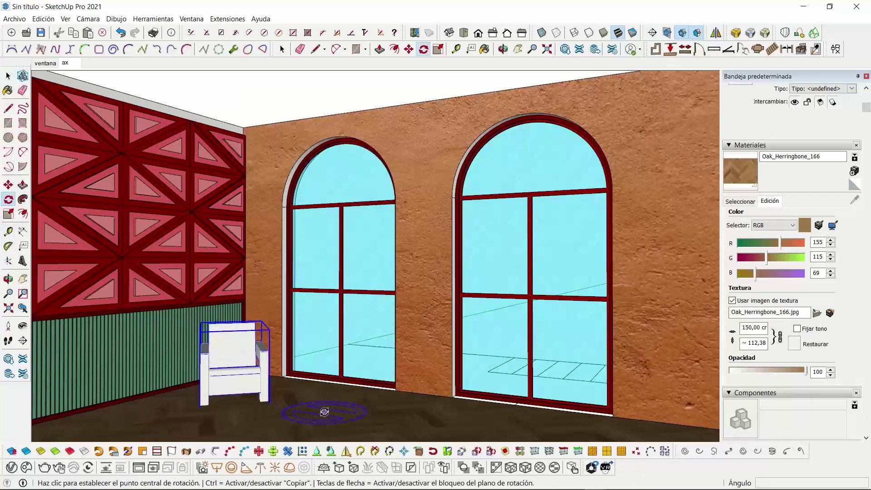
pyautogui.click(325, 411)
pyautogui.click(382, 420)
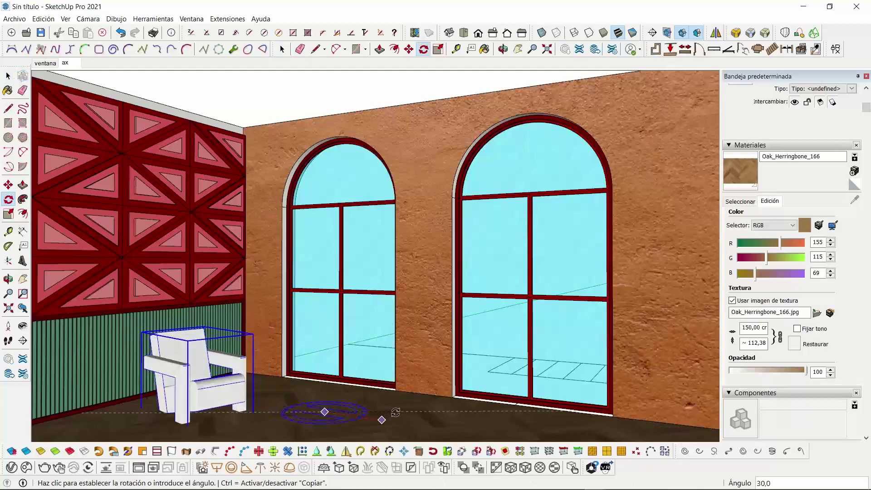
pyautogui.click(393, 413)
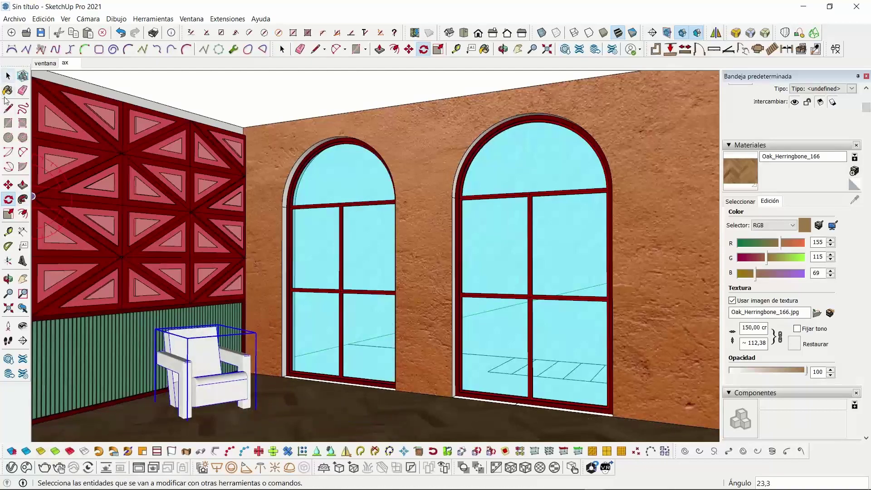
# Move the rotated armchair about 26 cm across the floor toward the window wall
pyautogui.click(8, 184)
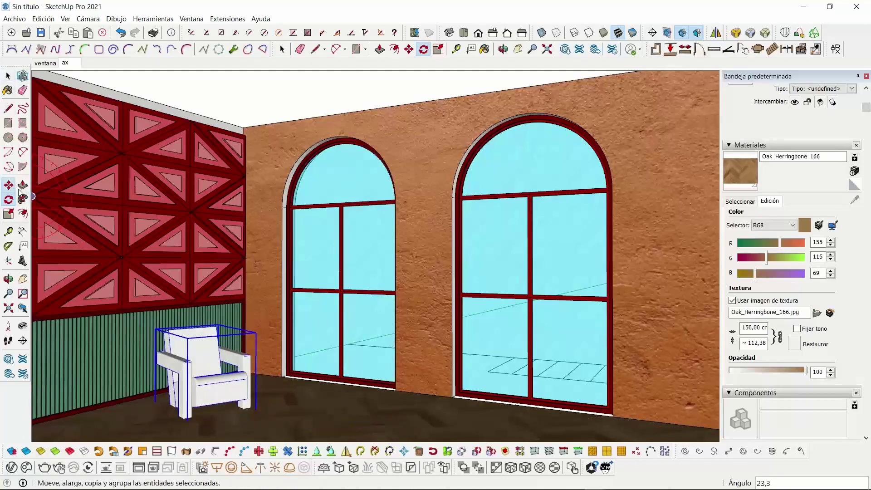
pyautogui.click(297, 427)
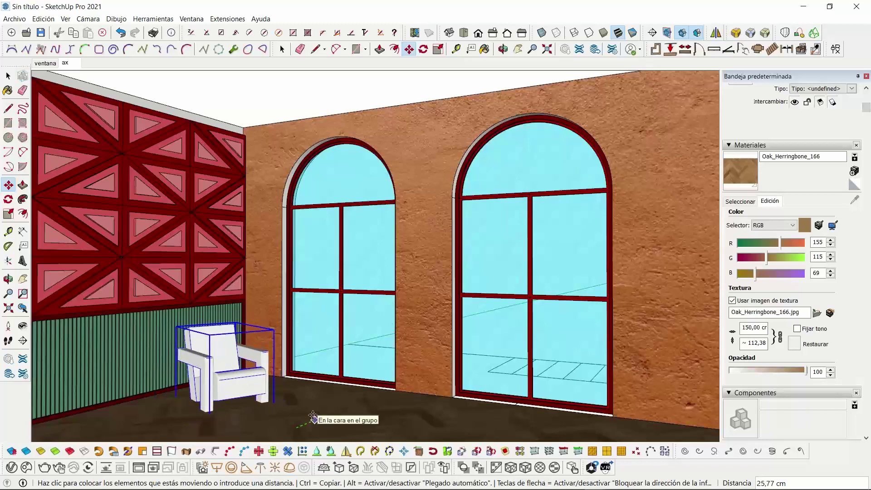
pyautogui.click(311, 416)
pyautogui.click(9, 77)
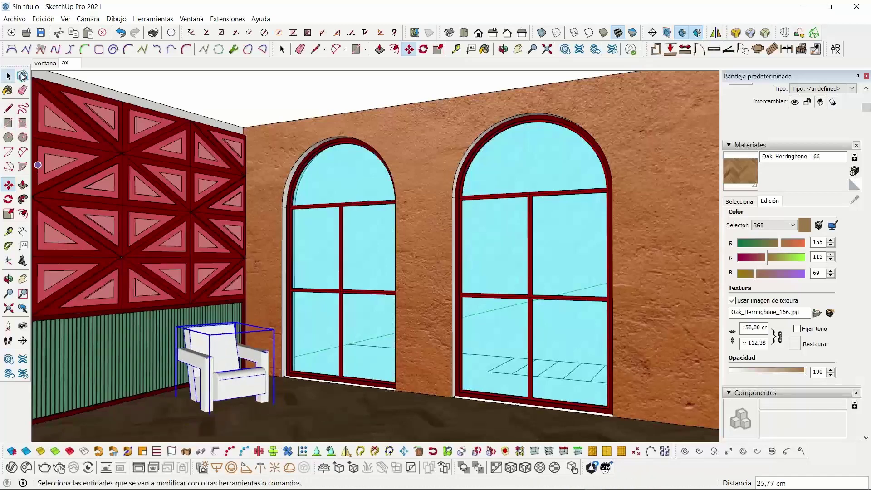
# Deselect the armchair and store the current interior perspective view as a new scene
pyautogui.click(216, 89)
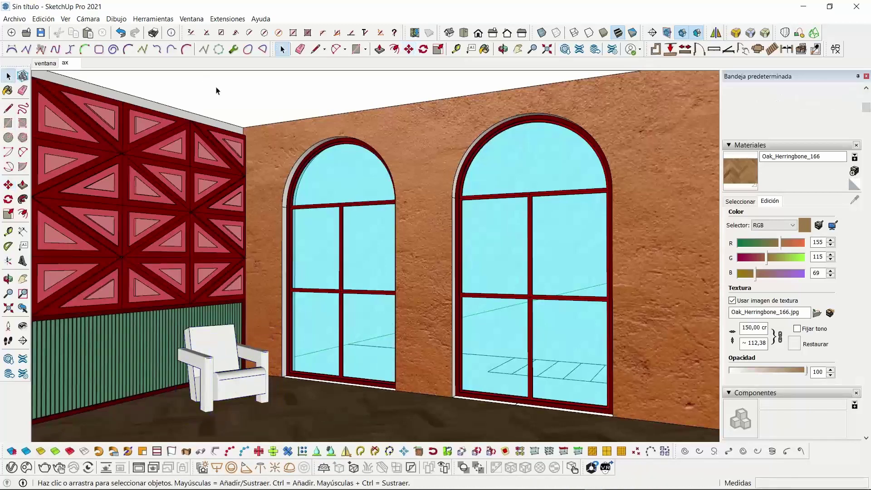
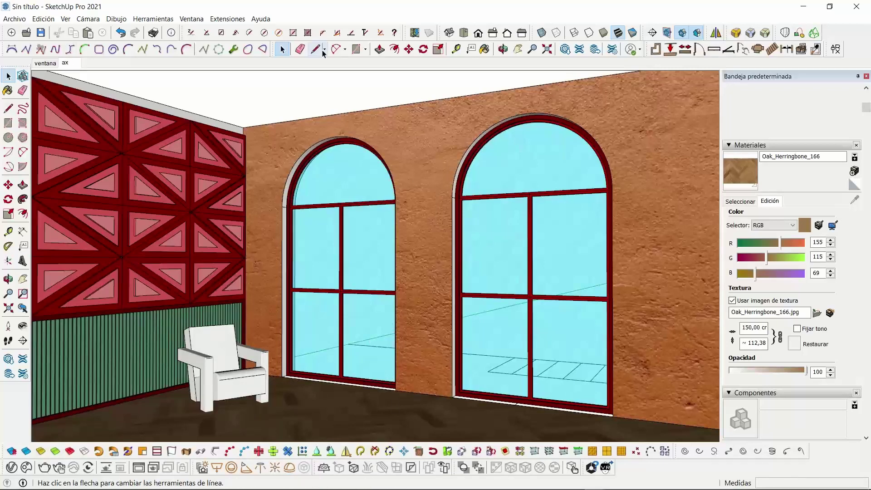
pyautogui.moveTo(866, 108); pyautogui.dragTo(870, 230)
pyautogui.scroll(-10, 870, 232)
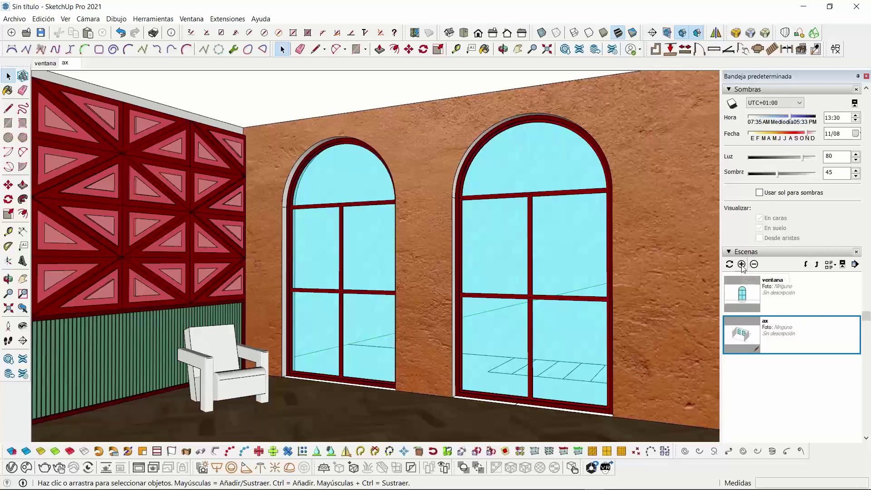
pyautogui.click(742, 265)
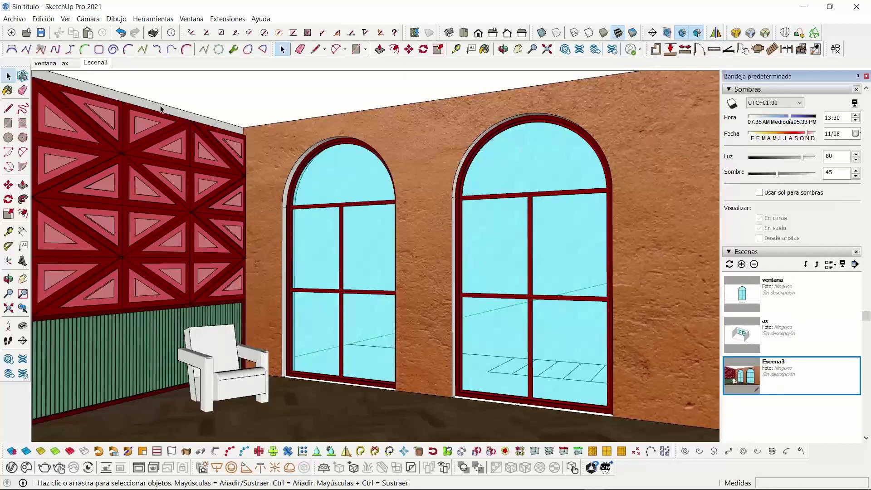
# Rename the new interior perspective scene as SHOOTING
pyautogui.rightClick(101, 65)
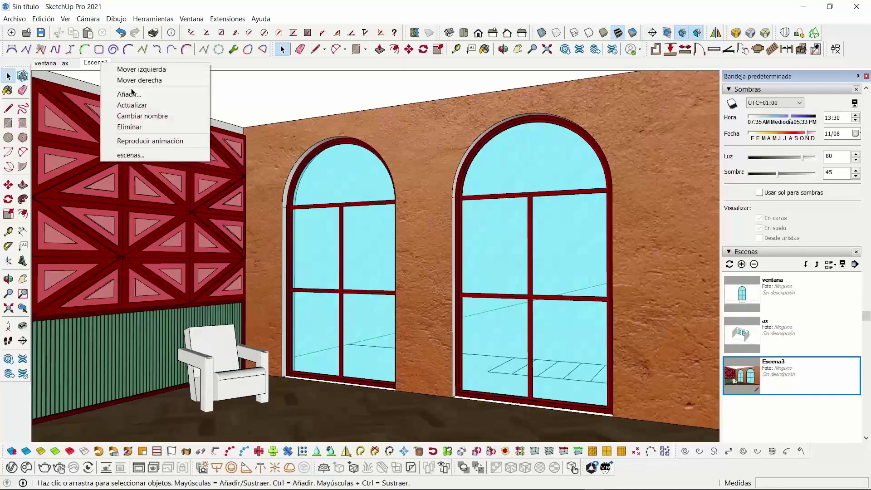
pyautogui.click(152, 115)
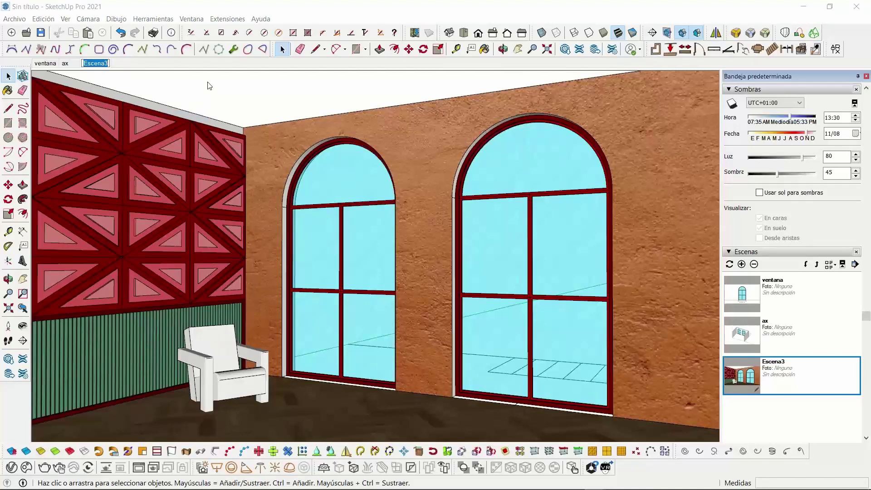
pyautogui.write('SHOO')
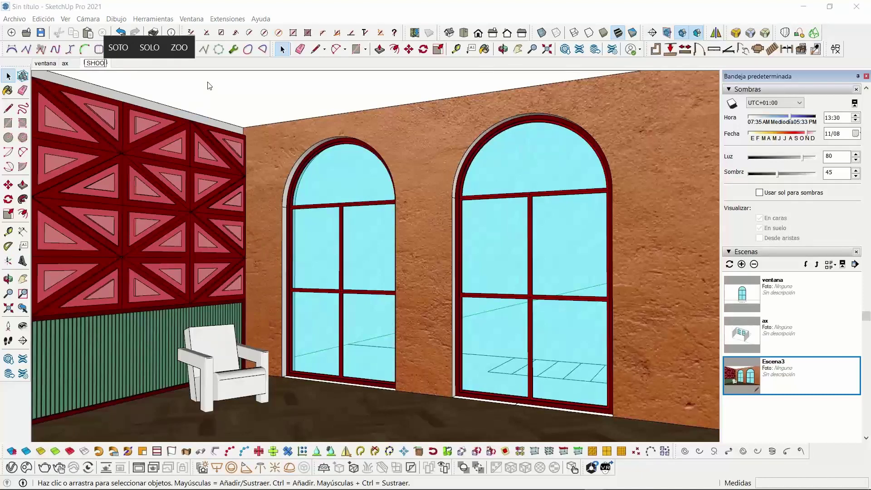
pyautogui.write('TING')
pyautogui.press('Return')
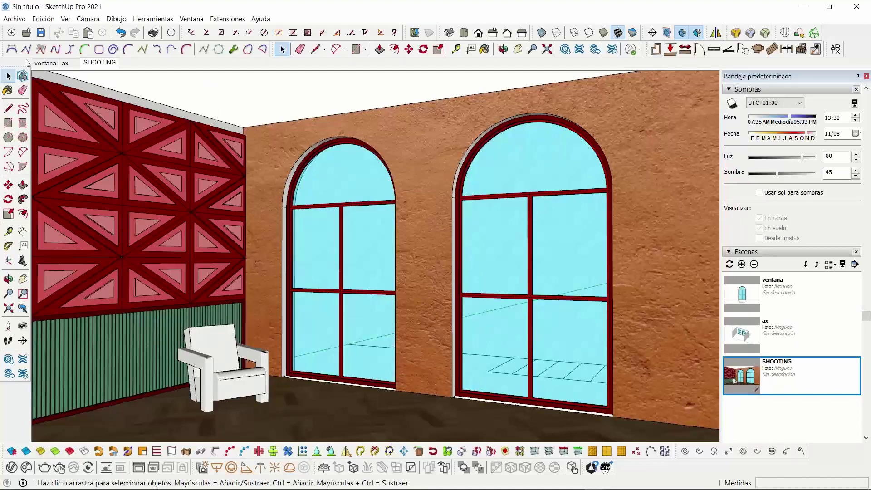
# Compare the ventana, ax and SHOOTING scenes by switching between them, ending on the SHOOTING view
pyautogui.click(45, 63)
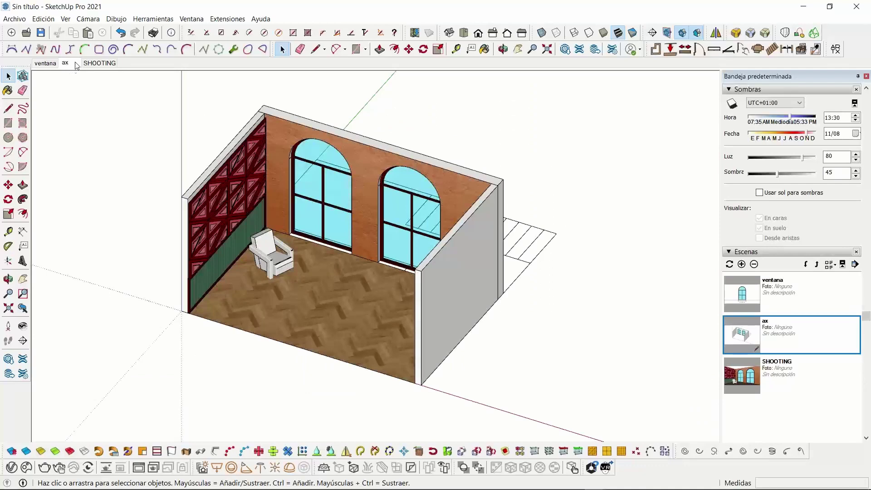
pyautogui.click(97, 63)
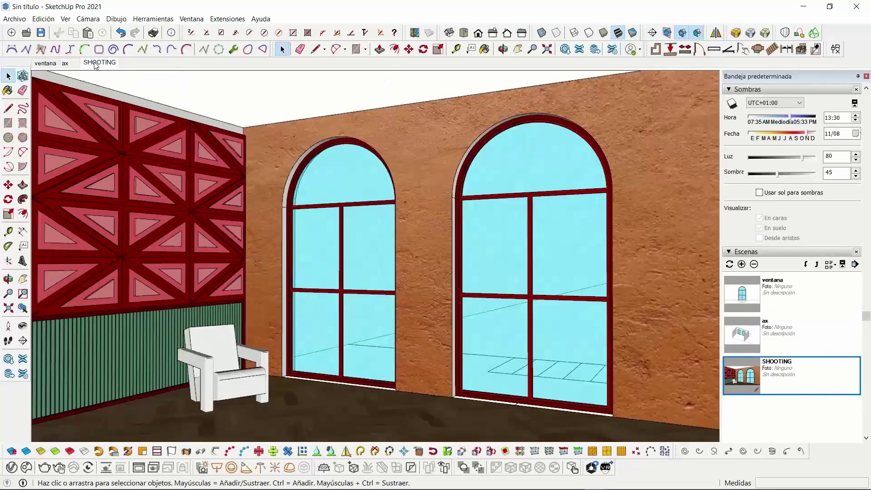
pyautogui.click(46, 63)
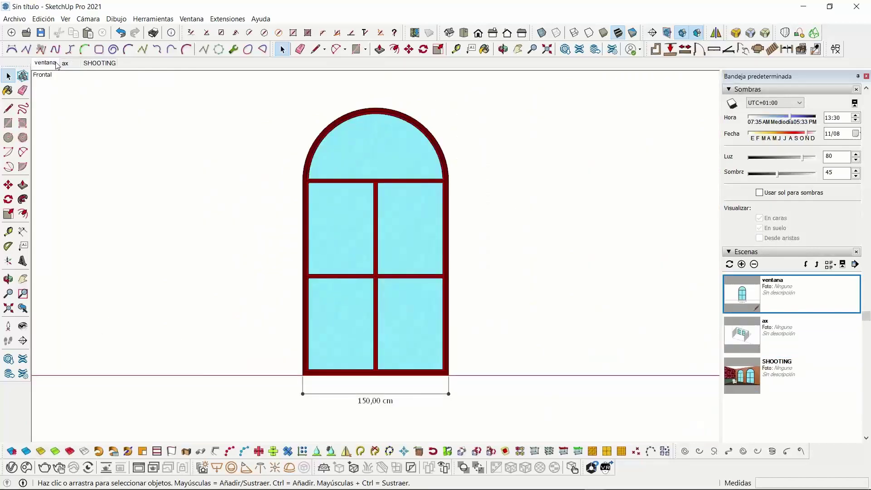
pyautogui.click(66, 63)
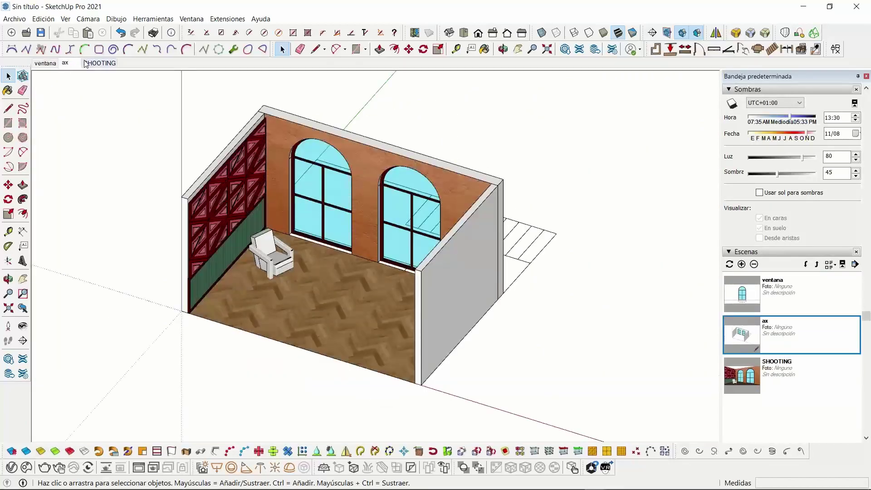
pyautogui.click(88, 63)
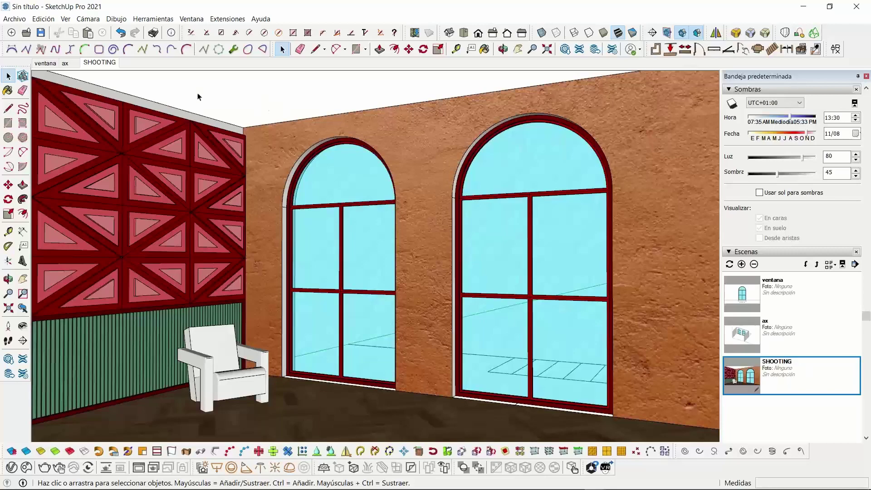
pyautogui.hotkey('ctrl', 's')
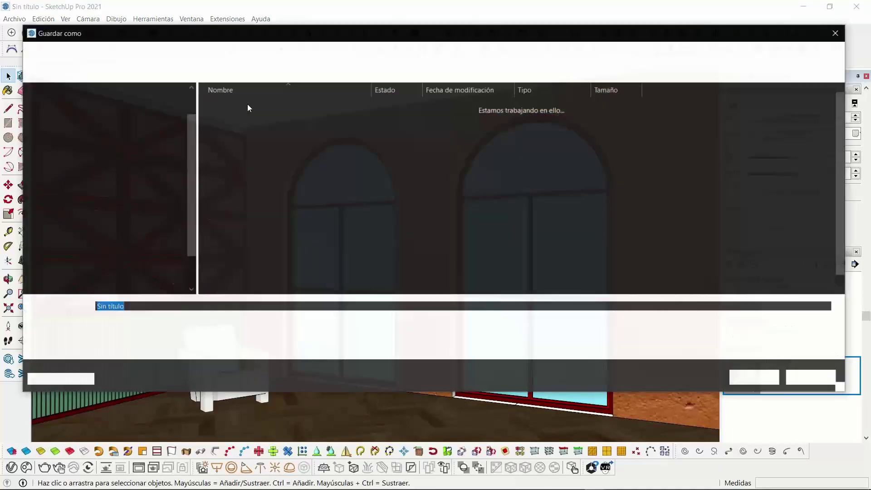
pyautogui.click(819, 380)
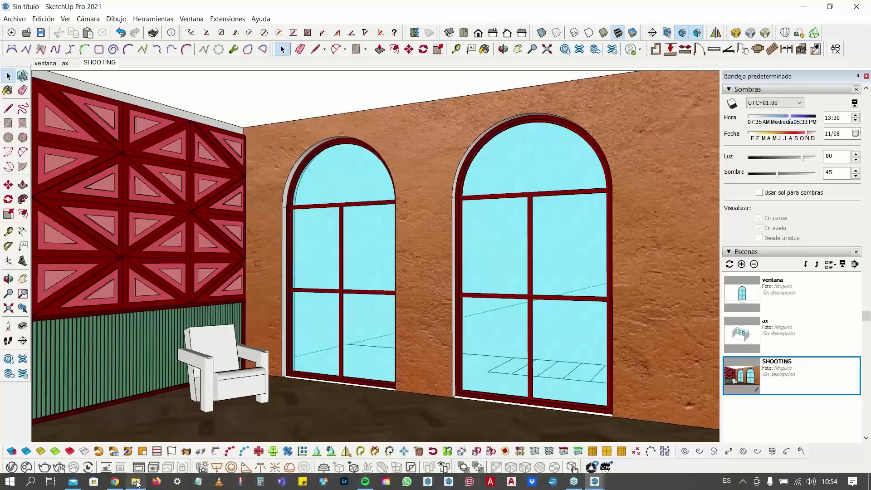
# Open the model lampara bottegaintreccio-caratteri from the furniture 3D folder and examine its flat lamp reference picture beside the modelled lamp
pyautogui.click(136, 483)
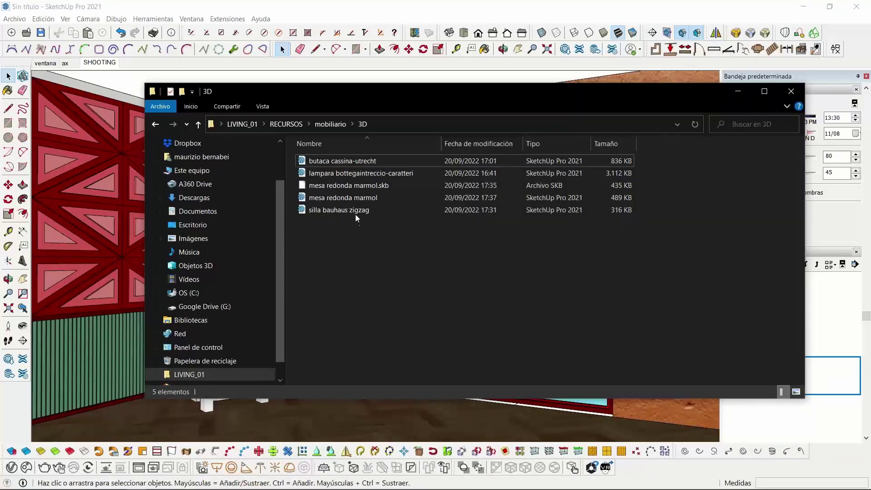
pyautogui.click(346, 172)
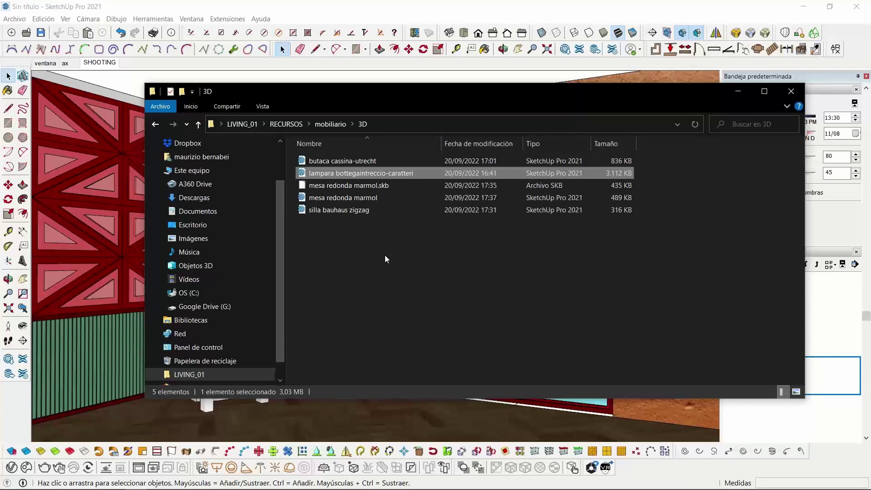
pyautogui.click(738, 93)
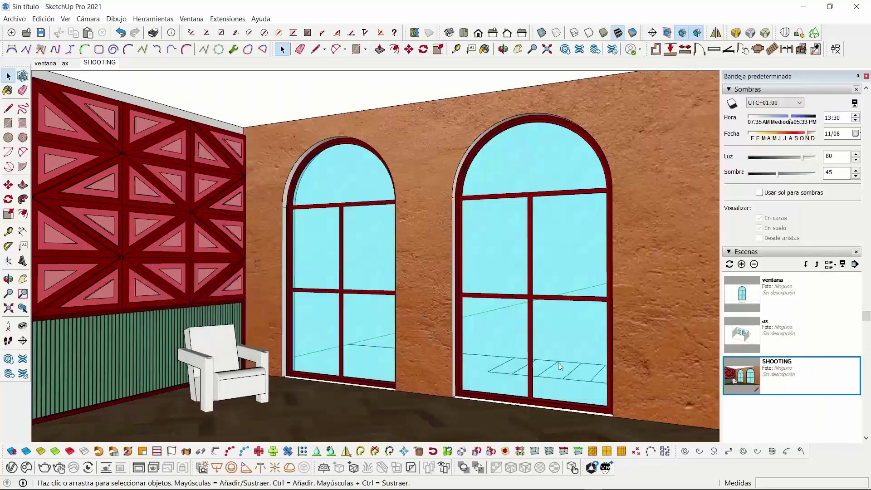
pyautogui.moveTo(609, 487)
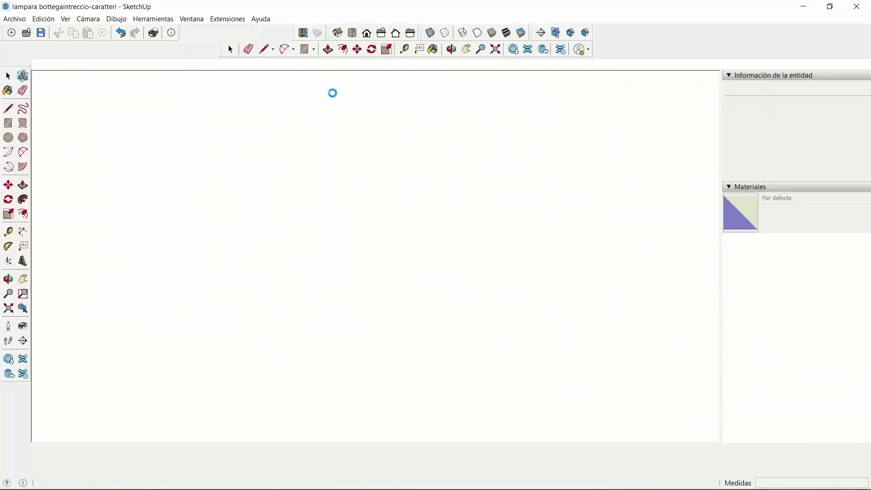
pyautogui.moveTo(411, 266); pyautogui.dragTo(427, 247, button='middle')
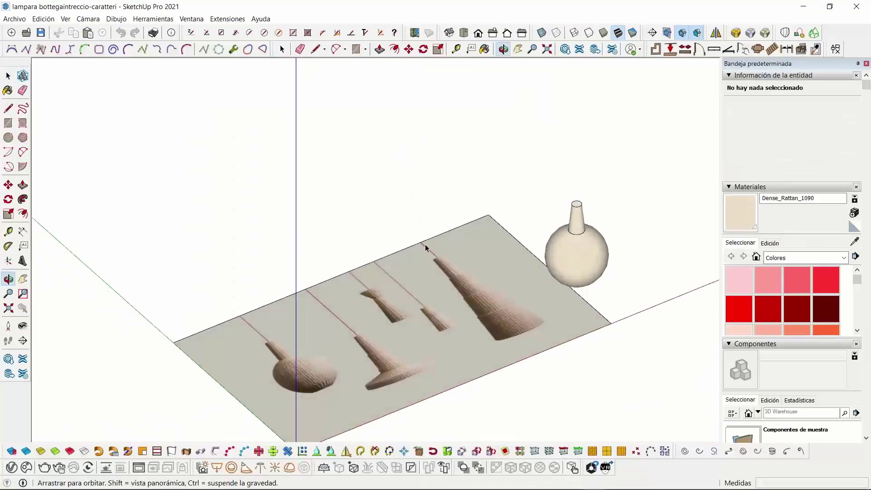
pyautogui.scroll(-2, 423, 250)
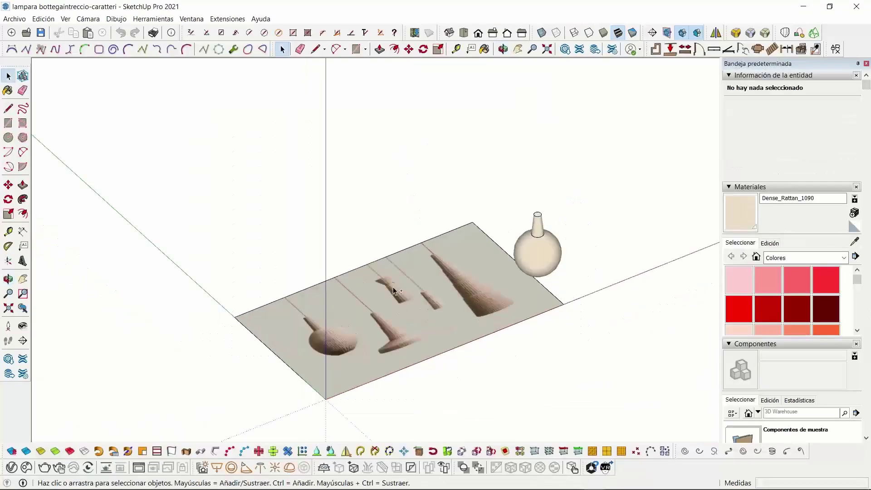
pyautogui.keyDown('shift'); pyautogui.moveTo(390, 278); pyautogui.dragTo(355, 203, button='middle'); pyautogui.keyUp('shift')
pyautogui.click(364, 215)
pyautogui.click(284, 160)
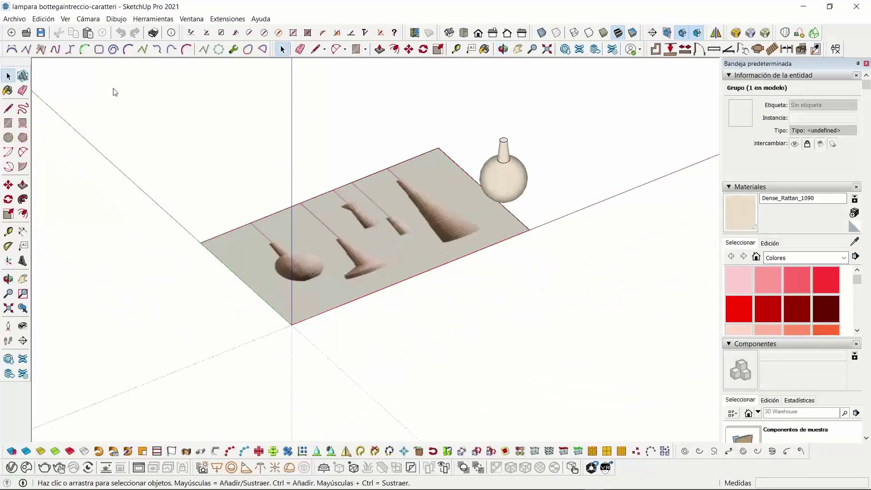
# Choose LAMPARAS CARATTERI BOTTEGA INTRECCIO-ITALIA from the mobiliario folder in RECURSOS for import, used as an image
pyautogui.click(13, 19)
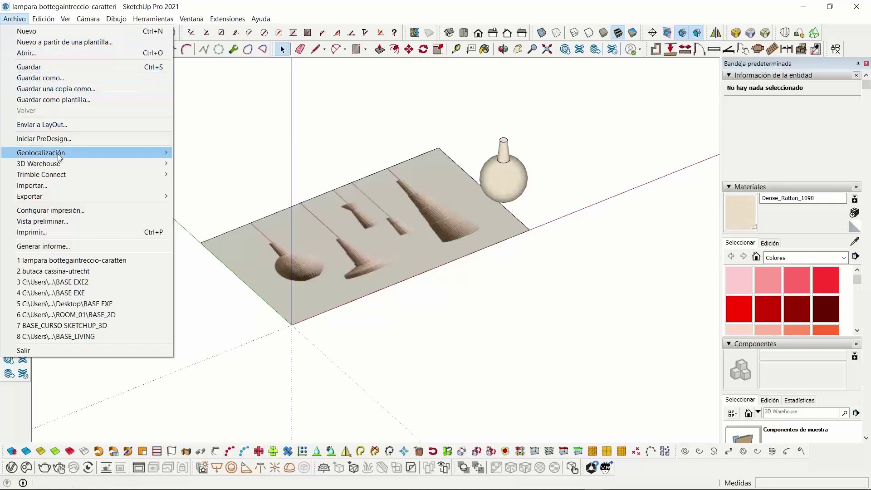
pyautogui.click(59, 186)
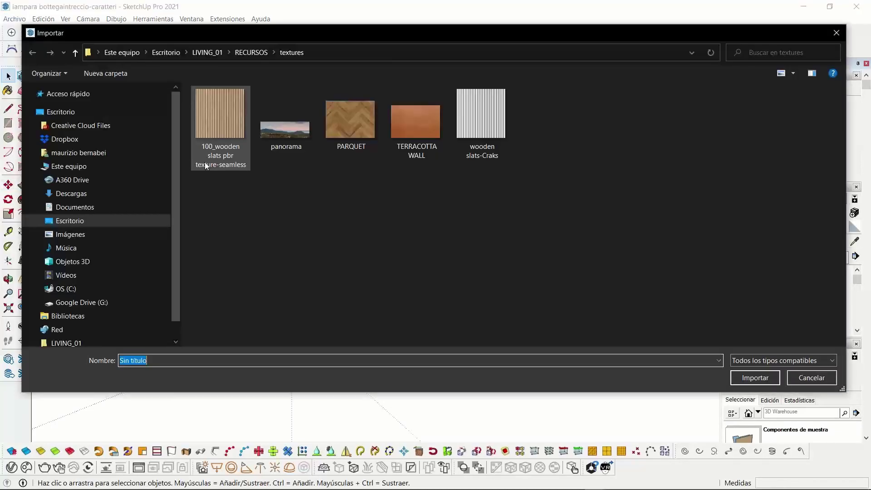
pyautogui.click(250, 53)
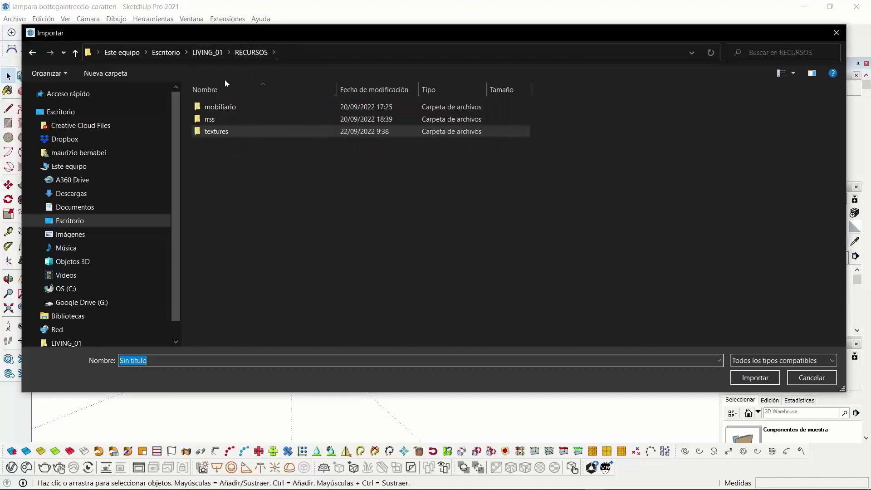
pyautogui.doubleClick(220, 107)
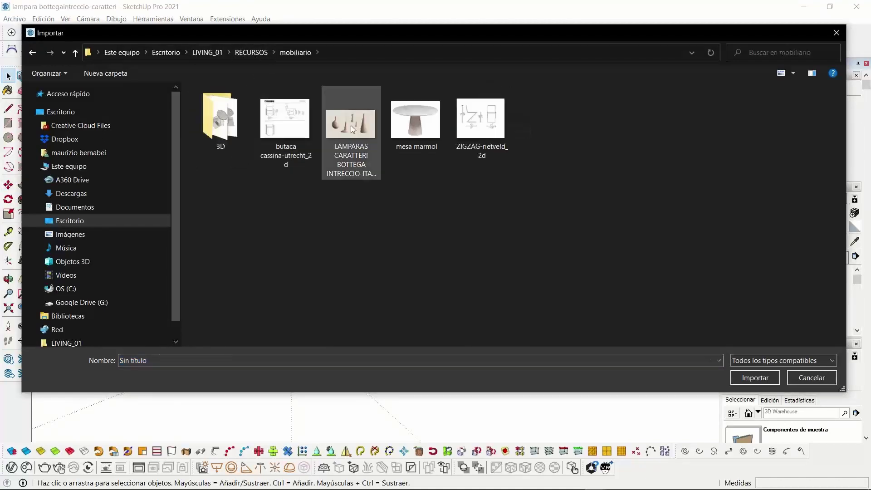
pyautogui.click(353, 130)
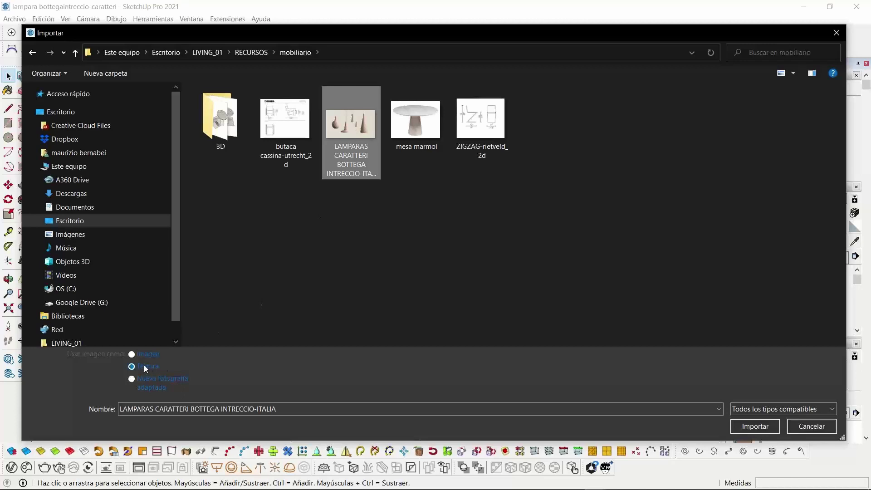
pyautogui.click(131, 354)
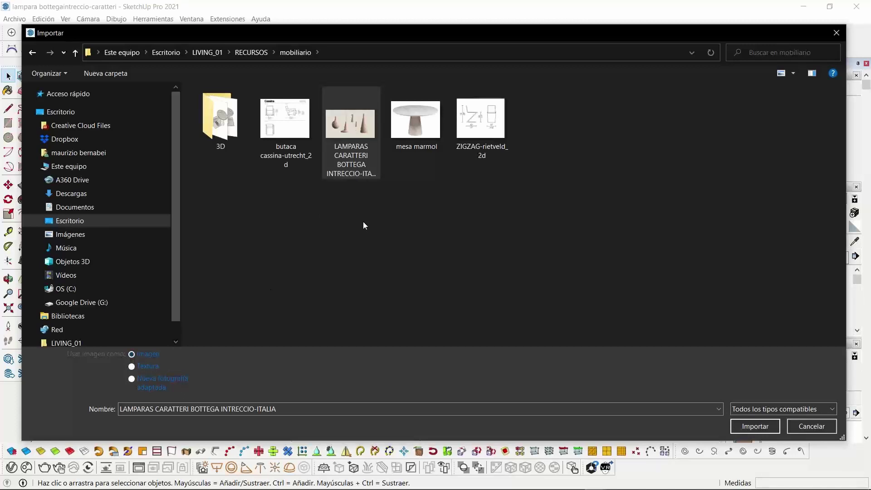
# Import LAMPARAS CARATTERI BOTTEGA INTRECCIO-ITALIA as an image and place it from the origin to the opposite corner of the existing reference
pyautogui.click(752, 426)
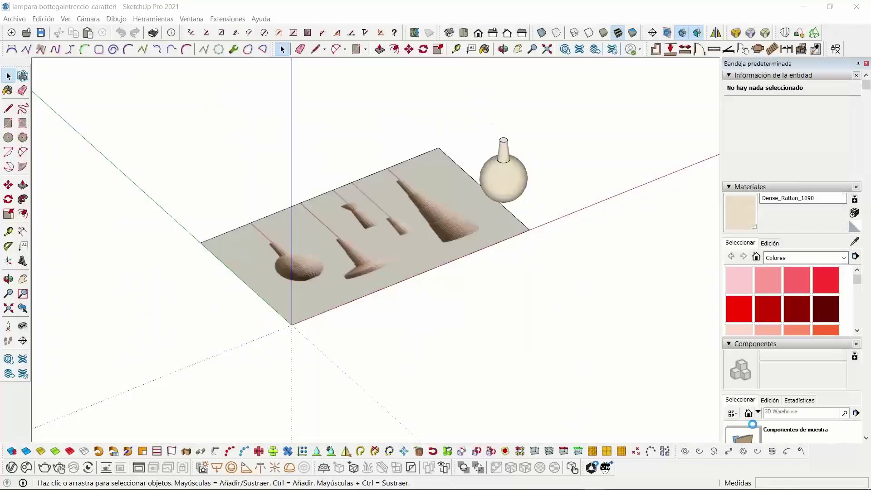
pyautogui.click(292, 325)
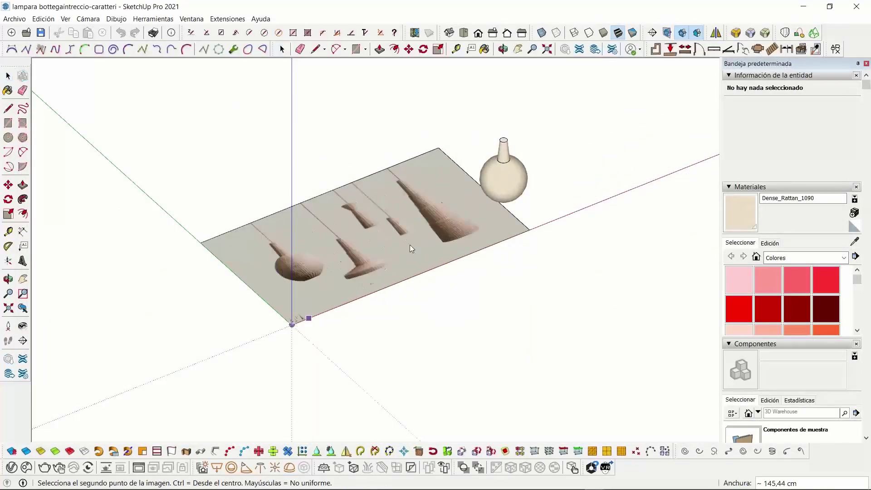
pyautogui.click(442, 149)
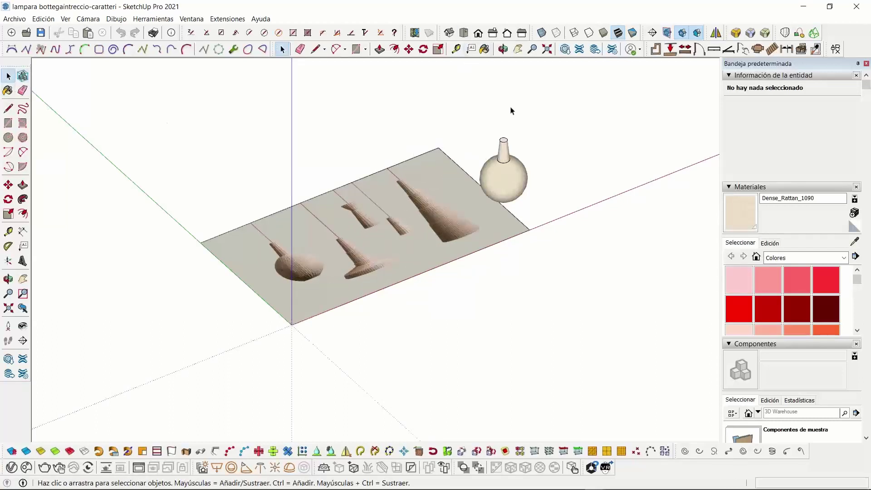
# Move the finished rattan lamp group about 142 cm along the red axis, away from the reference image
pyautogui.click(513, 174)
pyautogui.click(9, 186)
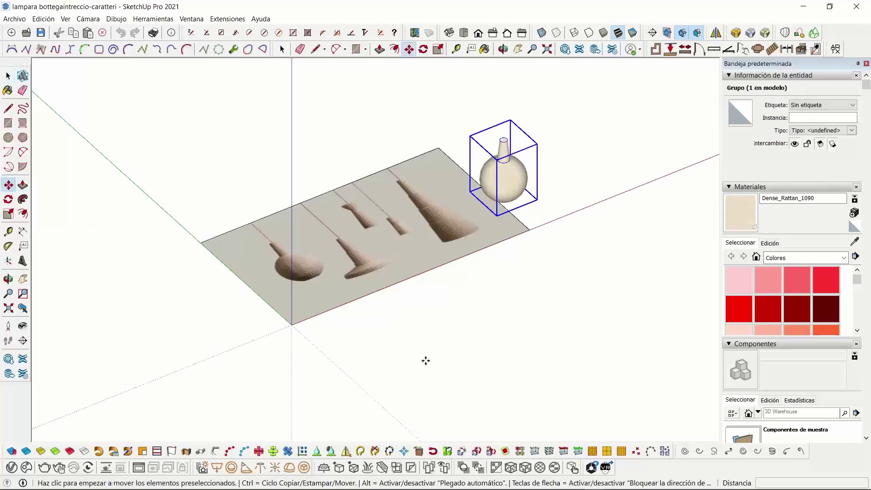
pyautogui.click(424, 360)
pyautogui.click(527, 305)
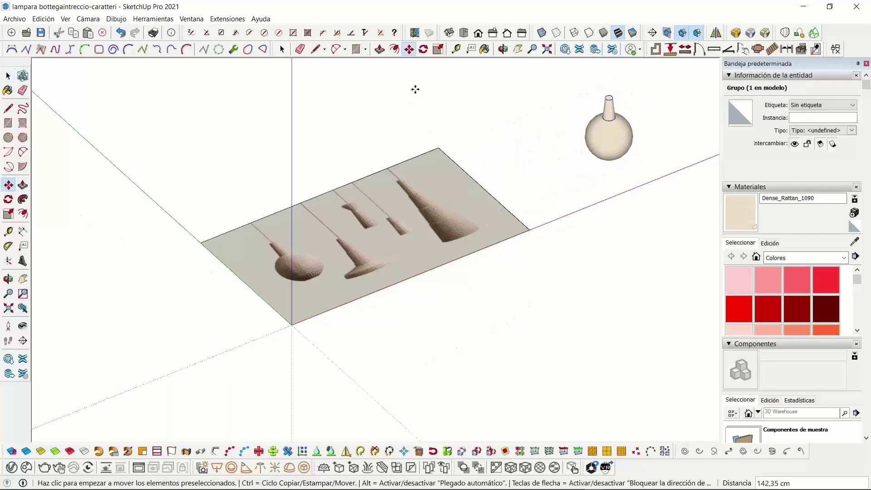
pyautogui.press('Escape')
# In top view, trace the globe lamp's neck with lines from the cord along the half top edge and about 27 cm down its side
pyautogui.click(462, 34)
pyautogui.scroll(4, 209, 216)
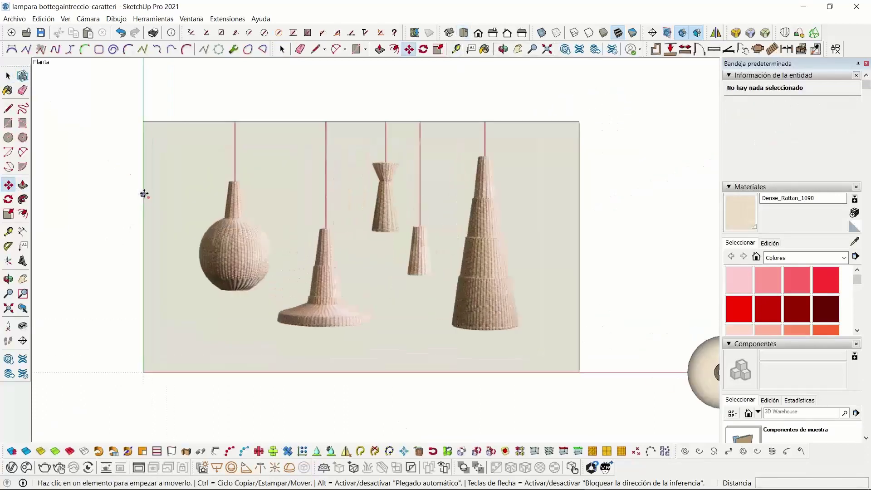
pyautogui.click(15, 110)
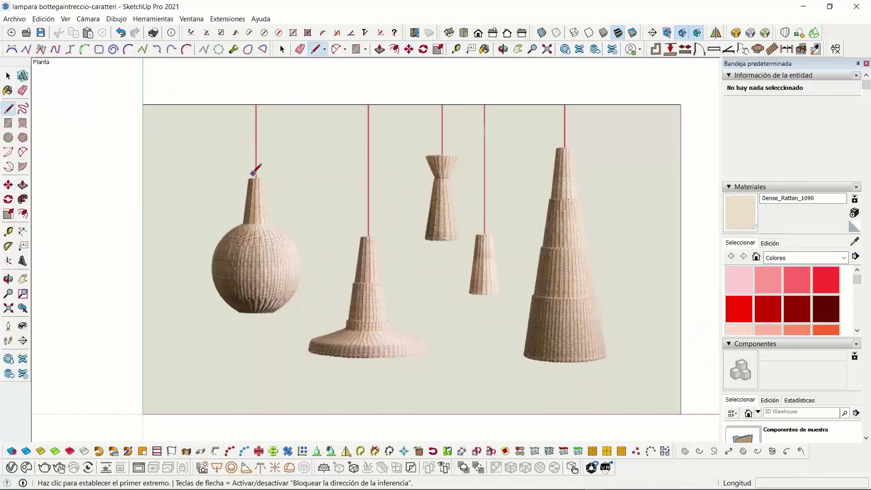
pyautogui.click(256, 178)
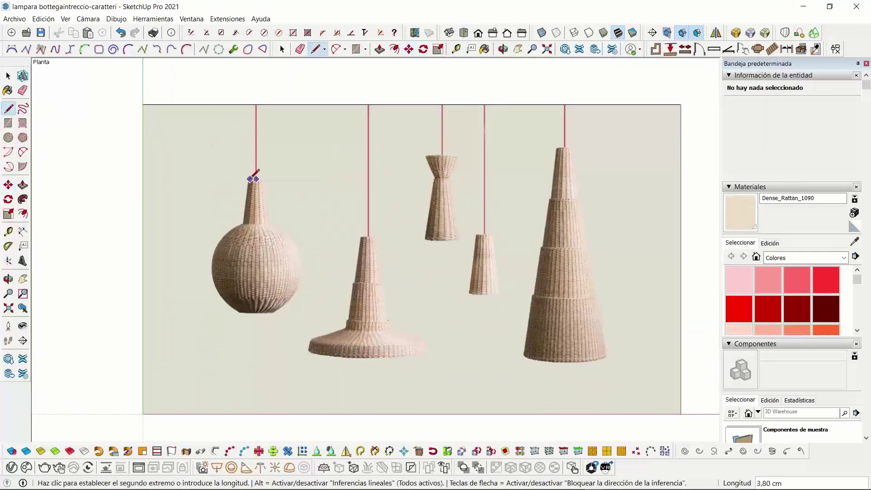
pyautogui.scroll(2, 246, 223)
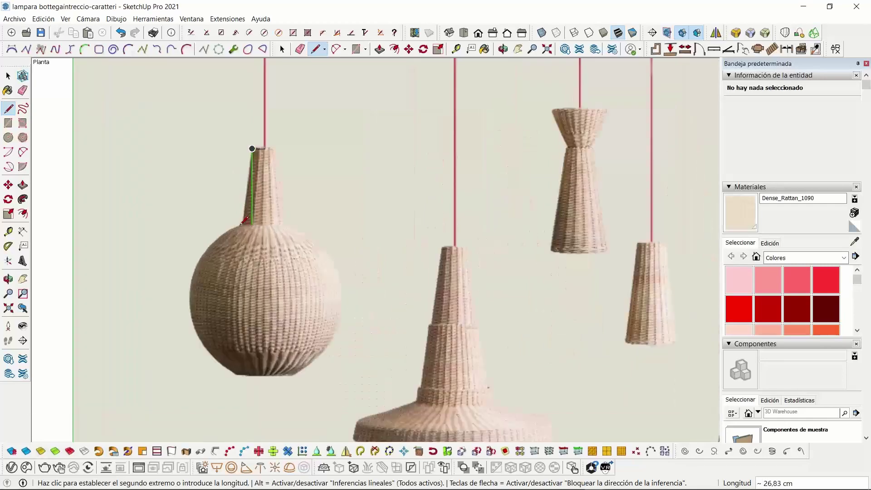
pyautogui.scroll(2, 243, 222)
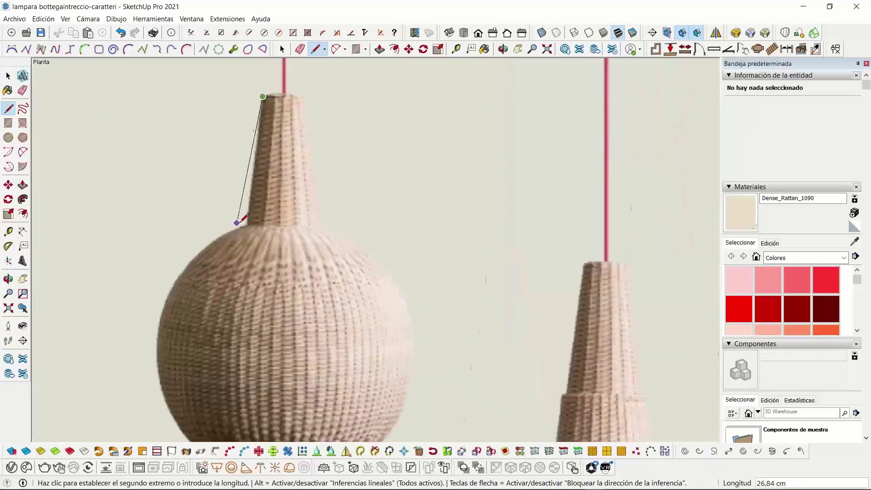
pyautogui.click(246, 224)
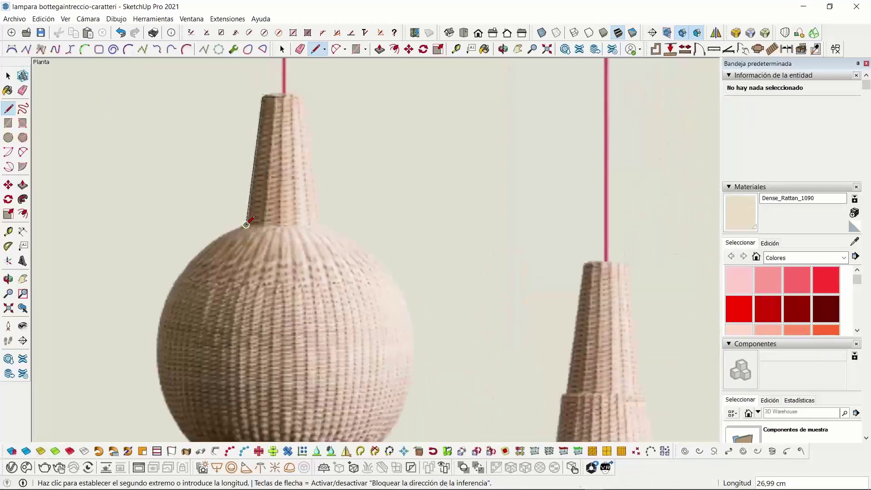
# Draw a circle of about 27.7 cm radius over the lamp's globe, passing through the lower end of the neck line
pyautogui.click(8, 137)
pyautogui.scroll(-3, 222, 249)
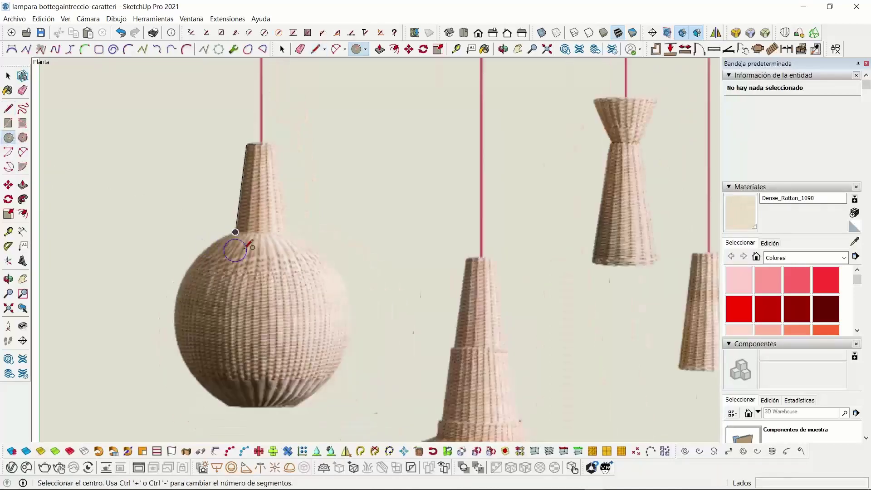
pyautogui.click(257, 307)
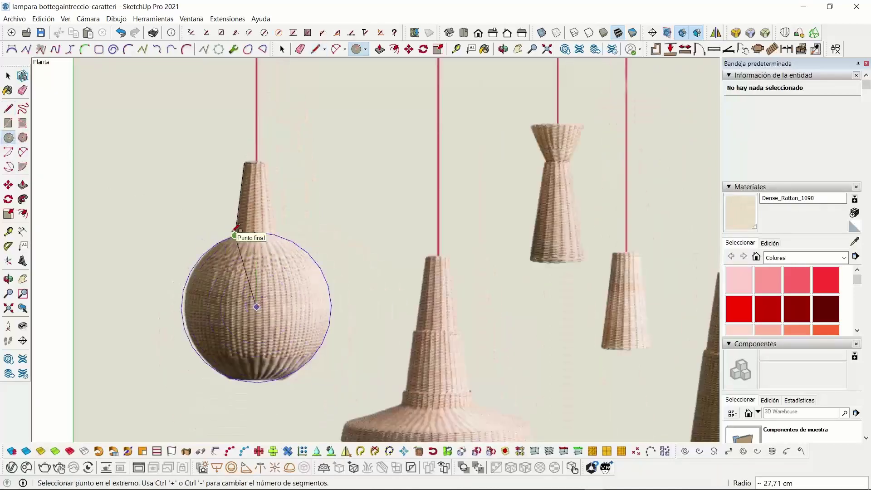
pyautogui.click(240, 234)
pyautogui.click(9, 76)
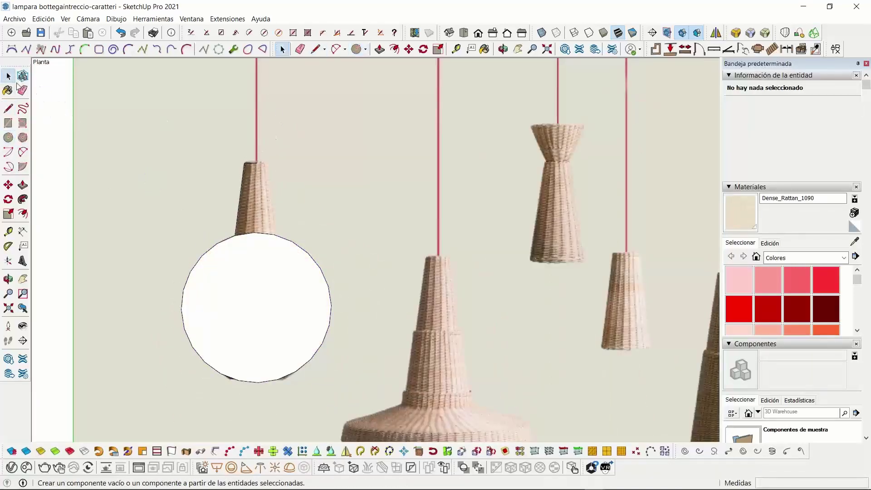
# Draw a vertical centre line from the middle of the neck's top edge to just below the circle
pyautogui.click(315, 49)
pyautogui.click(257, 162)
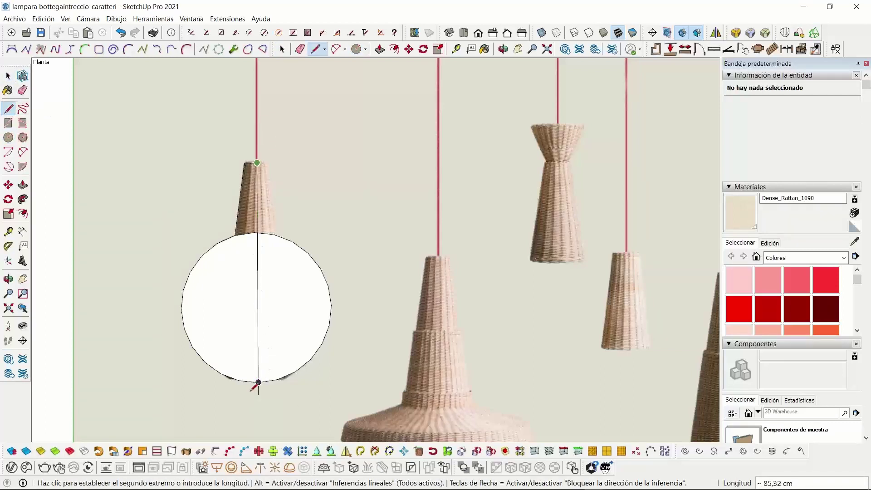
pyautogui.click(257, 394)
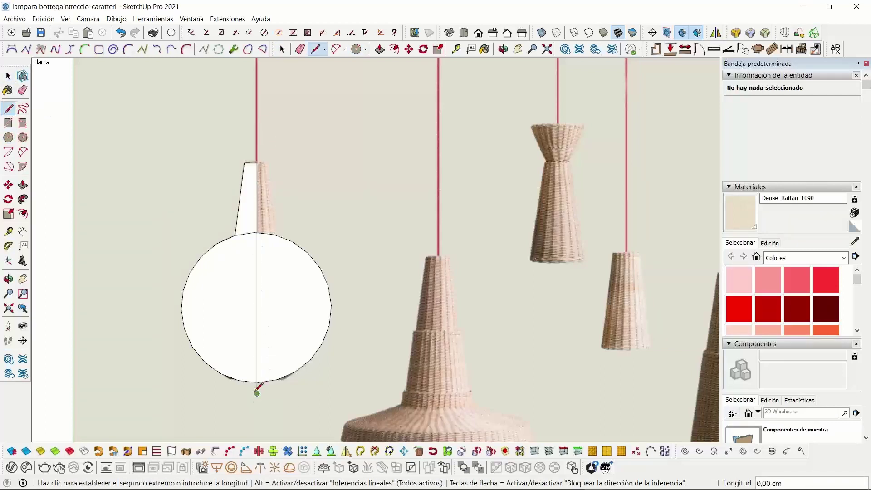
pyautogui.press('Escape')
# Delete the half of the circle on the far side of the centre line, keeping the half with the traced neck
pyautogui.click(7, 77)
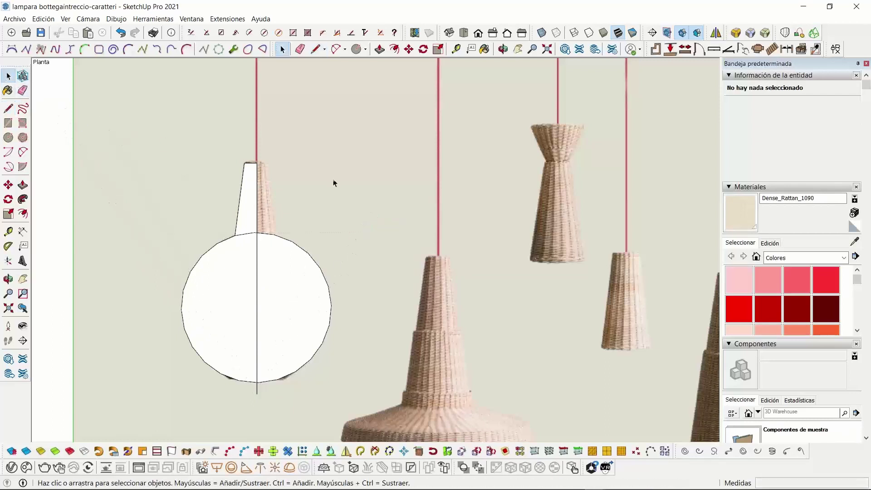
pyautogui.moveTo(333, 180); pyautogui.dragTo(285, 390)
pyautogui.press('Delete')
pyautogui.click(283, 390)
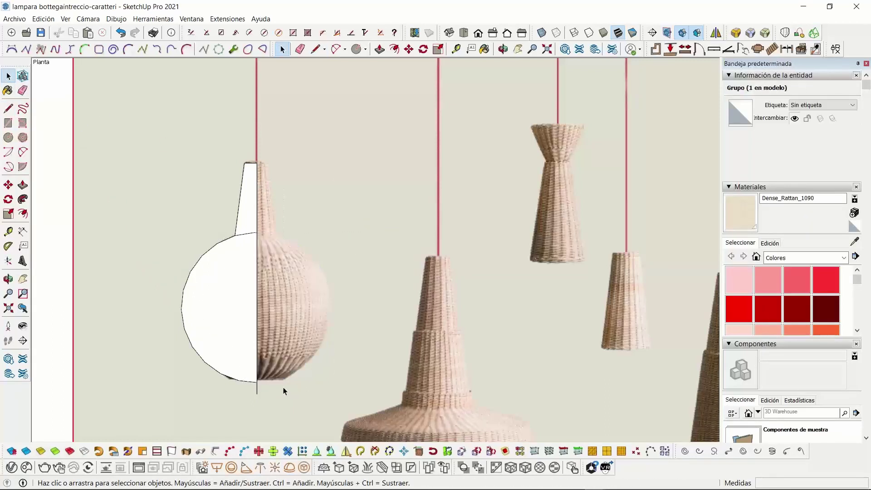
pyautogui.moveTo(278, 352); pyautogui.dragTo(354, 370, button='middle')
pyautogui.scroll(-1, 354, 367)
# Select the half lamp profile and draw a vertical rectangular reference face about 144 cm wide from the origin along the green axis
pyautogui.moveTo(353, 418); pyautogui.dragTo(182, 224)
pyautogui.click(10, 202)
pyautogui.moveTo(276, 281); pyautogui.dragTo(392, 165, button='middle')
pyautogui.scroll(-4, 472, 324)
pyautogui.scroll(-1, 515, 299)
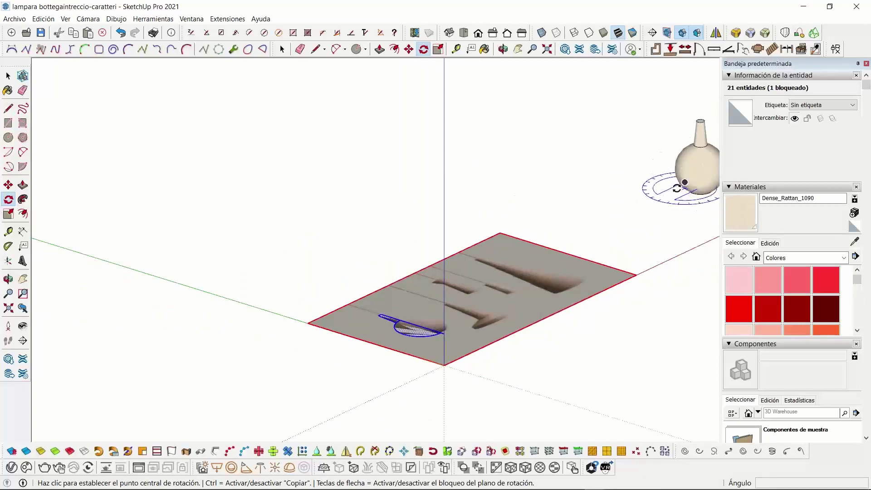
pyautogui.click(8, 108)
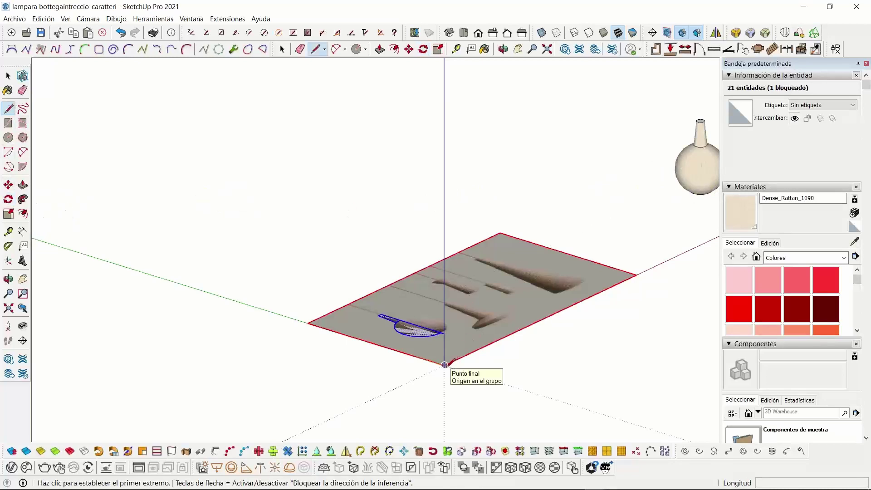
pyautogui.click(445, 364)
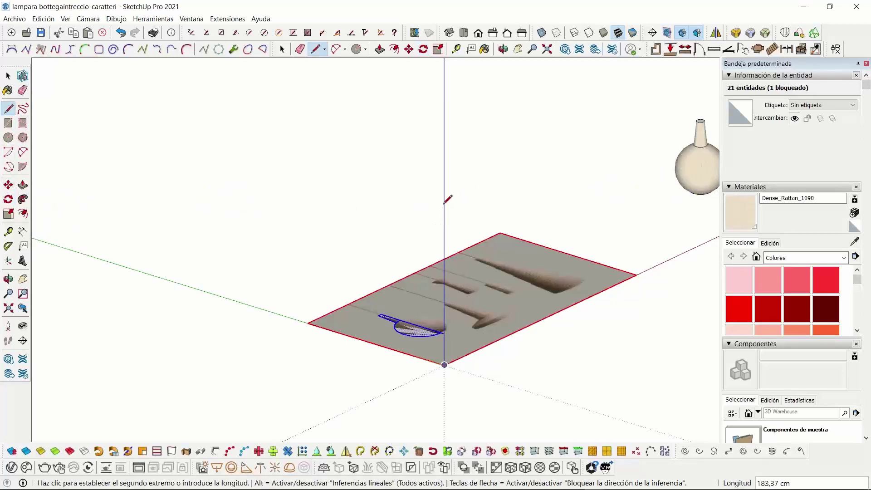
pyautogui.click(444, 209)
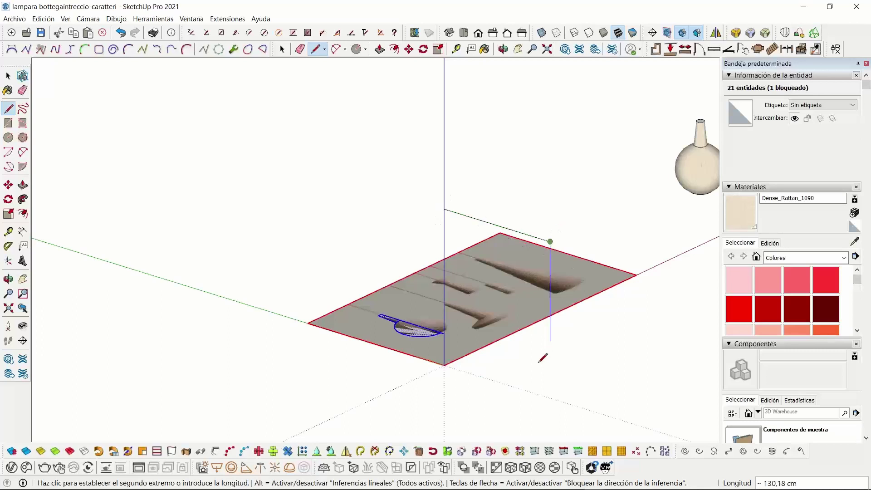
pyautogui.click(550, 398)
pyautogui.click(445, 364)
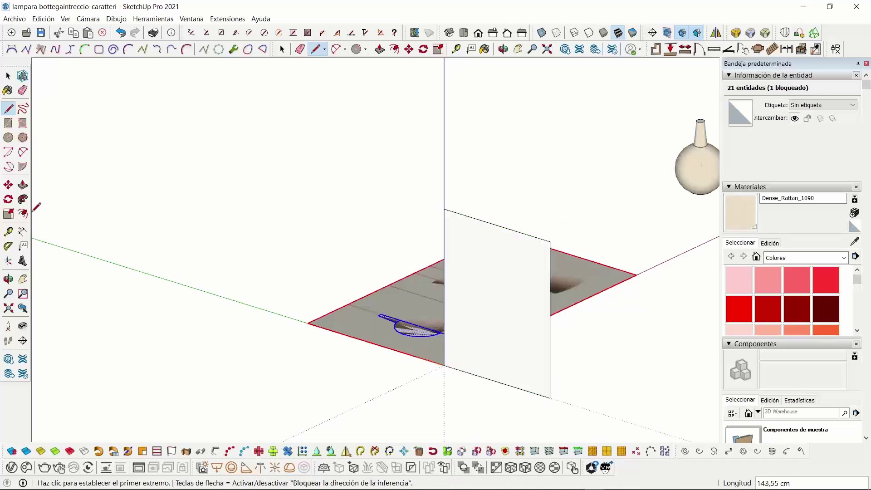
# Rotate the selected half profile 90° in the plane of the vertical reference face so it stands upright
pyautogui.click(9, 199)
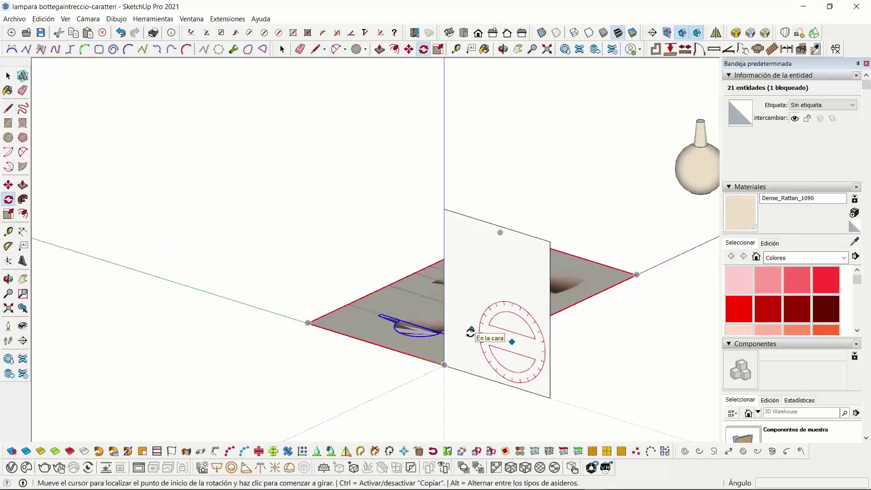
pyautogui.click(471, 330)
pyautogui.click(513, 305)
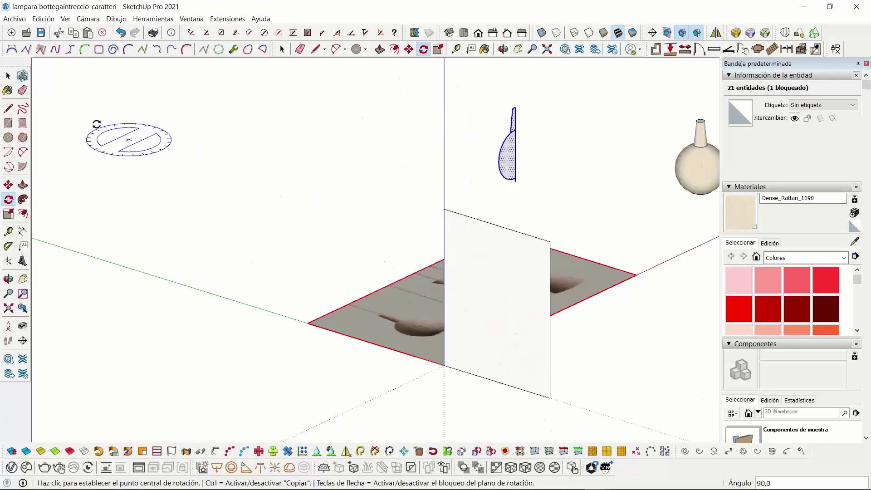
# Draw a horizontal circle with a radius of about 8.70 cm centred on the lower end of the profile's axis line
pyautogui.click(9, 137)
pyautogui.scroll(6, 507, 156)
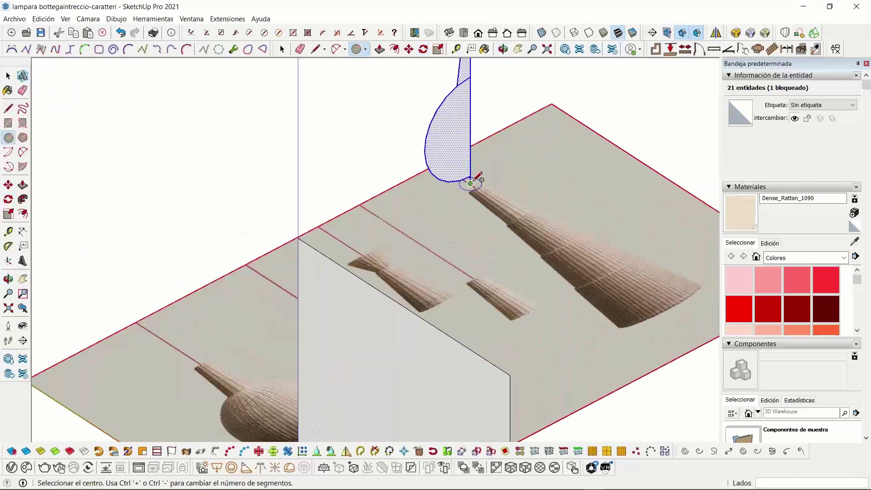
pyautogui.click(471, 183)
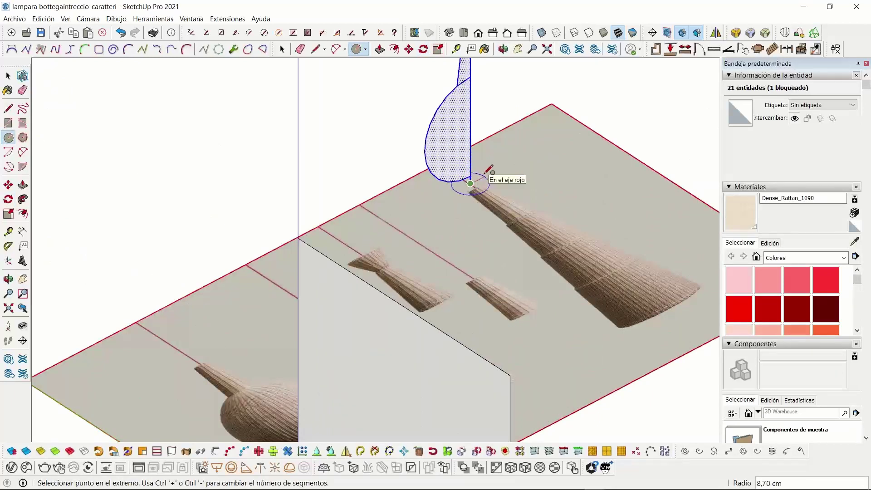
pyautogui.click(486, 174)
pyautogui.press('space')
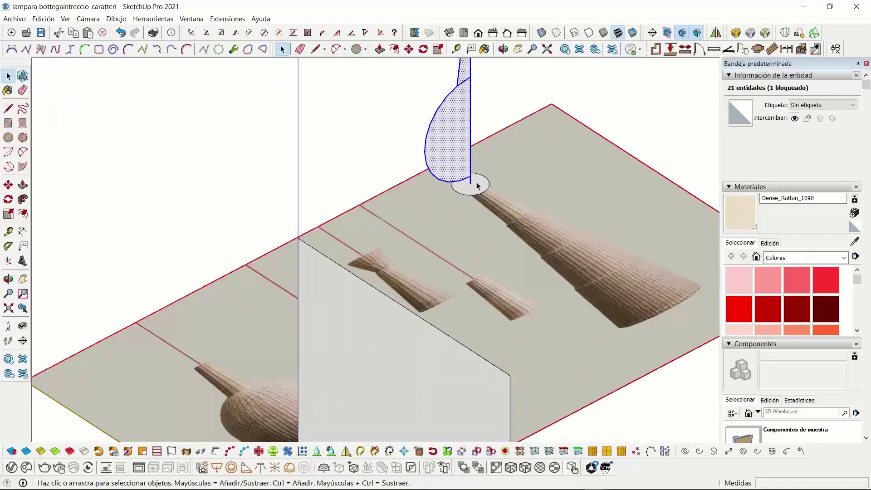
# Delete the circle's inner face, keeping its outline, and delete the vertical reference face
pyautogui.click(477, 185)
pyautogui.click(485, 178)
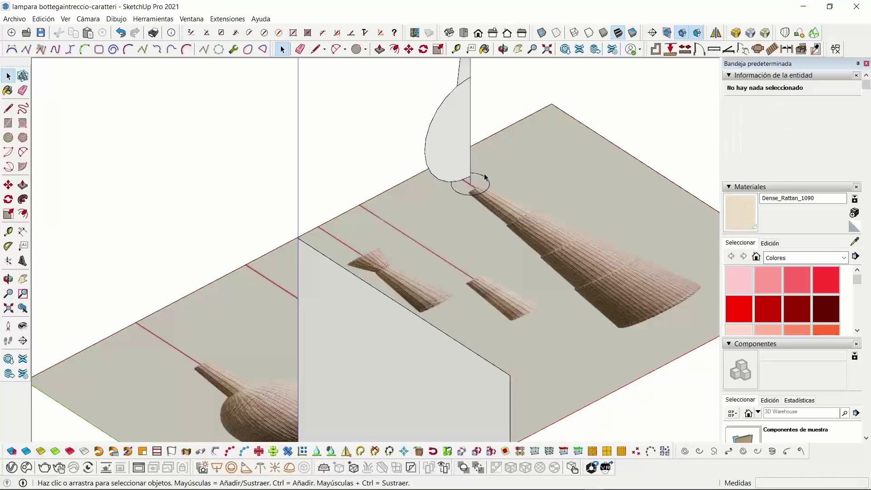
pyautogui.moveTo(509, 167); pyautogui.dragTo(337, 286, button='middle')
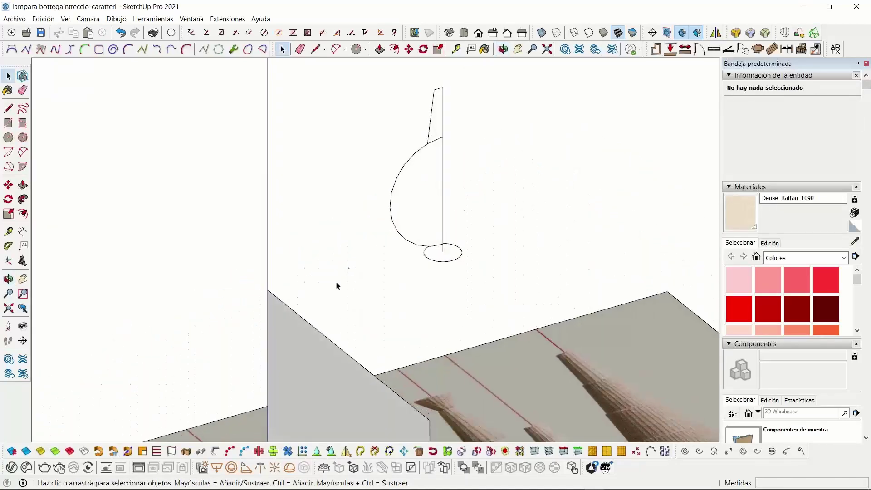
pyautogui.moveTo(260, 348); pyautogui.dragTo(243, 355)
pyautogui.press('Delete')
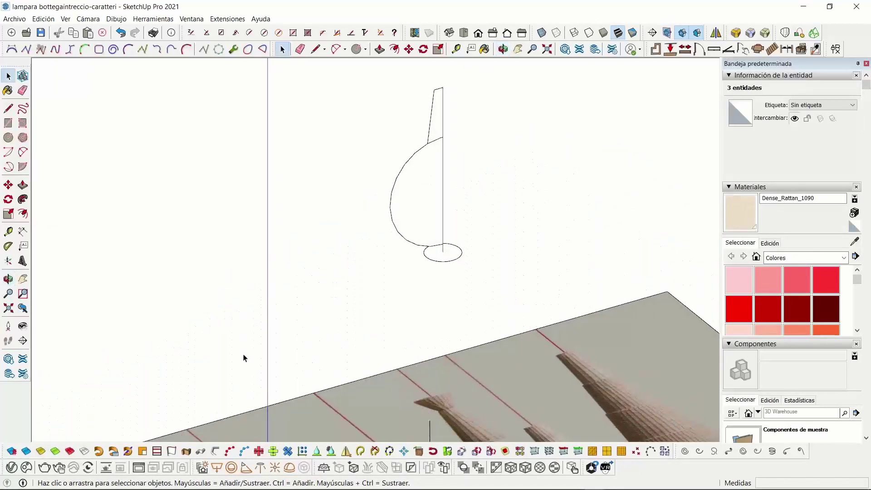
# Delete the short arc between the neck and the globe to merge them into one profile face
pyautogui.click(432, 205)
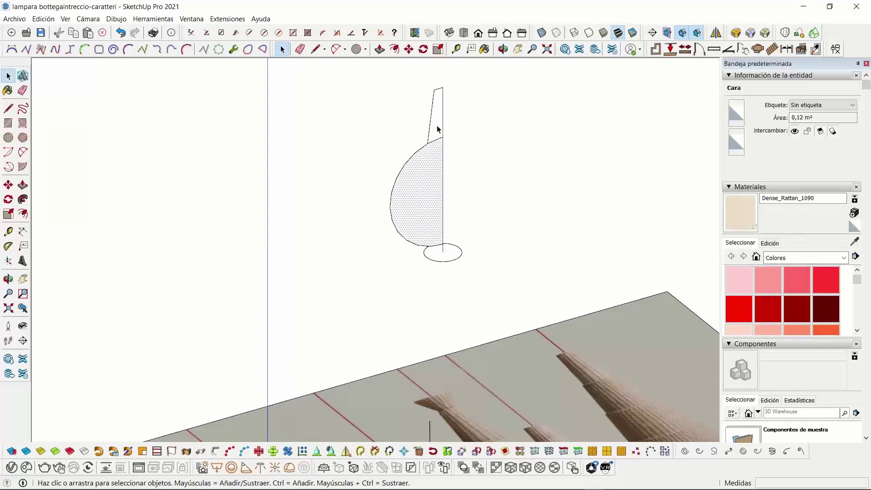
pyautogui.click(434, 141)
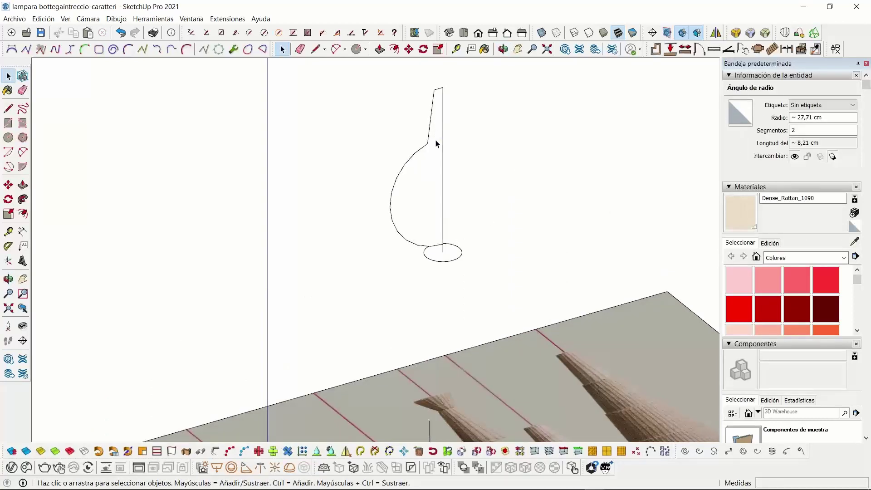
pyautogui.press('Delete')
pyautogui.click(436, 144)
# Revolve the half-profile face around the circle outline with Follow Me to form the solid globe lamp
pyautogui.keyDown('shift'); pyautogui.moveTo(324, 254); pyautogui.dragTo(426, 257, button='middle'); pyautogui.keyUp('shift')
pyautogui.click(475, 278)
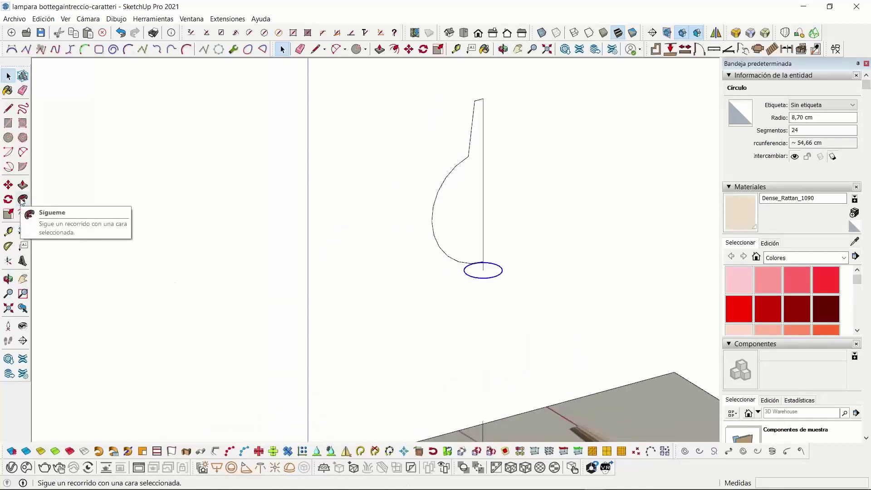
pyautogui.moveTo(451, 313); pyautogui.dragTo(467, 293, button='middle')
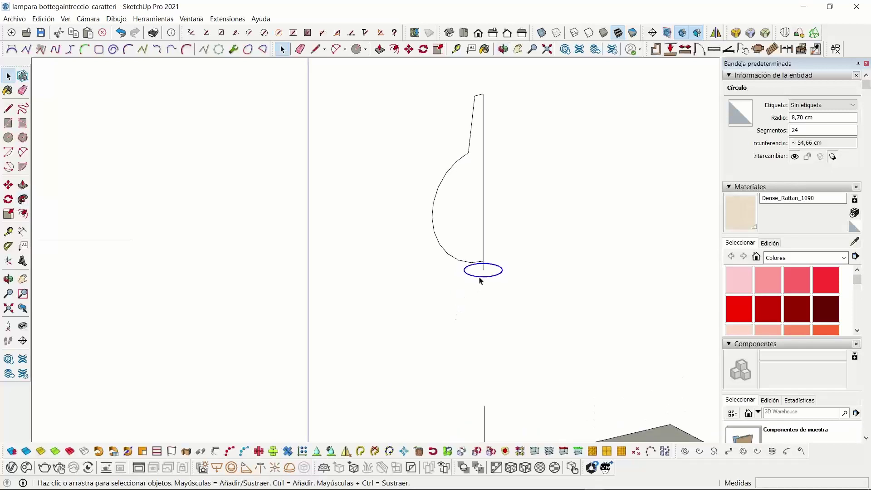
pyautogui.scroll(2, 481, 281)
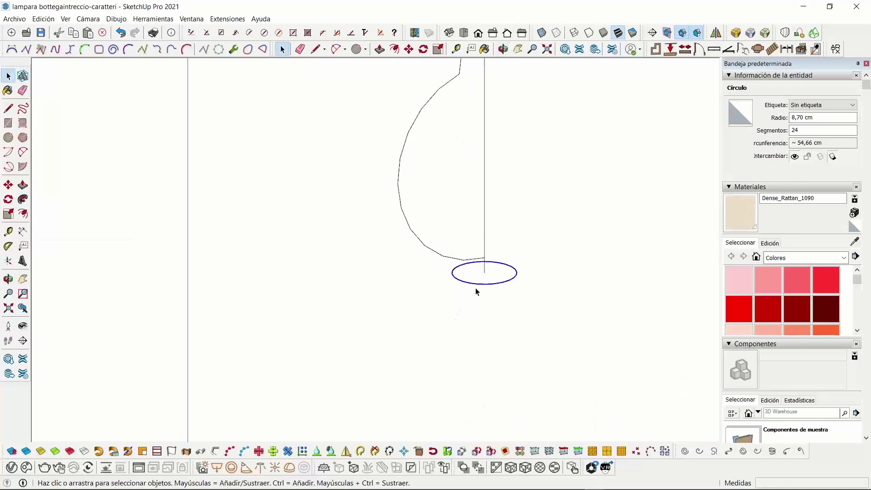
pyautogui.click(23, 199)
pyautogui.click(436, 188)
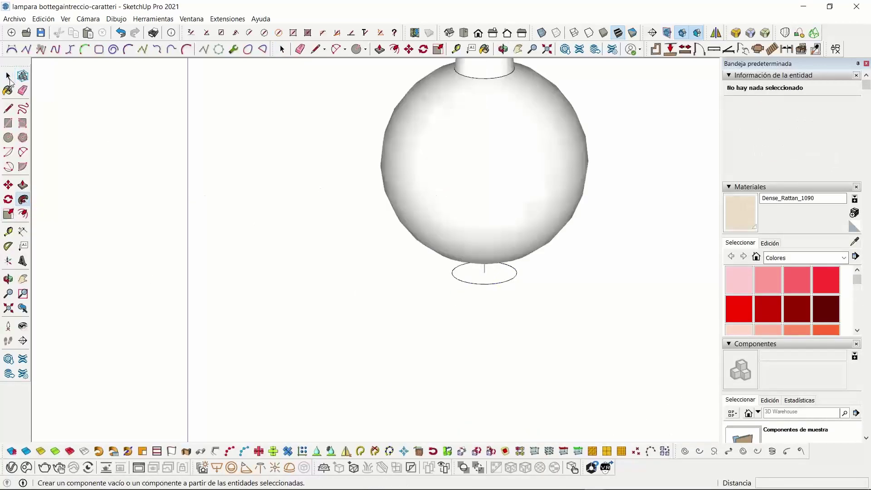
pyautogui.press('space')
# Paint the new lamp's globe and neck with the Dense_Rattan_1090 material
pyautogui.scroll(-3, 332, 181)
pyautogui.scroll(-4, 350, 227)
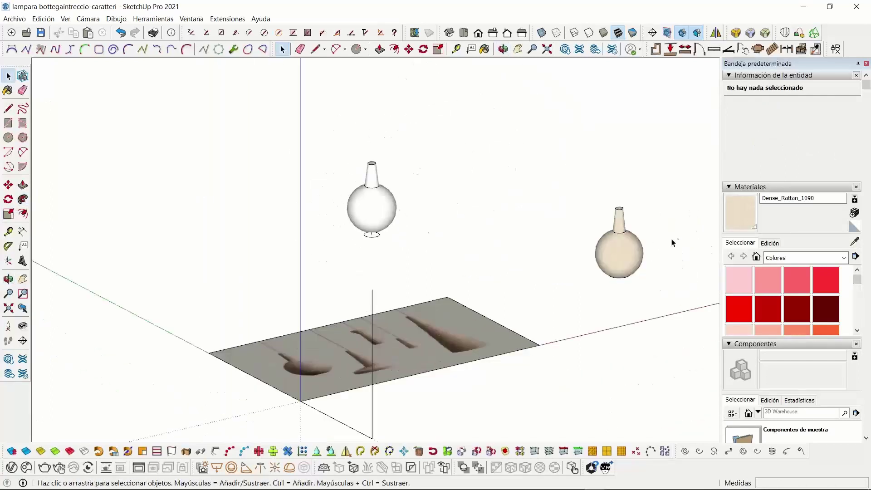
pyautogui.scroll(5, 576, 218)
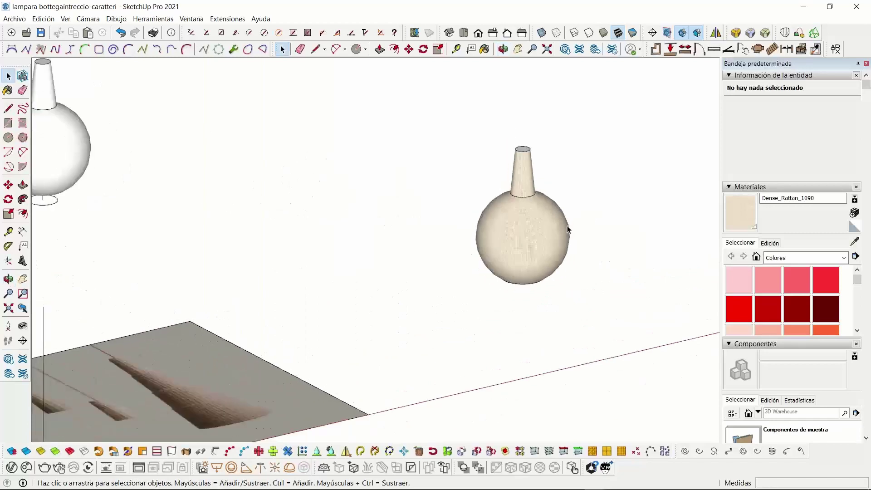
pyautogui.scroll(-2, 568, 229)
pyautogui.press('b')
pyautogui.click(140, 150)
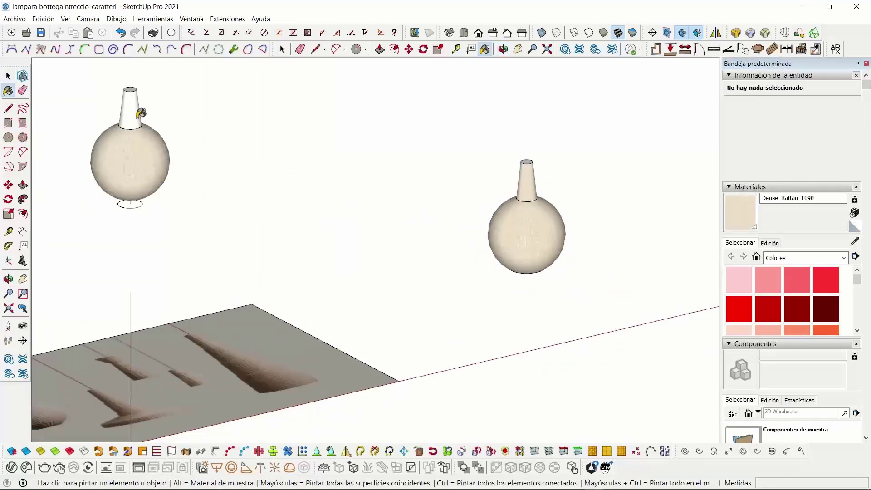
pyautogui.click(8, 75)
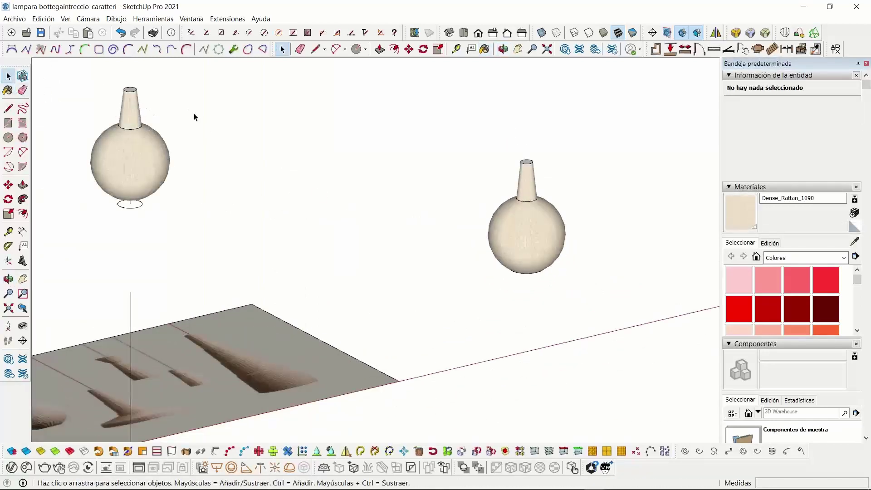
# Copy the finished, already grouped rattan lamp and switch to the untitled room model
pyautogui.scroll(2, 321, 132)
pyautogui.keyDown('shift'); pyautogui.moveTo(699, 175); pyautogui.dragTo(558, 171, button='middle'); pyautogui.keyUp('shift')
pyautogui.moveTo(614, 145); pyautogui.dragTo(383, 387)
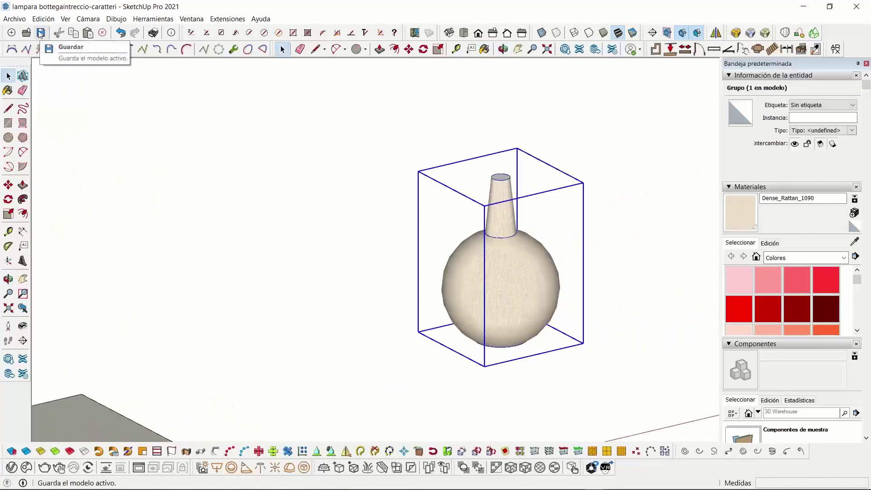
pyautogui.click(73, 35)
pyautogui.moveTo(584, 484)
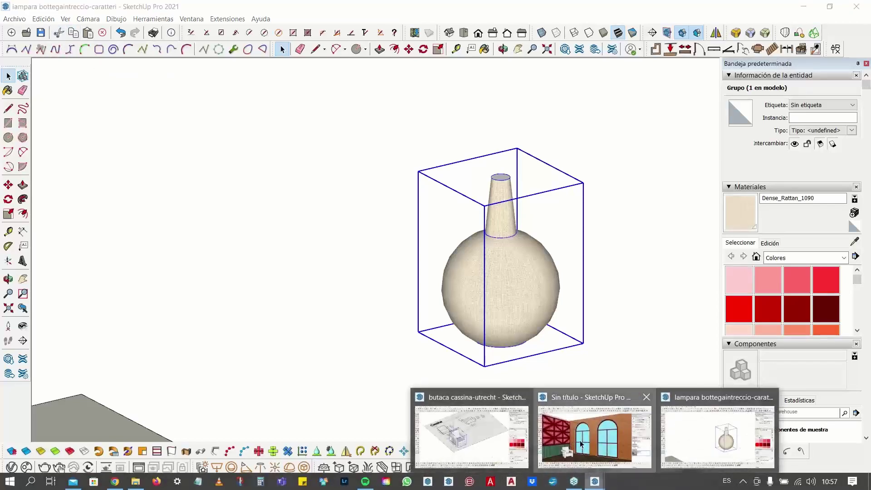
pyautogui.click(582, 440)
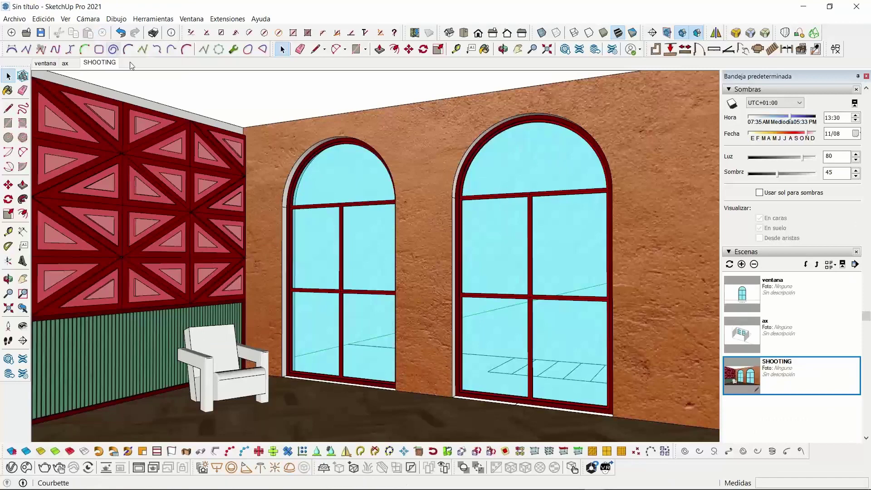
# Paste the lamp in plan view onto the room's floor, beside the armchair and between the two windows
pyautogui.click(88, 33)
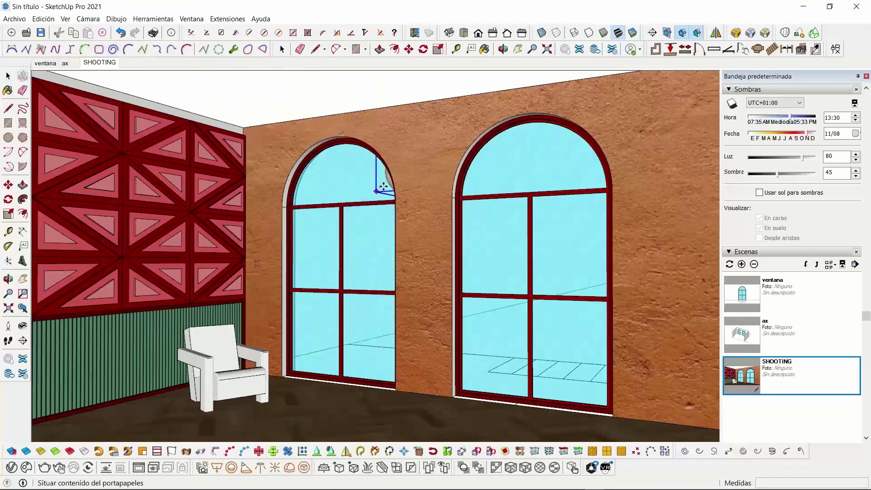
pyautogui.click(464, 35)
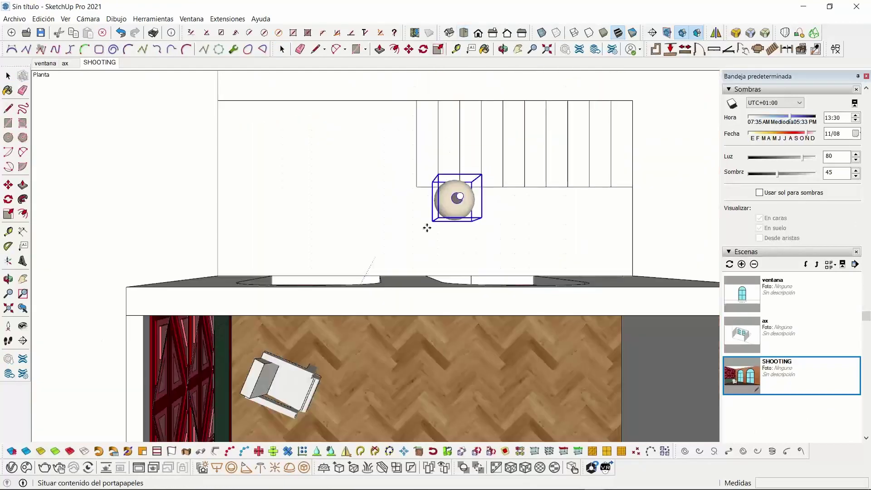
pyautogui.scroll(-5, 426, 228)
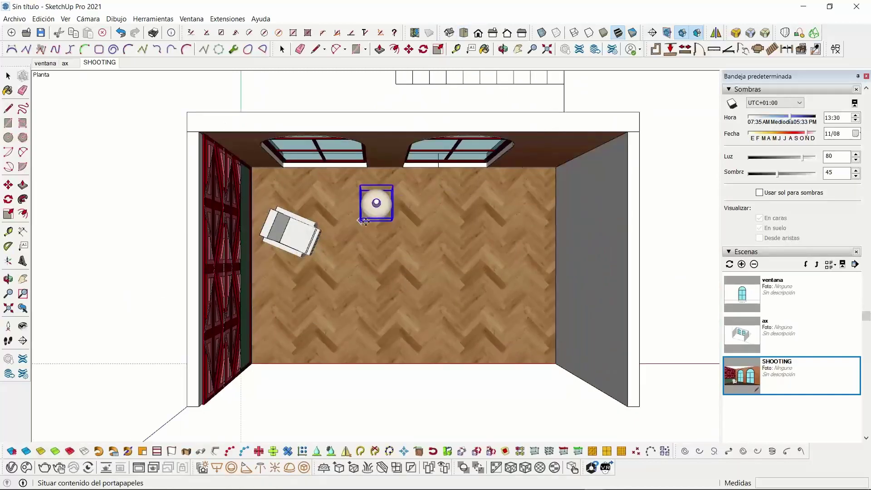
pyautogui.click(371, 224)
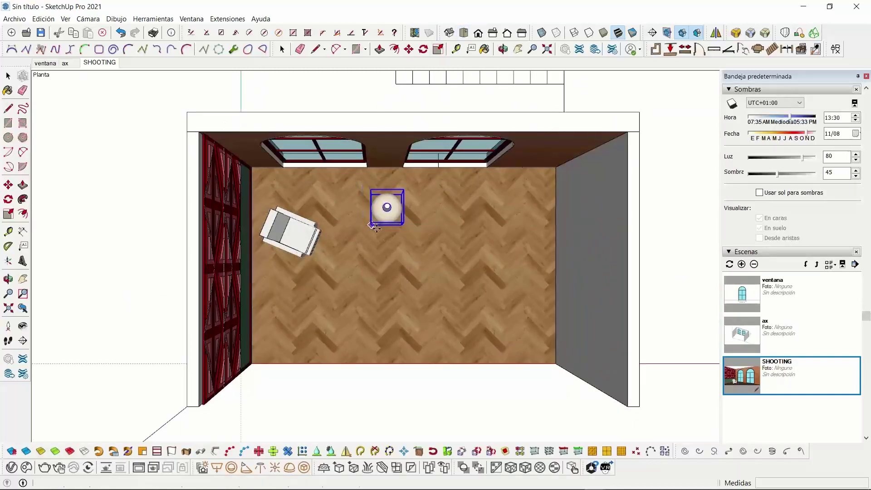
# In a parallel-projection front view, raise the lamp about 174 cm vertically, nudge it about 2 cm, and deselect it
pyautogui.click(478, 33)
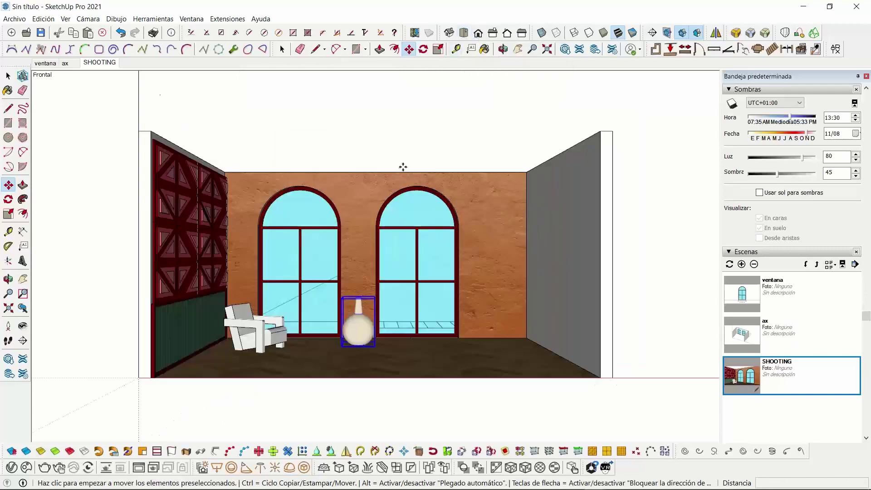
pyautogui.click(88, 19)
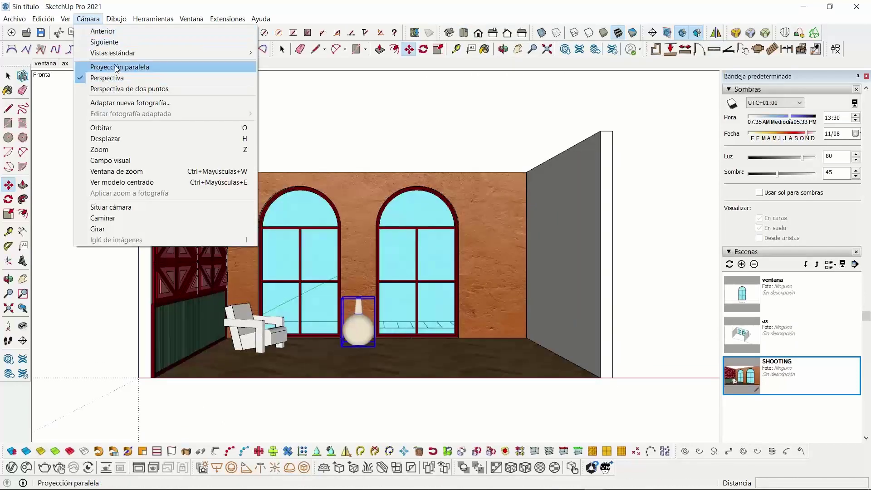
pyautogui.click(115, 66)
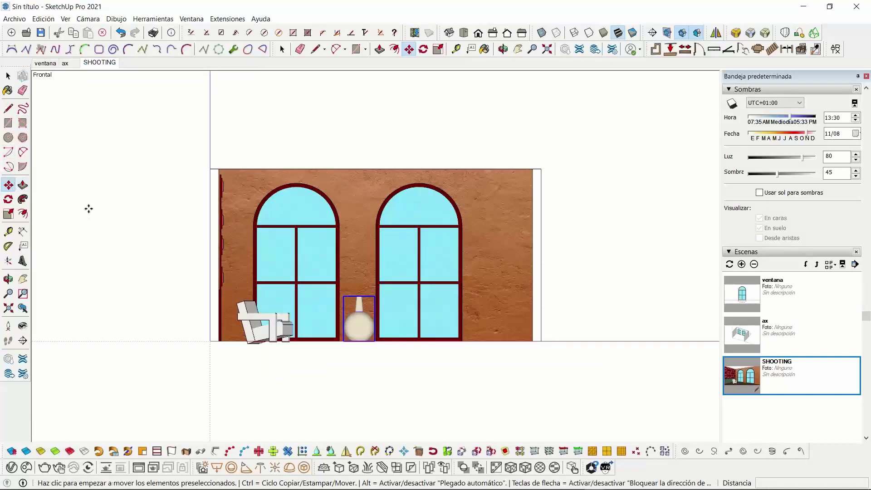
pyautogui.click(89, 200)
pyautogui.click(89, 113)
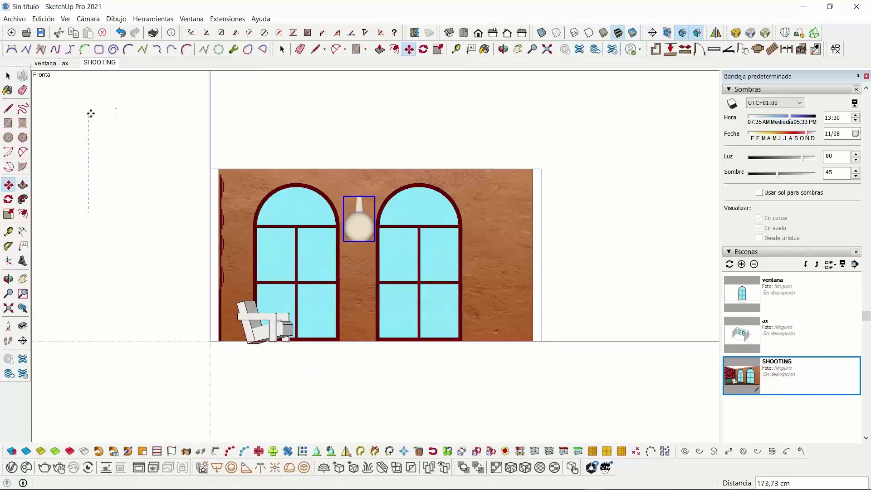
pyautogui.scroll(1, 355, 164)
pyautogui.scroll(2, 354, 164)
pyautogui.click(397, 146)
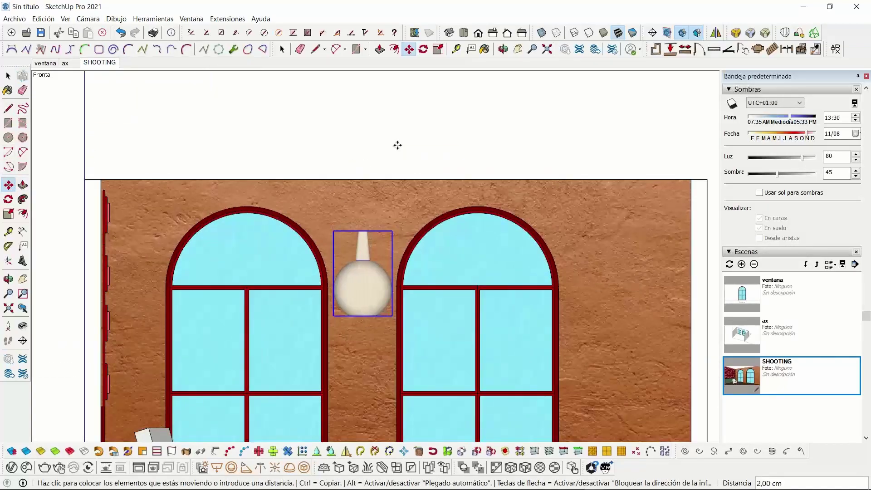
pyautogui.click(397, 146)
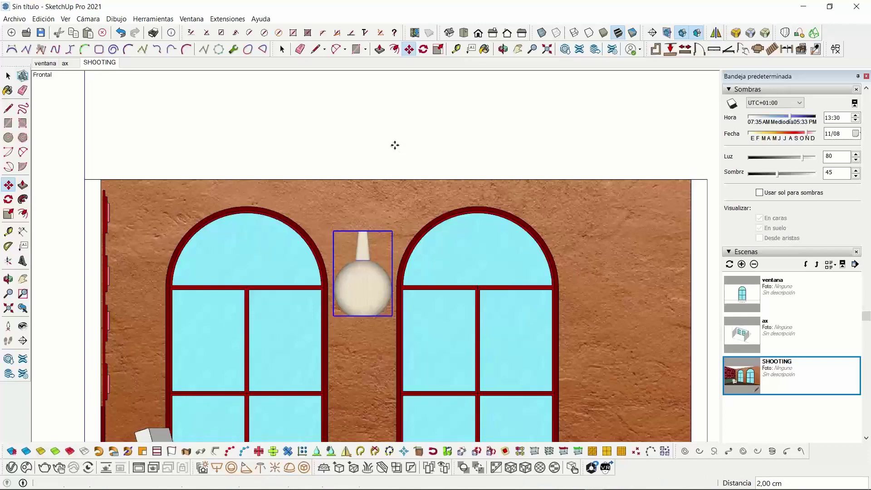
pyautogui.click(5, 79)
pyautogui.click(290, 150)
# Examine the hanging lamp's position in the room relative to the armchair and windows from an elevated angled view
pyautogui.moveTo(379, 196); pyautogui.dragTo(420, 200, button='middle')
pyautogui.scroll(-4, 344, 262)
pyautogui.scroll(-3, 460, 231)
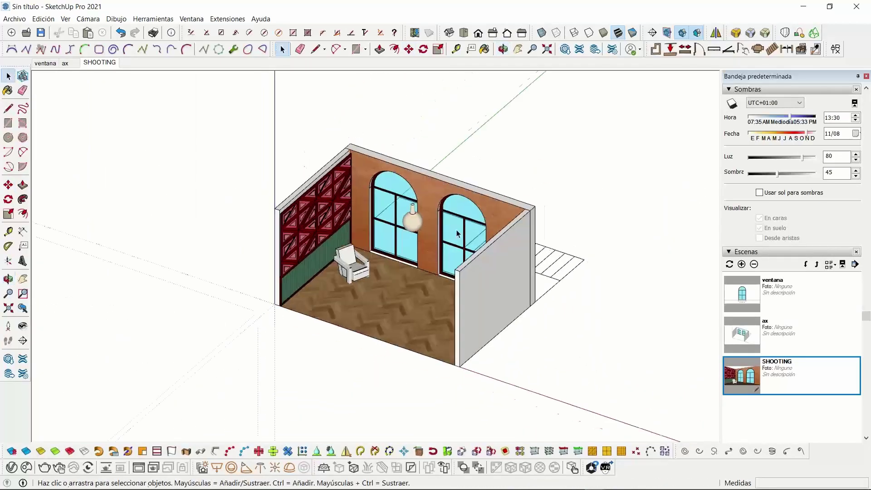
pyautogui.scroll(-2, 536, 262)
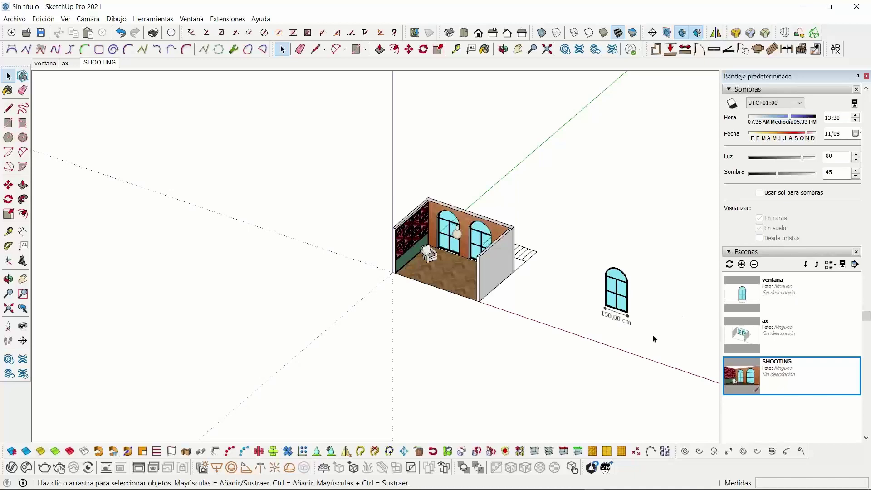
pyautogui.scroll(3, 659, 315)
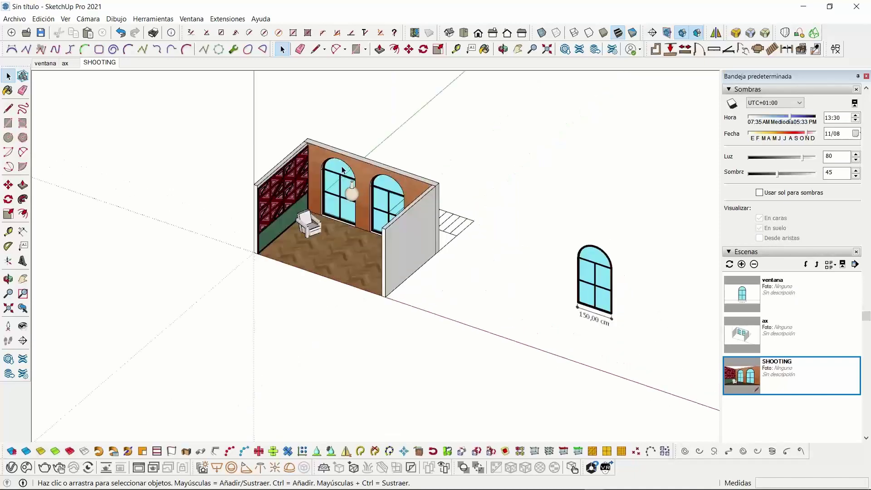
pyautogui.scroll(5, 353, 194)
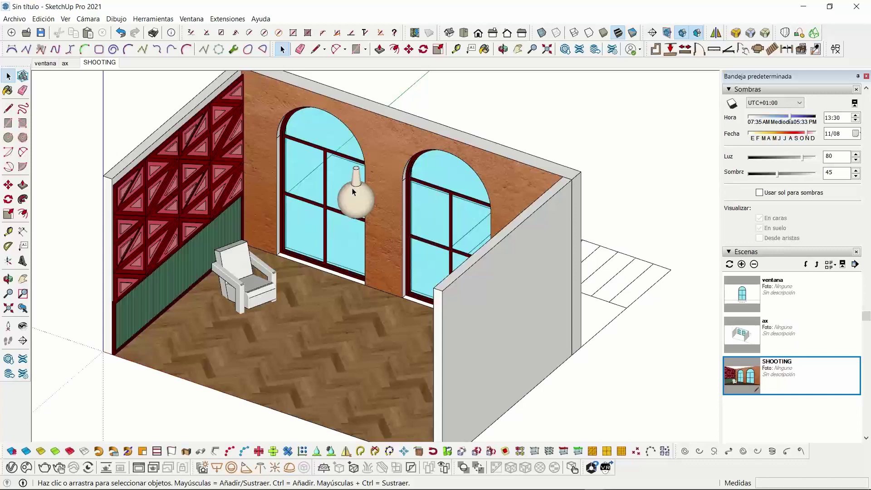
pyautogui.scroll(-3, 257, 143)
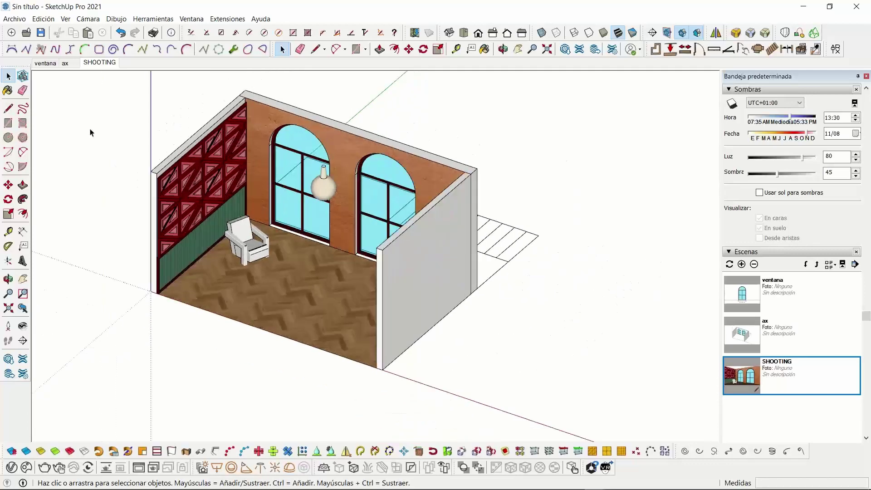
pyautogui.keyDown('shift'); pyautogui.moveTo(146, 138); pyautogui.dragTo(155, 162, button='middle'); pyautogui.keyUp('shift')
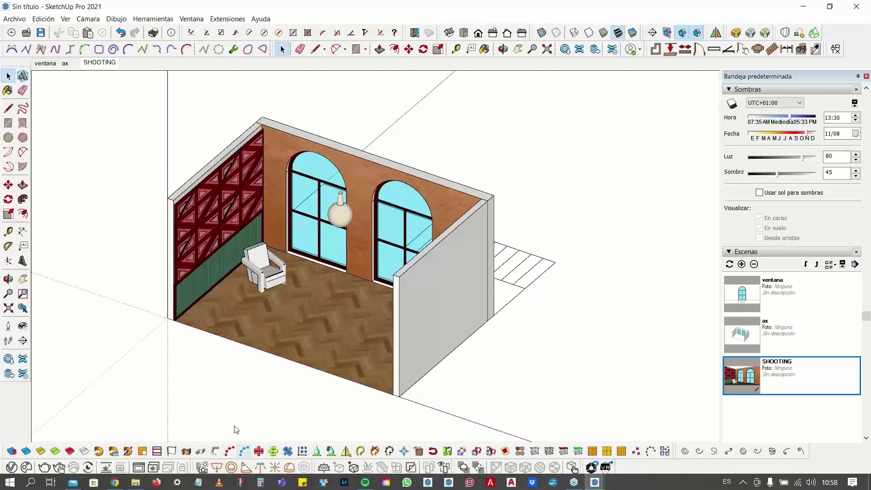
# Open the model mesa redonda marmol from the mobiliario 3D folder and select the round marble table group
pyautogui.click(134, 484)
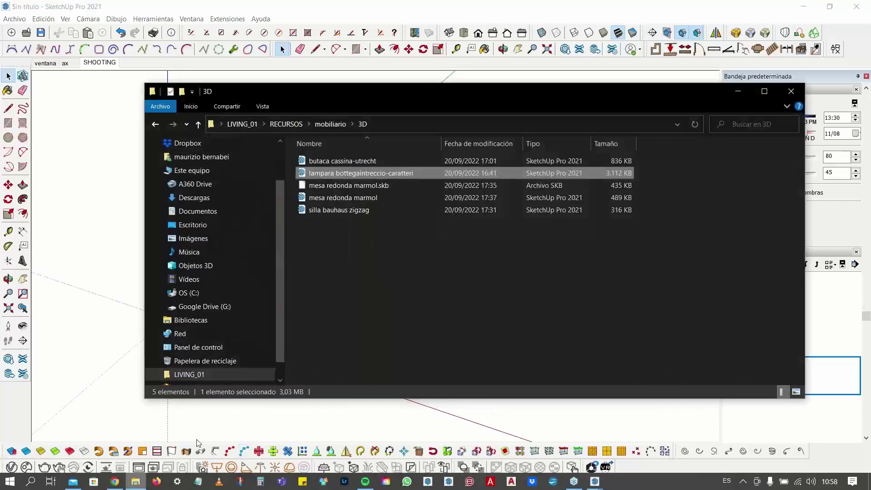
pyautogui.click(333, 198)
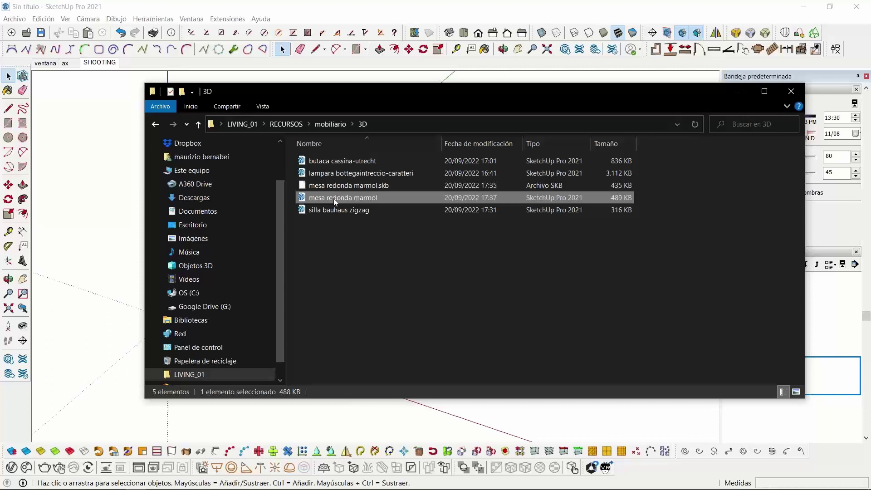
pyautogui.doubleClick(333, 197)
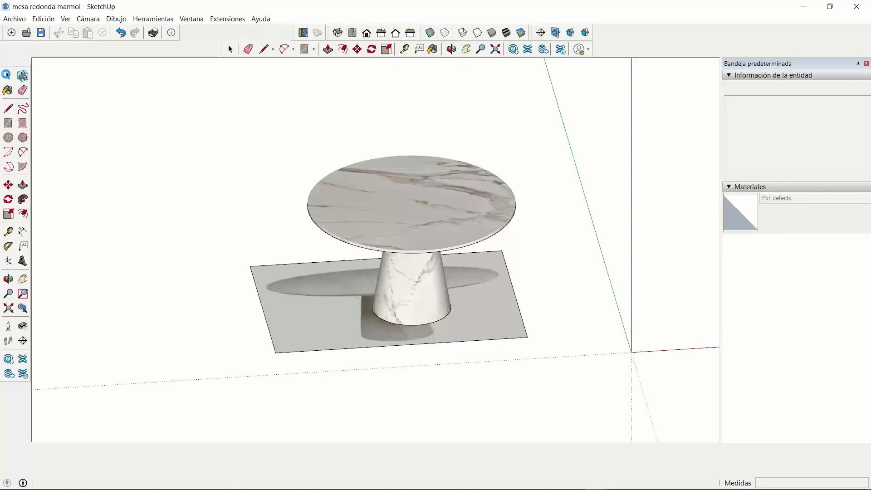
pyautogui.hotkey('alt', 'Tab')
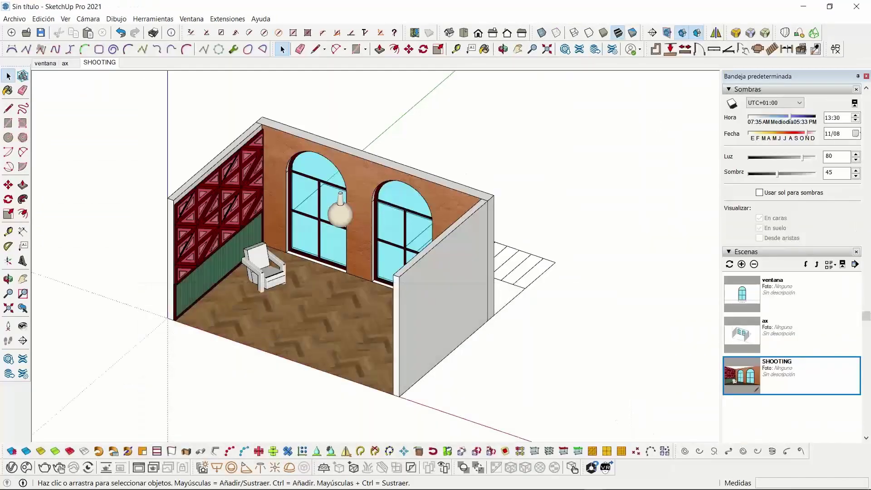
pyautogui.moveTo(600, 486)
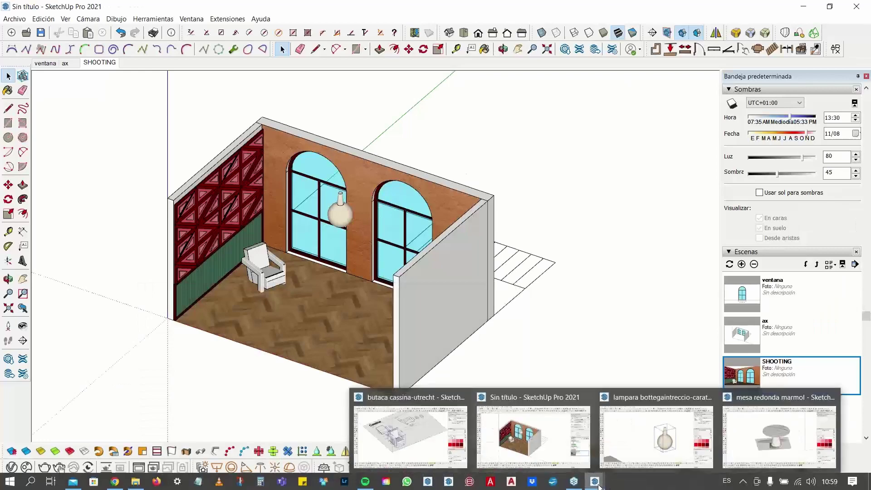
pyautogui.click(761, 437)
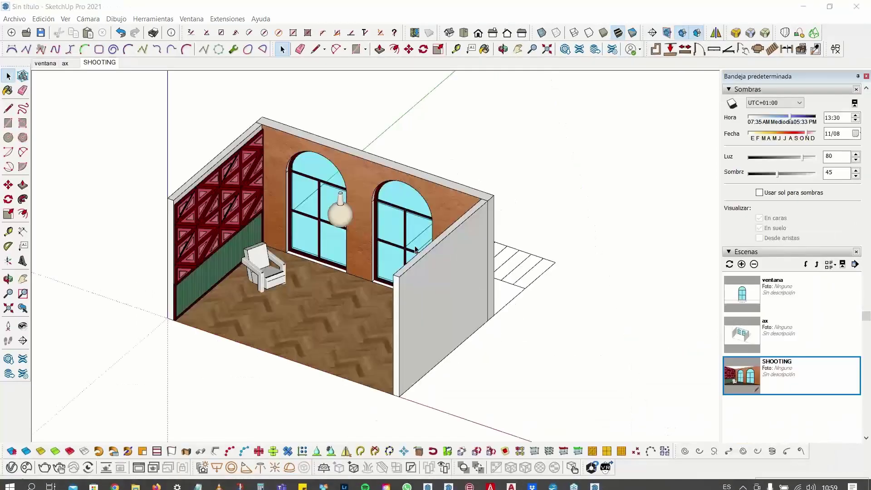
pyautogui.click(443, 204)
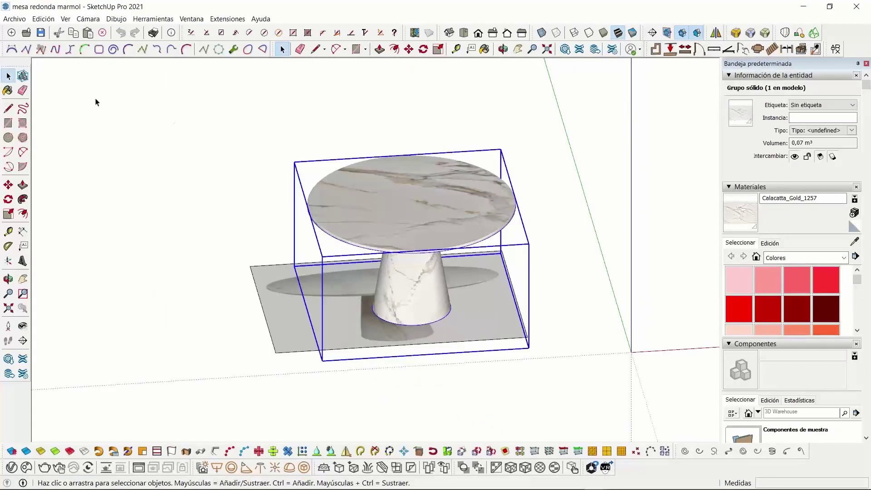
pyautogui.moveTo(385, 299); pyautogui.dragTo(422, 312, button='middle')
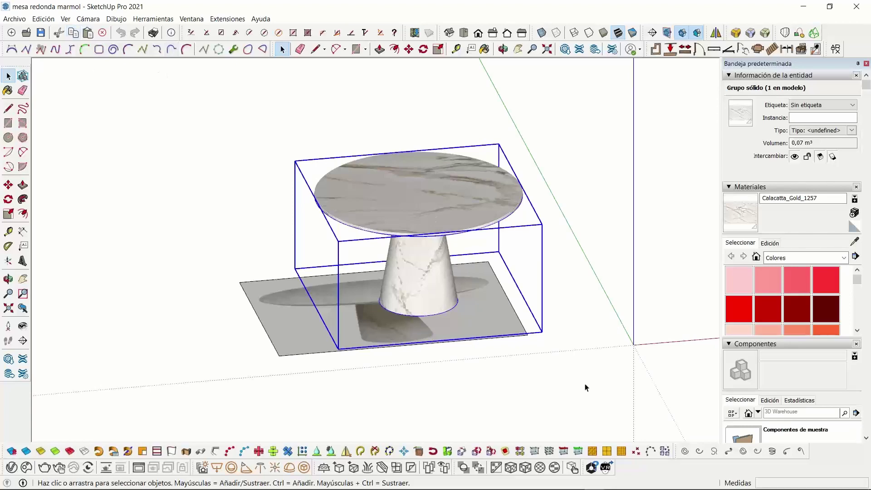
# Paste the marble table in plan view onto the room's floor beneath the lamp, then deselect it in the SHOOTING scene
pyautogui.moveTo(597, 485)
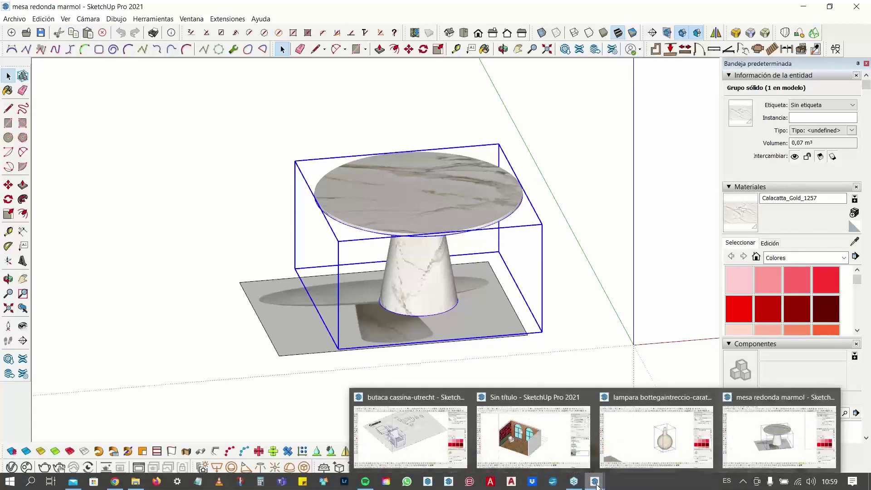
pyautogui.click(538, 442)
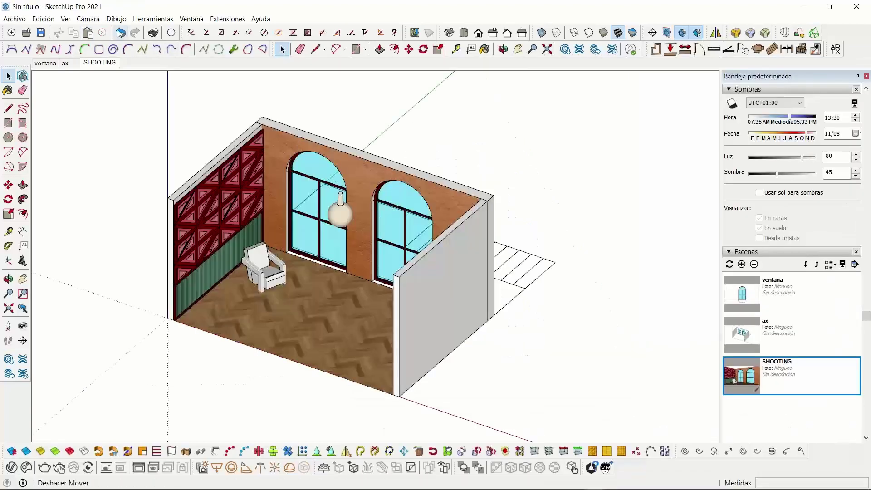
pyautogui.click(88, 33)
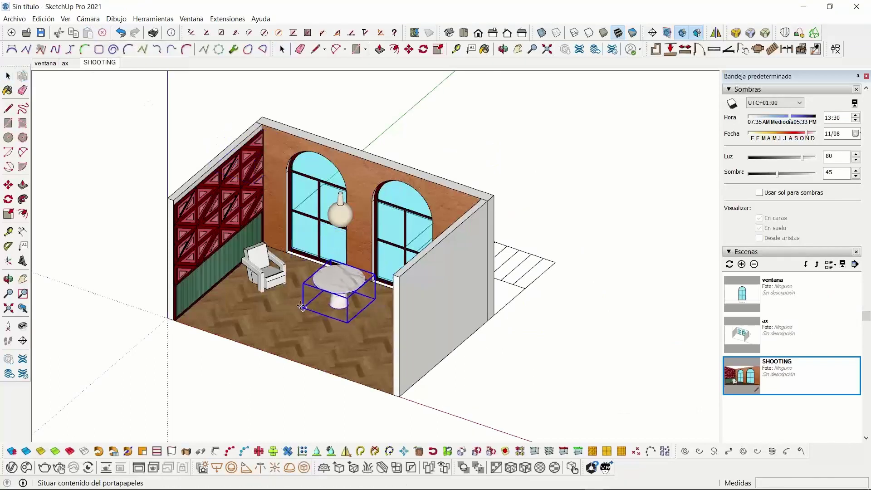
pyautogui.click(464, 32)
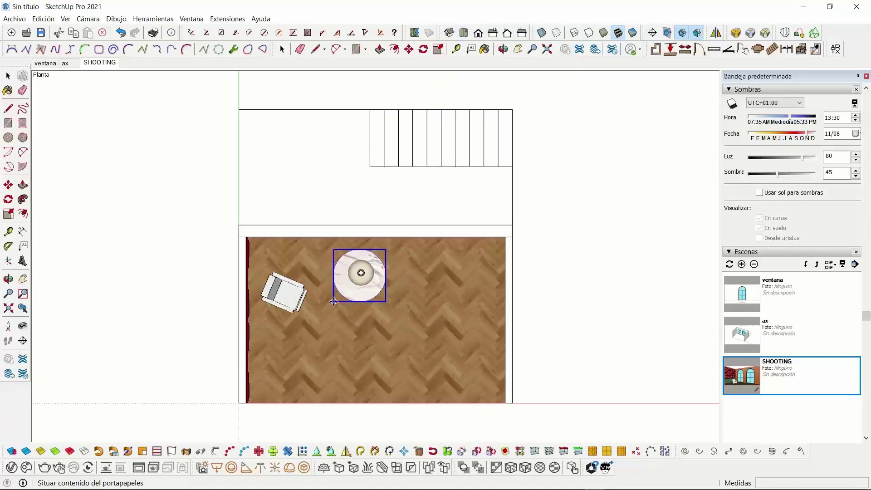
pyautogui.click(335, 302)
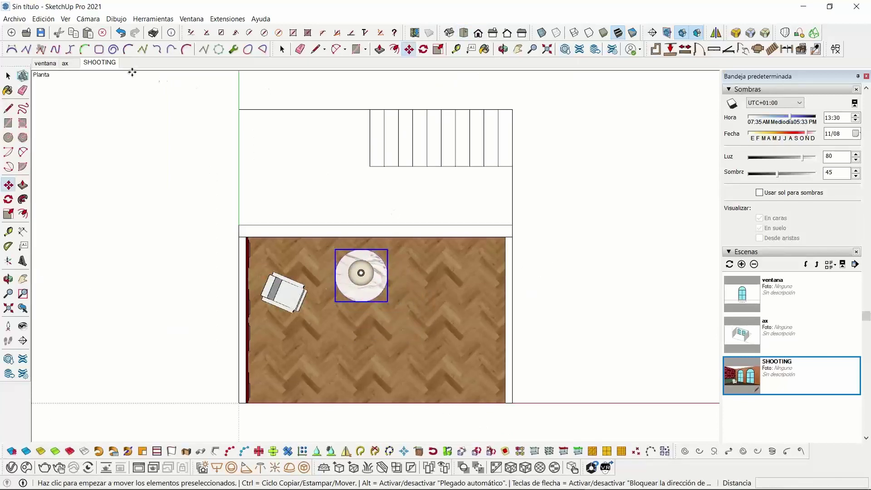
pyautogui.click(94, 64)
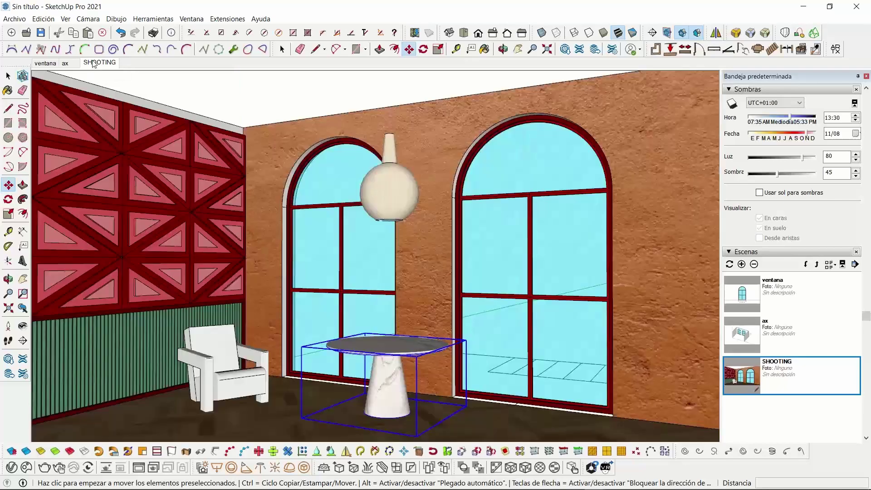
pyautogui.click(8, 76)
pyautogui.click(212, 89)
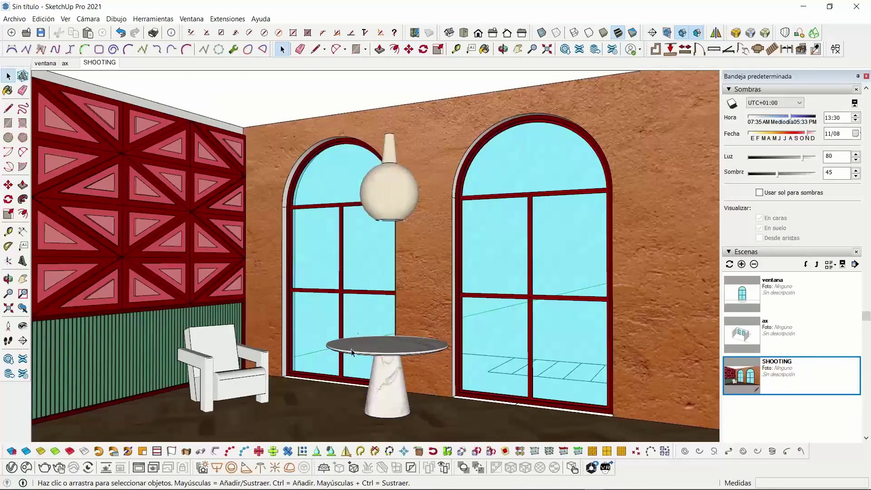
# Move the round table about 11 cm across the floor towards the camera and deselect it
pyautogui.click(394, 359)
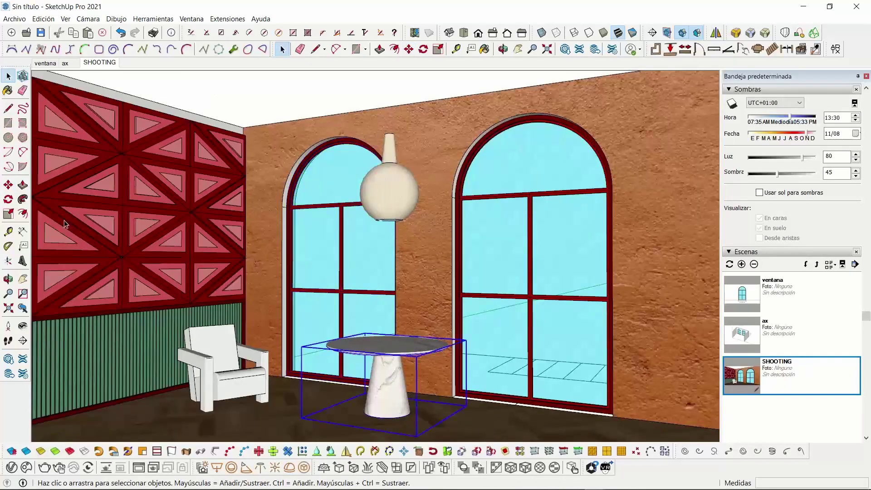
pyautogui.click(8, 185)
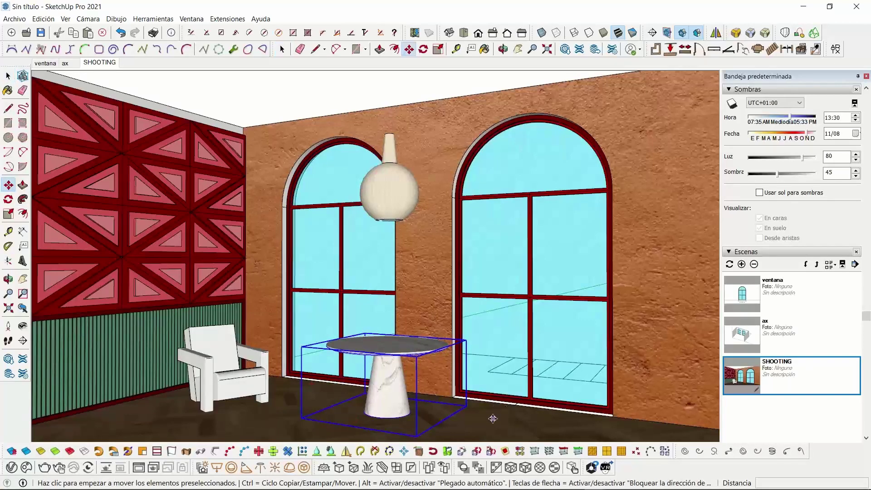
pyautogui.click(492, 414)
pyautogui.click(483, 414)
pyautogui.click(502, 414)
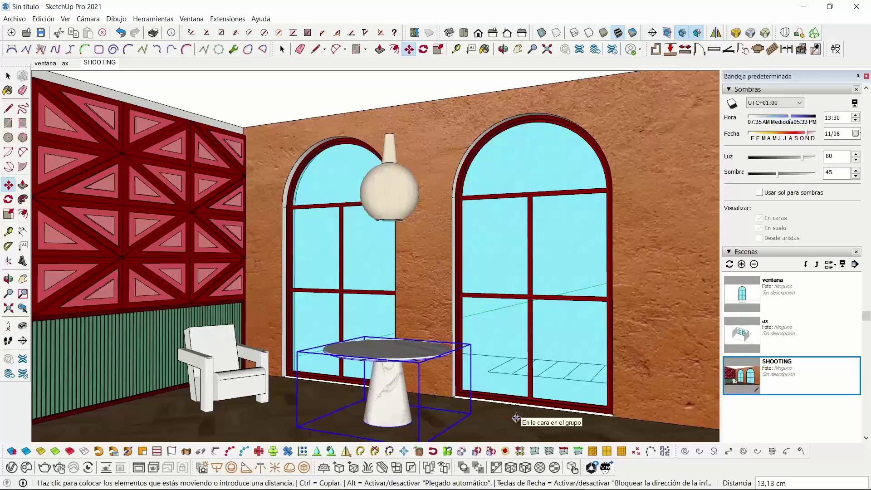
pyautogui.click(513, 416)
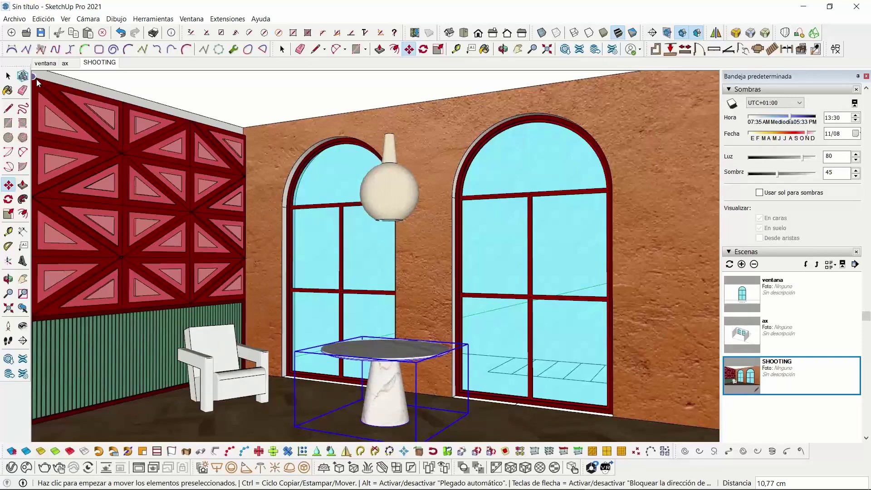
pyautogui.click(8, 77)
pyautogui.click(210, 101)
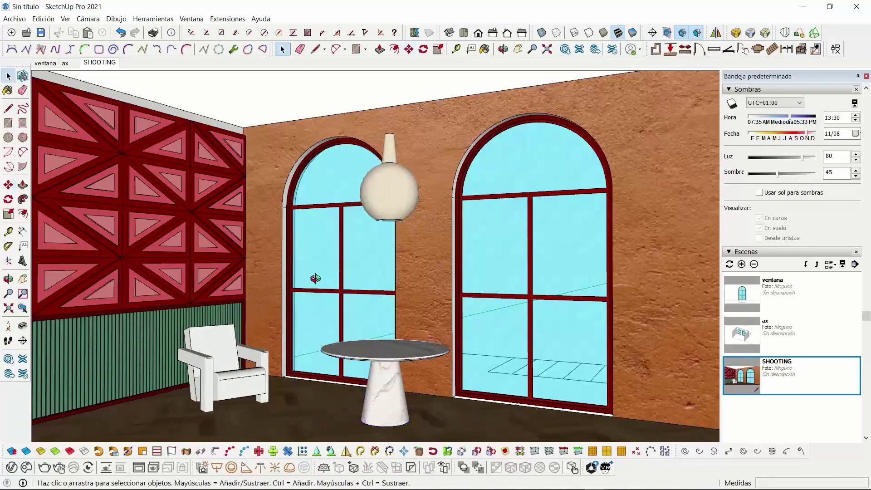
# Move the hanging lamp about 44 cm horizontally, away from the armchair, to hang between the two arched windows
pyautogui.moveTo(317, 278)
pyautogui.mouseDown(button='middle')
pyautogui.moveTo(325, 268)
pyautogui.moveTo(314, 268)
pyautogui.moveTo(327, 268)
pyautogui.mouseUp(button='middle')
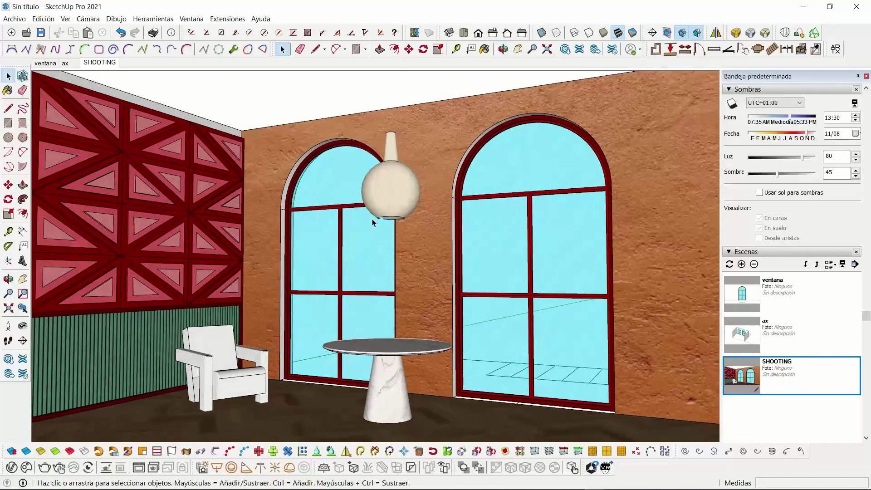
pyautogui.scroll(-1, 358, 217)
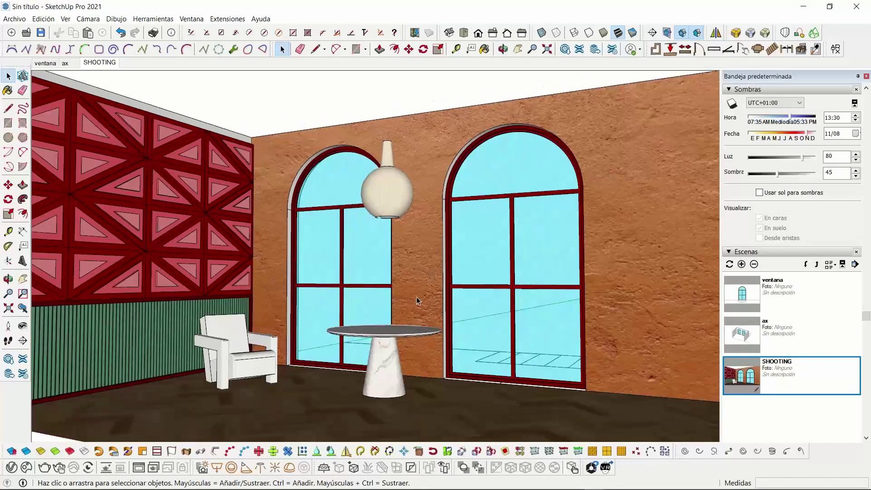
pyautogui.moveTo(364, 295); pyautogui.dragTo(386, 285, button='middle')
pyautogui.scroll(1, 401, 301)
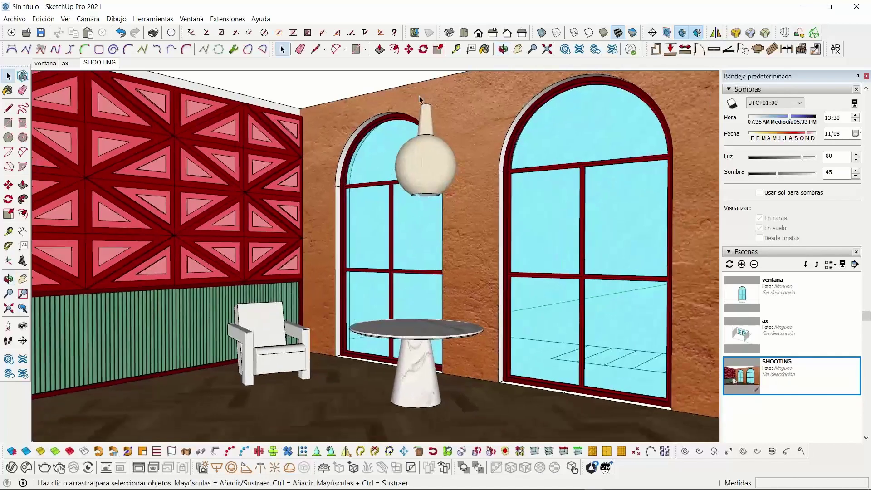
pyautogui.click(426, 173)
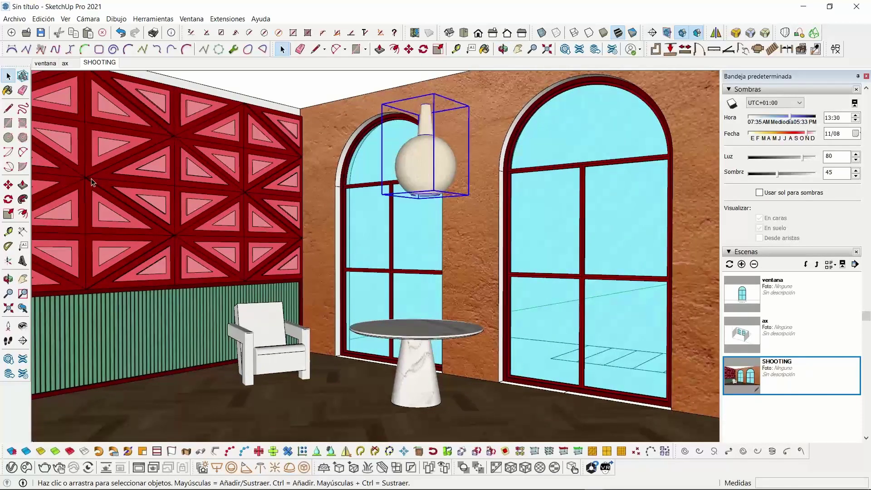
pyautogui.click(9, 185)
pyautogui.click(459, 389)
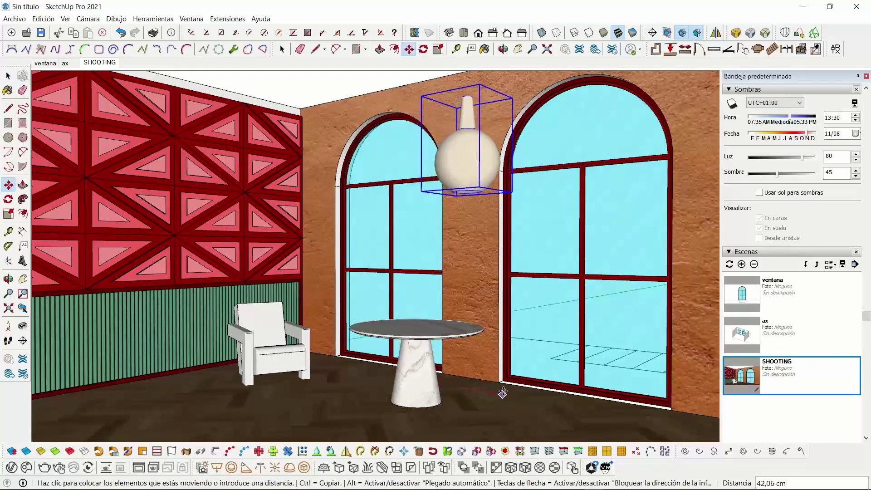
pyautogui.click(504, 393)
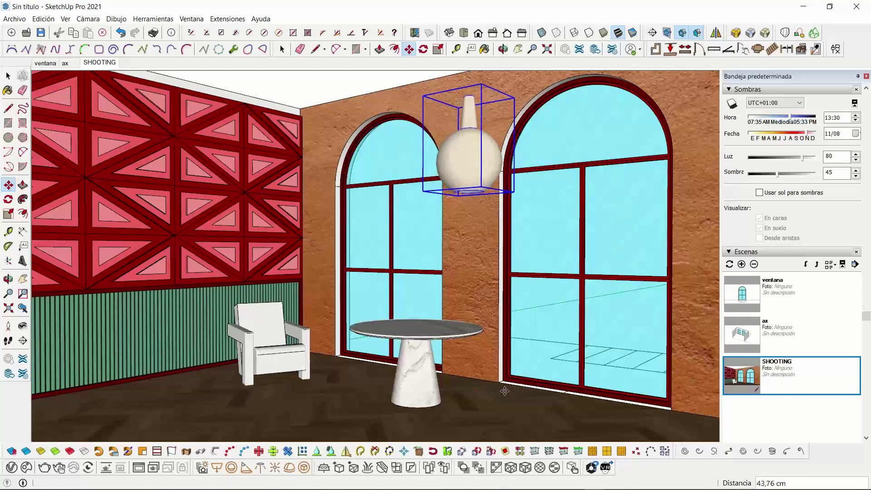
pyautogui.press('space')
# Move the marble table about 50 cm along the floor, away from the armchair, to stand beneath the lamp, and deselect it
pyautogui.click(400, 338)
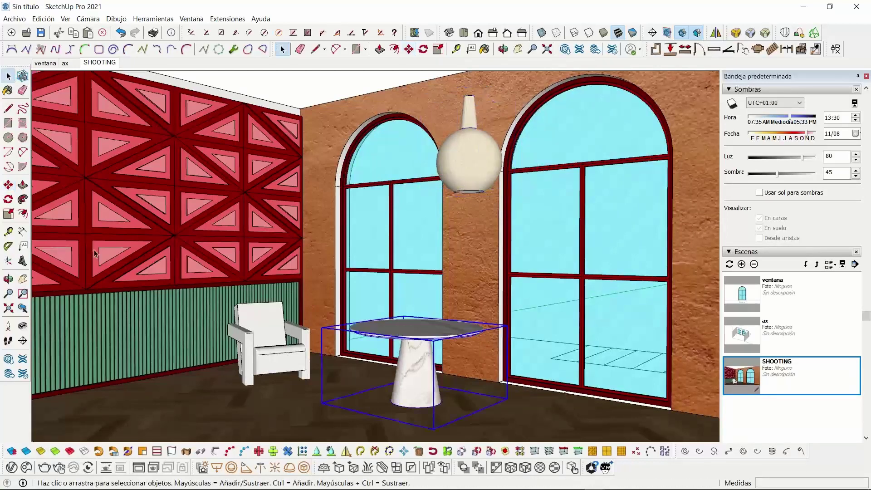
pyautogui.click(8, 184)
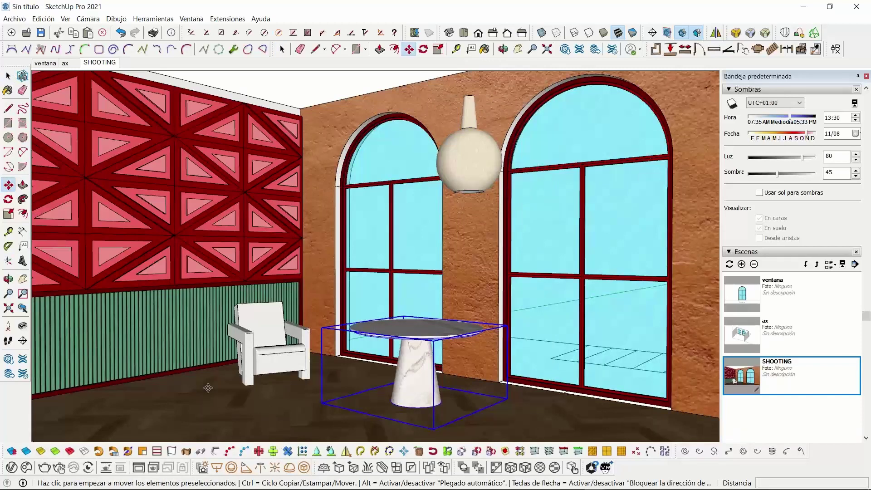
pyautogui.click(208, 388)
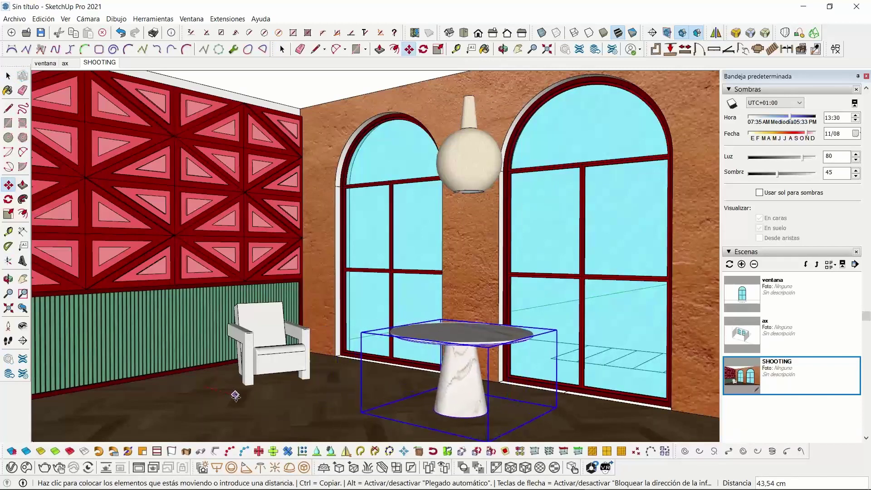
pyautogui.click(238, 396)
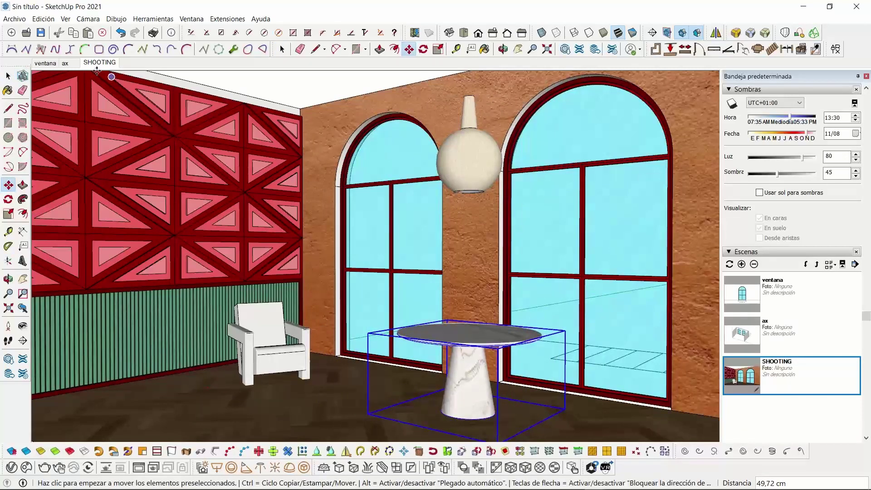
pyautogui.click(8, 75)
pyautogui.click(251, 81)
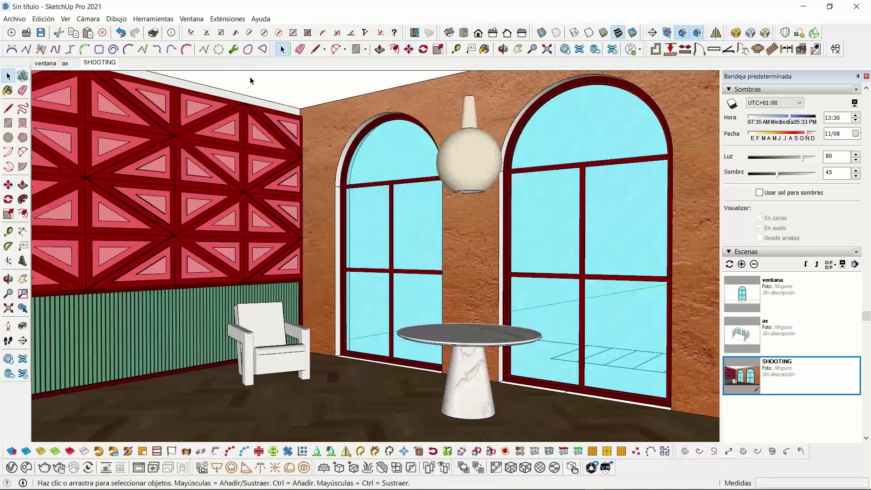
# Check the table's alignment with the lamp in a parallel-projection plan view, then return to the SHOOTING scene
pyautogui.click(463, 32)
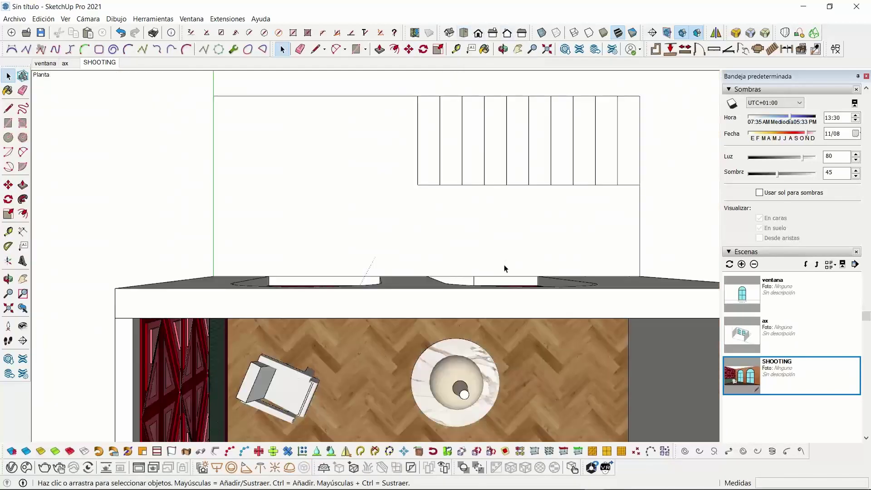
pyautogui.click(88, 18)
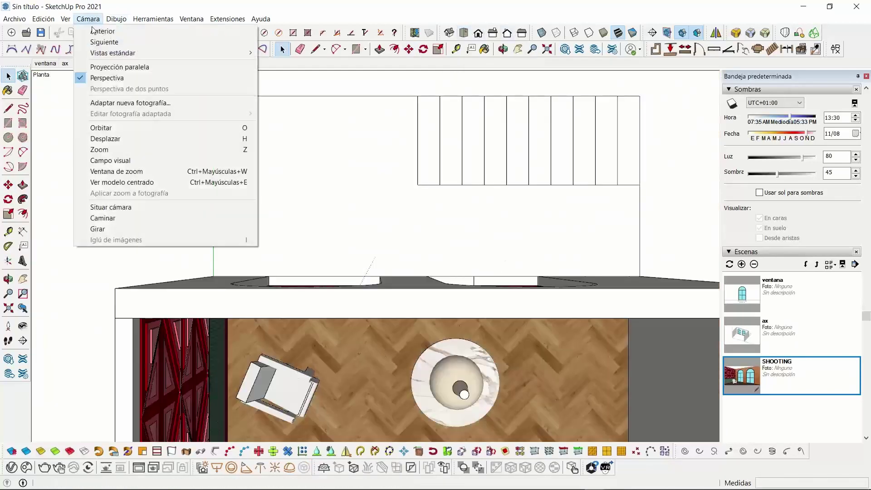
pyautogui.click(100, 67)
pyautogui.keyDown('shift'); pyautogui.moveTo(531, 390); pyautogui.dragTo(443, 269, button='middle'); pyautogui.keyUp('shift')
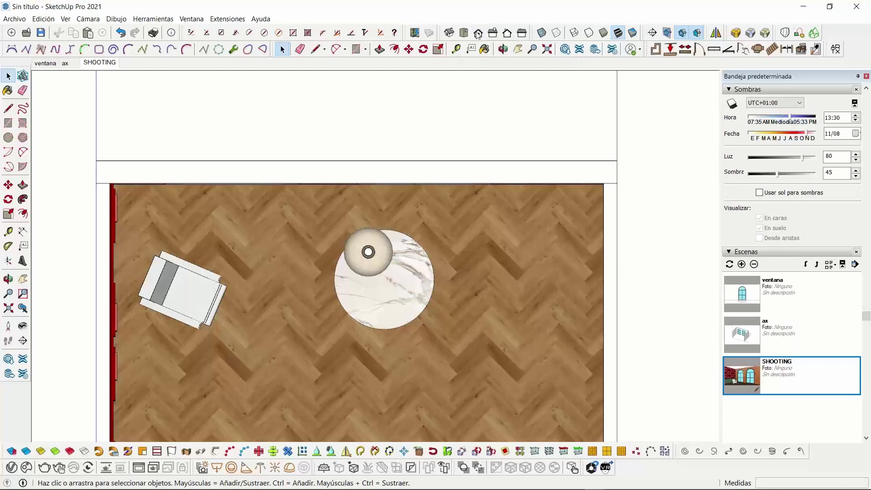
pyautogui.click(107, 64)
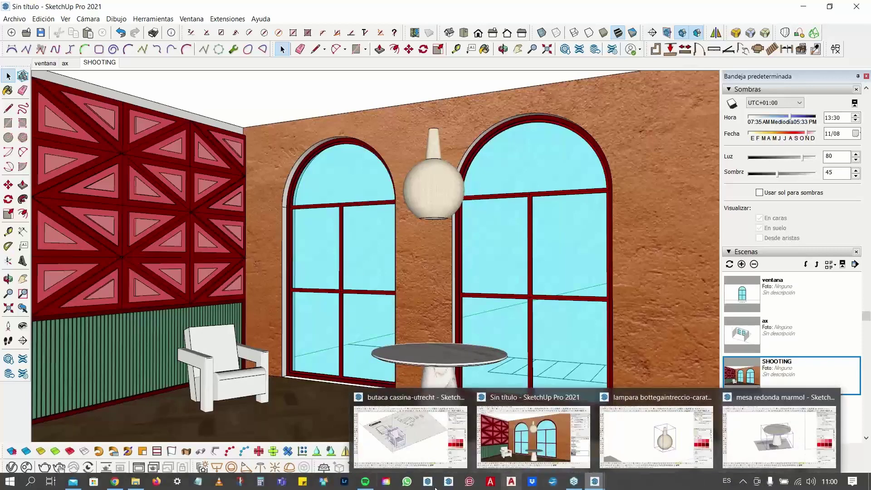
# Open the model silla bauhaus zigzag from the mobiliario 3D folder
pyautogui.moveTo(366, 481)
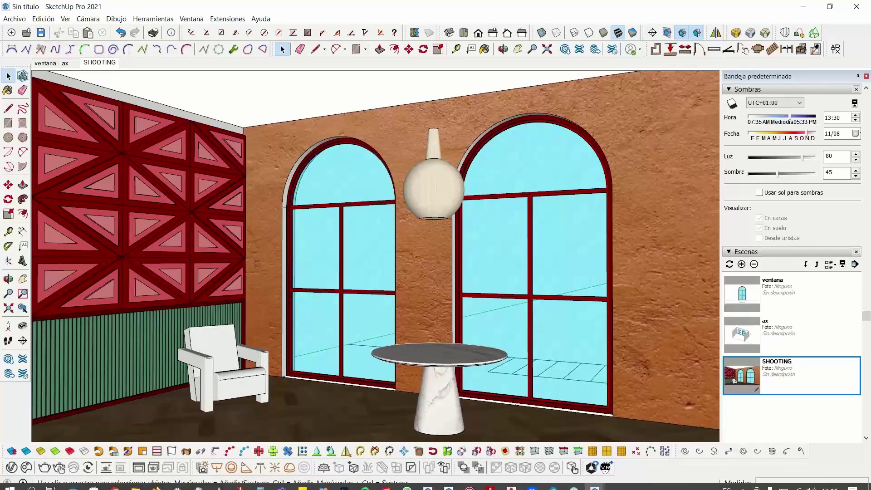
pyautogui.click(136, 484)
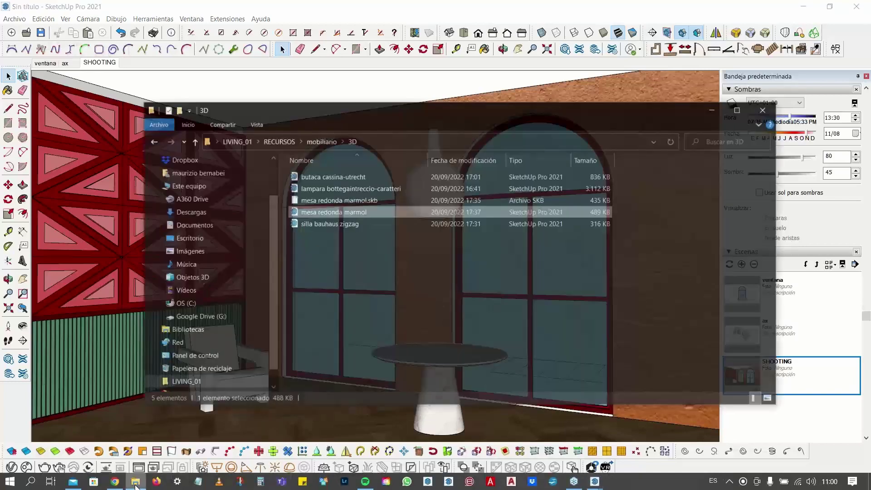
pyautogui.click(348, 212)
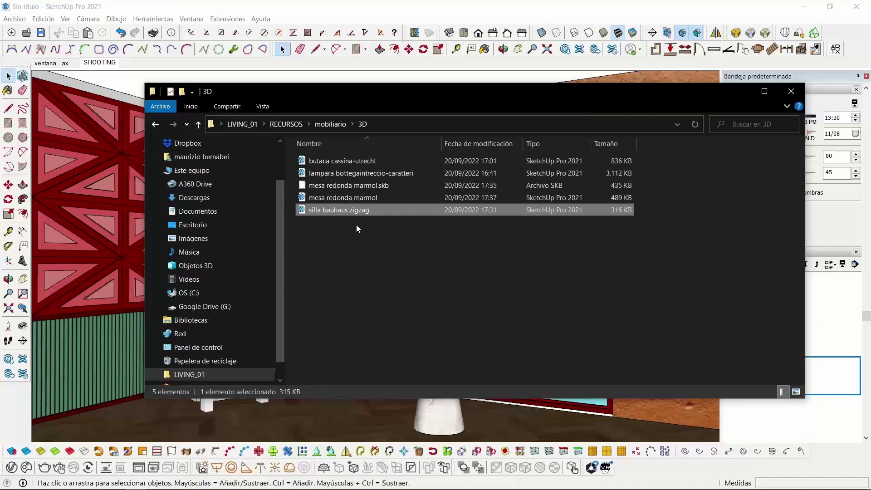
pyautogui.hotkey('alt', 'Tab')
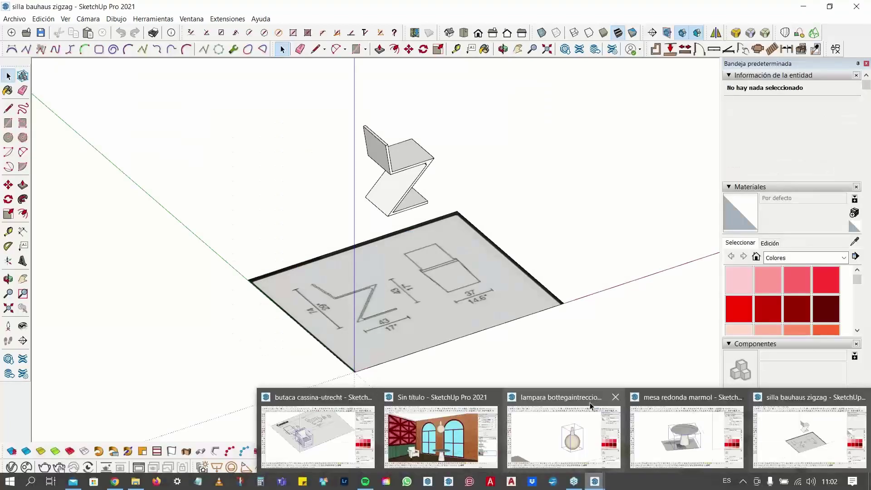
# Trace one side of the zigzag chair's profile over the reference image with lines, from the backrest top to the foot's front end
pyautogui.scroll(2, 341, 279)
pyautogui.scroll(3, 352, 293)
pyautogui.moveTo(383, 296); pyautogui.dragTo(390, 328, button='middle')
pyautogui.scroll(-3, 443, 262)
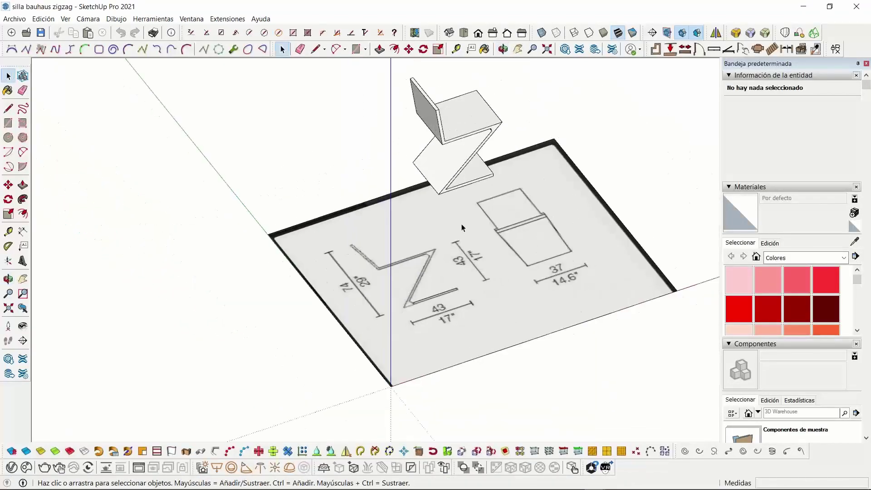
pyautogui.scroll(5, 386, 258)
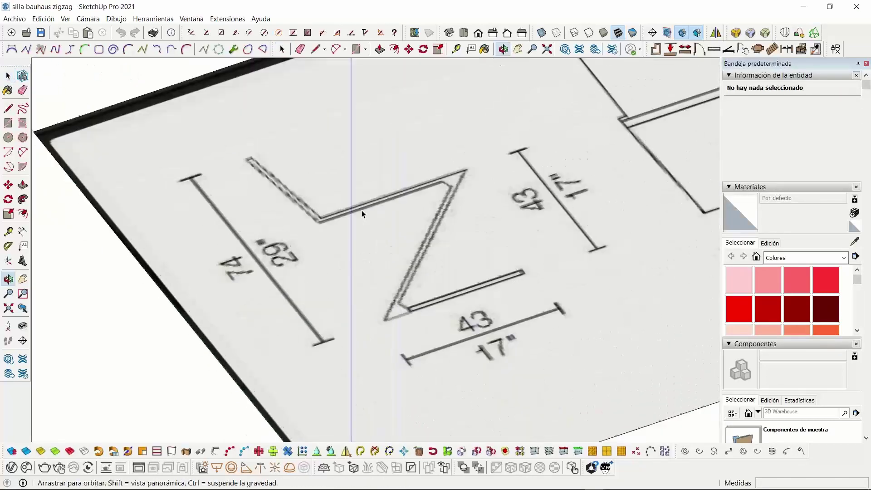
pyautogui.click(8, 123)
pyautogui.click(8, 108)
pyautogui.scroll(3, 238, 152)
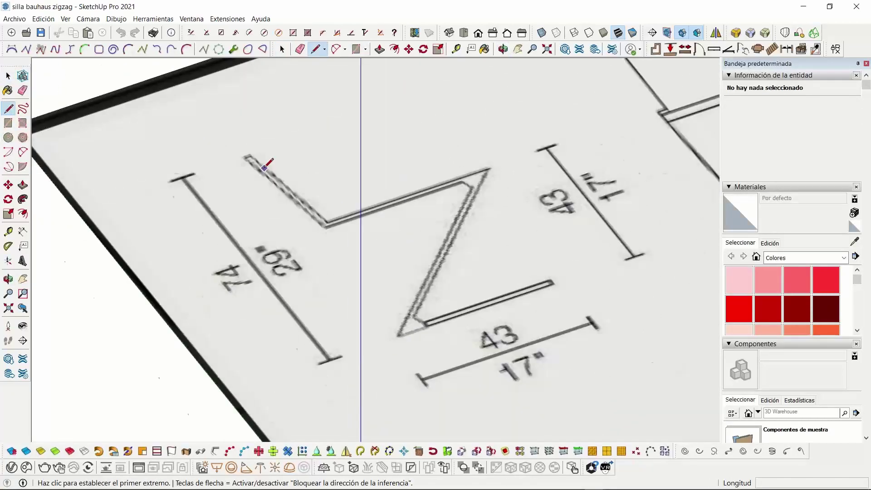
pyautogui.click(236, 151)
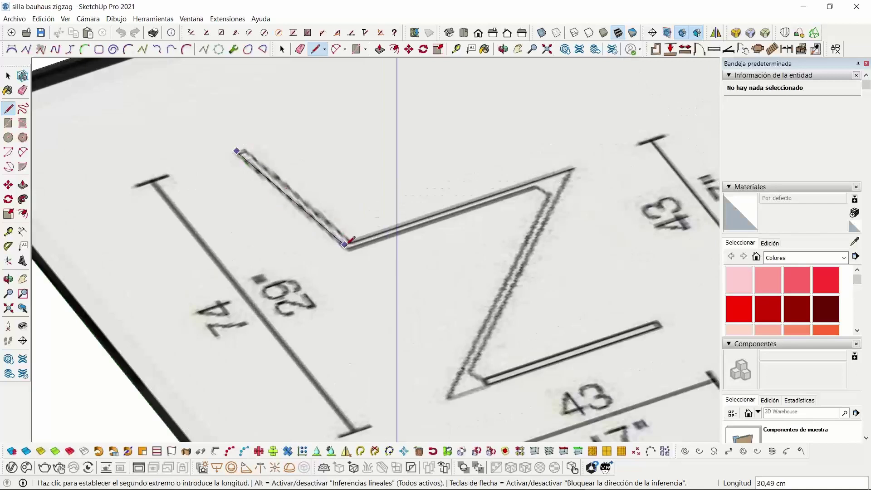
pyautogui.click(348, 247)
pyautogui.click(534, 185)
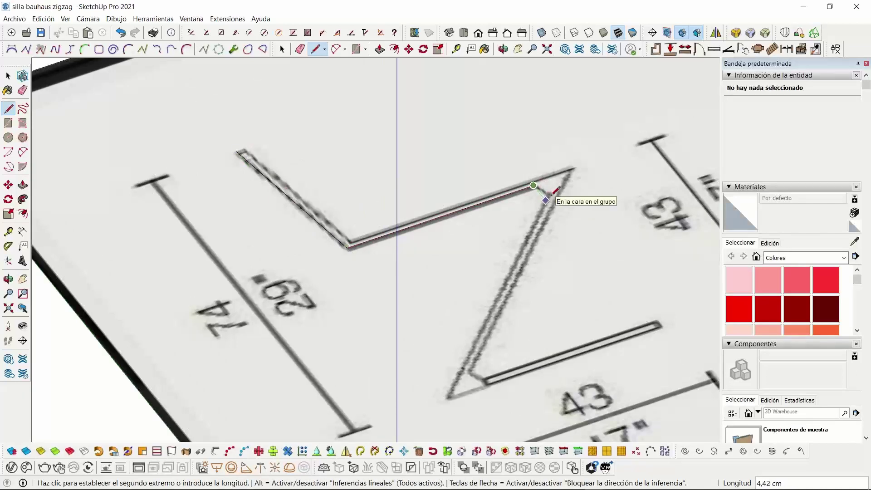
pyautogui.click(546, 200)
pyautogui.click(453, 396)
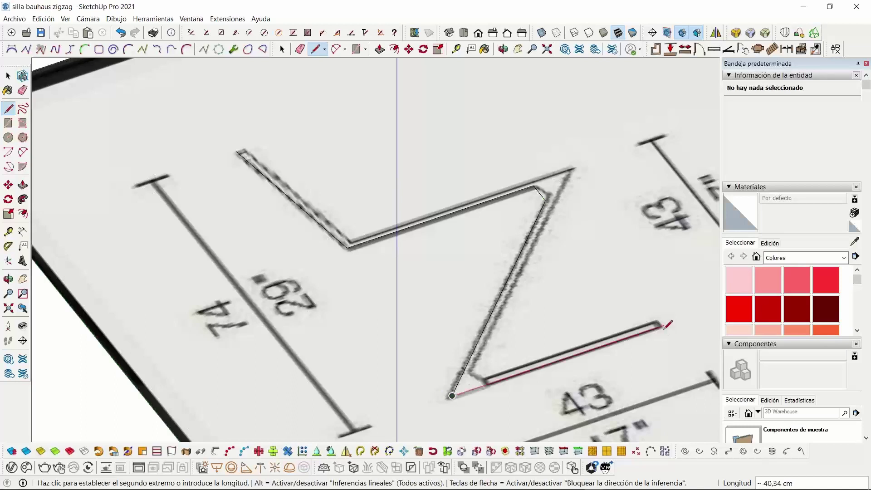
pyautogui.click(658, 326)
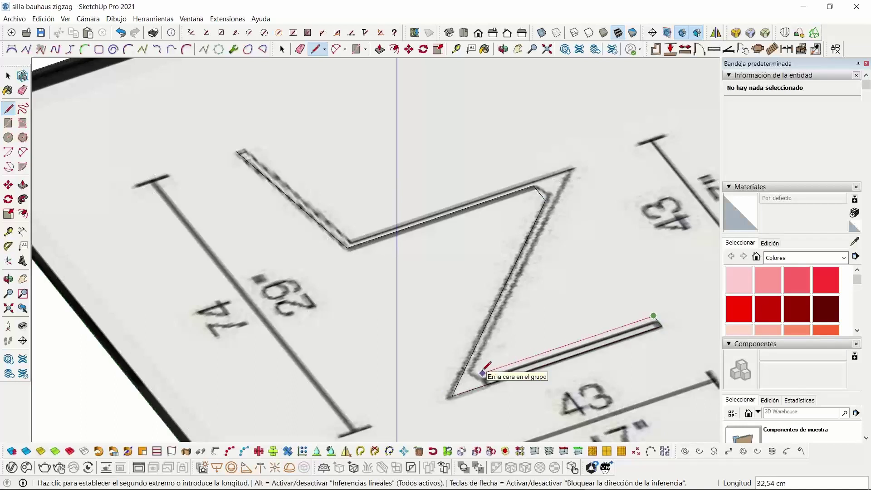
# Close the chair profile by tracing its opposite side from the foot through the seat corner back to the backrest top
pyautogui.click(478, 374)
pyautogui.click(472, 368)
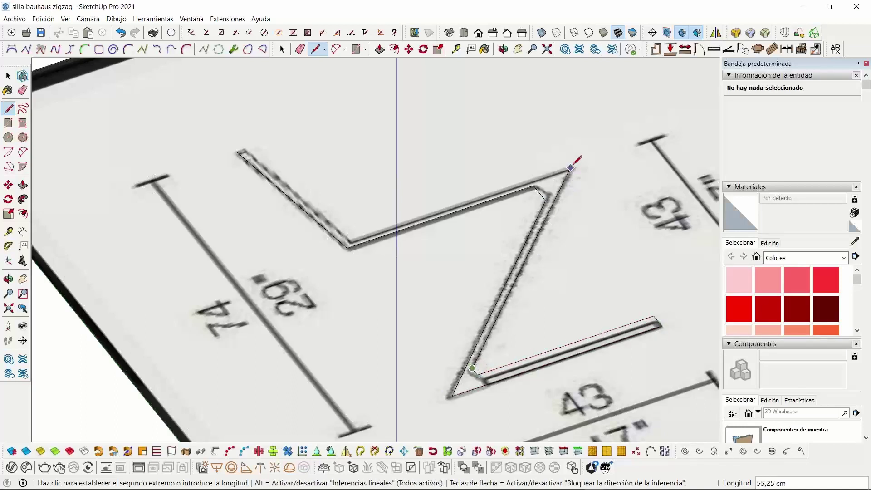
pyautogui.click(576, 167)
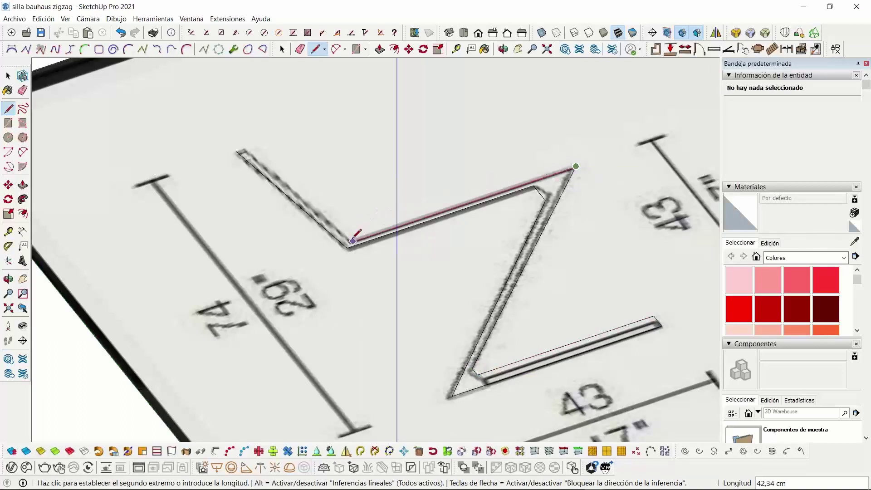
pyautogui.click(353, 241)
pyautogui.click(237, 150)
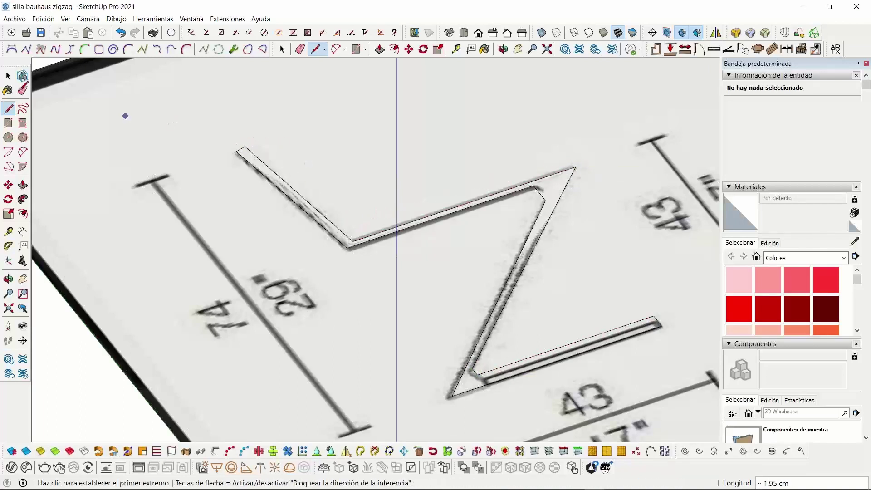
# Select the traced profile face with its connected edges and make it a group
pyautogui.click(8, 76)
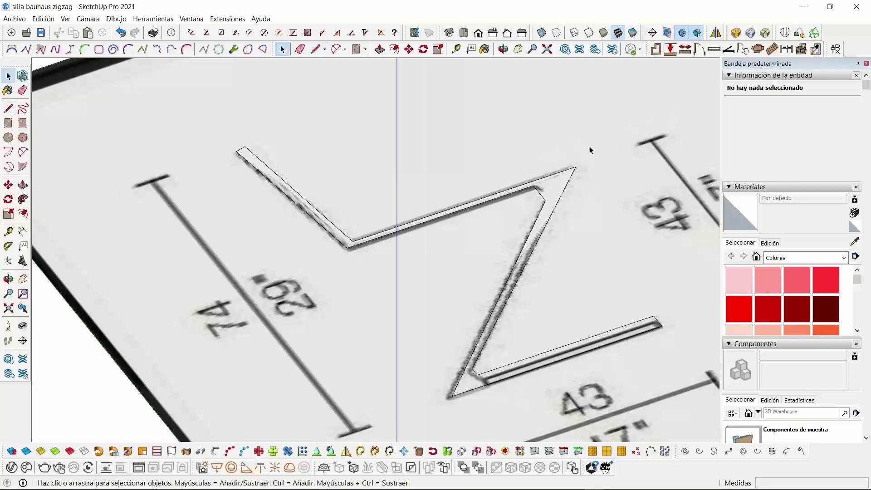
pyautogui.click(555, 188)
pyautogui.doubleClick(555, 187)
pyautogui.rightClick(554, 187)
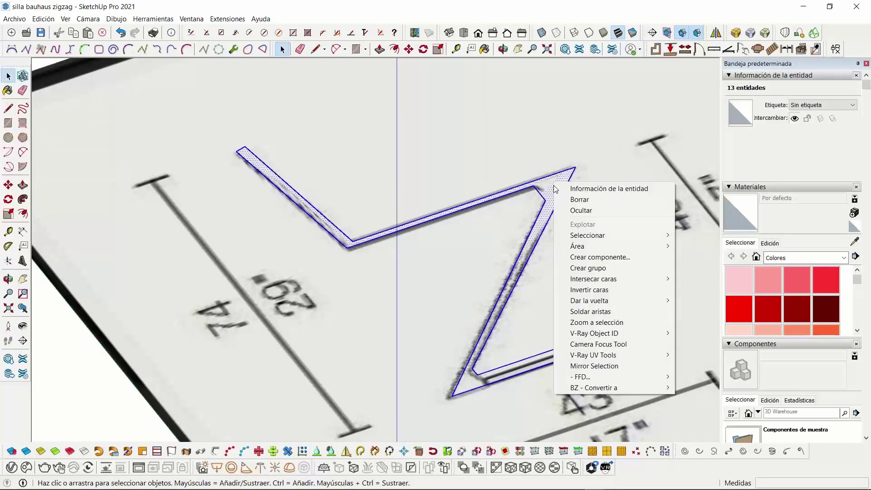
pyautogui.click(587, 261)
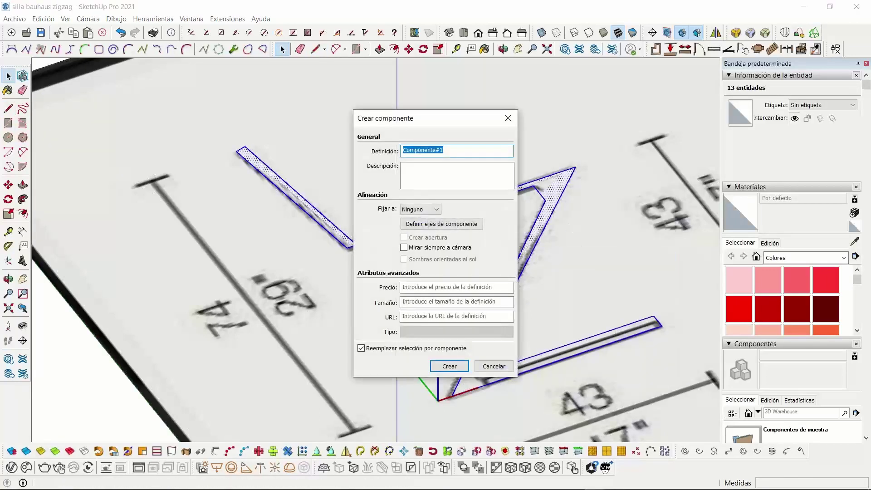
pyautogui.click(495, 366)
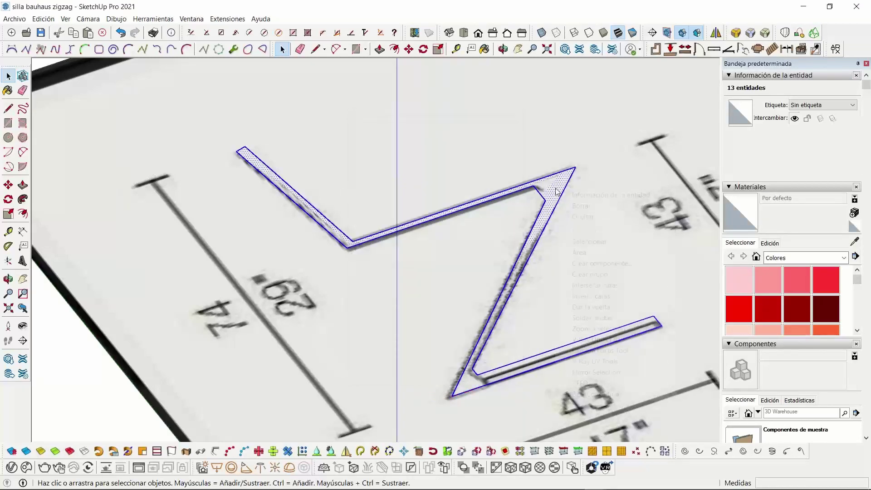
pyautogui.rightClick(557, 195)
pyautogui.click(589, 274)
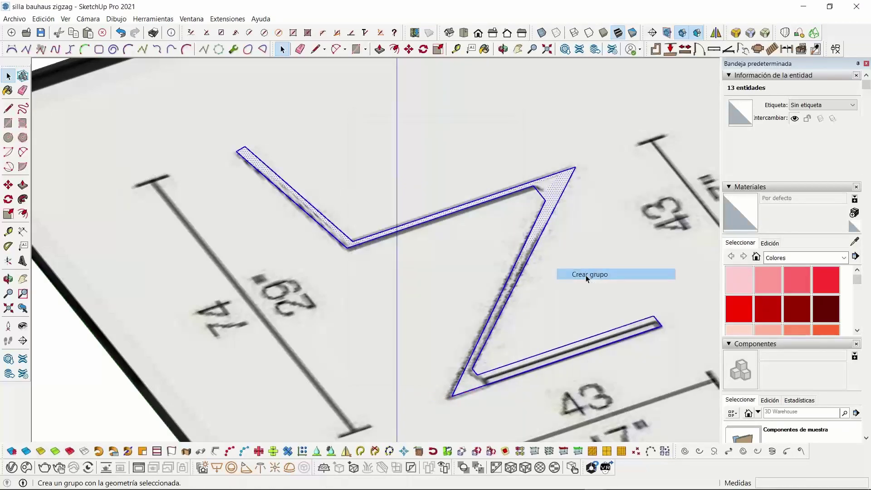
# Try to extrude the profile face upward inside its group with Push/Pull
pyautogui.doubleClick(551, 186)
pyautogui.click(551, 185)
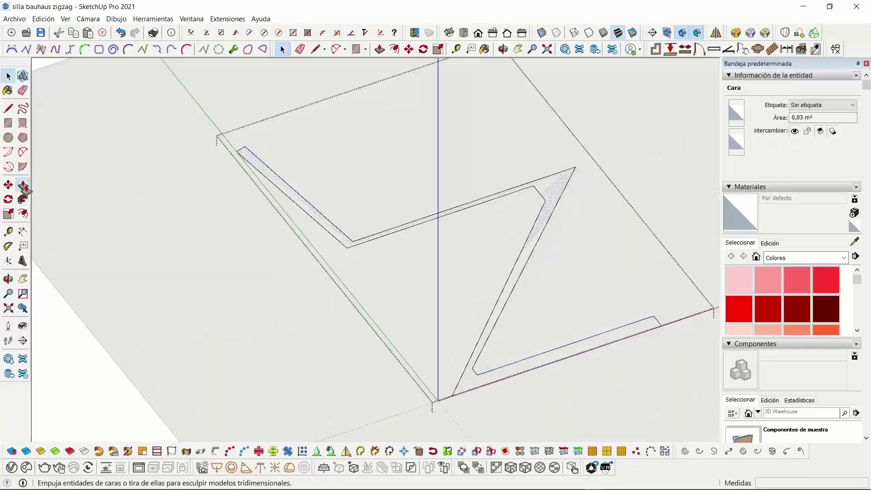
pyautogui.click(23, 185)
pyautogui.click(340, 235)
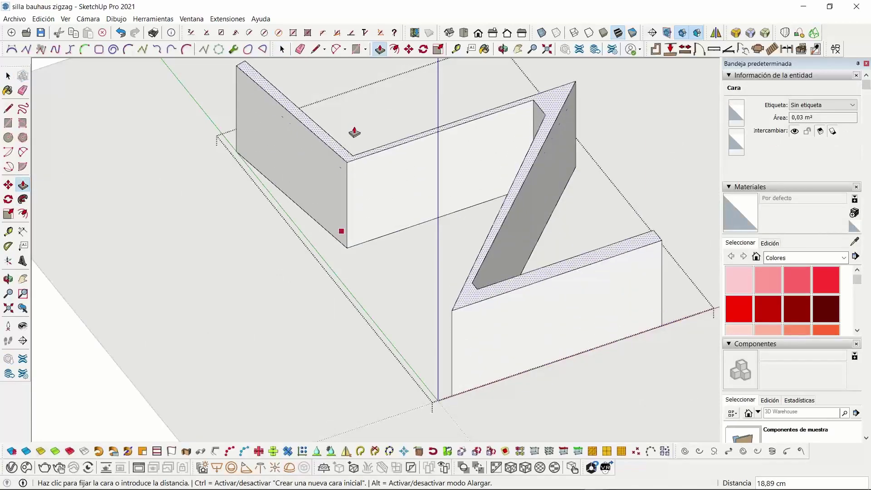
pyautogui.press('Escape')
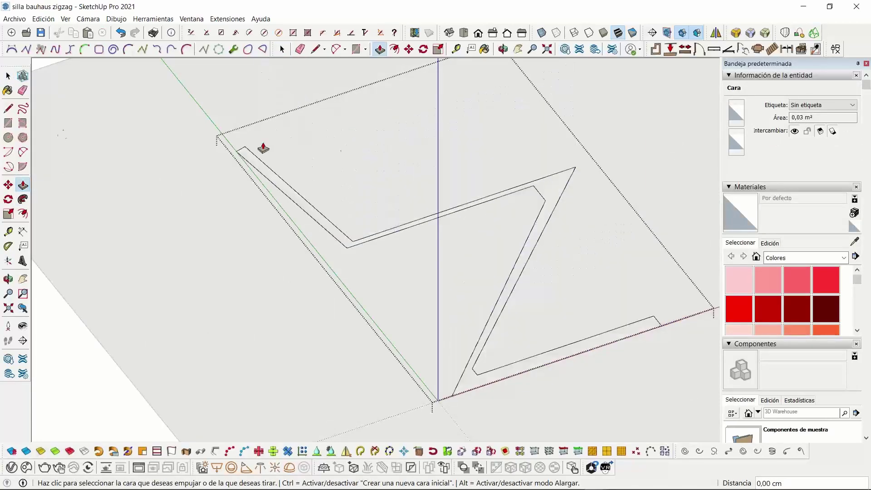
# Leave the profile group and copy the finished zigzag chair standing behind the reference image
pyautogui.click(8, 76)
pyautogui.scroll(-7, 304, 223)
pyautogui.click(478, 123)
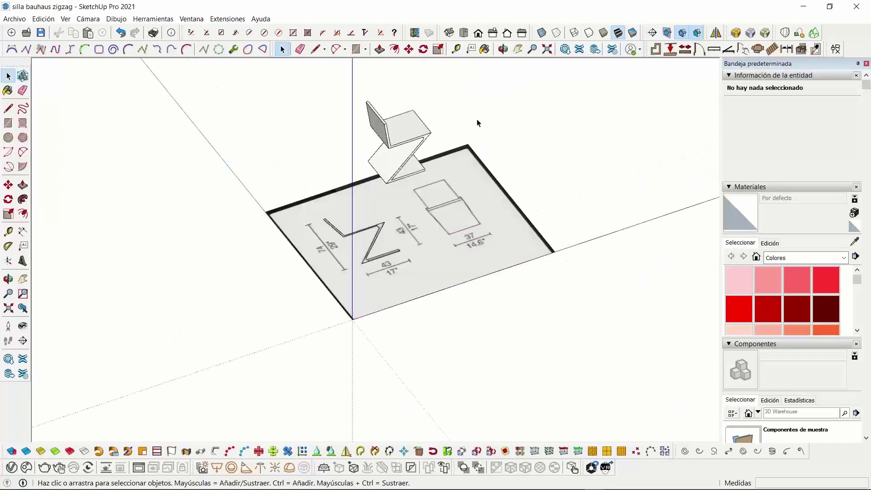
pyautogui.click(412, 129)
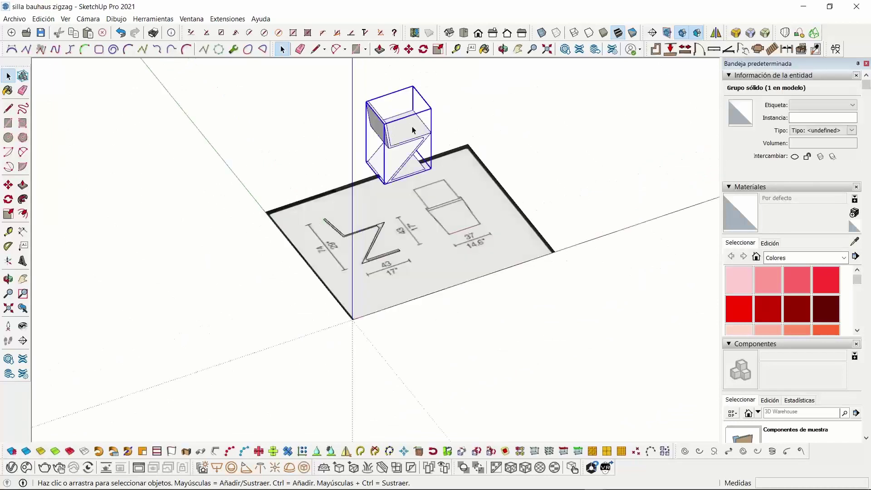
pyautogui.click(74, 36)
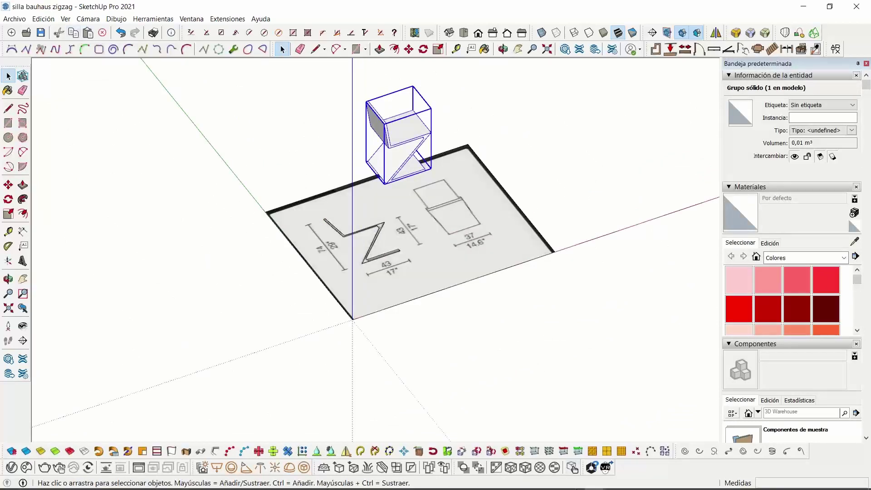
# Switch to the untitled living room model and paste the chair on the floor between the armchair and the marble table
pyautogui.moveTo(596, 482)
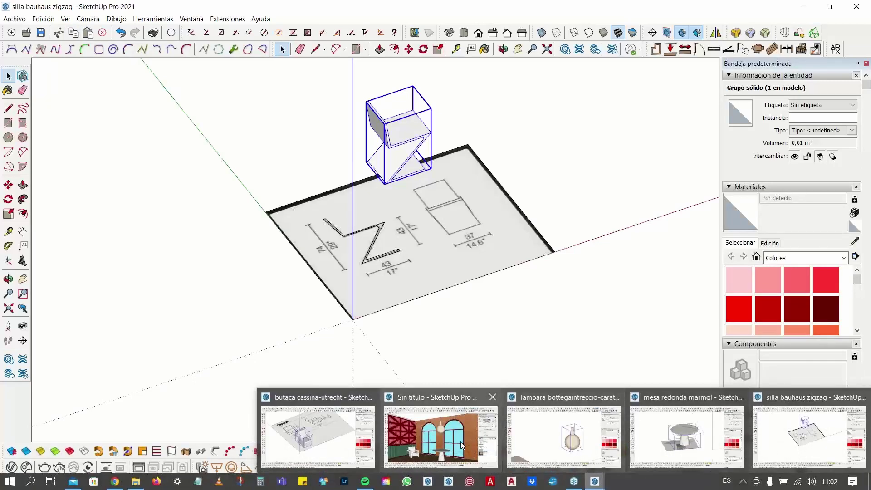
pyautogui.click(440, 435)
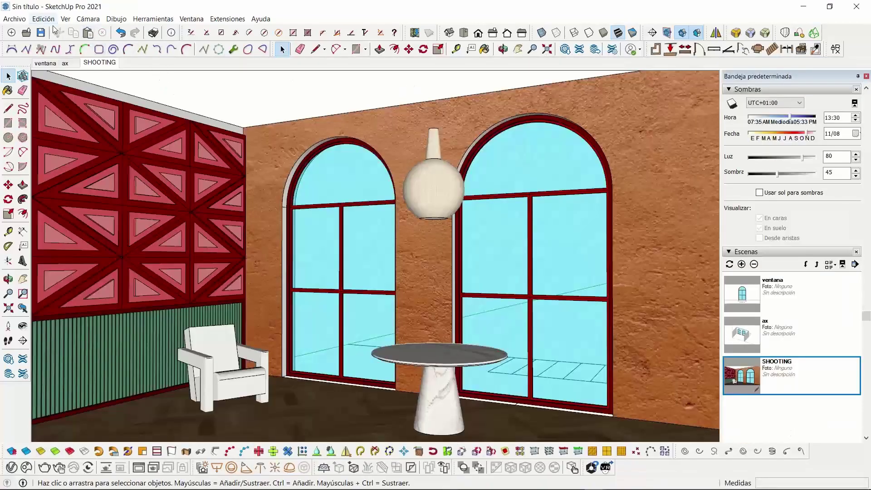
pyautogui.click(89, 34)
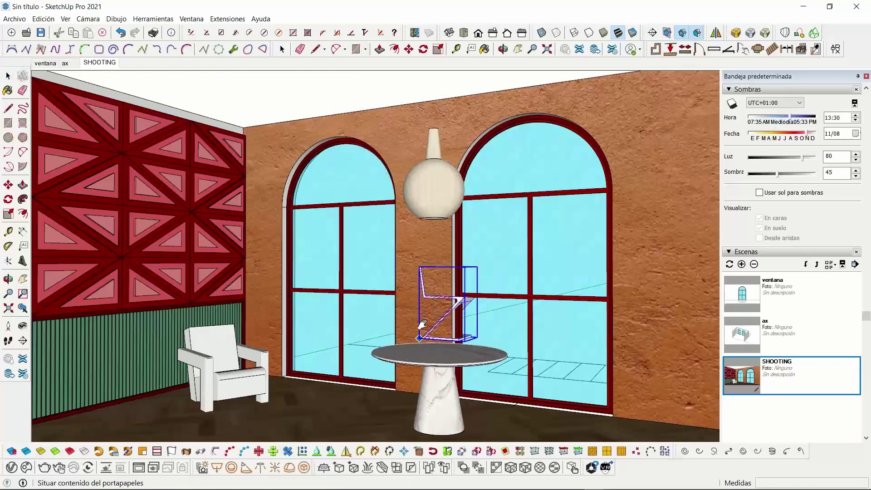
pyautogui.moveTo(423, 348); pyautogui.dragTo(384, 337, button='middle')
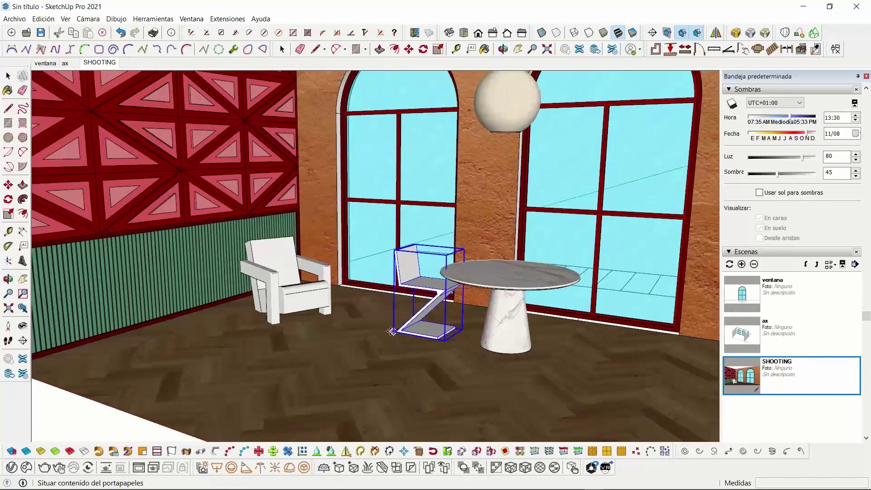
pyautogui.click(379, 332)
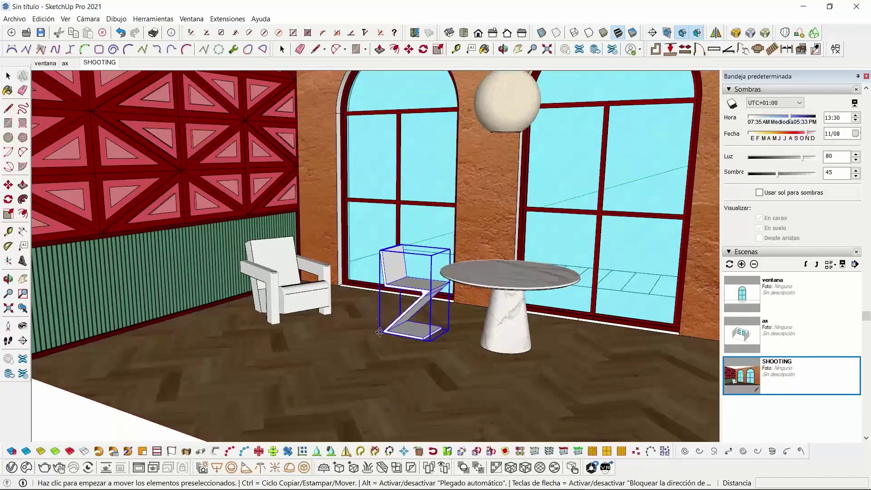
# Convert the pasted chair group into a component named ZIGZAG
pyautogui.moveTo(443, 229); pyautogui.dragTo(466, 288, button='middle')
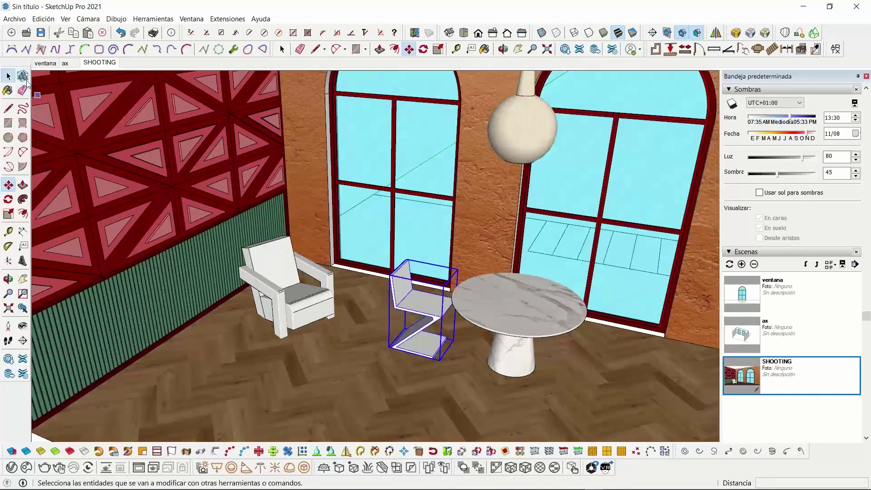
pyautogui.click(8, 76)
pyautogui.scroll(4, 431, 298)
pyautogui.rightClick(418, 307)
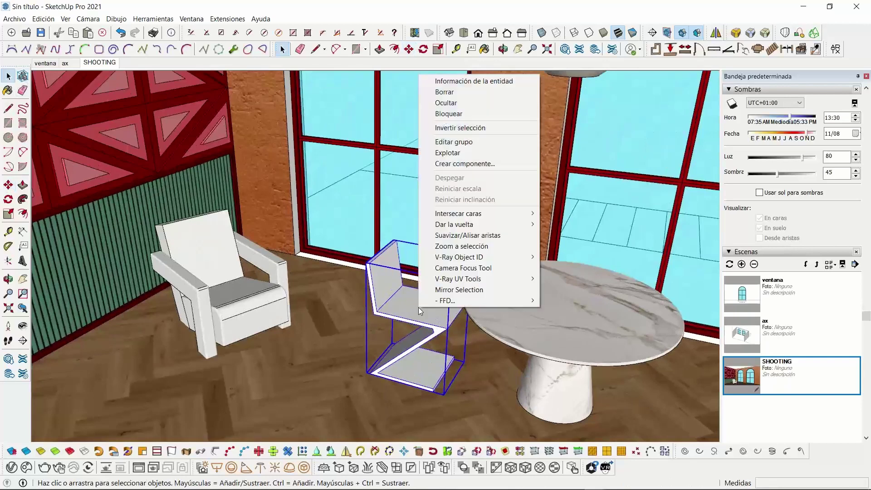
pyautogui.click(452, 164)
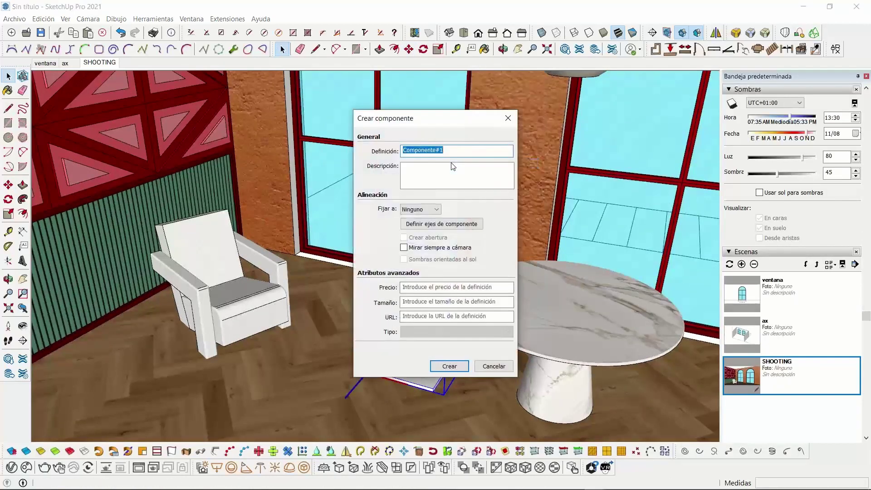
pyautogui.write('ZIGZAG')
pyautogui.press('Return')
# Create a rotated copy of the ZIGZAG chair, turned about 130.5° around a floor point in front of the table
pyautogui.scroll(-1, 482, 219)
pyautogui.scroll(-3, 482, 219)
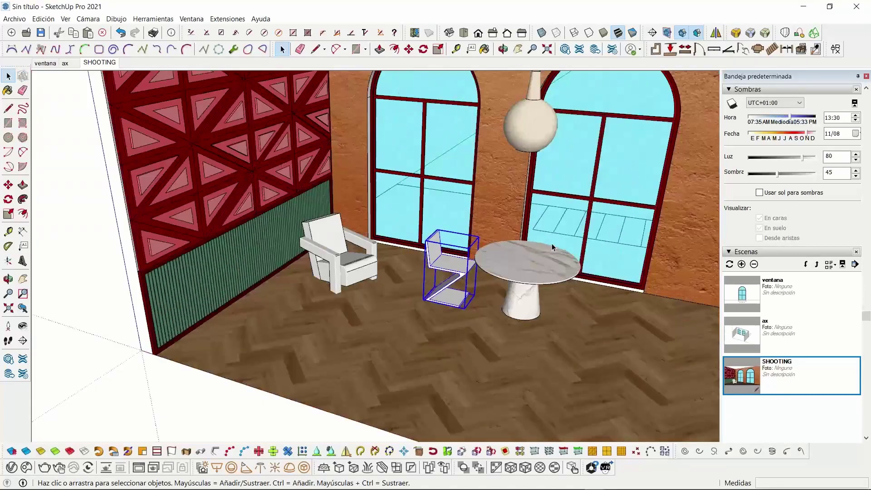
pyautogui.moveTo(552, 244); pyautogui.dragTo(492, 212, button='middle')
pyautogui.scroll(1, 491, 211)
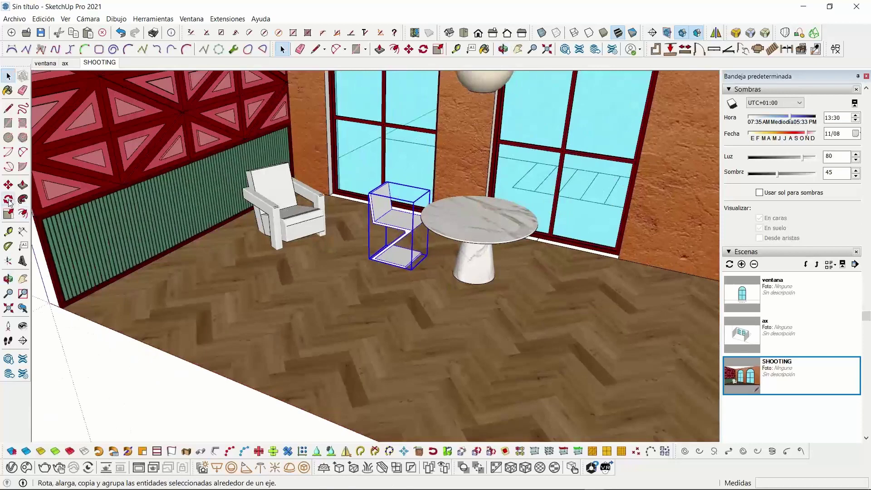
pyautogui.click(8, 199)
pyautogui.click(417, 330)
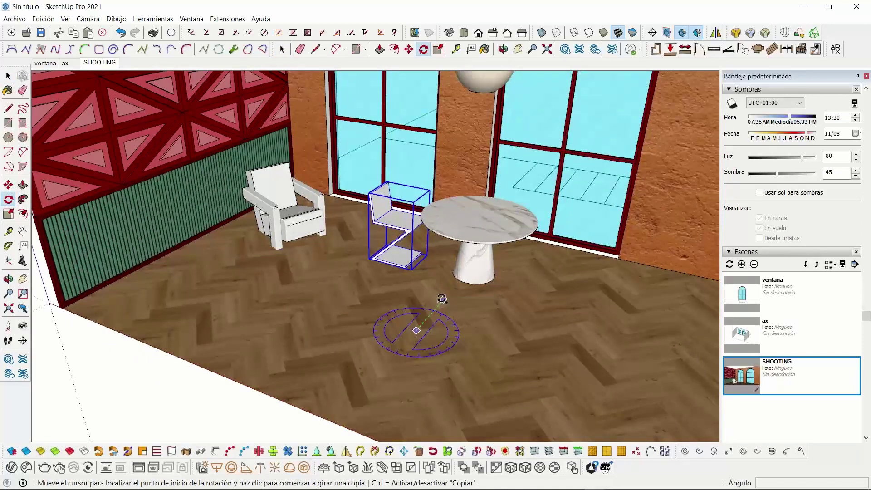
pyautogui.click(443, 299)
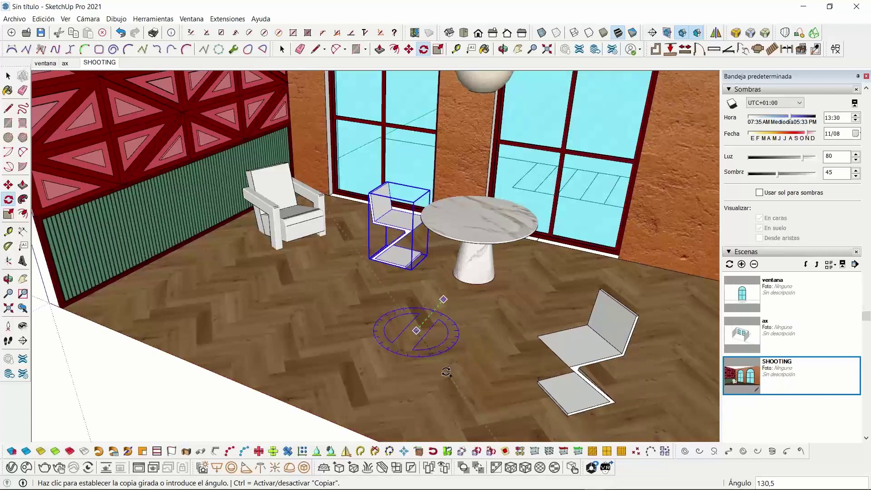
pyautogui.click(446, 372)
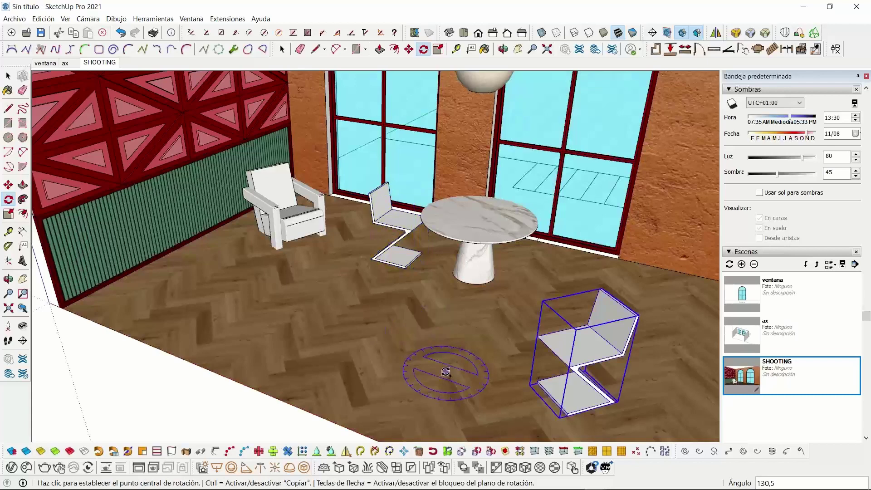
# Move the copied ZIGZAG chair about 146 cm toward the windows and about 54 cm toward the marble table
pyautogui.click(9, 185)
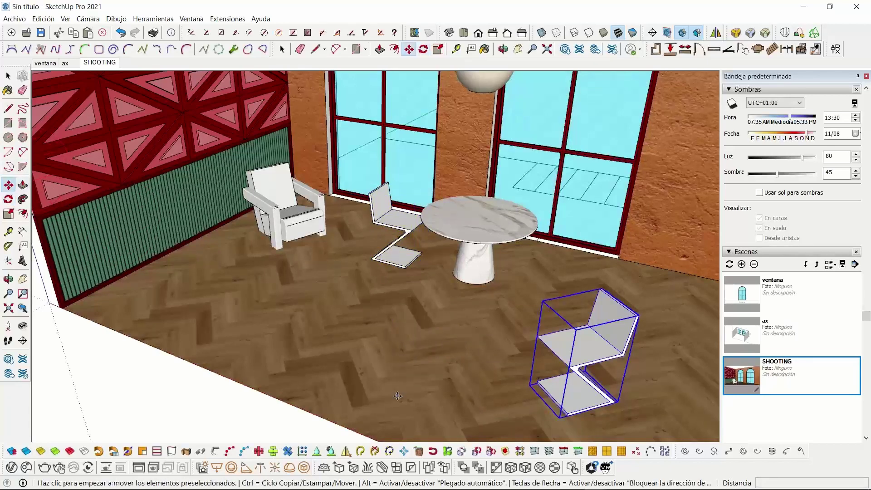
pyautogui.click(396, 394)
pyautogui.click(473, 300)
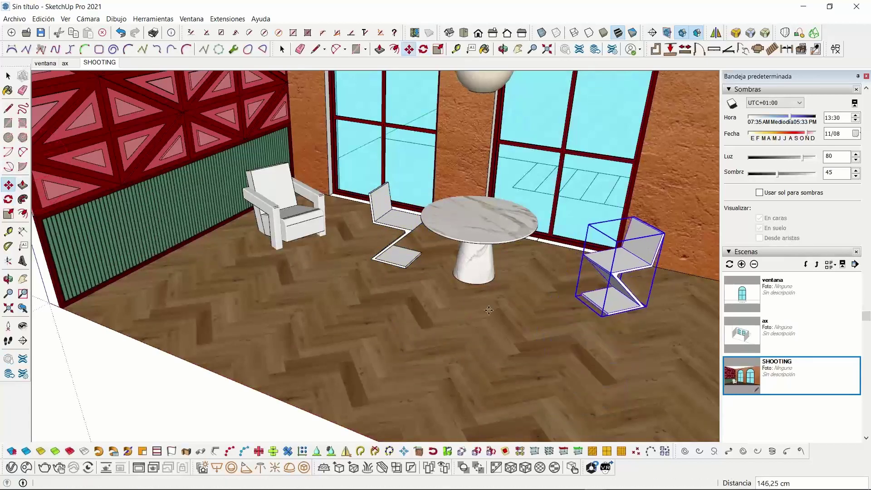
pyautogui.click(592, 377)
pyautogui.click(522, 357)
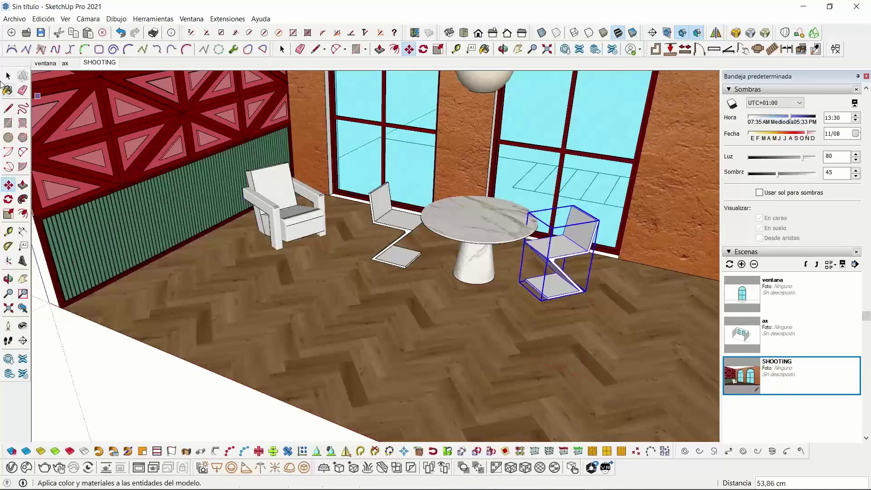
# Open the copied ZIGZAG chair component for editing and show the Colores material collection
pyautogui.click(8, 76)
pyautogui.scroll(3, 586, 225)
pyautogui.doubleClick(586, 225)
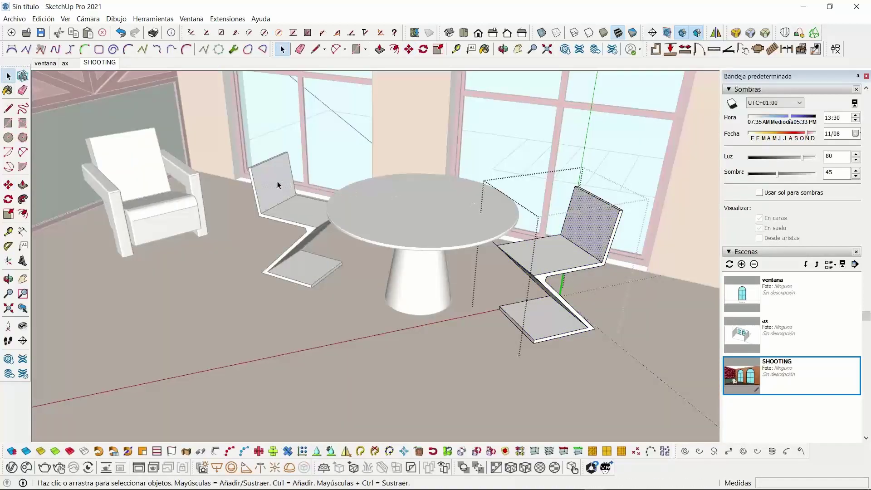
pyautogui.scroll(15, 848, 224)
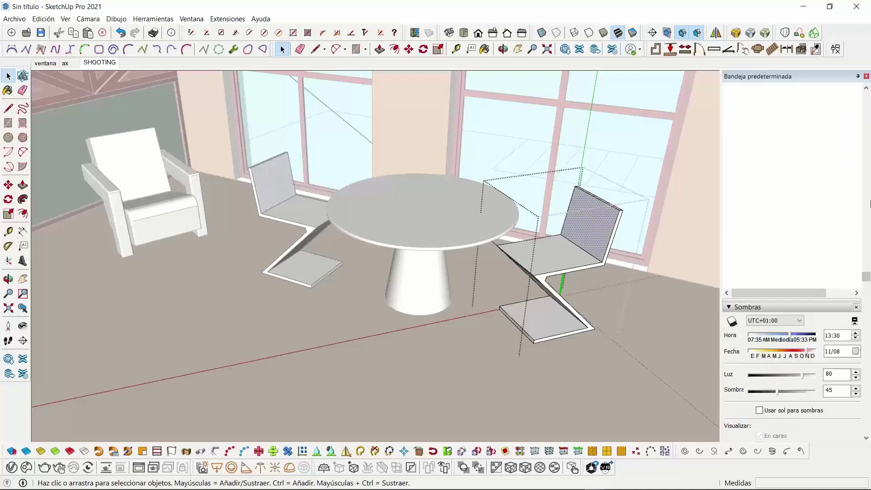
pyautogui.scroll(10, 870, 201)
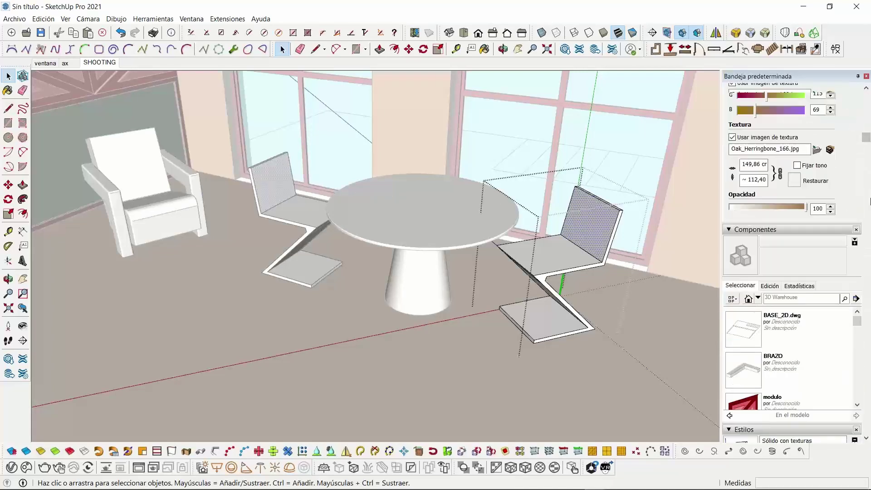
pyautogui.click(739, 202)
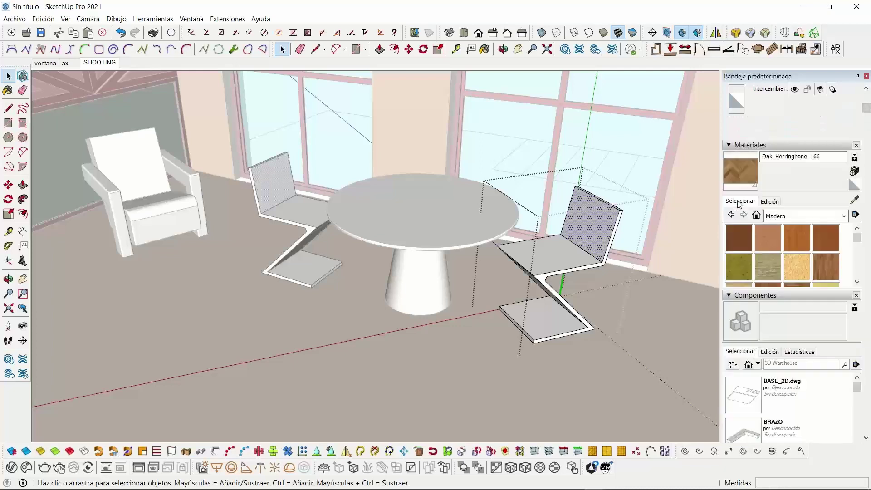
pyautogui.click(800, 219)
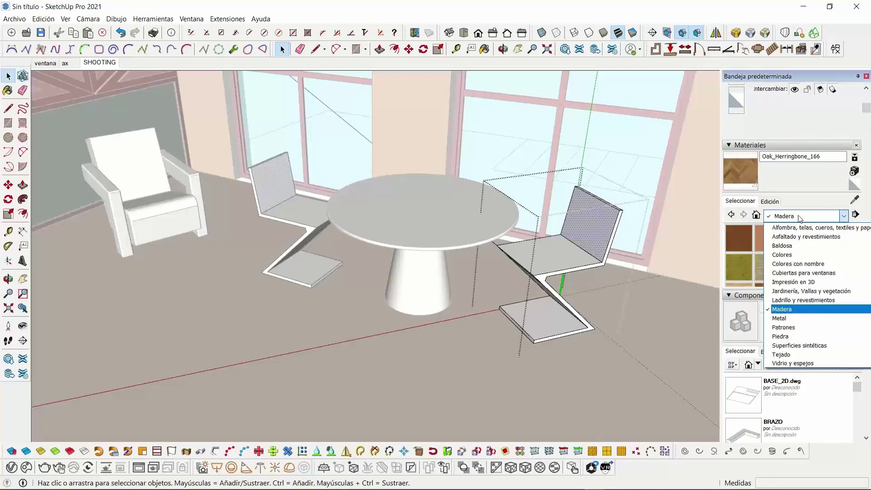
pyautogui.click(794, 254)
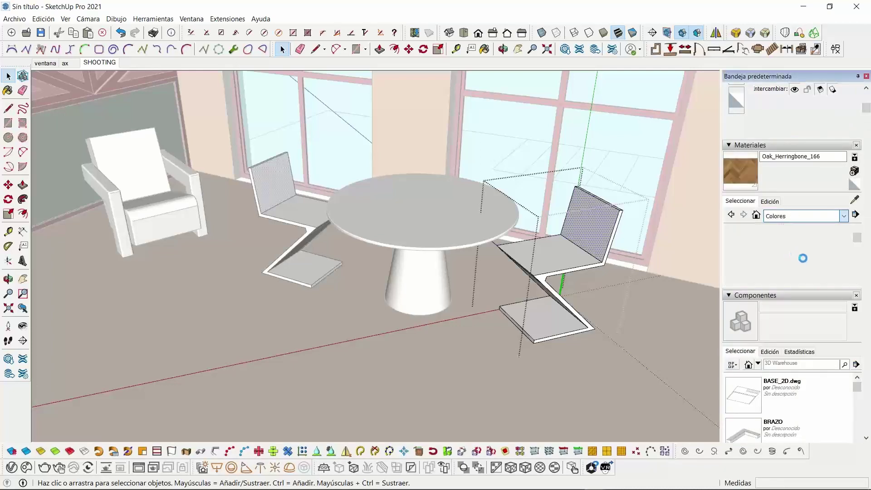
# Paint the front and back of the backrest, the seat, the diagonal support and the base with Color I06
pyautogui.scroll(-6, 804, 257)
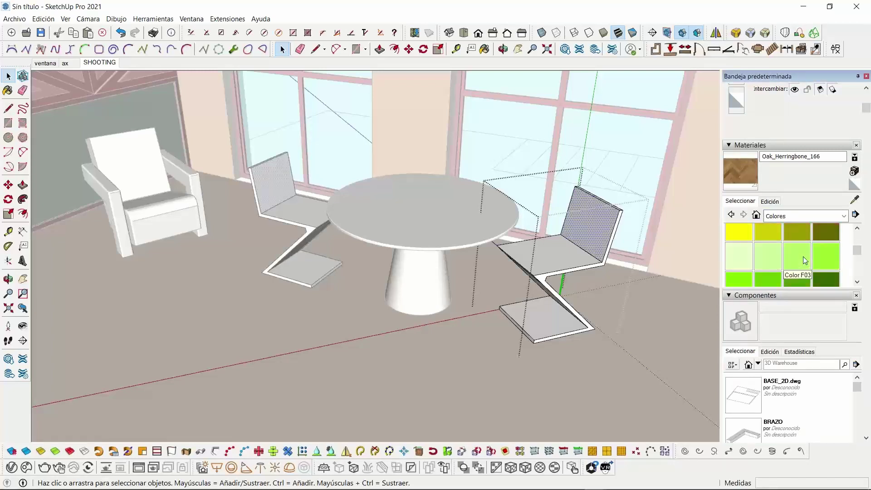
pyautogui.scroll(-5, 803, 258)
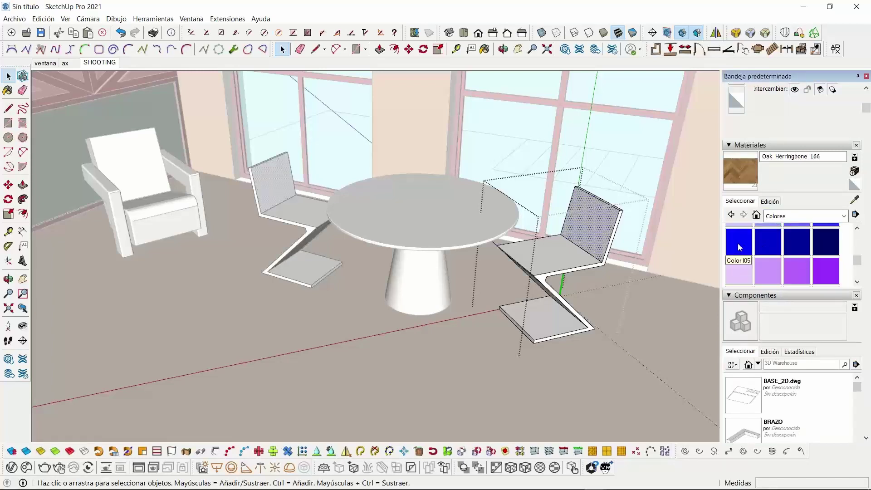
pyautogui.click(771, 242)
pyautogui.click(586, 217)
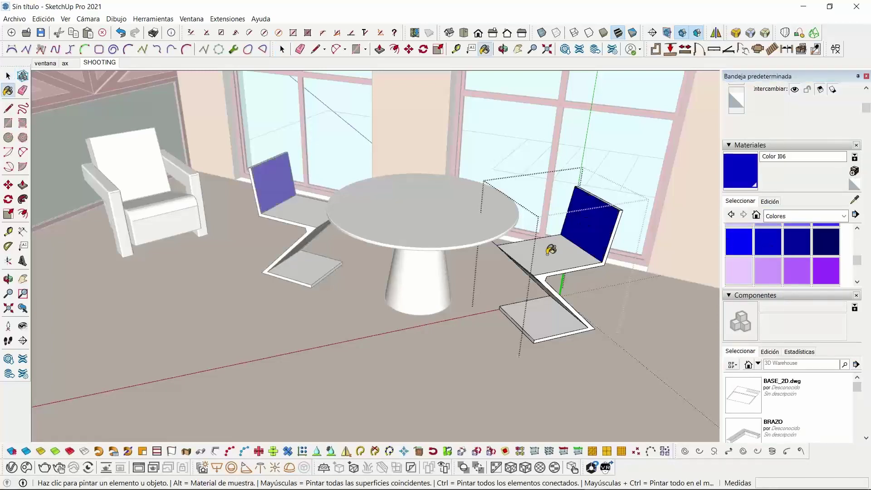
pyautogui.click(550, 250)
pyautogui.scroll(2, 537, 293)
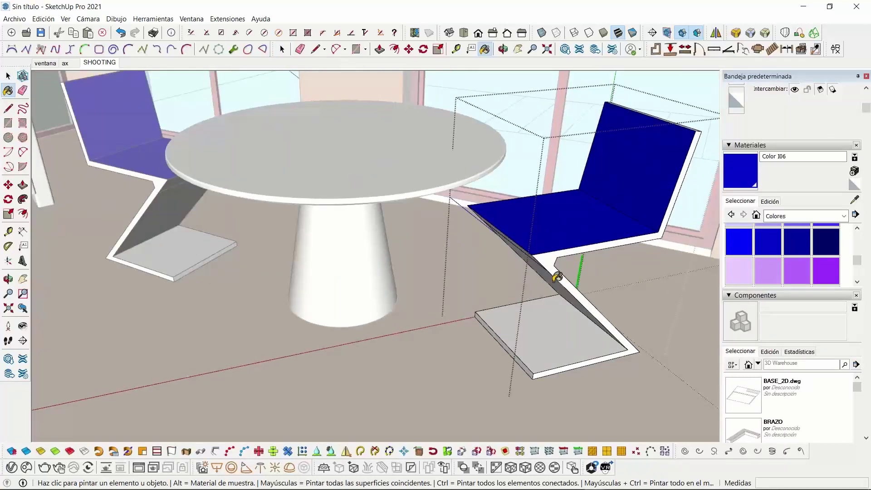
pyautogui.click(558, 277)
pyautogui.click(563, 328)
pyautogui.moveTo(606, 317); pyautogui.dragTo(407, 287, button='middle')
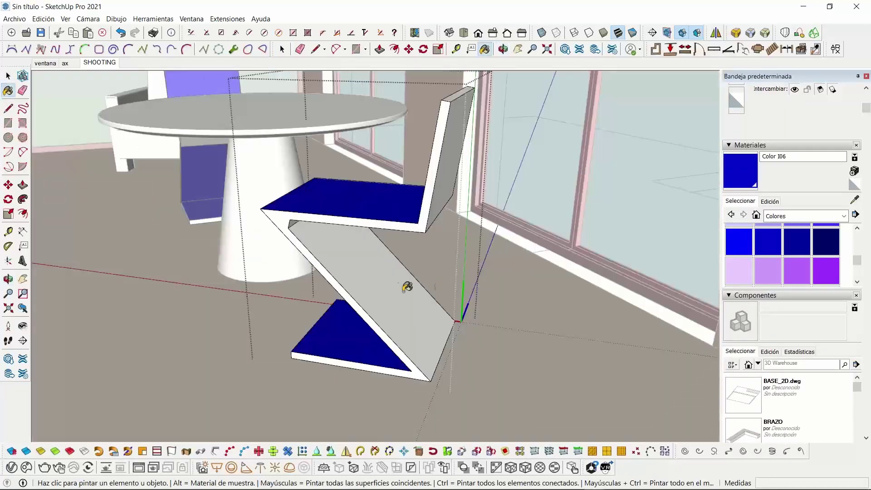
pyautogui.click(407, 287)
pyautogui.click(455, 163)
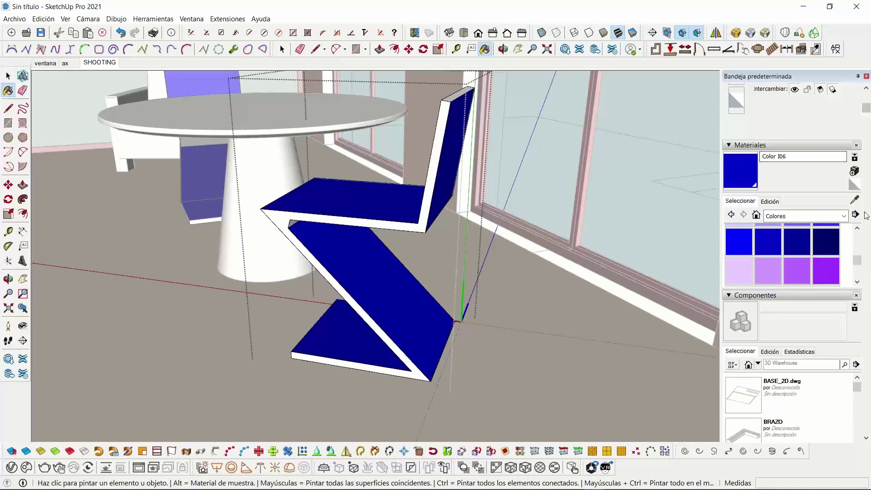
# Try Color D05 on the Z-shaped side profile of the chair
pyautogui.scroll(3, 818, 248)
pyautogui.scroll(4, 816, 247)
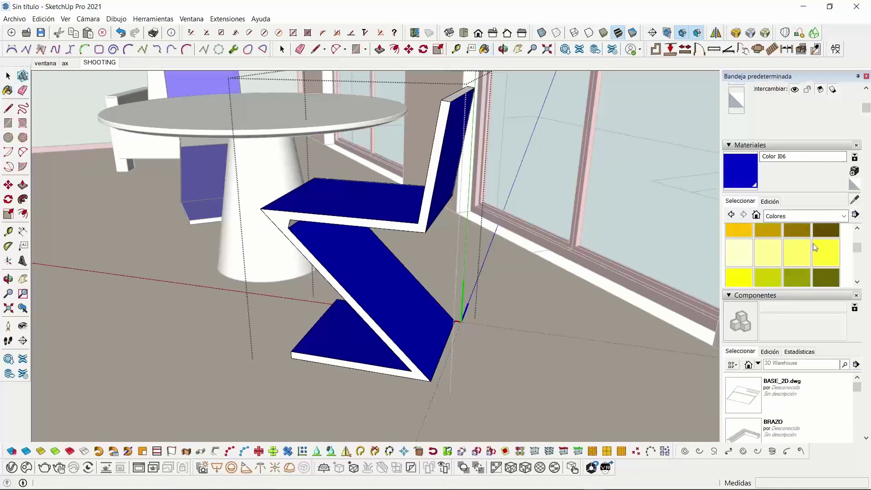
pyautogui.click(742, 279)
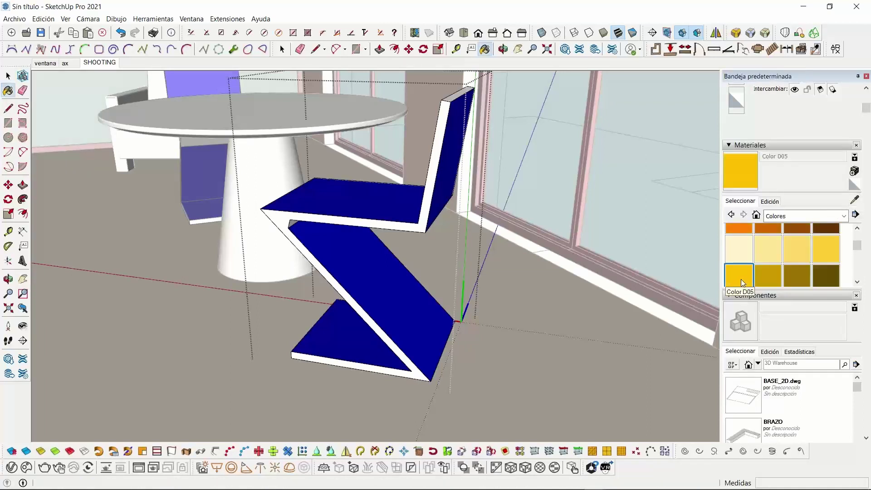
pyautogui.click(440, 153)
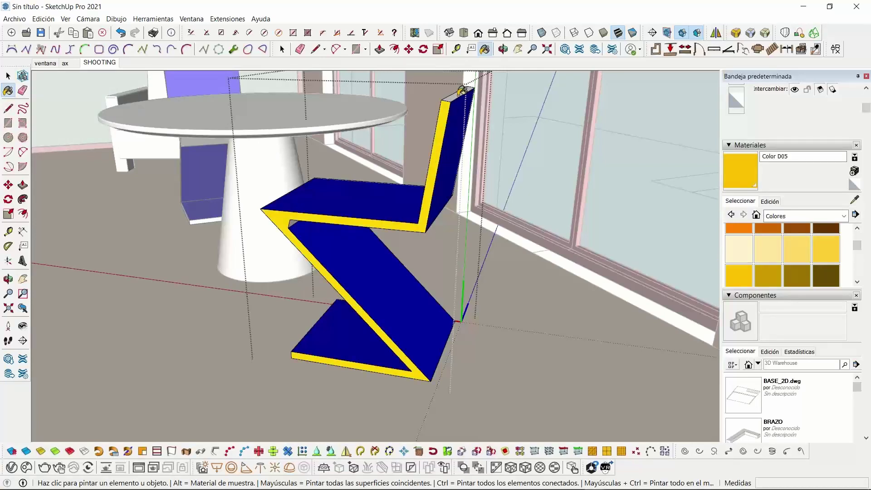
# Paint the chair's Z-shaped side profile with Color D06 and close the component
pyautogui.click(768, 275)
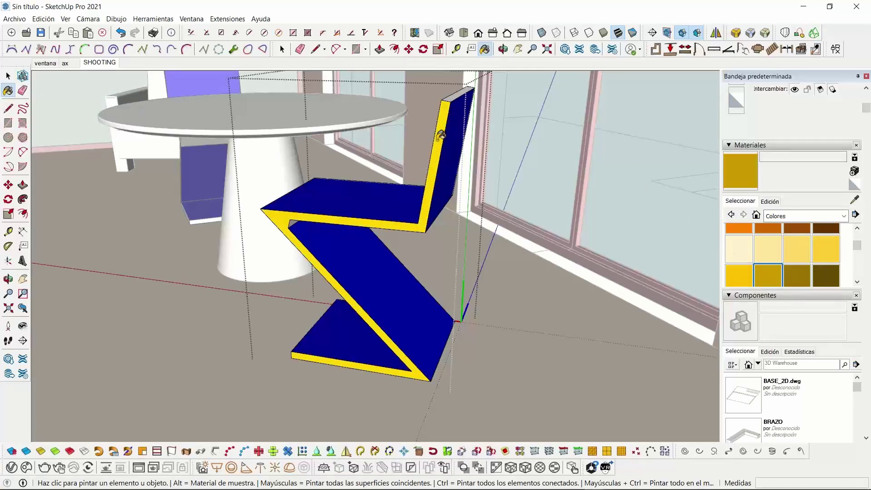
pyautogui.click(443, 137)
pyautogui.moveTo(227, 189); pyautogui.dragTo(452, 198, button='middle')
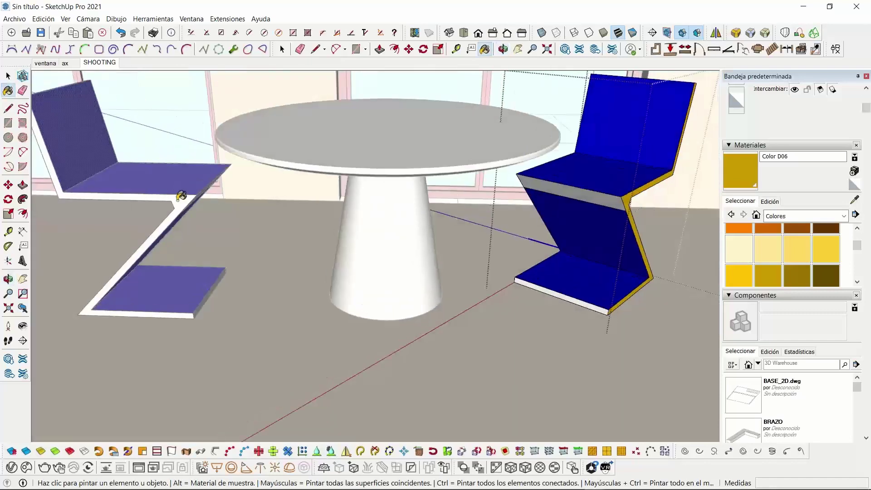
pyautogui.rightClick(340, 257)
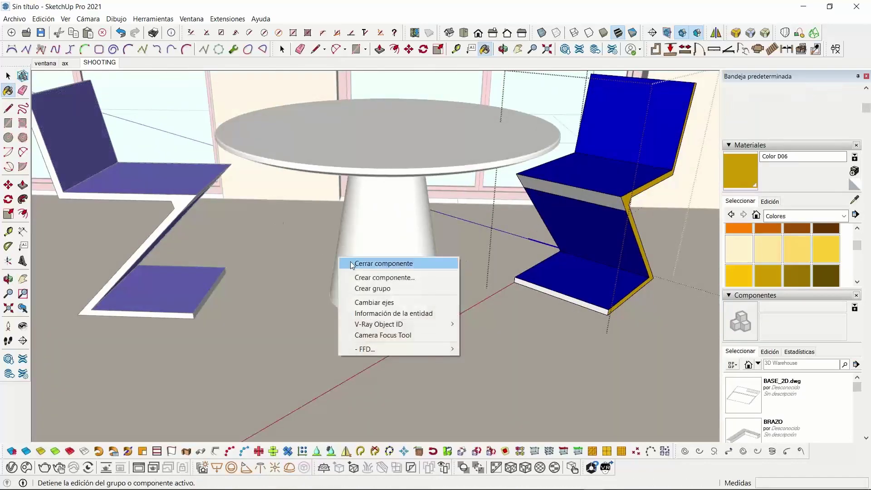
pyautogui.click(384, 263)
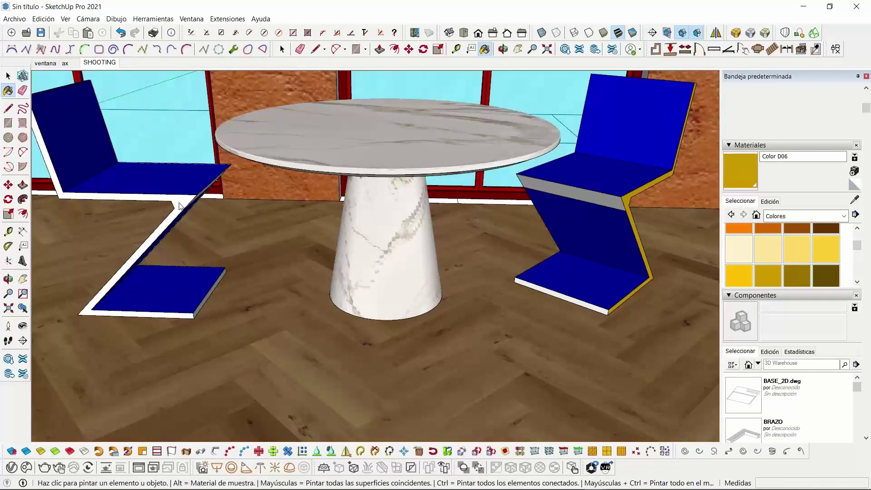
# Edit the ZIGZAG chair beside the armchair, paint its unpainted Z-shaped side with Color D06, and close the component
pyautogui.rightClick(179, 207)
pyautogui.click(215, 238)
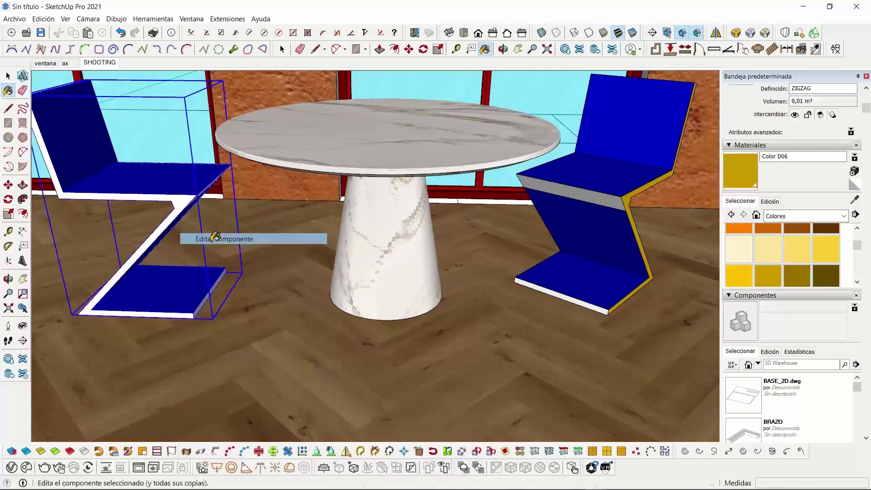
pyautogui.click(186, 198)
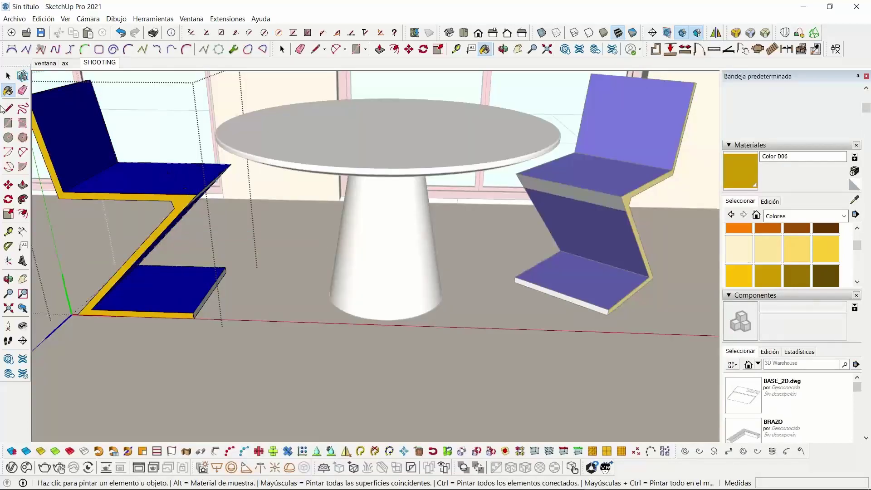
pyautogui.click(8, 76)
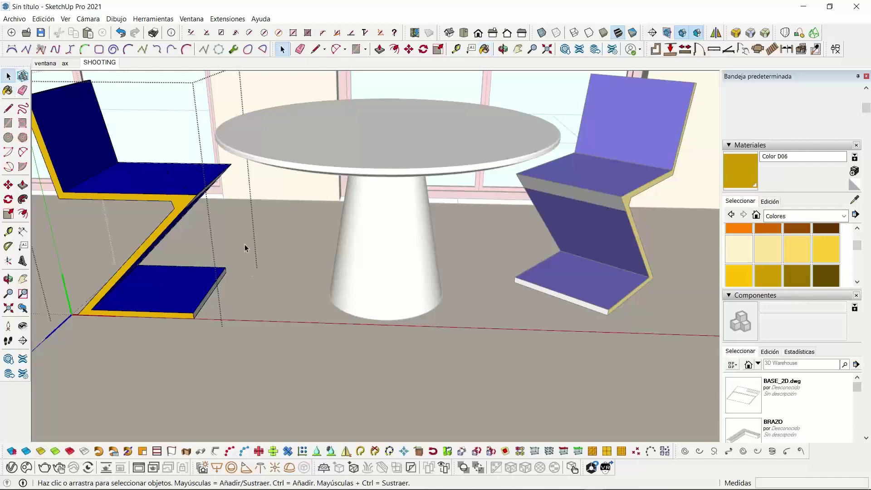
pyautogui.click(287, 258)
# Examine the painted zigzag chairs around the marble table and the overall room from several angles
pyautogui.moveTo(216, 184); pyautogui.dragTo(51, 243, button='middle')
pyautogui.keyDown('shift'); pyautogui.moveTo(499, 254); pyautogui.dragTo(658, 270, button='middle'); pyautogui.keyUp('shift')
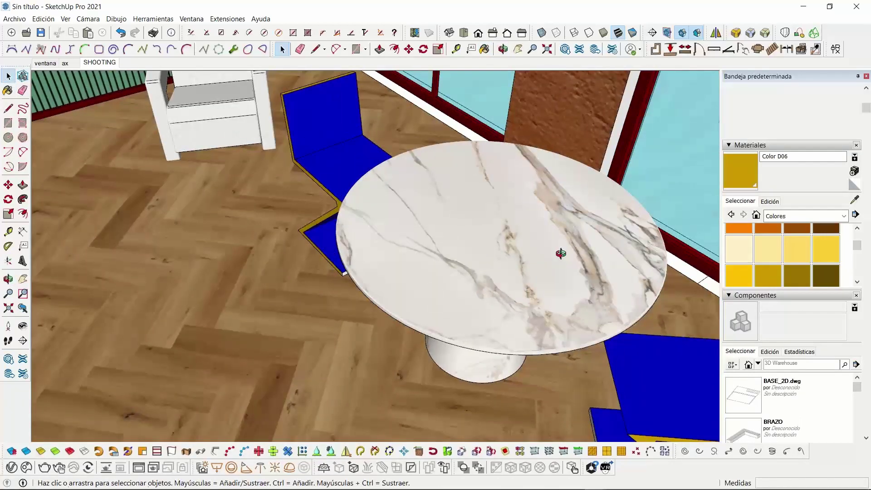
pyautogui.moveTo(560, 253); pyautogui.dragTo(382, 246, button='middle')
pyautogui.scroll(6, 420, 143)
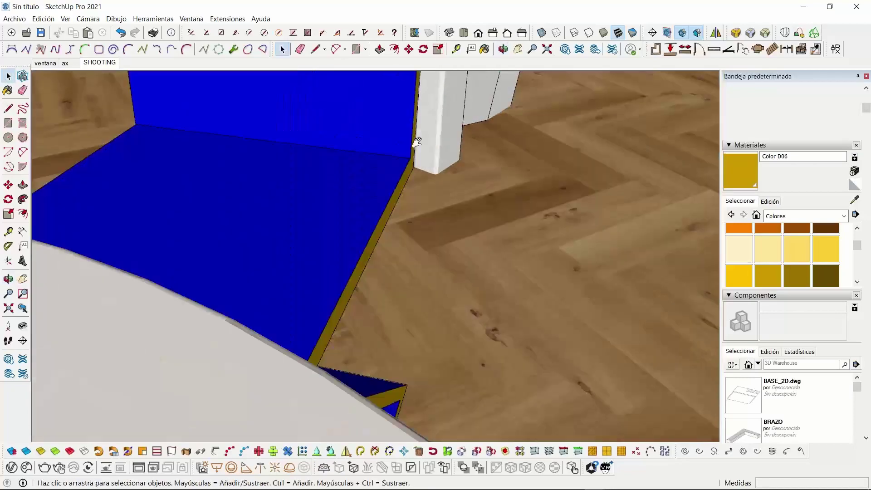
pyautogui.moveTo(414, 142); pyautogui.dragTo(272, 168, button='middle')
pyautogui.scroll(-5, 579, 211)
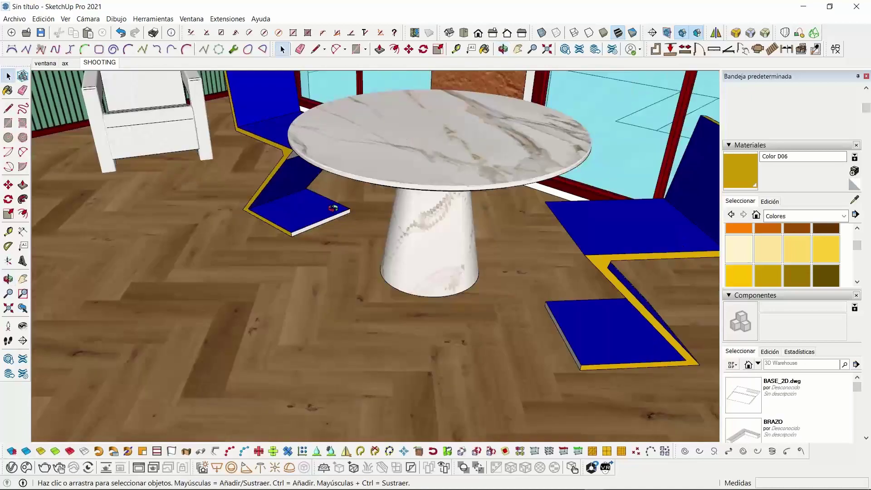
pyautogui.moveTo(334, 206); pyautogui.dragTo(300, 220, button='middle')
pyautogui.scroll(-4, 368, 220)
pyautogui.scroll(-5, 368, 220)
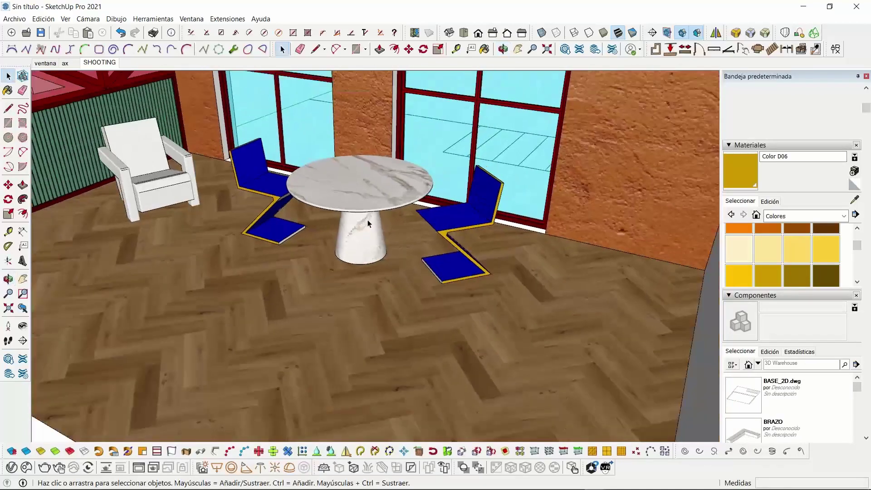
pyautogui.moveTo(370, 222); pyautogui.dragTo(499, 182, button='middle')
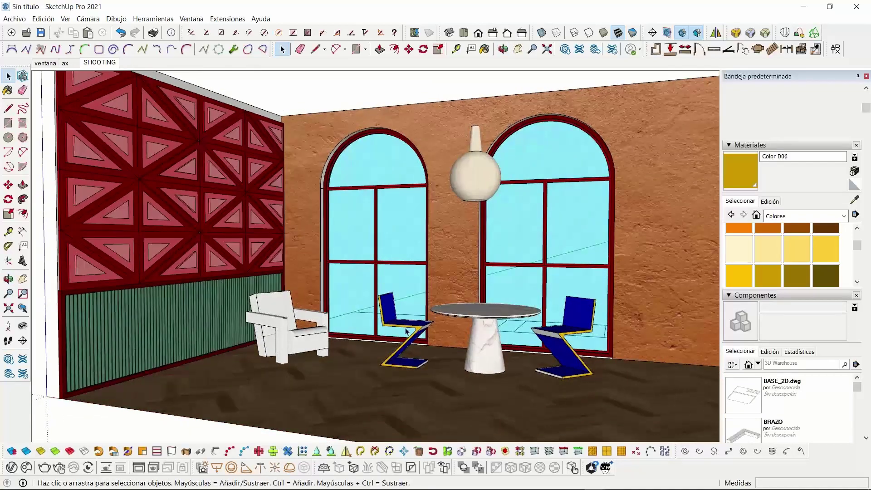
# Within the ZIGZAG component, delete the edge between the seat's front face and the diagonal support, and leave the component
pyautogui.scroll(5, 431, 335)
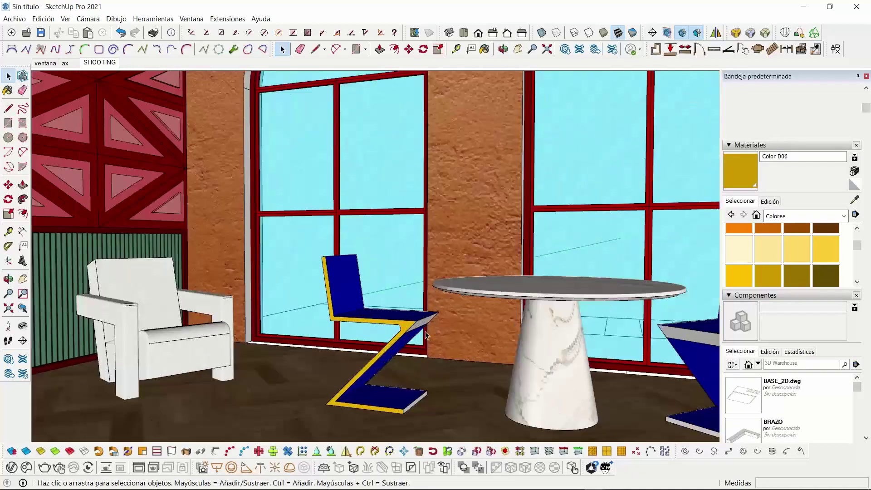
pyautogui.doubleClick(420, 321)
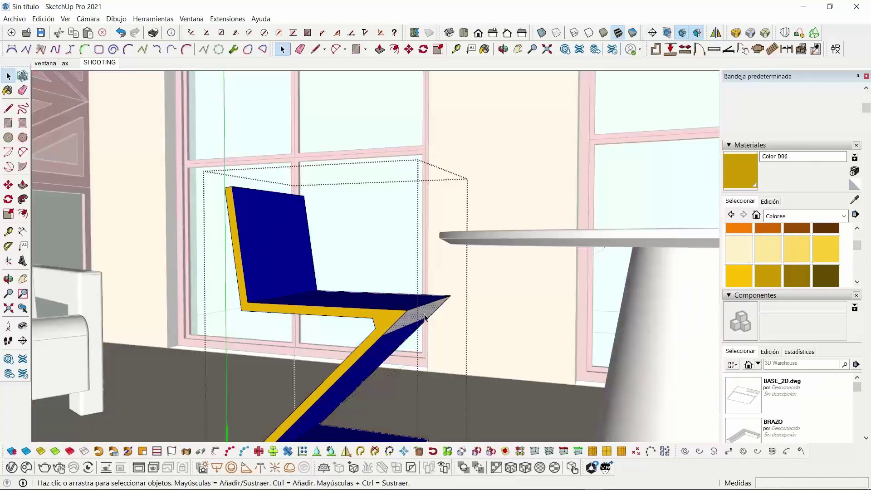
pyautogui.click(397, 335)
pyautogui.press('Delete')
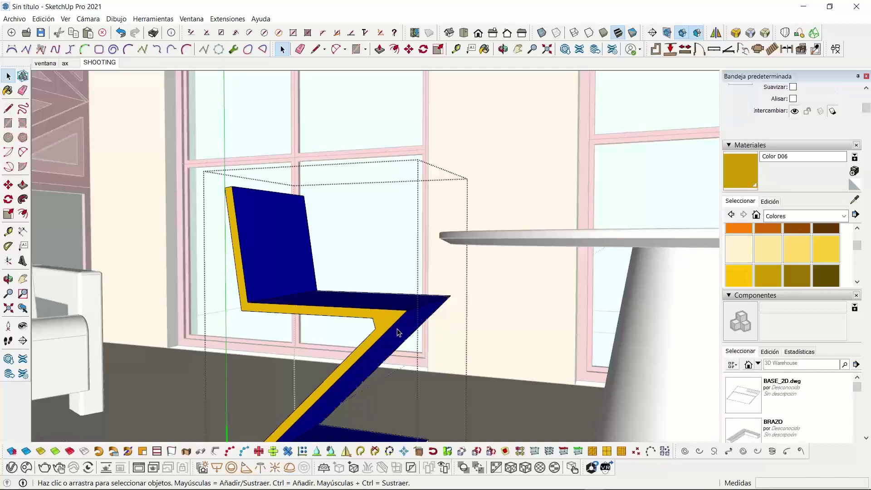
pyautogui.scroll(4, 399, 330)
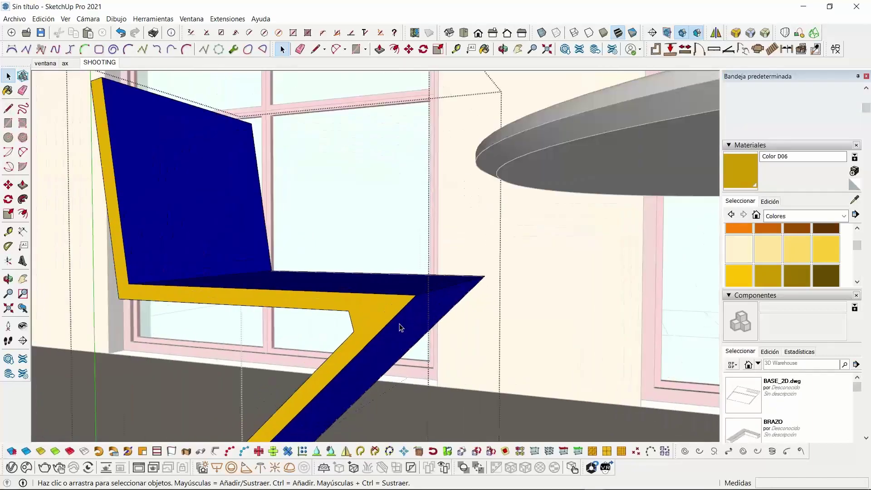
pyautogui.press('Escape')
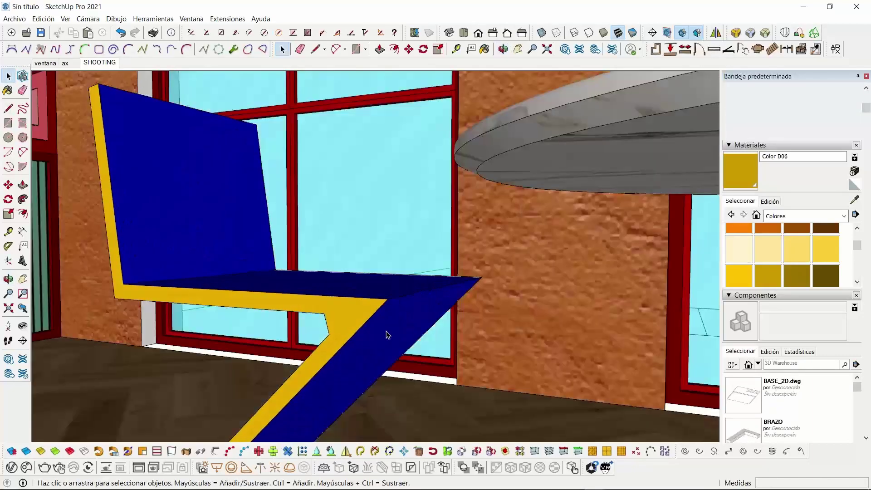
# Inspect the blue and yellow zigzag chairs, the wall finishes and the unpainted side wall from inside and outside the room
pyautogui.scroll(-6, 393, 307)
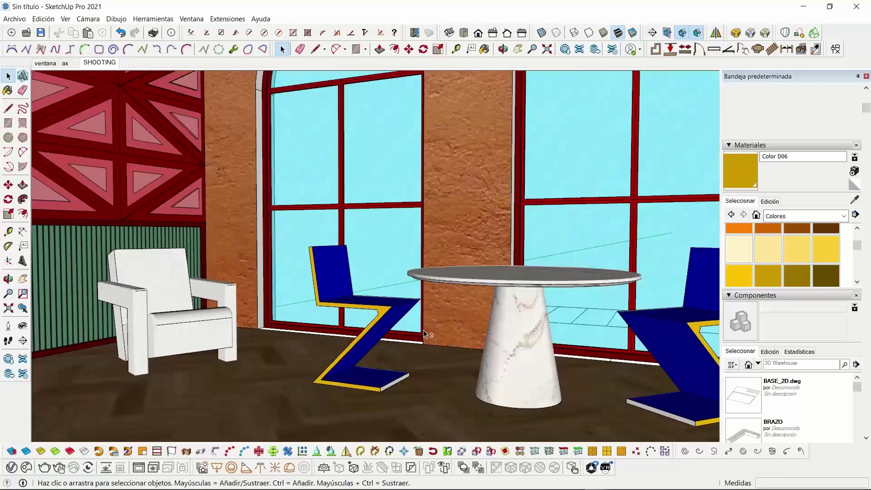
pyautogui.moveTo(424, 331); pyautogui.dragTo(449, 309, button='middle')
pyautogui.scroll(-4, 481, 306)
pyautogui.scroll(-3, 440, 307)
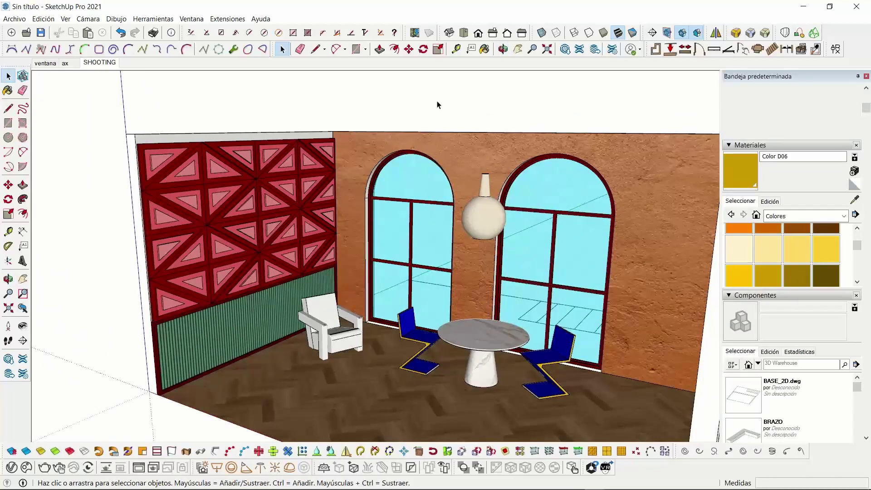
pyautogui.scroll(-2, 434, 119)
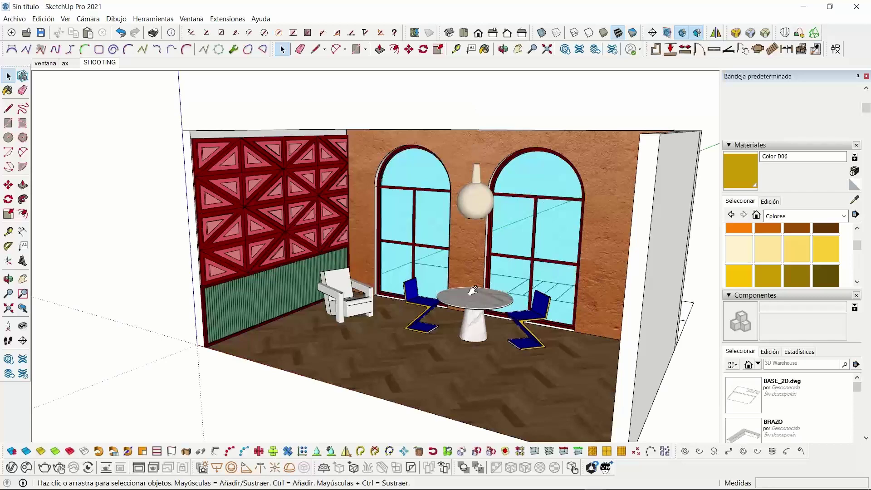
pyautogui.moveTo(482, 297); pyautogui.dragTo(400, 280, button='middle')
pyautogui.scroll(6, 404, 304)
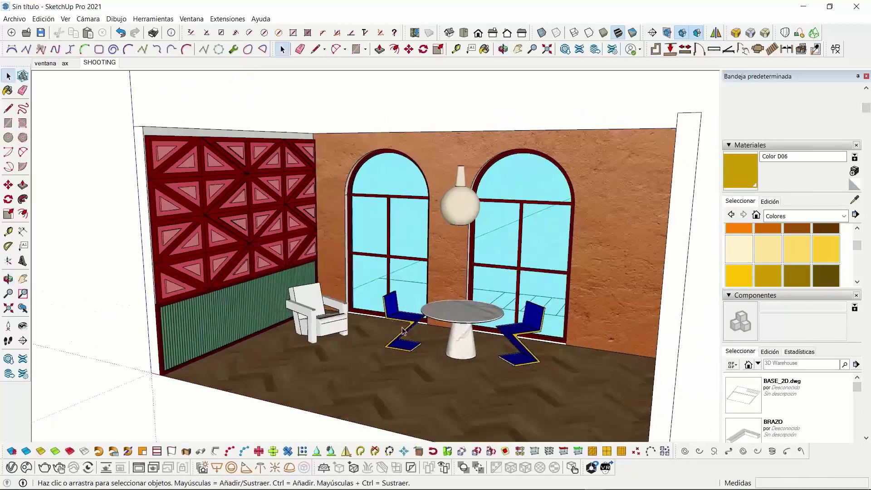
pyautogui.moveTo(513, 341); pyautogui.dragTo(481, 270, button='middle')
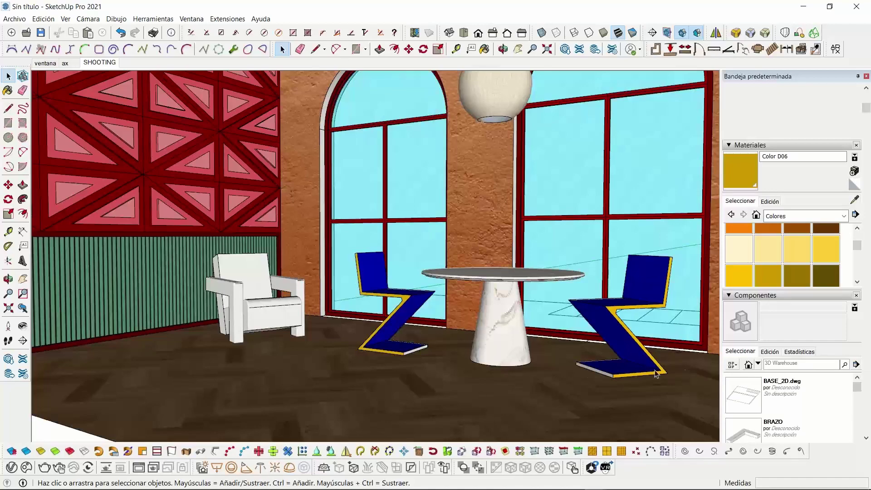
pyautogui.scroll(-5, 453, 223)
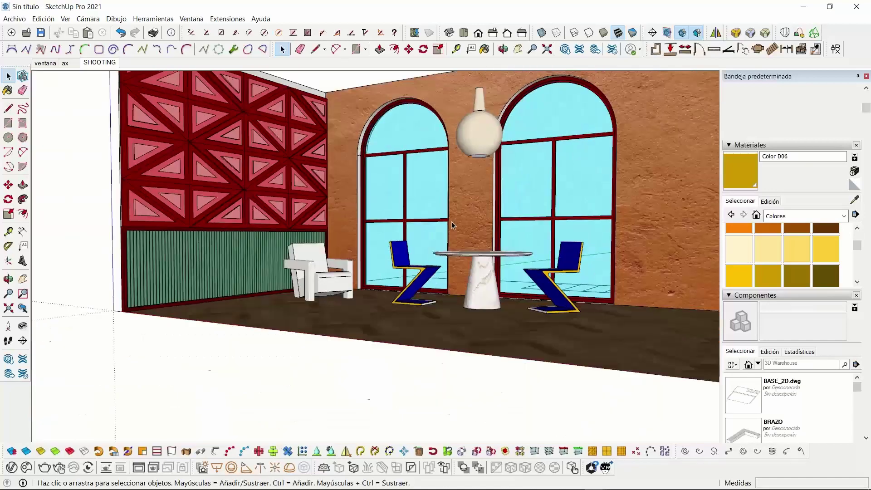
pyautogui.moveTo(452, 223); pyautogui.dragTo(503, 241, button='middle')
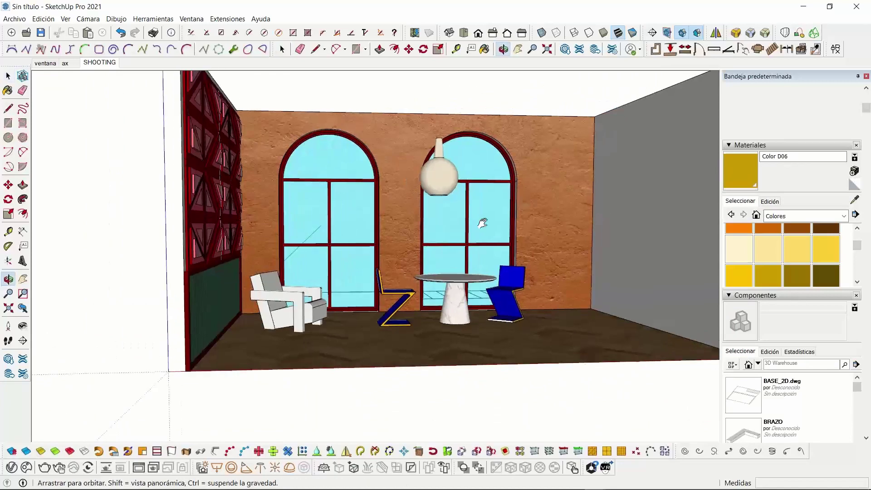
# Inside the unpainted side wall's group, sample the chair's blue Color I06, paint the wall's inner face with it, and close the group
pyautogui.press('space')
pyautogui.scroll(3, 576, 230)
pyautogui.doubleClick(574, 225)
pyautogui.click(580, 199)
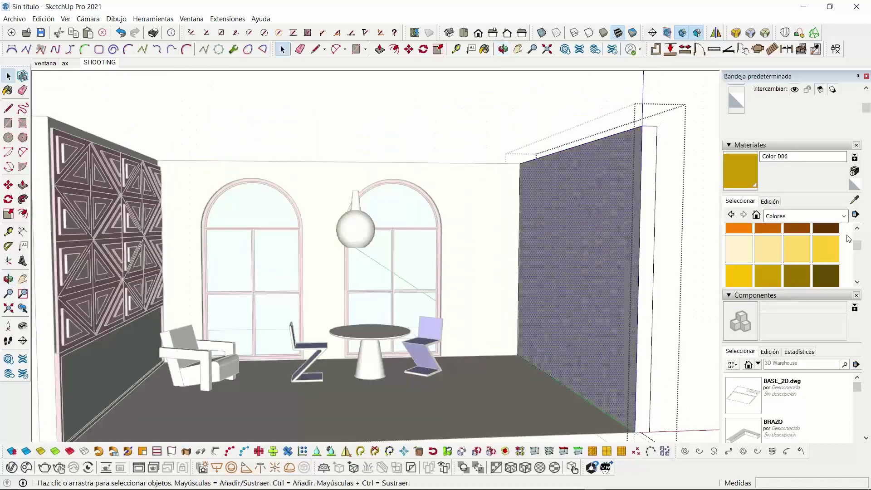
pyautogui.click(855, 202)
pyautogui.click(434, 327)
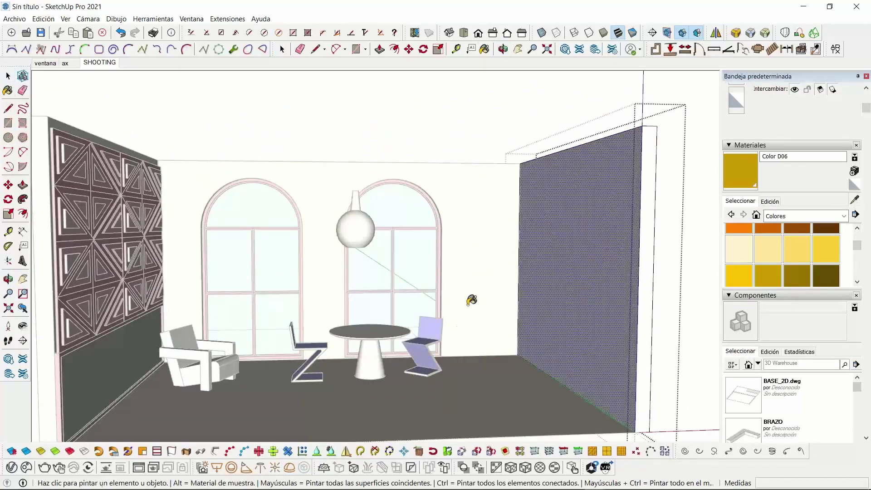
pyautogui.click(603, 198)
pyautogui.click(282, 49)
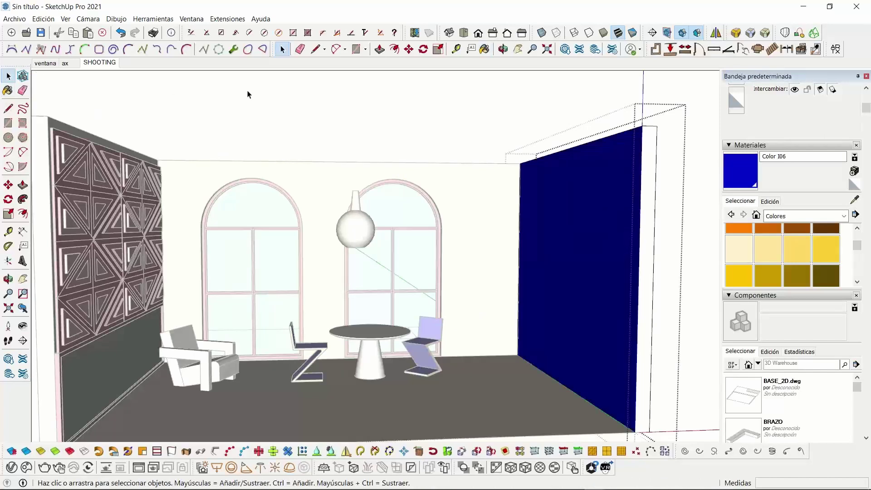
pyautogui.click(246, 91)
# Search 3D Warehouse for CACTUS across all categories
pyautogui.moveTo(392, 274); pyautogui.dragTo(399, 263, button='middle')
pyautogui.scroll(1, 247, 264)
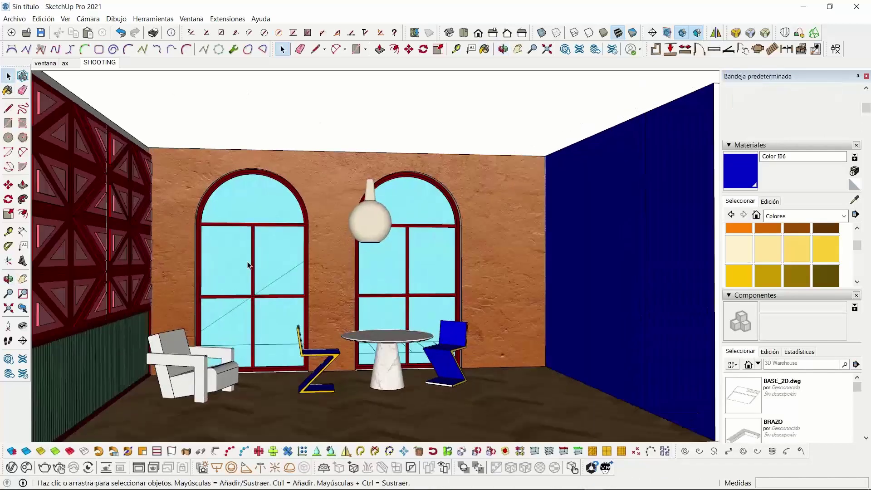
pyautogui.keyDown('shift'); pyautogui.moveTo(337, 296); pyautogui.dragTo(329, 278, button='middle'); pyautogui.keyUp('shift')
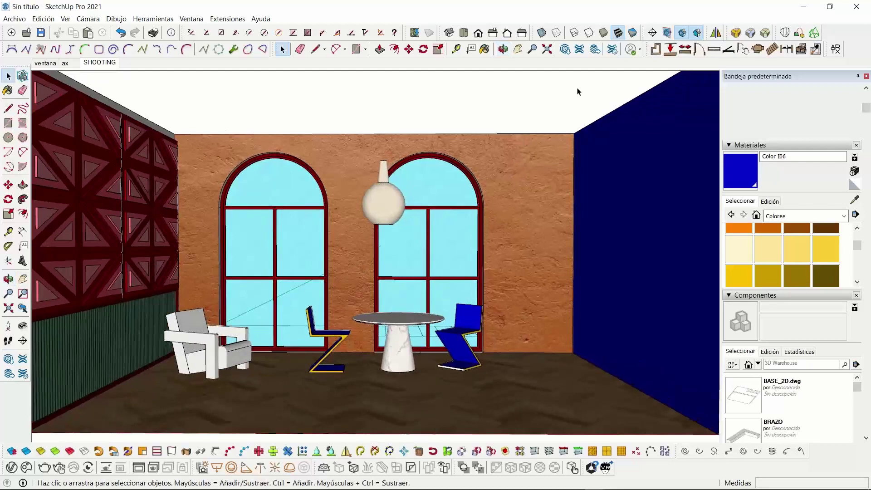
pyautogui.click(567, 50)
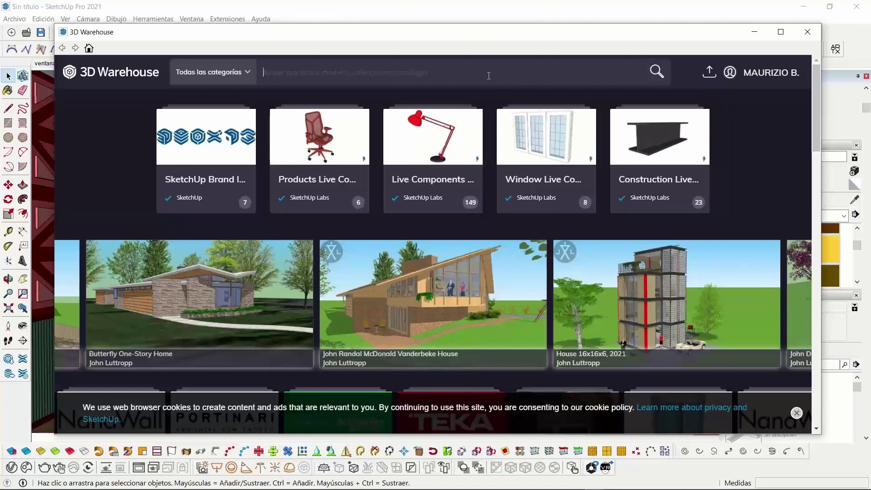
pyautogui.write('CACTU')
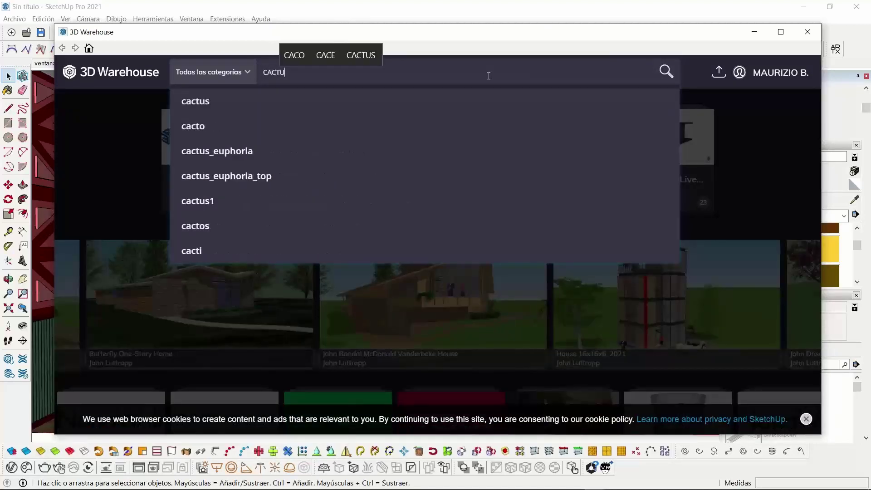
pyautogui.write('S')
pyautogui.press('Return')
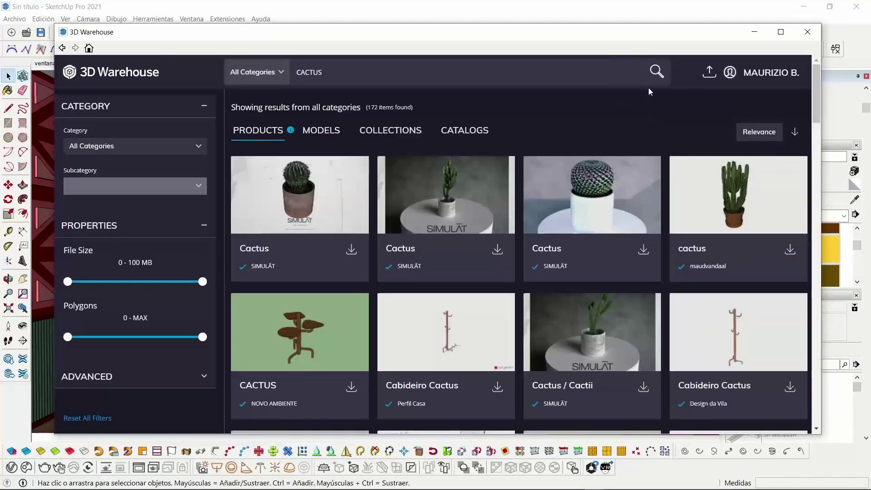
pyautogui.click(280, 74)
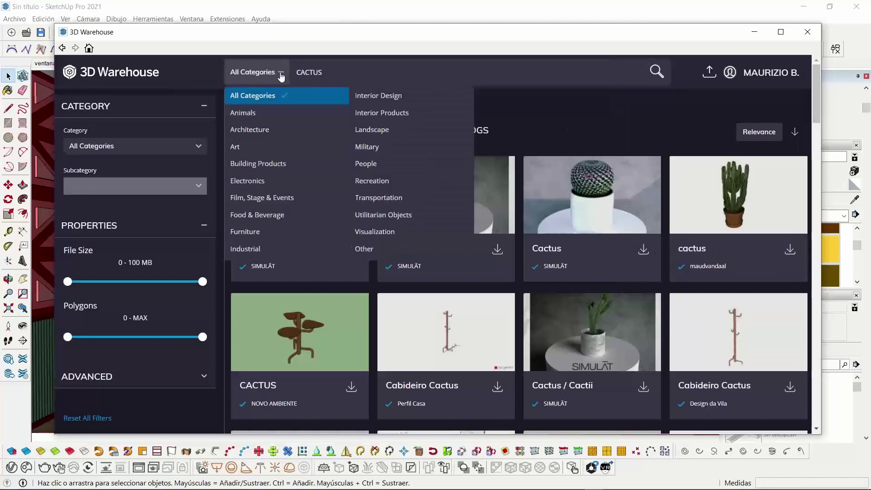
pyautogui.click(281, 75)
pyautogui.click(281, 75)
pyautogui.click(281, 75)
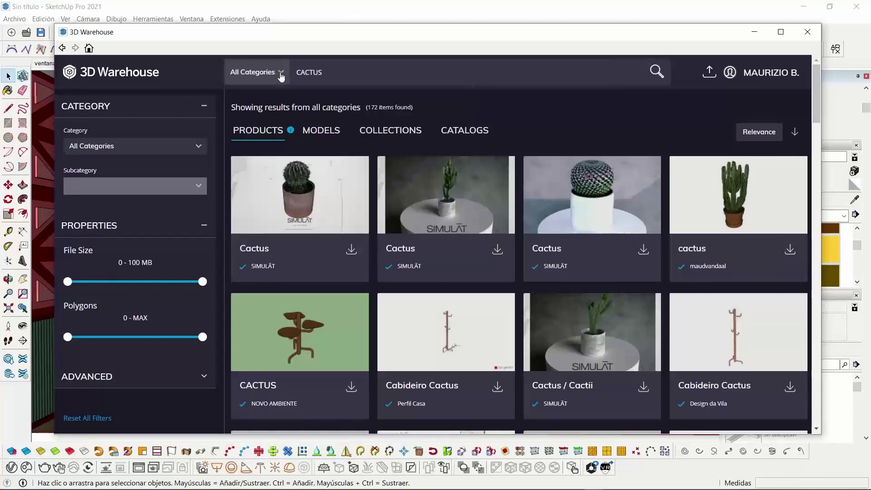
# Download the tall green cactus in a terracotta pot into the model and place it on the floor between the table and the blue wall
pyautogui.click(756, 190)
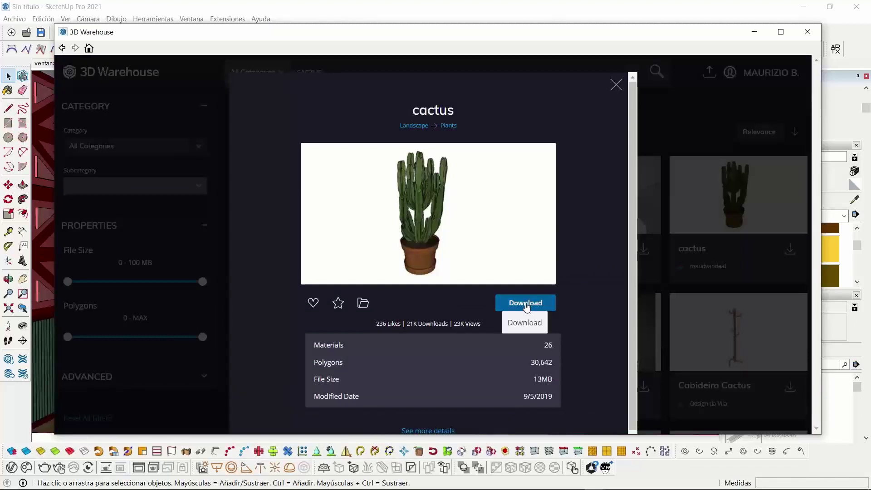
pyautogui.click(525, 304)
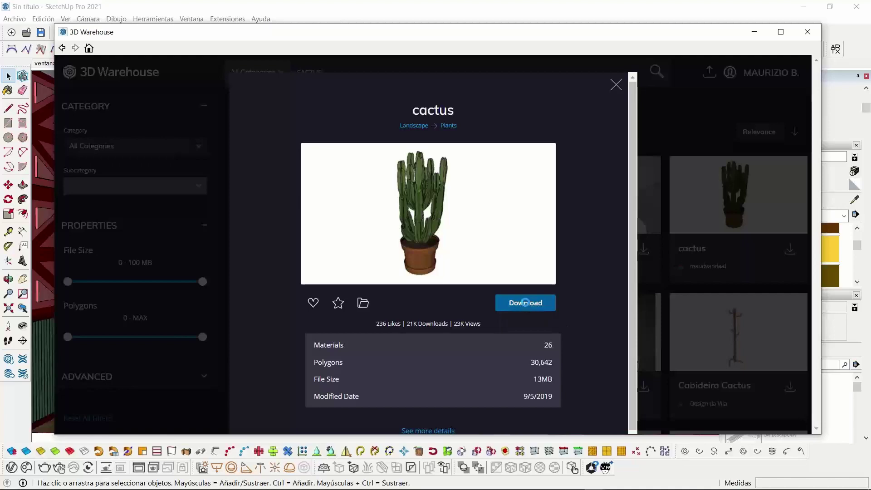
pyautogui.click(414, 262)
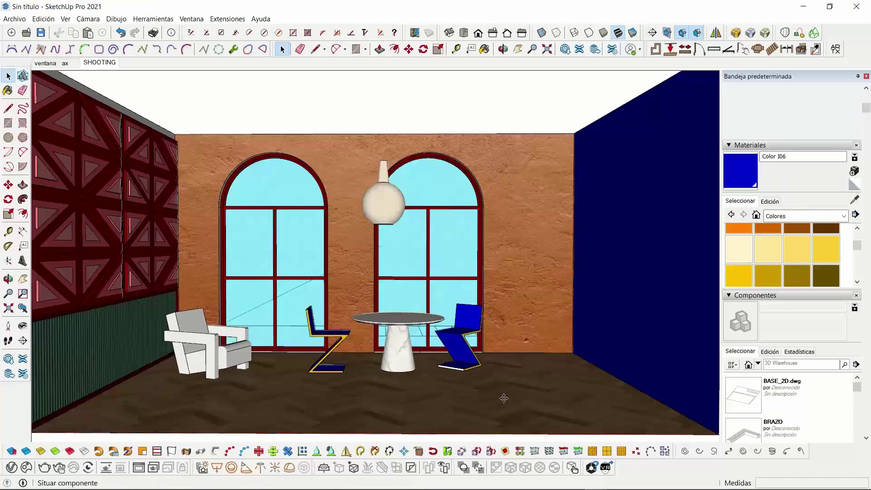
pyautogui.scroll(-2, 504, 398)
pyautogui.click(521, 389)
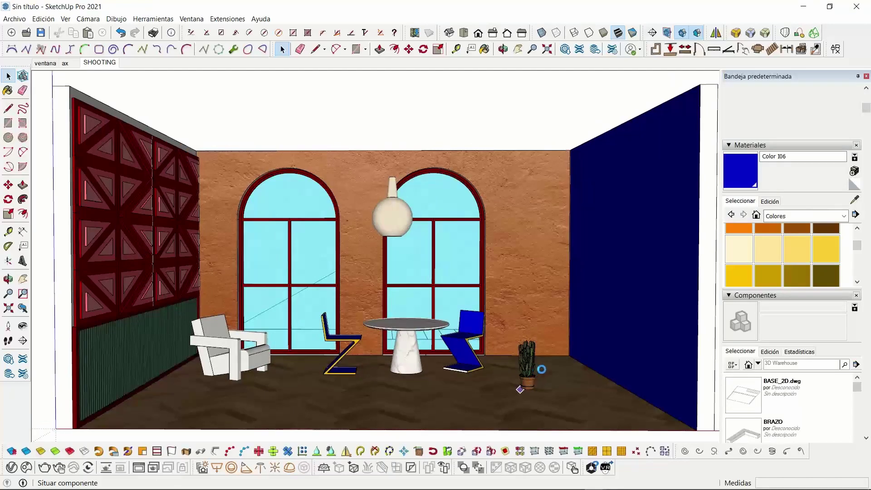
# Scale the potted cactus up uniformly by a factor of 3.34
pyautogui.press('m')
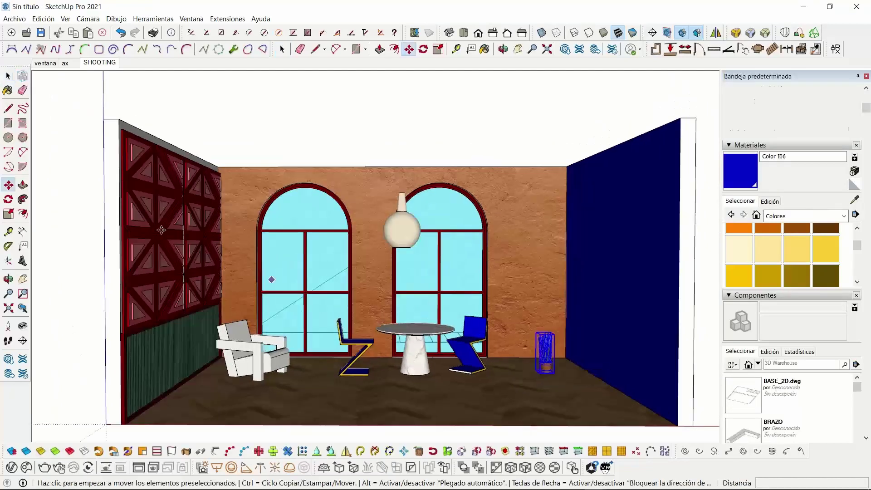
pyautogui.click(9, 213)
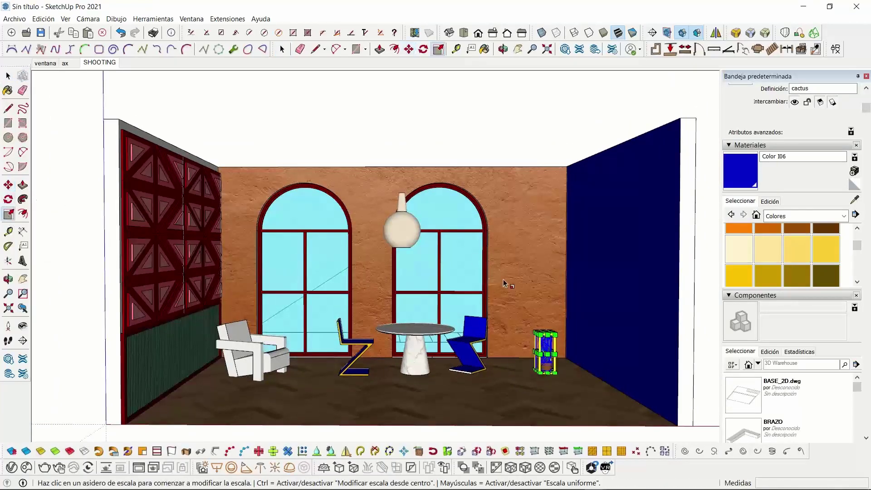
pyautogui.scroll(4, 551, 340)
pyautogui.click(555, 346)
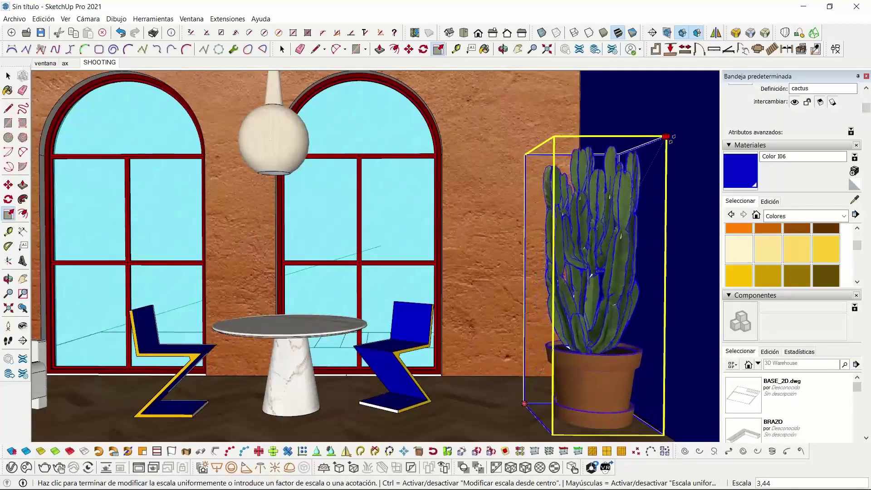
pyautogui.click(662, 146)
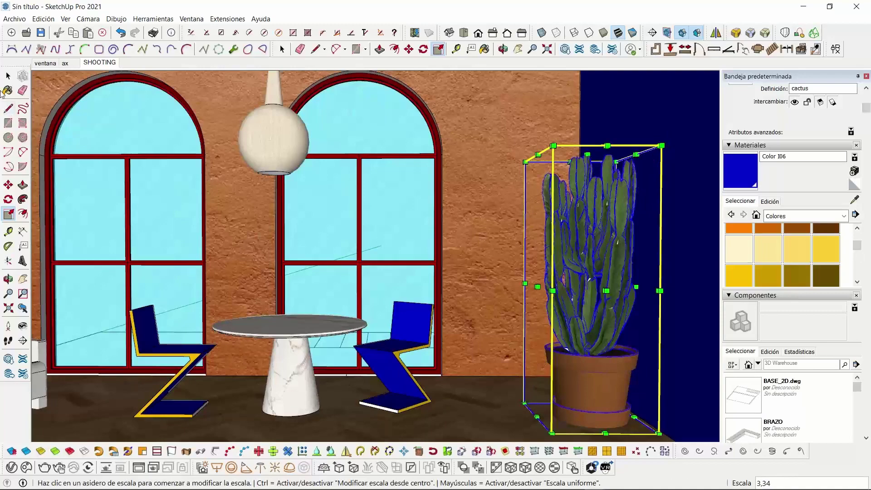
pyautogui.click(8, 76)
# Move the potted cactus away from the blue wall toward the windows in two shifts, the second about 33 cm, and deselect it
pyautogui.scroll(-6, 486, 194)
pyautogui.moveTo(486, 194); pyautogui.dragTo(380, 269, button='middle')
pyautogui.keyDown('shift'); pyautogui.moveTo(430, 280); pyautogui.dragTo(500, 297, button='middle'); pyautogui.keyUp('shift')
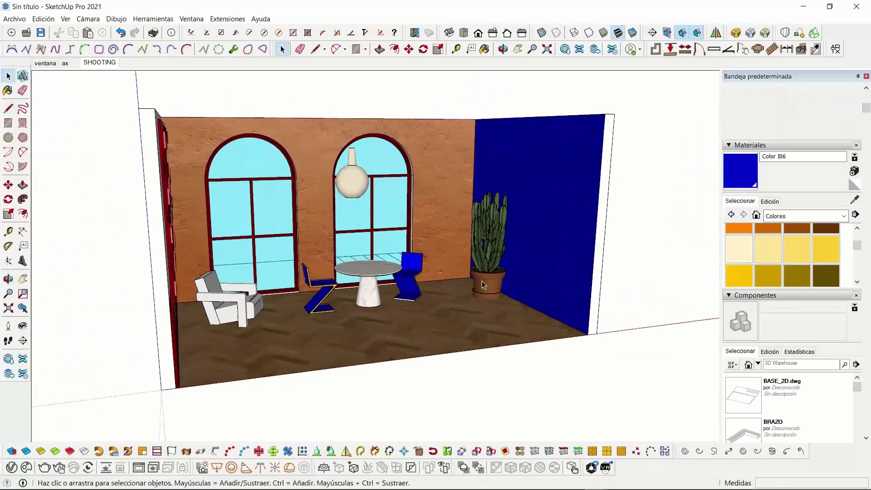
pyautogui.click(492, 285)
pyautogui.click(8, 185)
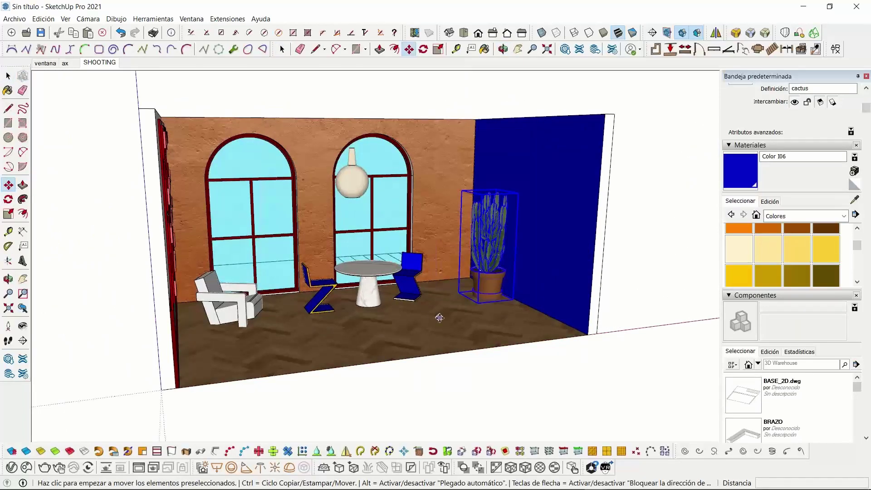
pyautogui.click(438, 315)
pyautogui.click(422, 317)
pyautogui.click(468, 332)
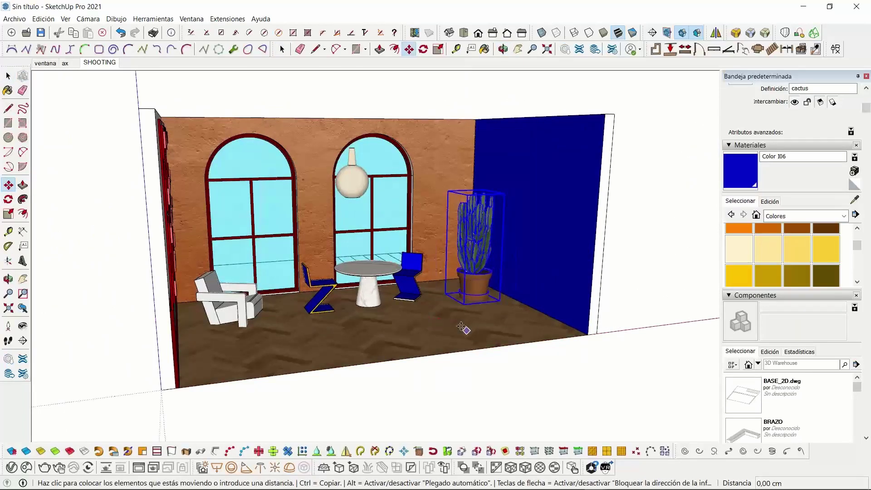
pyautogui.click(457, 323)
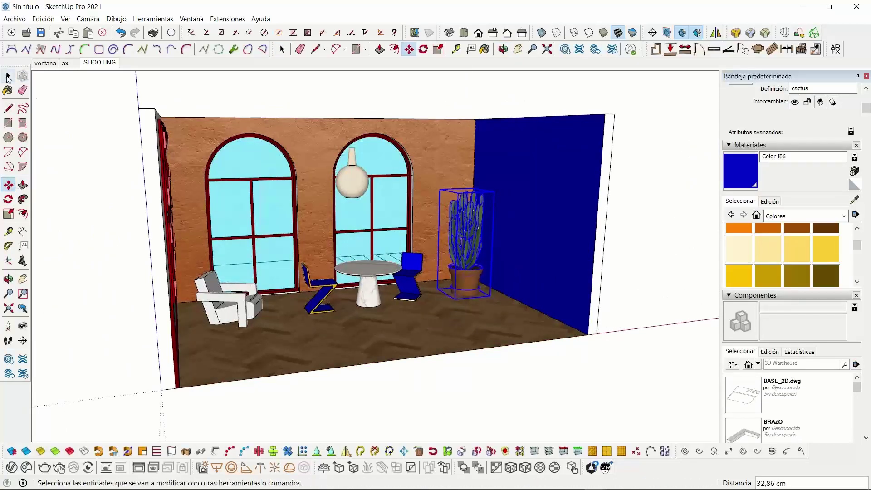
pyautogui.click(8, 76)
pyautogui.click(80, 131)
# Examine how the enlarged cactus, armchair, table and chairs fit together in a closer interior view facing the arched windows
pyautogui.moveTo(294, 247); pyautogui.dragTo(236, 218, button='middle')
pyautogui.keyDown('shift'); pyautogui.moveTo(327, 249); pyautogui.dragTo(513, 306, button='middle'); pyautogui.keyUp('shift')
pyautogui.scroll(2, 571, 346)
pyautogui.scroll(2, 522, 313)
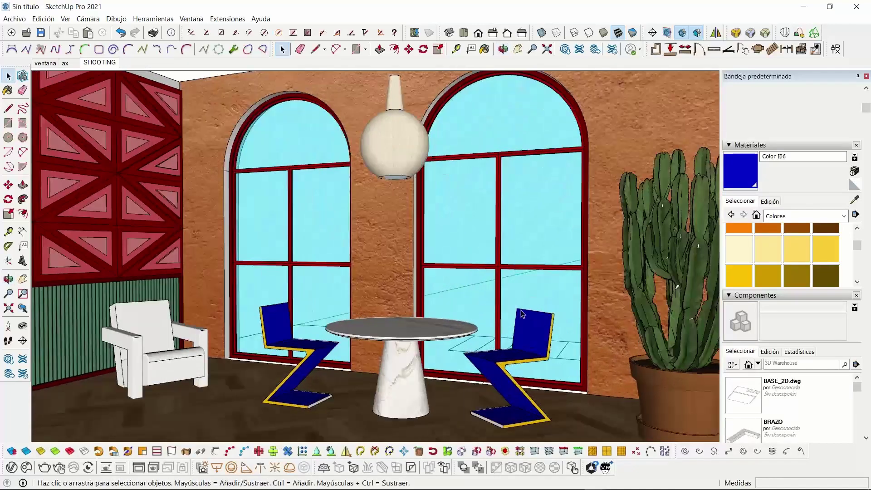
pyautogui.click(113, 67)
pyautogui.moveTo(504, 374); pyautogui.dragTo(490, 348, button='middle')
pyautogui.scroll(2, 490, 336)
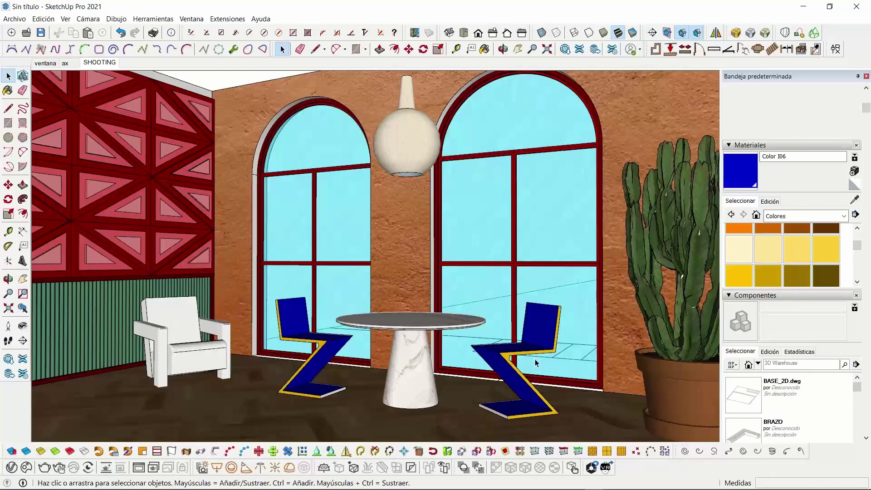
# Try the white-background hidden line style from the Estilos predeterminados collection on the room
pyautogui.scroll(-10, 870, 177)
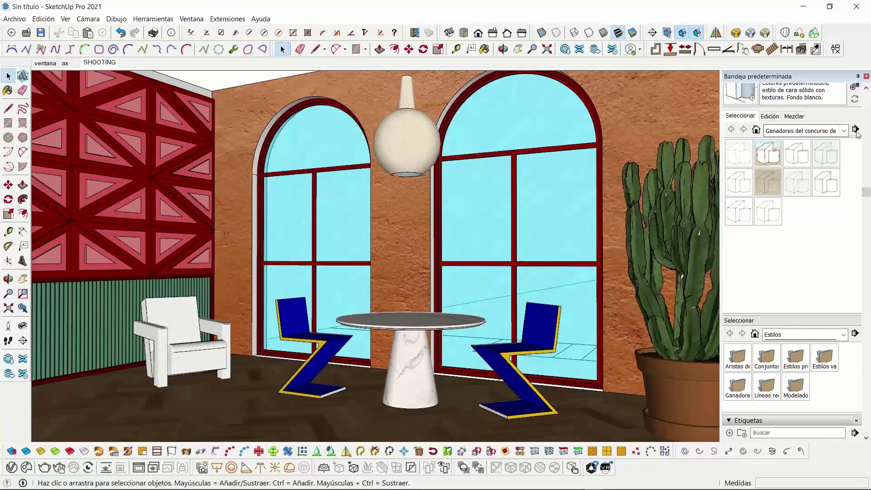
pyautogui.click(757, 130)
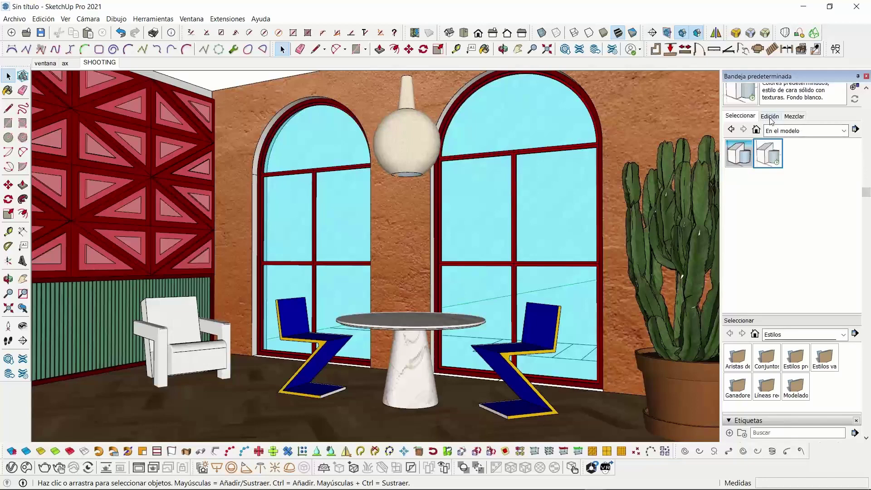
pyautogui.click(804, 131)
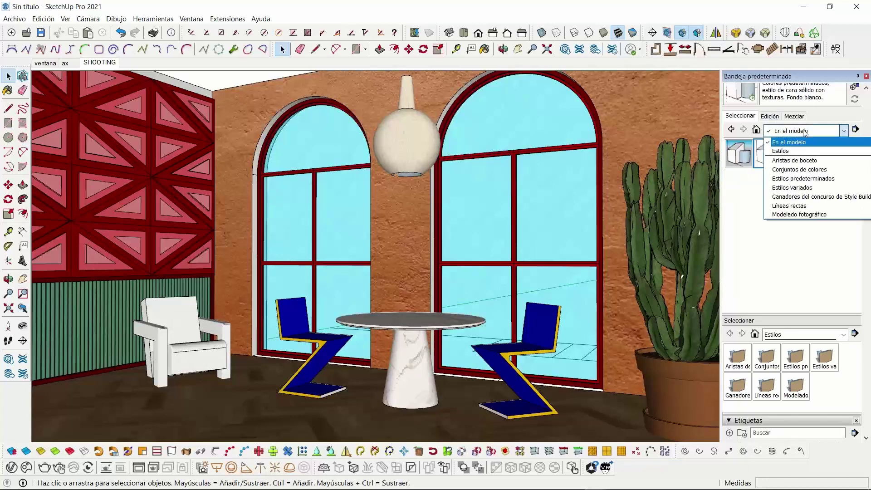
pyautogui.click(822, 179)
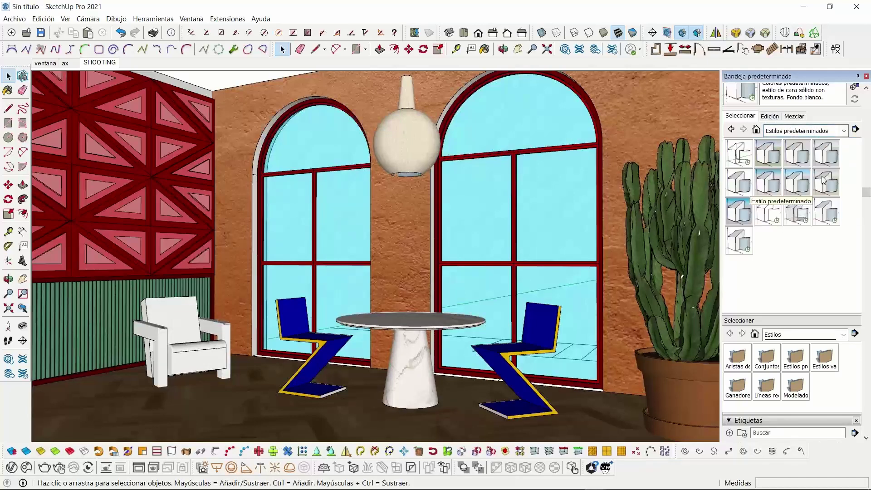
pyautogui.click(773, 213)
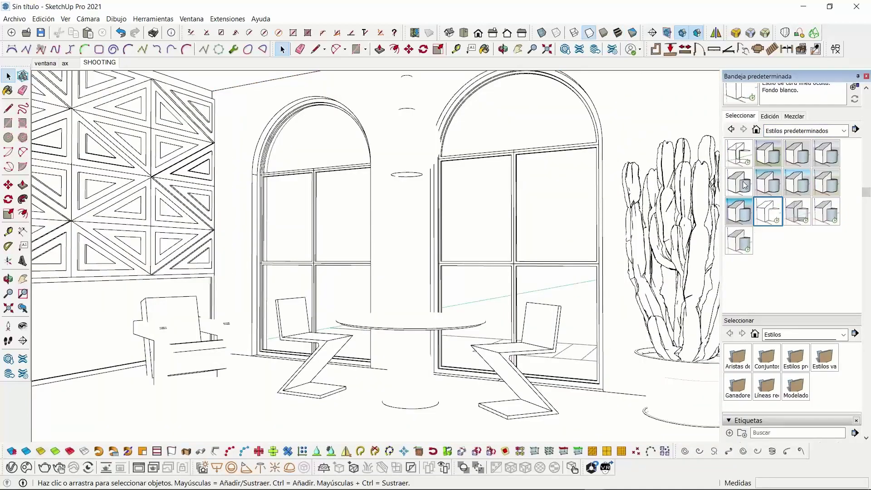
# Try Garabato grueso and Línea discontinua de rotulador from the Aristas de boceto collection, and settle on the Punta fina style
pyautogui.click(786, 131)
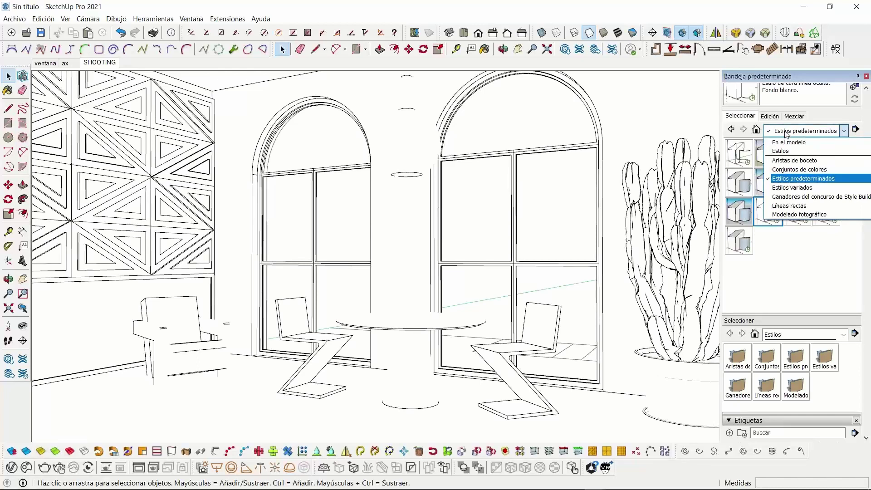
pyautogui.click(794, 160)
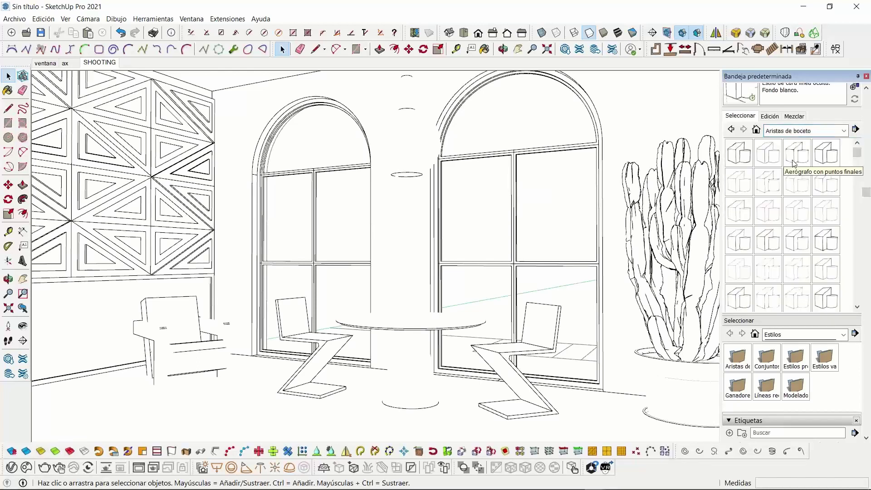
pyautogui.click(825, 247)
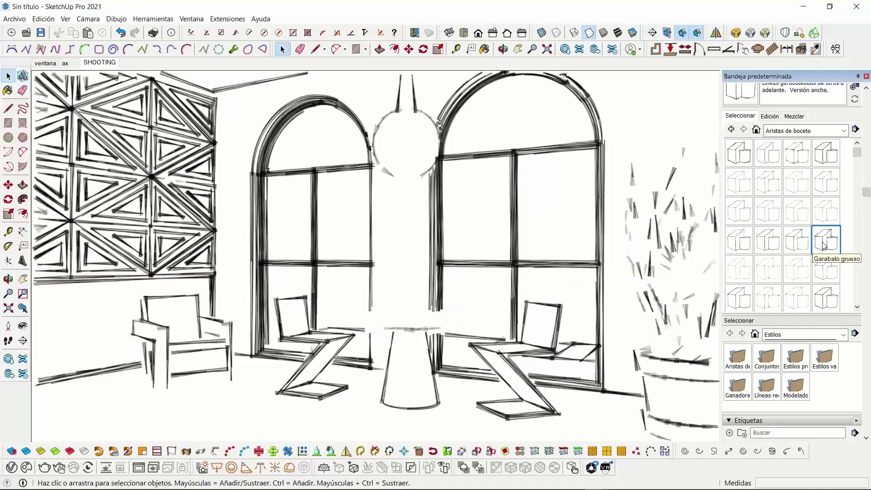
pyautogui.click(805, 301)
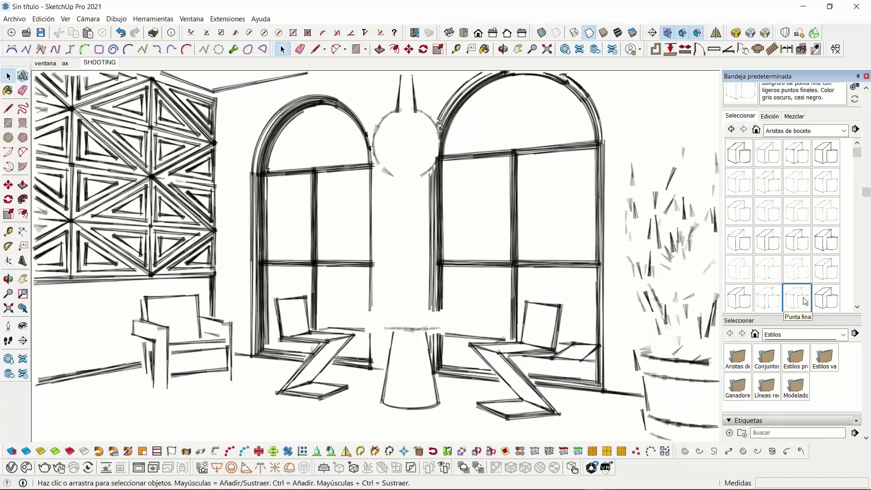
pyautogui.click(776, 300)
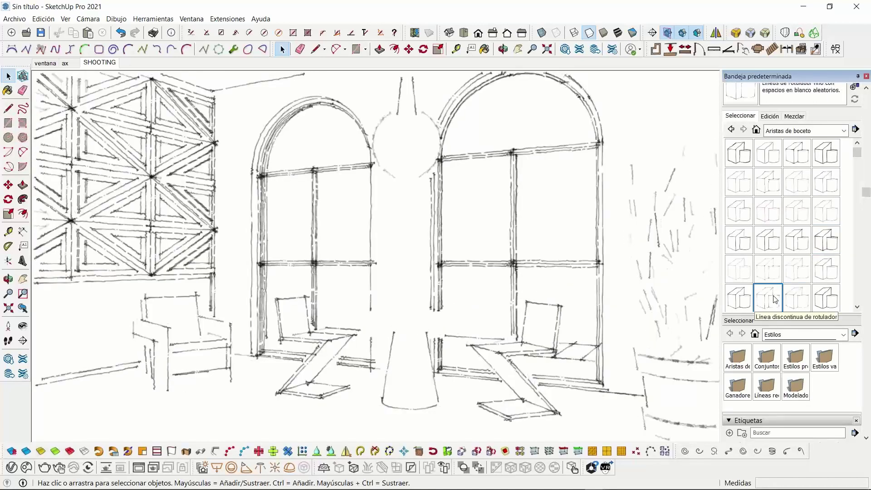
pyautogui.click(804, 303)
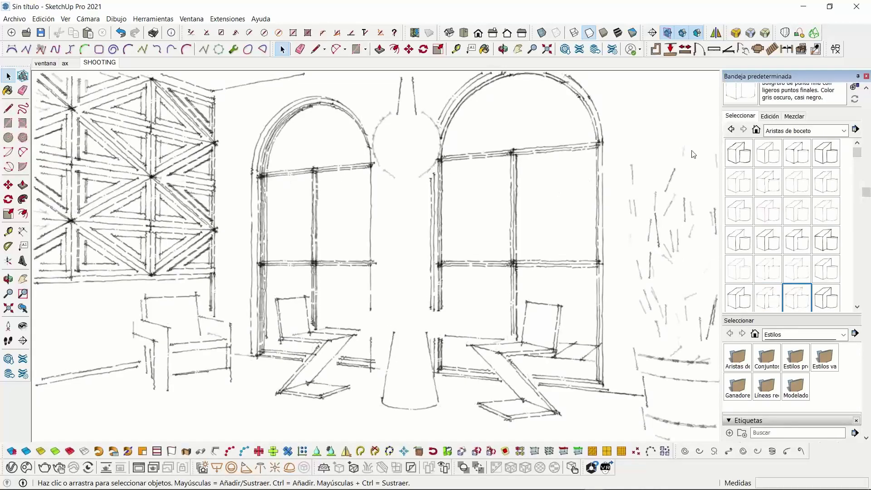
# Enable profiles in the Punta fina style's edge settings and set the edge extension to 4
pyautogui.click(770, 117)
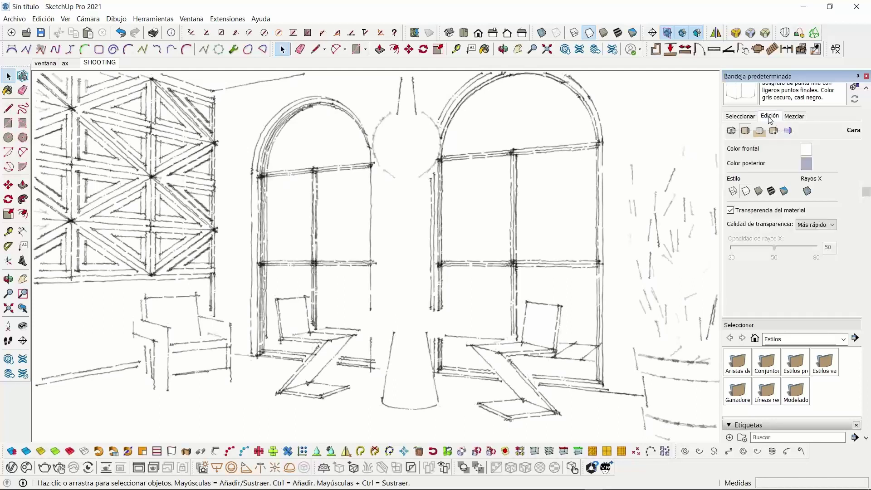
pyautogui.click(731, 131)
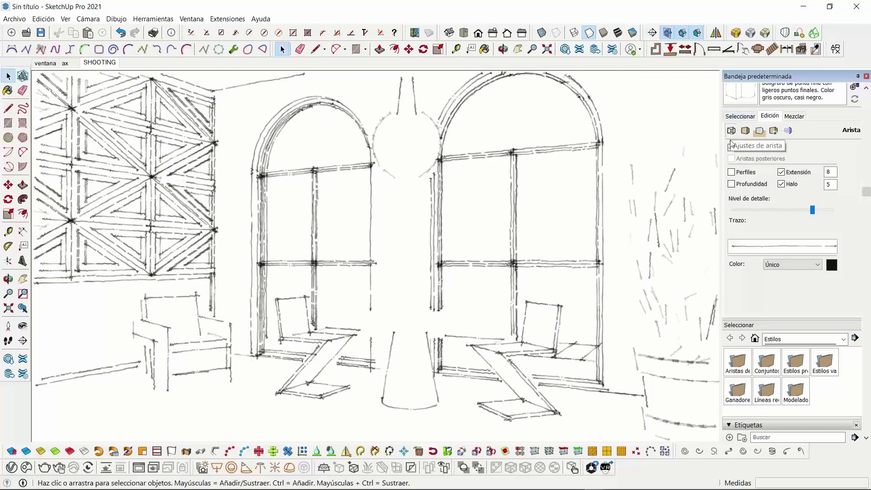
pyautogui.click(732, 173)
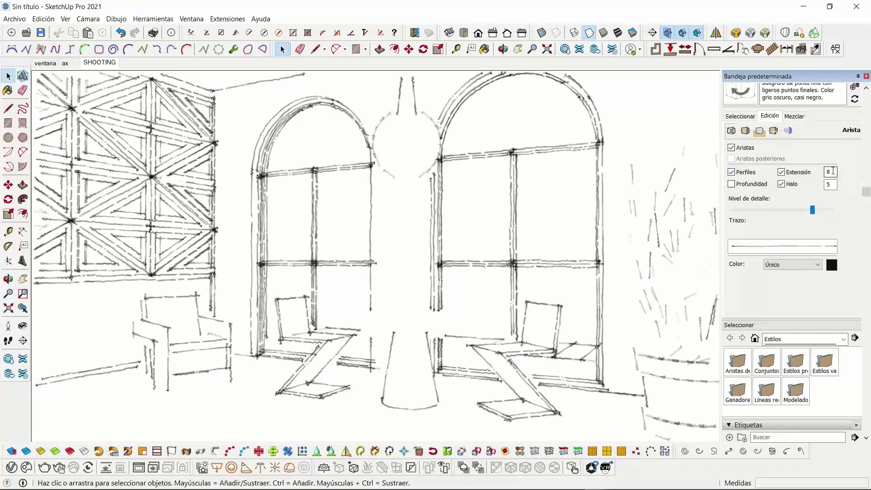
pyautogui.moveTo(833, 171); pyautogui.dragTo(816, 173)
pyautogui.click(666, 141)
pyautogui.click(622, 218)
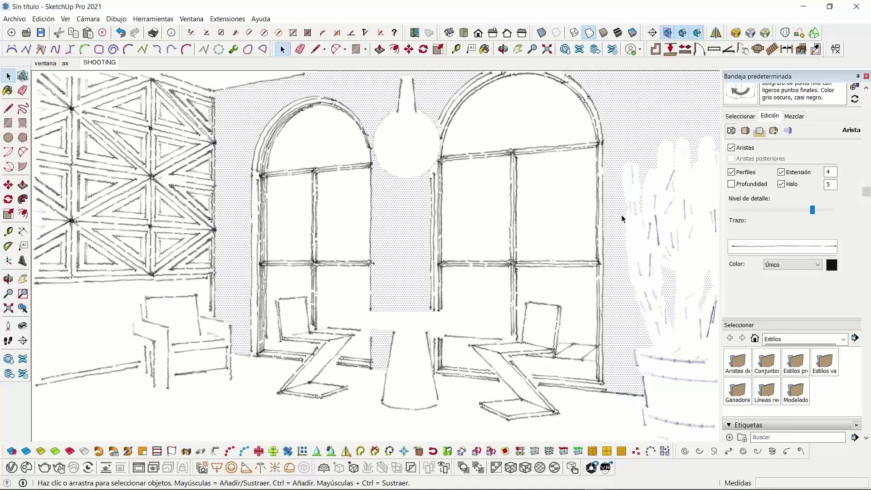
pyautogui.click(603, 427)
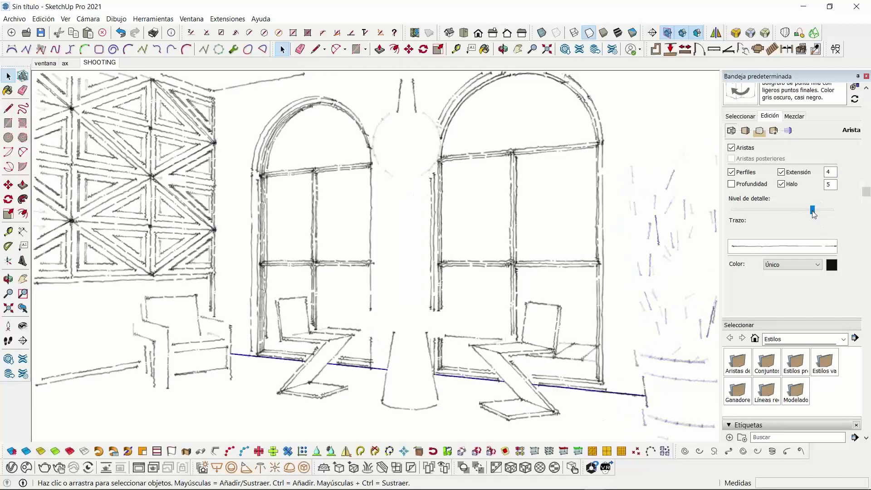
# Try the plain shaded face display for the style, and settle on shaded with textures
pyautogui.click(746, 132)
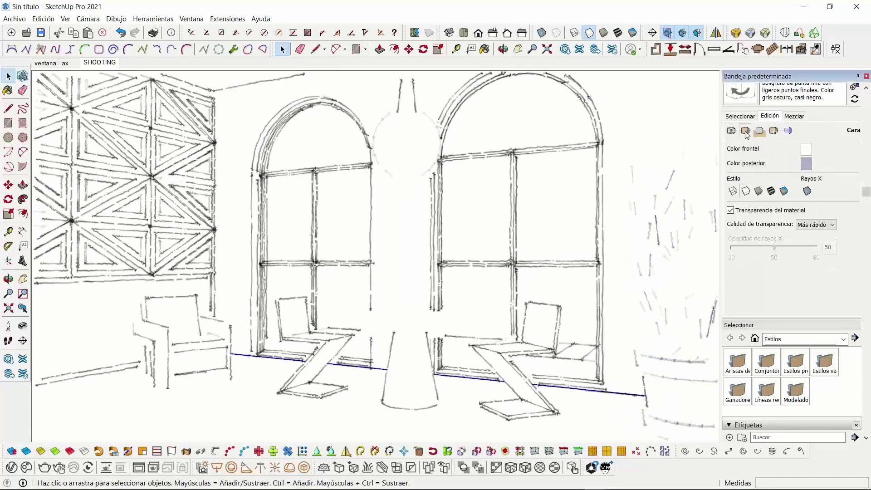
pyautogui.click(759, 191)
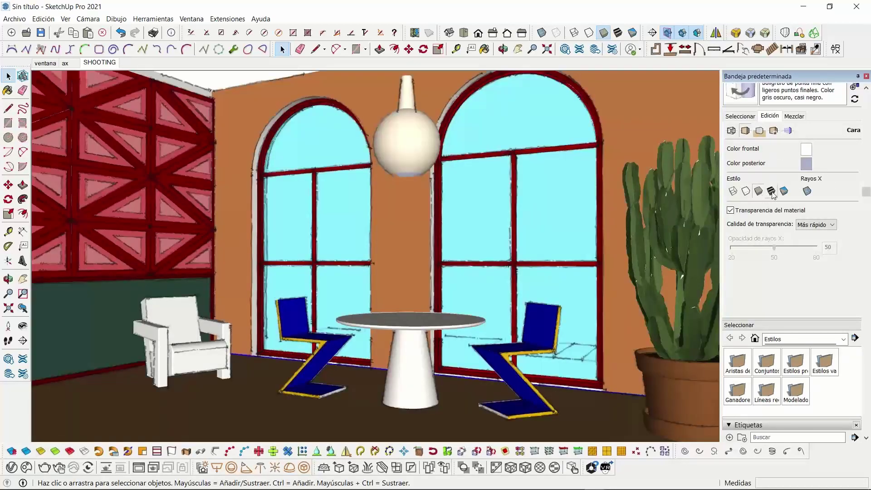
pyautogui.click(771, 191)
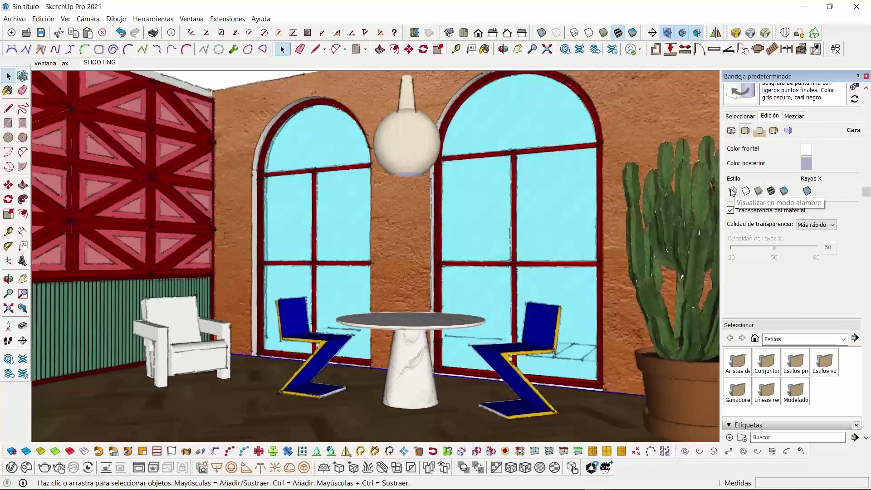
# Set the style's edge extension and halo both to 8 and raise the edge level of detail to maximum
pyautogui.click(732, 132)
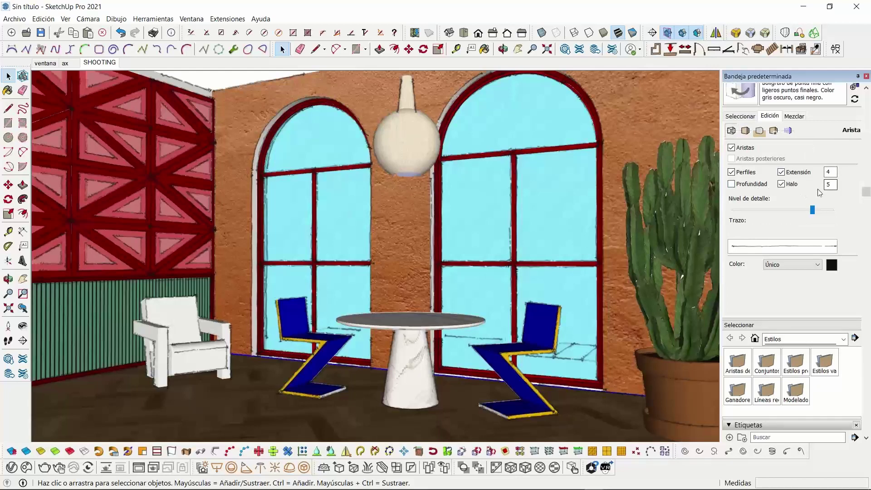
pyautogui.click(731, 184)
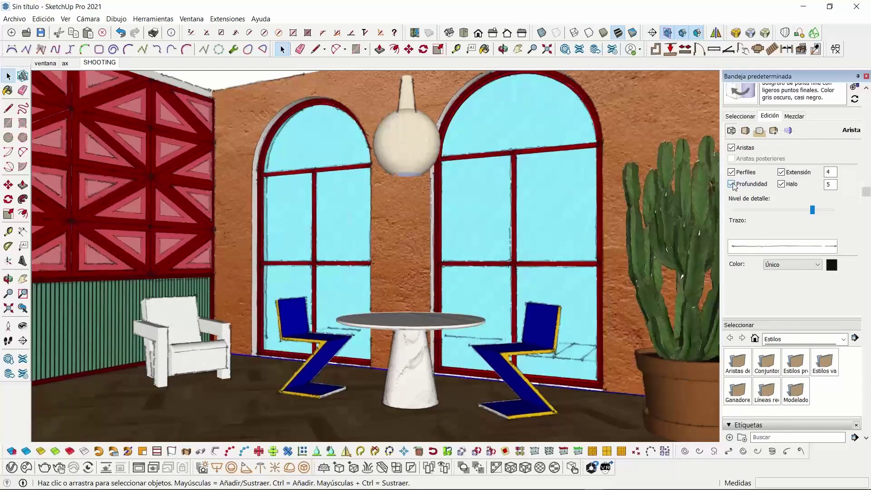
pyautogui.click(731, 184)
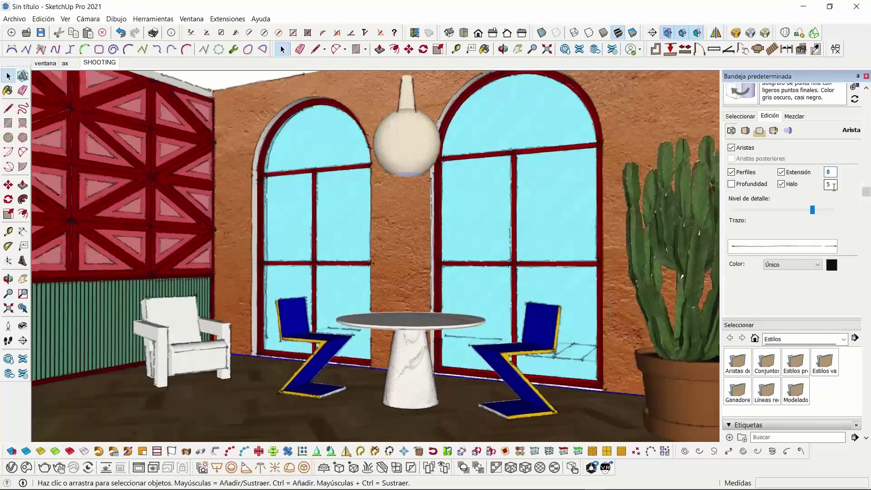
pyautogui.doubleClick(831, 183)
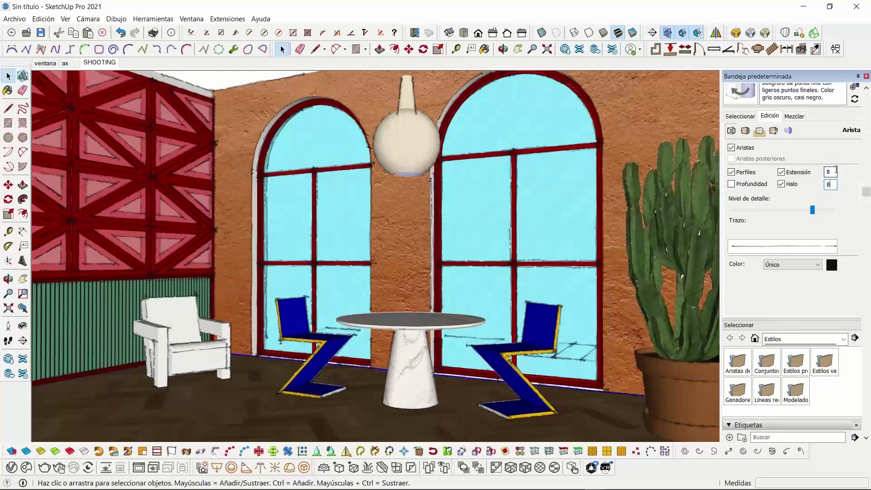
pyautogui.click(834, 172)
pyautogui.moveTo(813, 210); pyautogui.dragTo(835, 212)
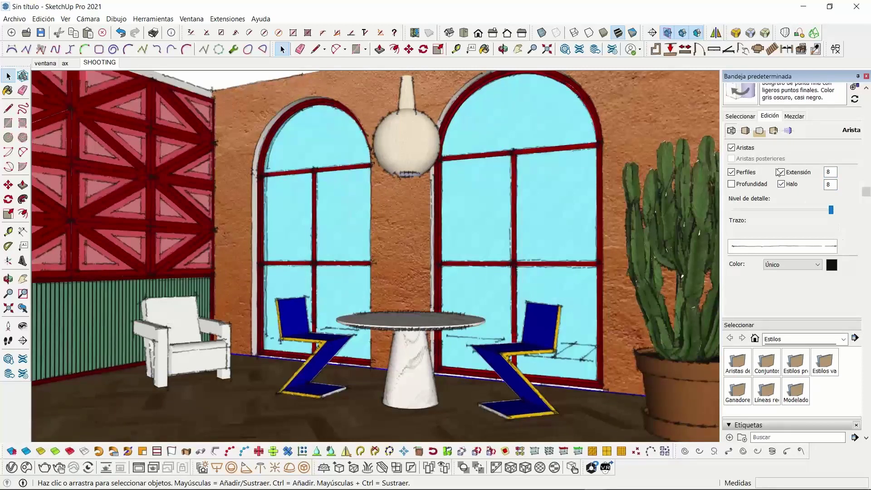
# Review the background, watermark and modelling settings, and save the edited style as a new one named MAU
pyautogui.click(762, 131)
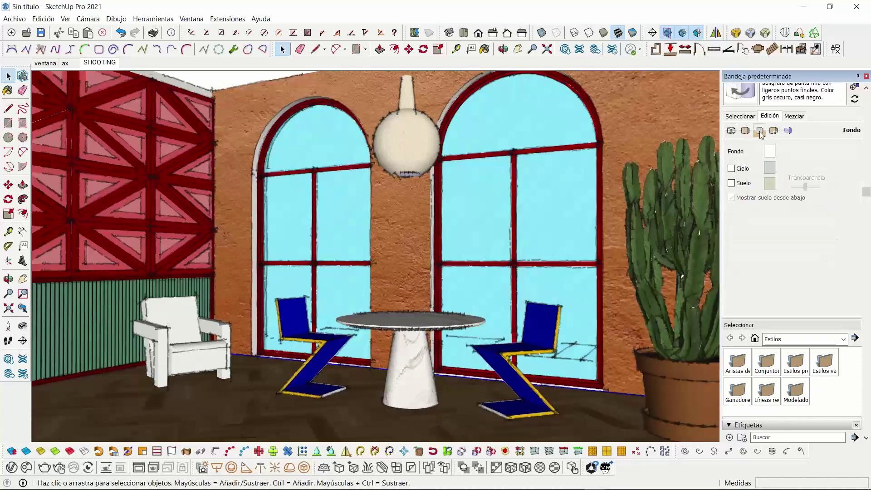
pyautogui.click(772, 132)
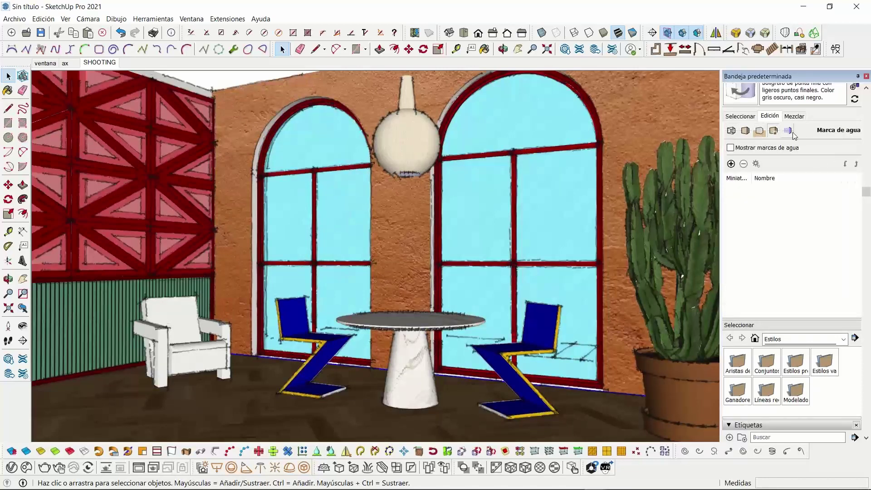
pyautogui.click(789, 131)
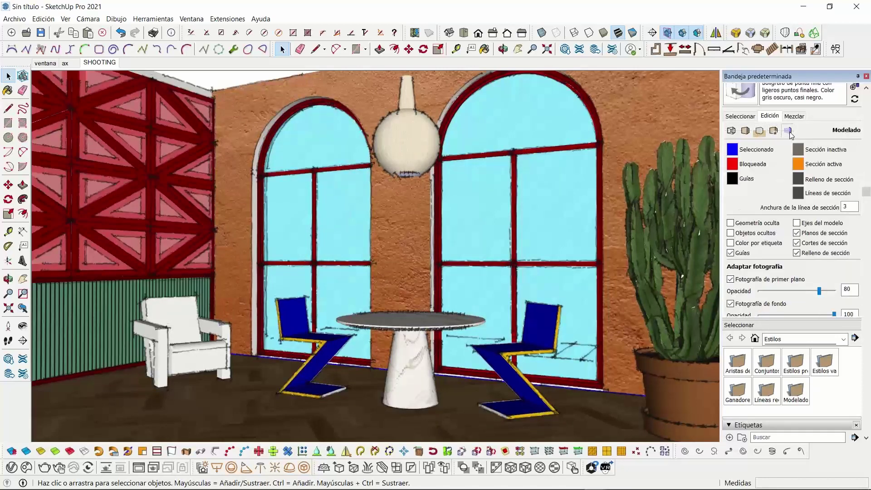
pyautogui.click(736, 129)
pyautogui.click(740, 116)
pyautogui.scroll(3, 759, 193)
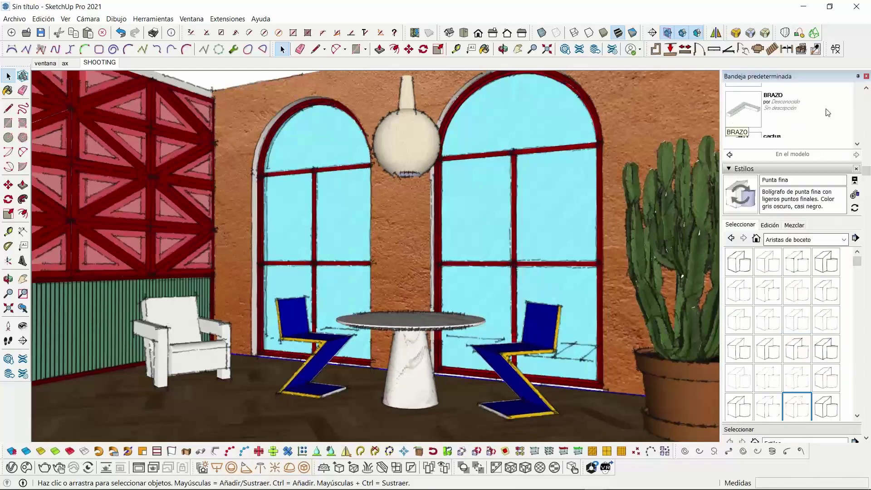
pyautogui.click(855, 196)
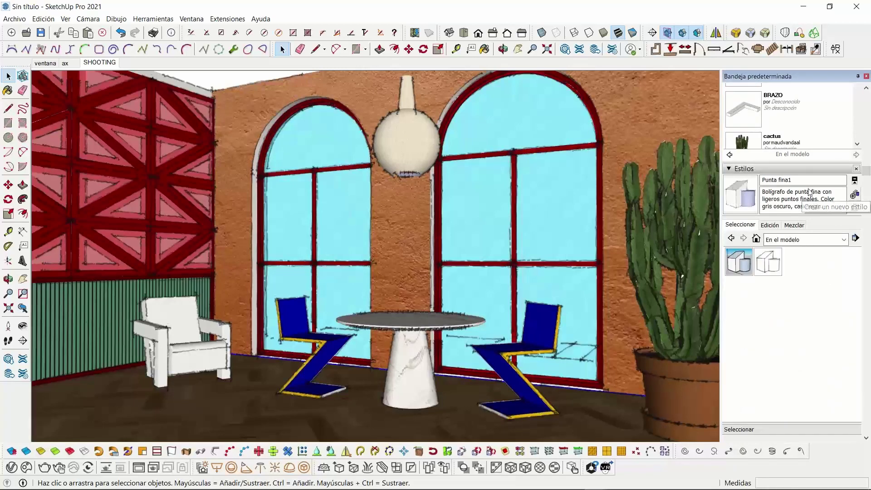
pyautogui.moveTo(806, 180); pyautogui.dragTo(757, 180)
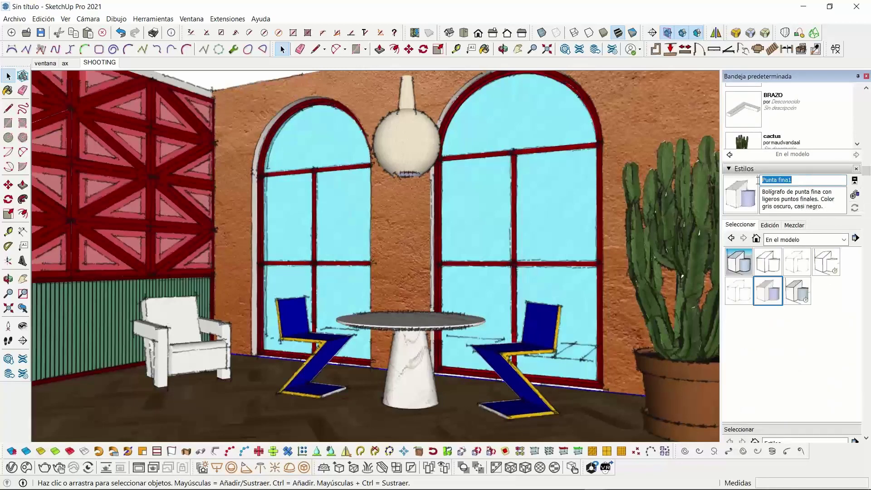
pyautogui.write('MAU')
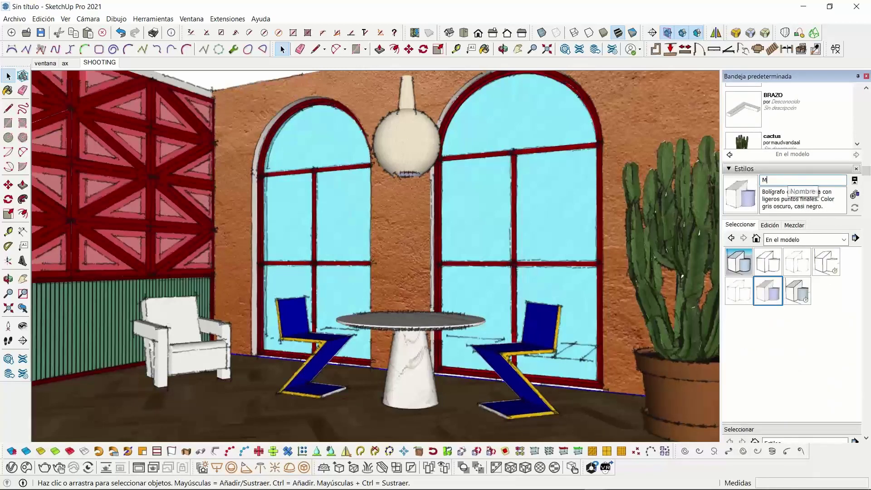
pyautogui.click(738, 201)
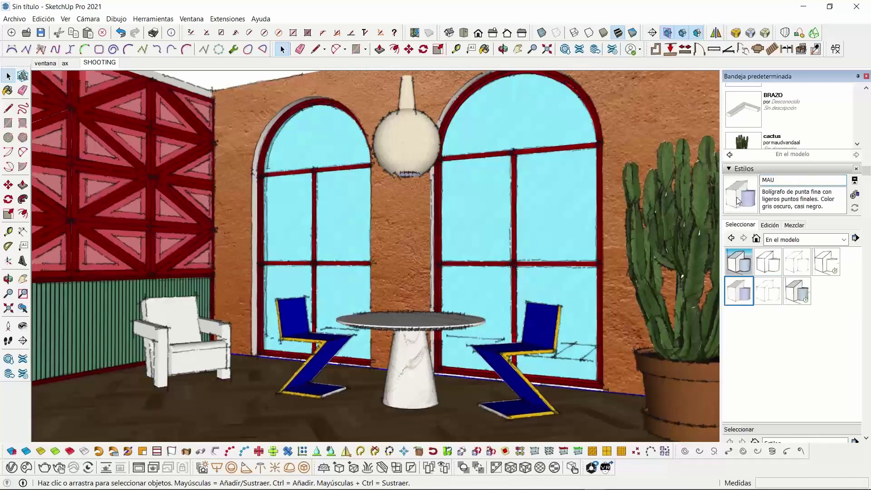
# Compare the in-model styles Estilo sencillo, Garabato grueso and Sólido con texturas with the MAU style on the room view
pyautogui.click(742, 265)
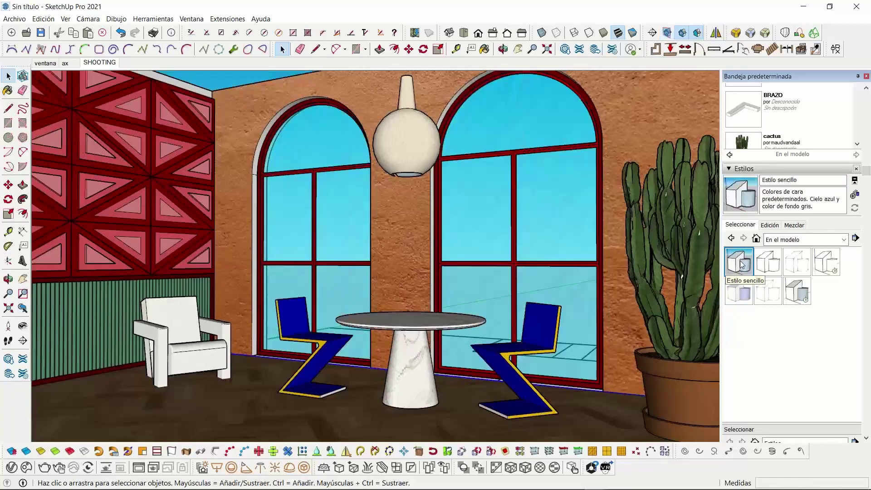
pyautogui.click(780, 271)
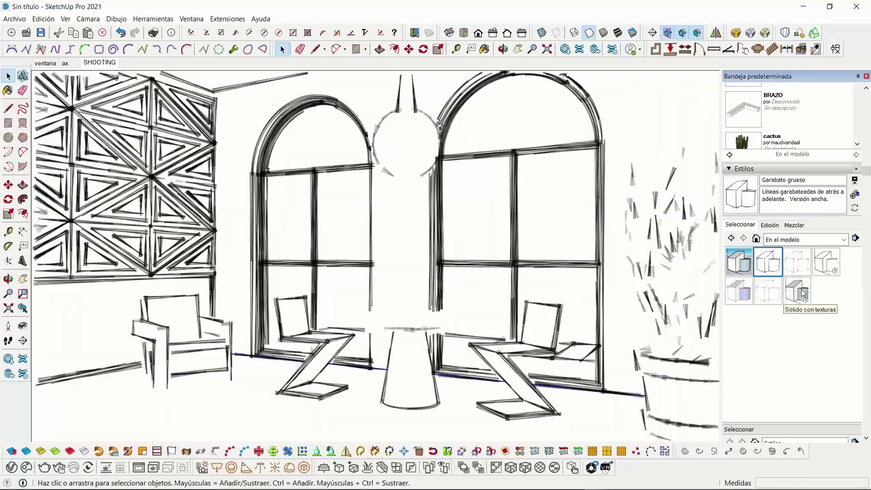
pyautogui.click(789, 297)
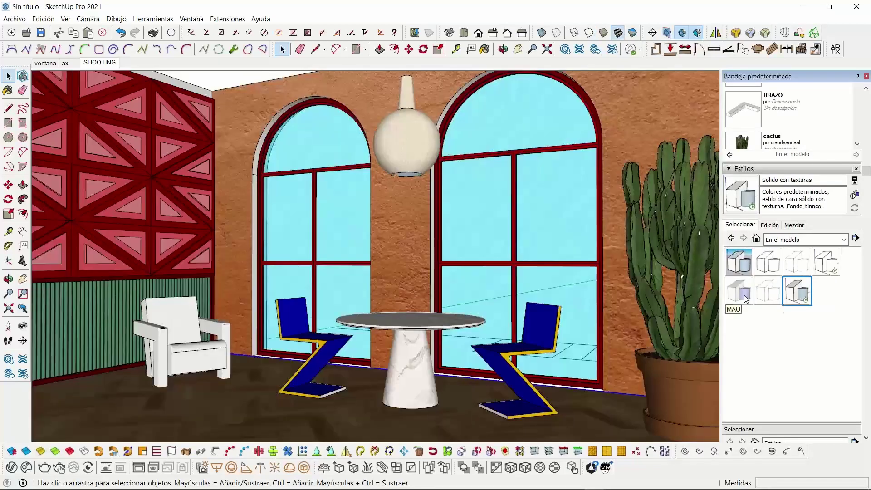
pyautogui.click(745, 295)
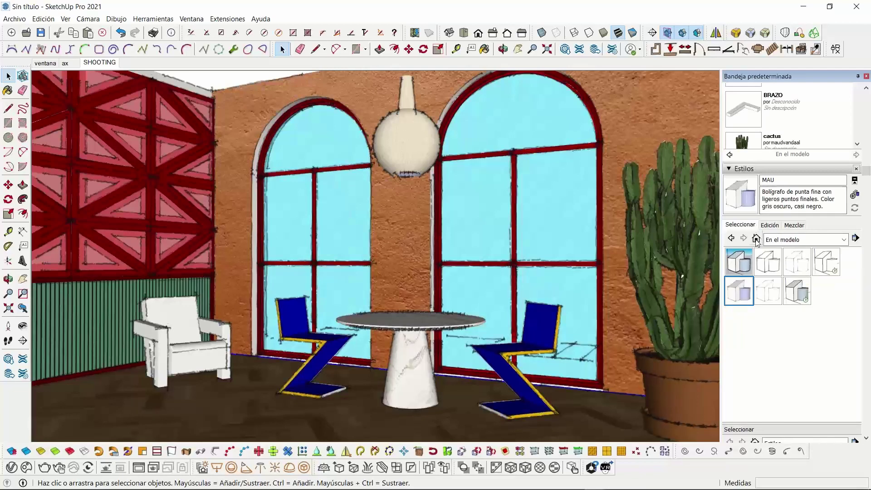
# Try the Pizarra blanca con rotulador, Nieve PSO and Lápiz en papel cebolla styles from the Estilos variados collection
pyautogui.click(807, 241)
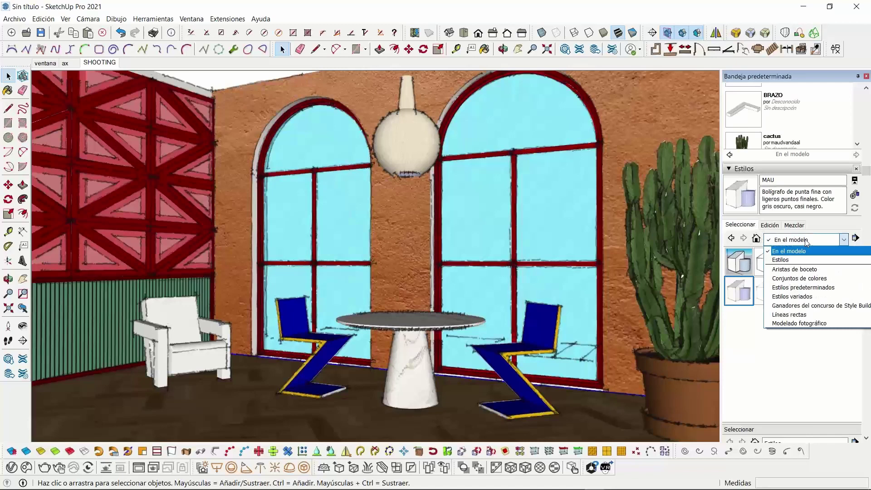
pyautogui.click(823, 298)
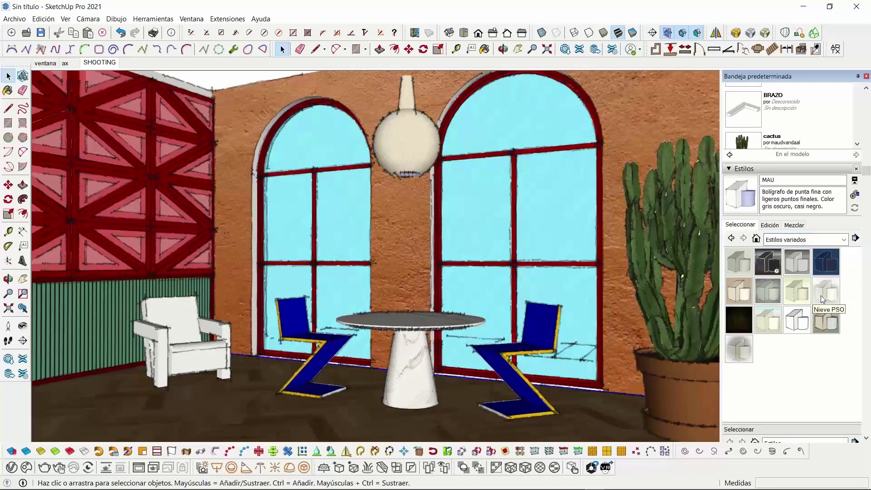
pyautogui.click(806, 322)
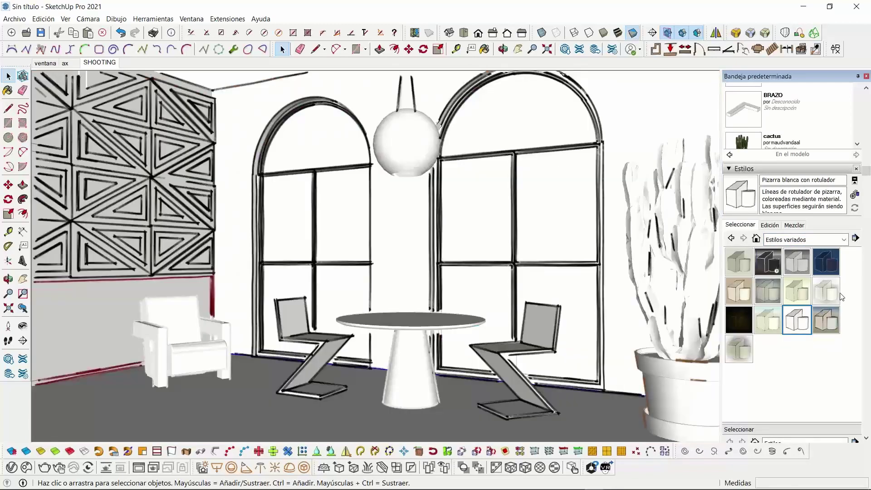
pyautogui.click(827, 294)
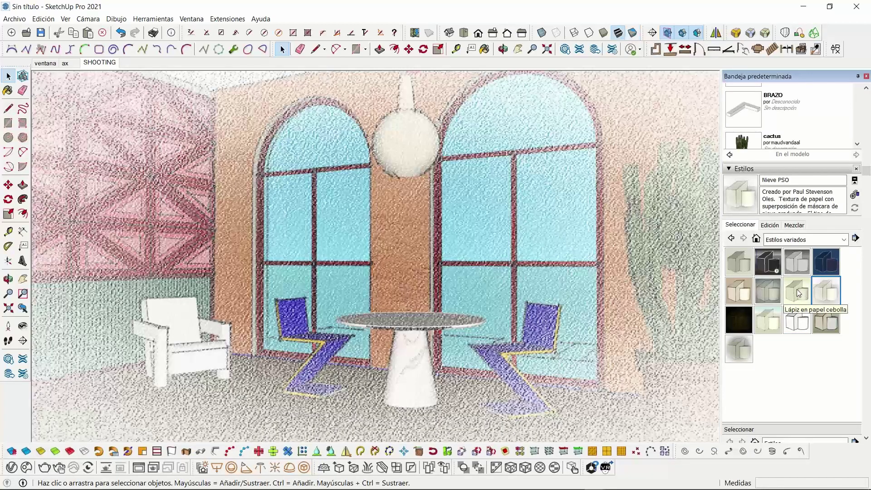
pyautogui.click(800, 294)
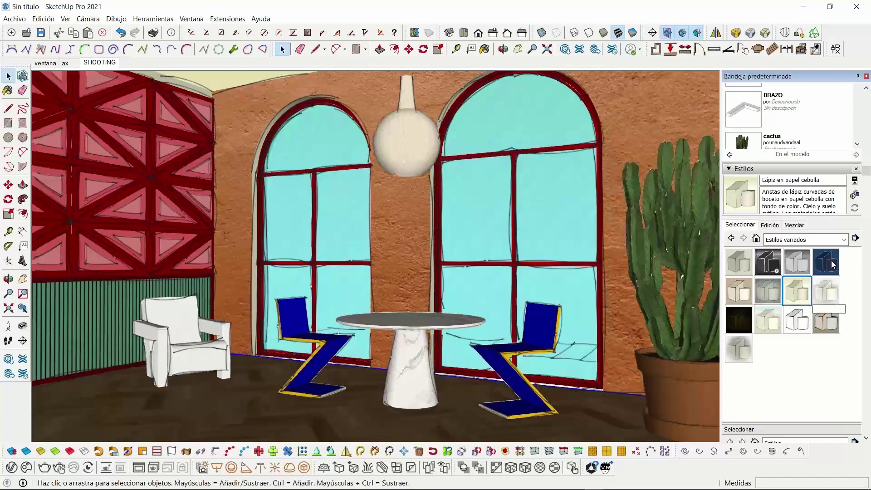
# Try shaded and hidden-line face display on the Lápiz en papel cebolla style and review its edge settings
pyautogui.click(770, 225)
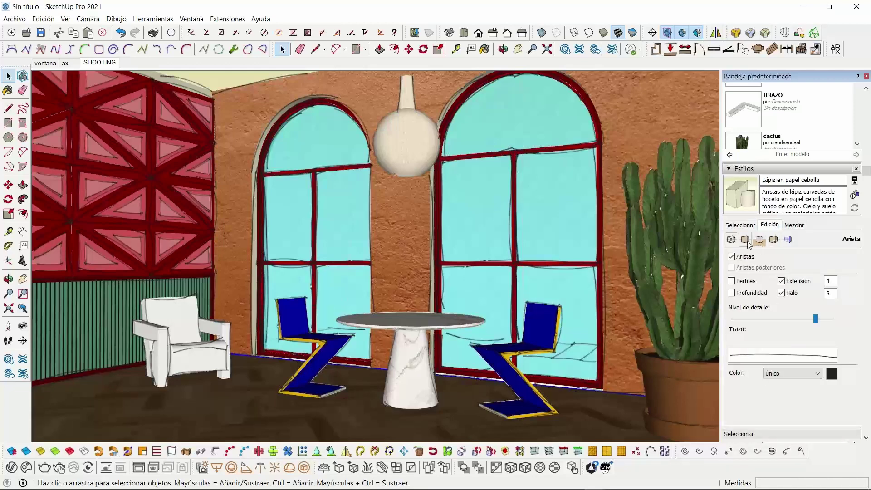
pyautogui.click(759, 240)
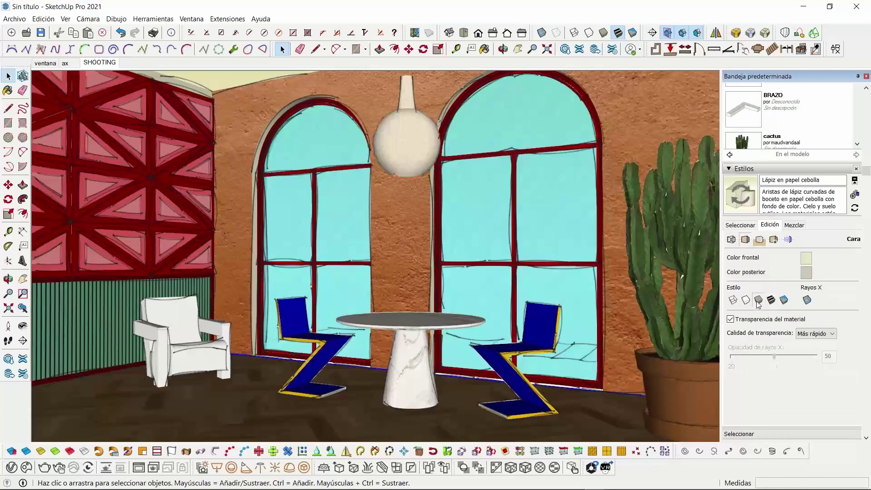
pyautogui.click(759, 300)
pyautogui.click(746, 300)
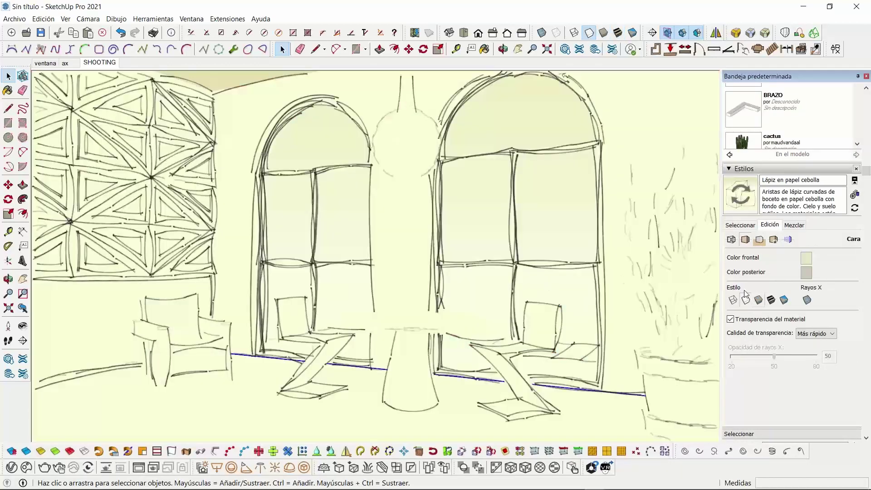
pyautogui.click(731, 240)
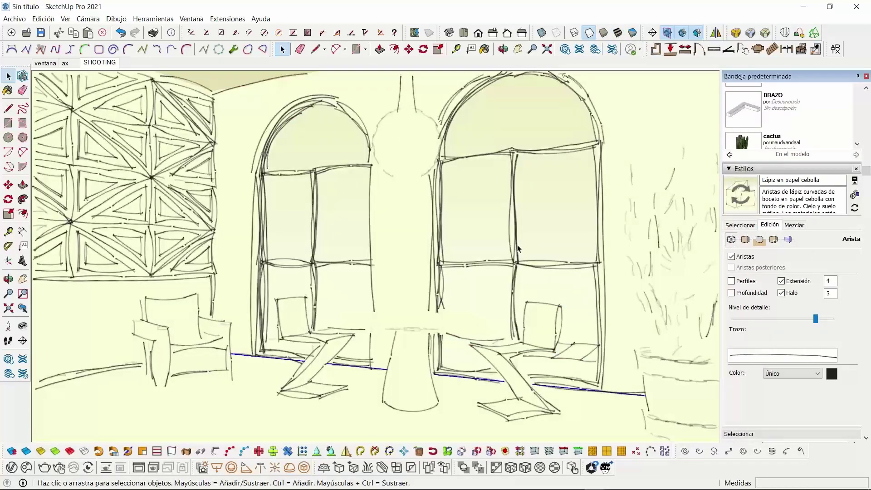
# Restore the SHOOTING scene and apply the in-model MAU style to it
pyautogui.click(47, 64)
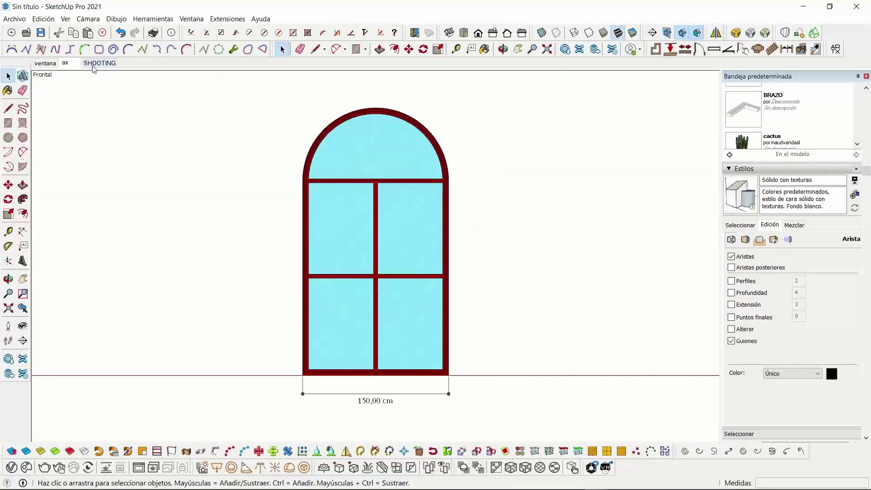
pyautogui.click(97, 66)
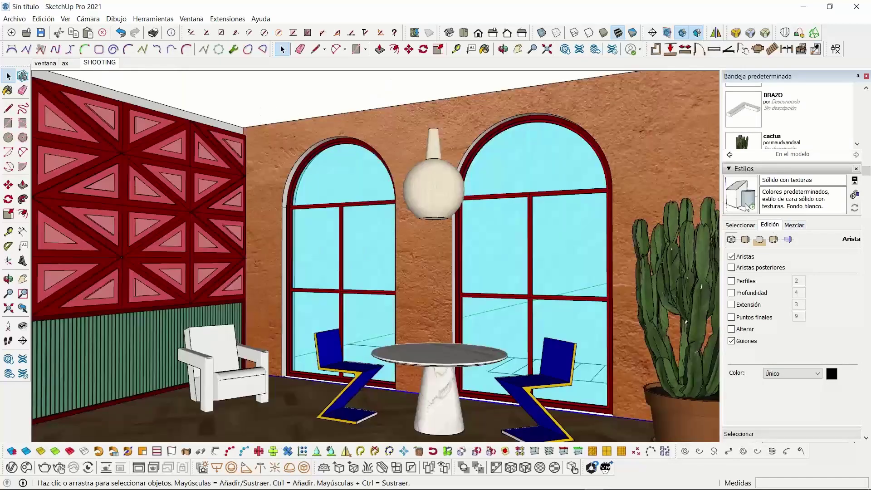
pyautogui.click(739, 226)
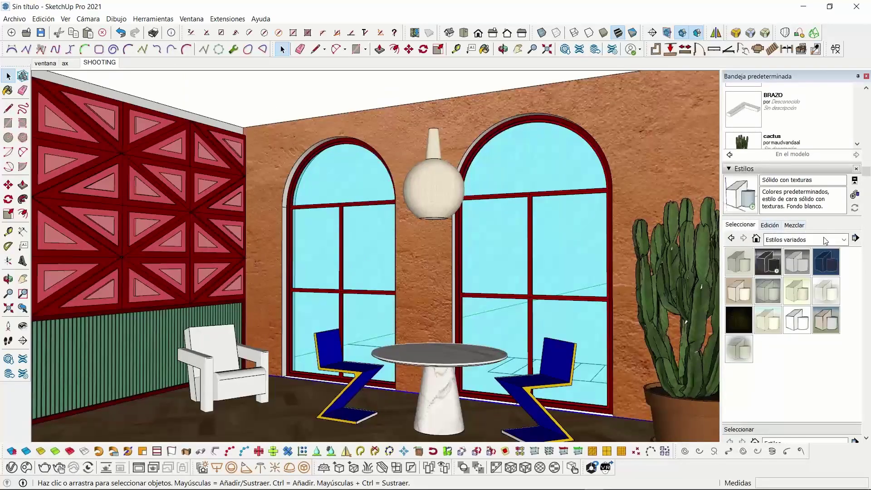
pyautogui.click(756, 238)
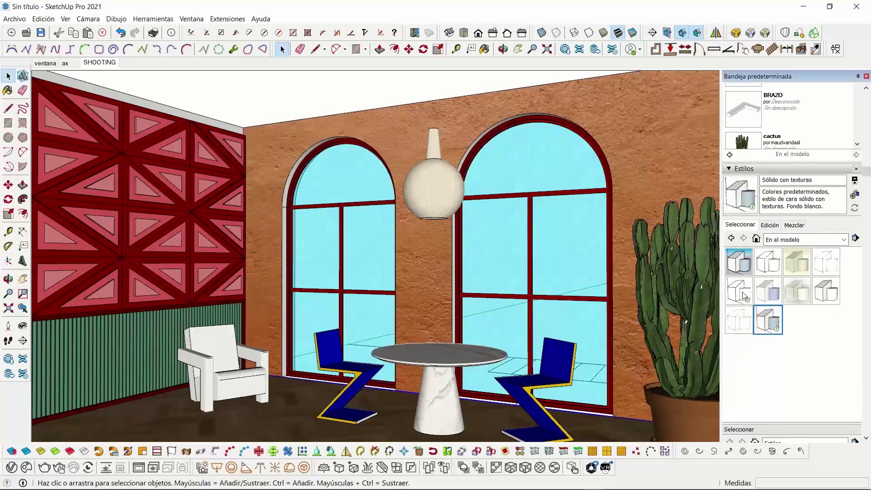
pyautogui.click(773, 295)
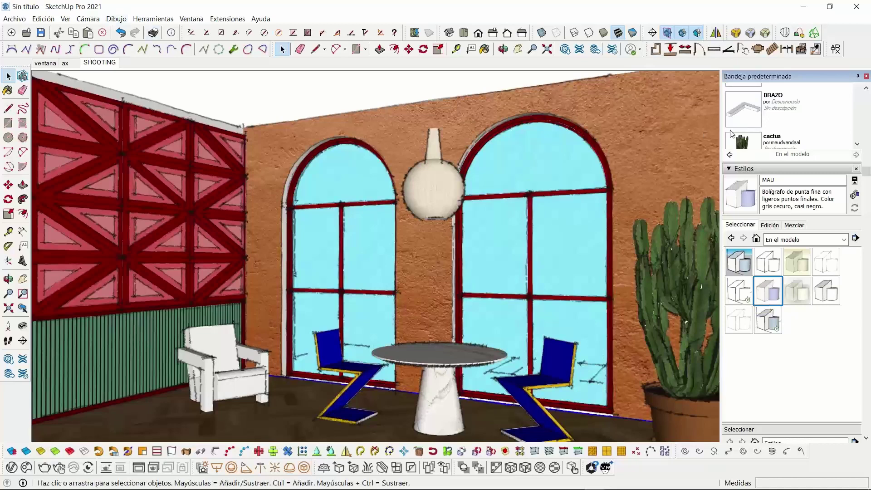
# Add a new scene from the current MAU-styled view and rename it MY
pyautogui.scroll(-10, 870, 315)
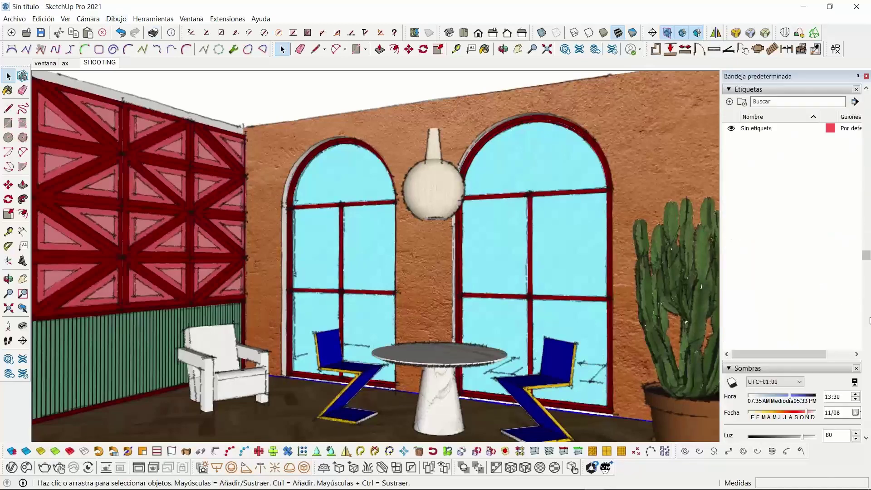
pyautogui.scroll(-6, 870, 321)
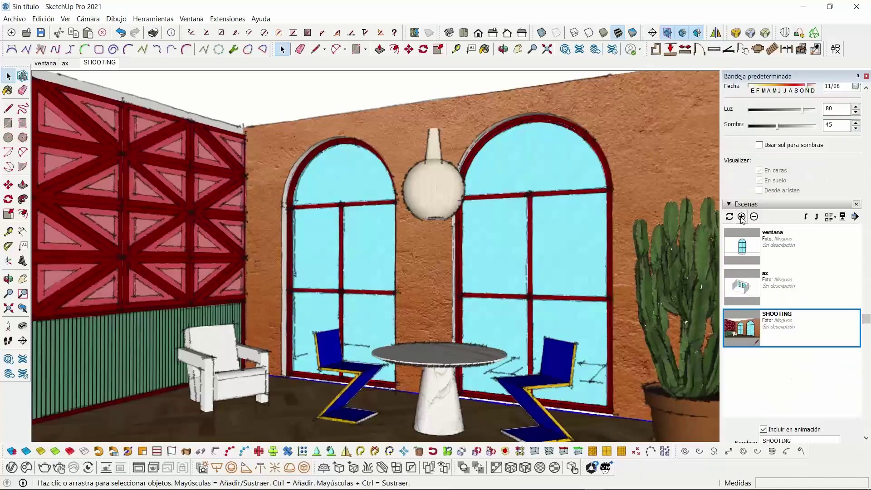
pyautogui.click(742, 217)
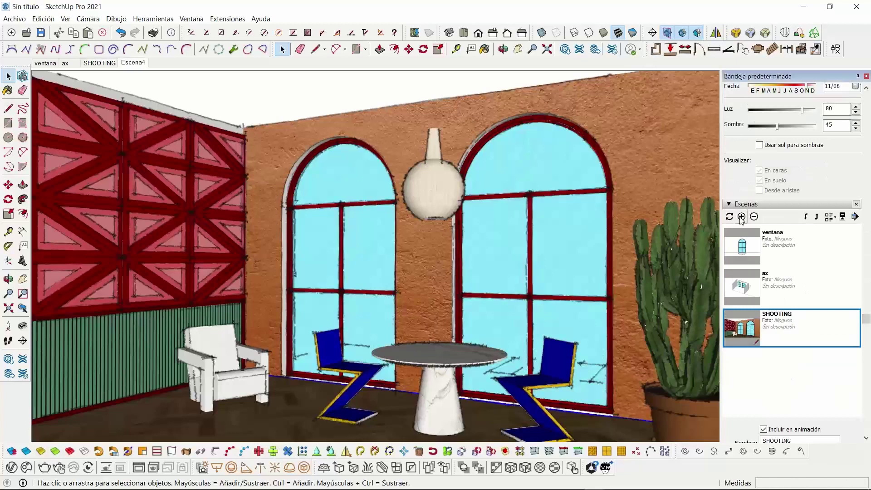
pyautogui.rightClick(135, 66)
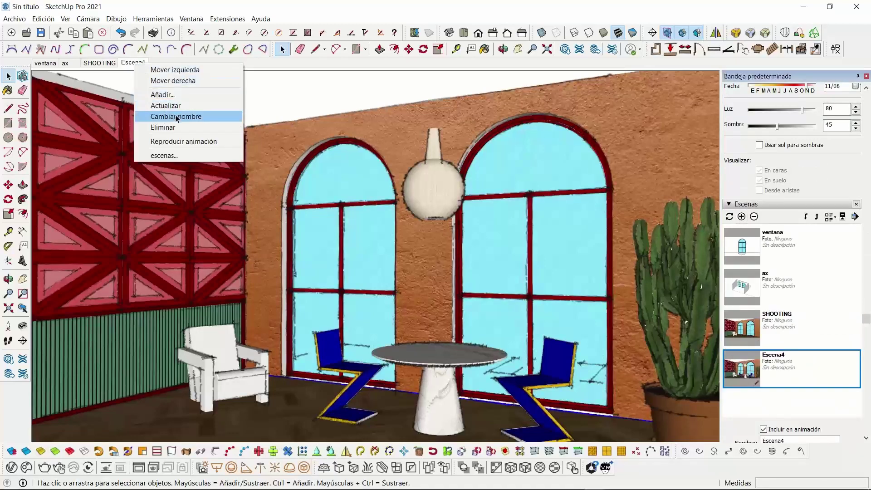
pyautogui.click(192, 116)
pyautogui.write('MY')
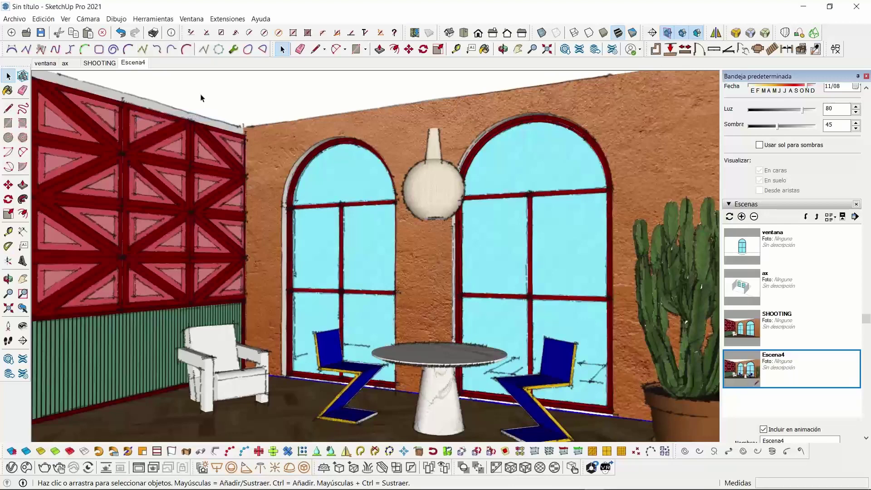
pyautogui.press('Return')
# Review the SHOOTING, MY, ventana and ax scenes in turn, and return to the MY scene
pyautogui.click(107, 64)
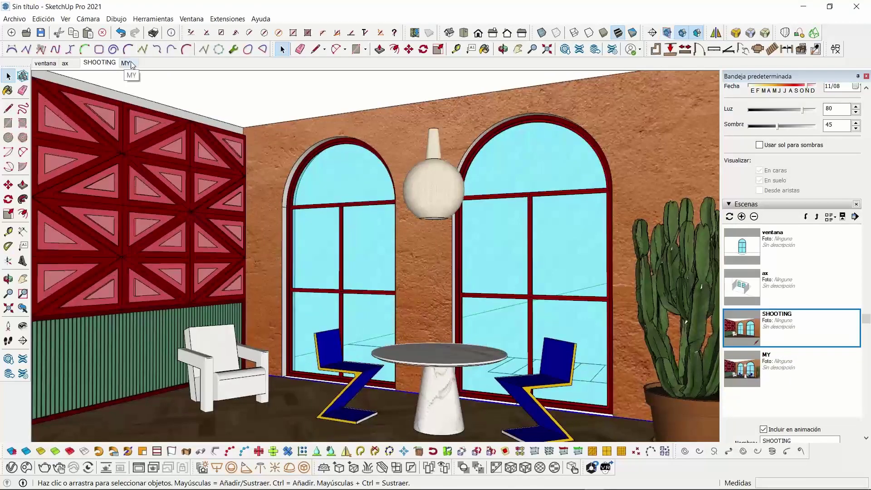
pyautogui.click(128, 64)
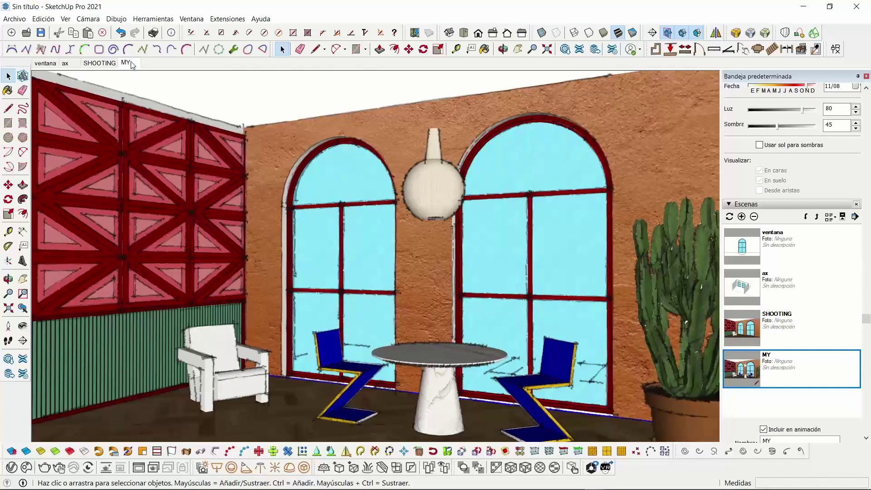
pyautogui.click(46, 64)
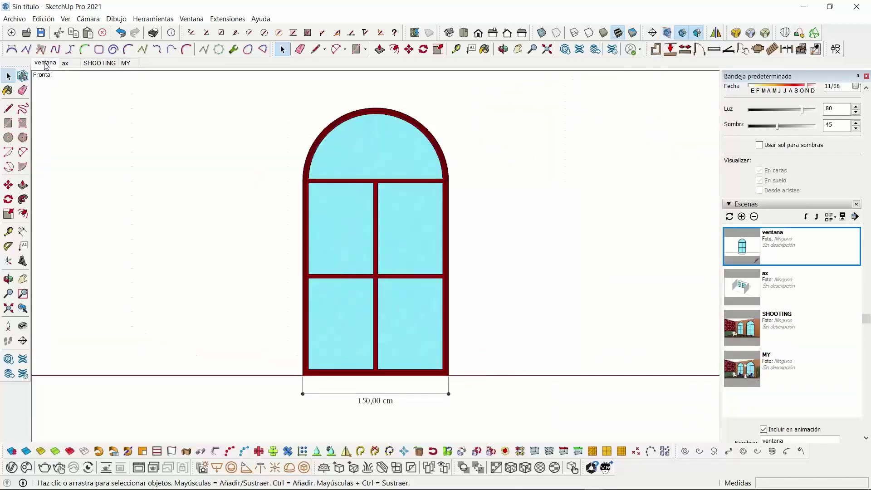
pyautogui.click(68, 64)
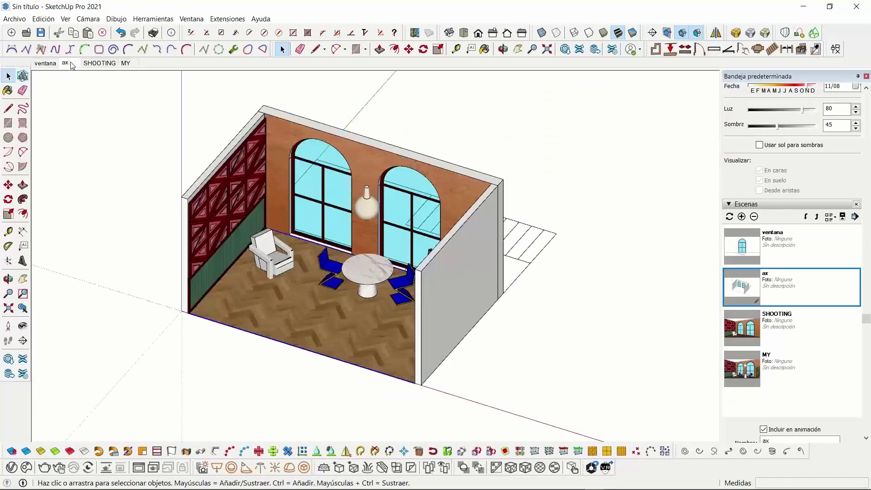
pyautogui.click(106, 66)
pyautogui.click(128, 65)
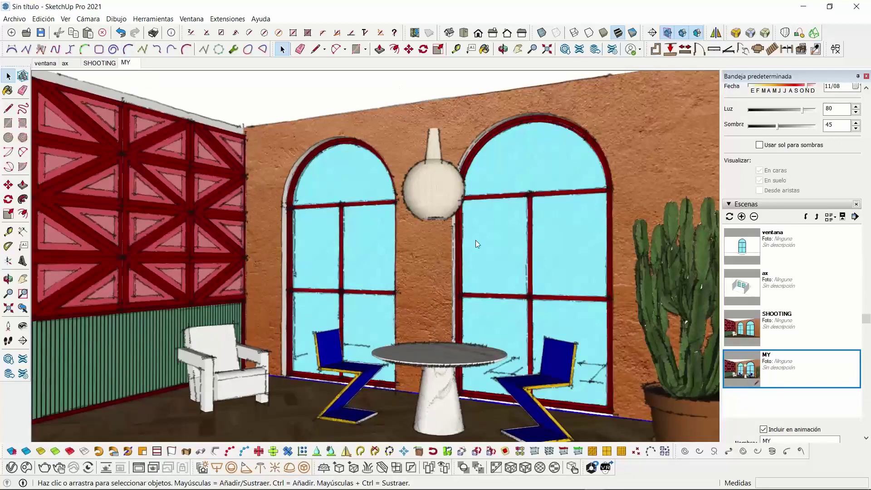
# Switch to File Explorer, go to the rrss folder inside RECURSOS, and open 000_SKETCH_.jpg to view the original sketch
pyautogui.moveTo(574, 485)
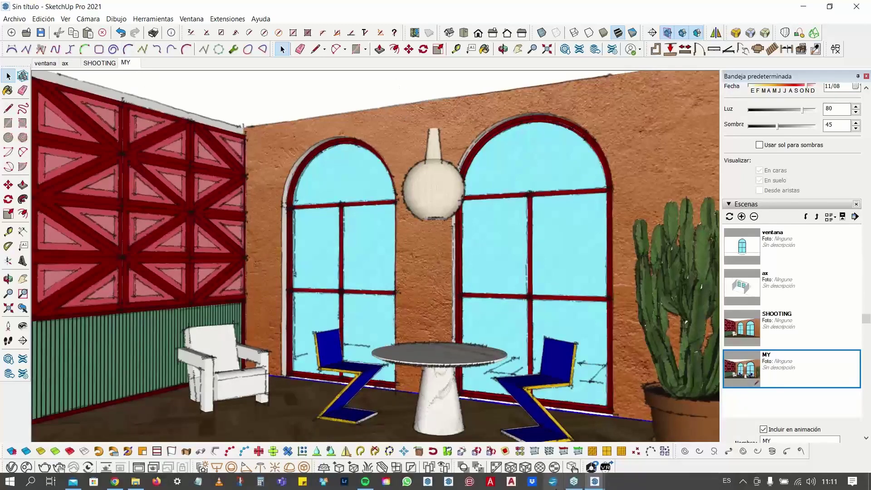
pyautogui.click(138, 485)
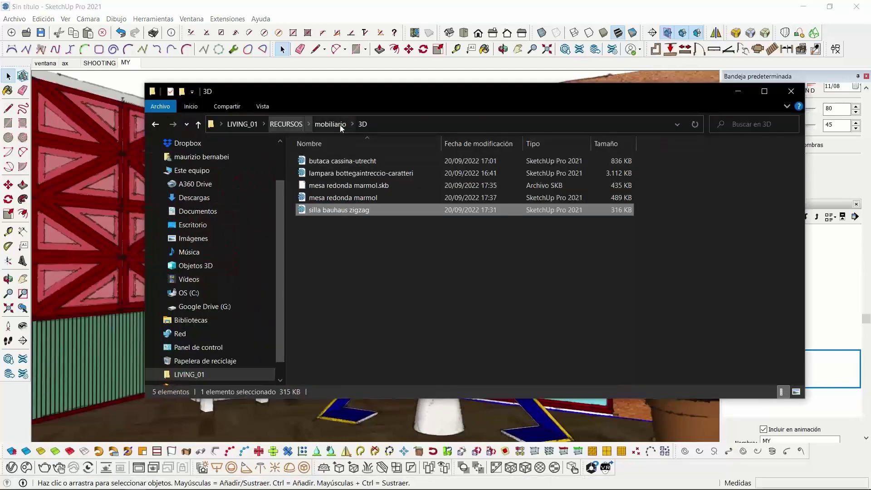
pyautogui.click(325, 124)
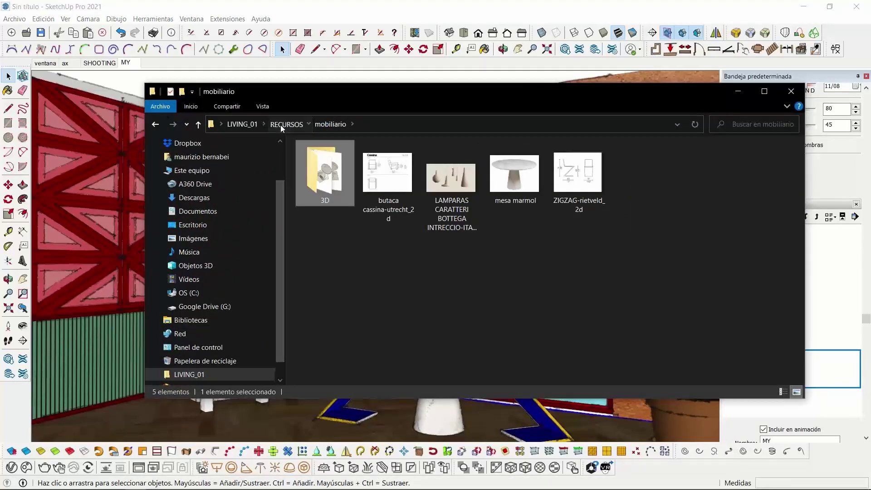
pyautogui.click(282, 125)
pyautogui.click(314, 174)
pyautogui.doubleClick(314, 175)
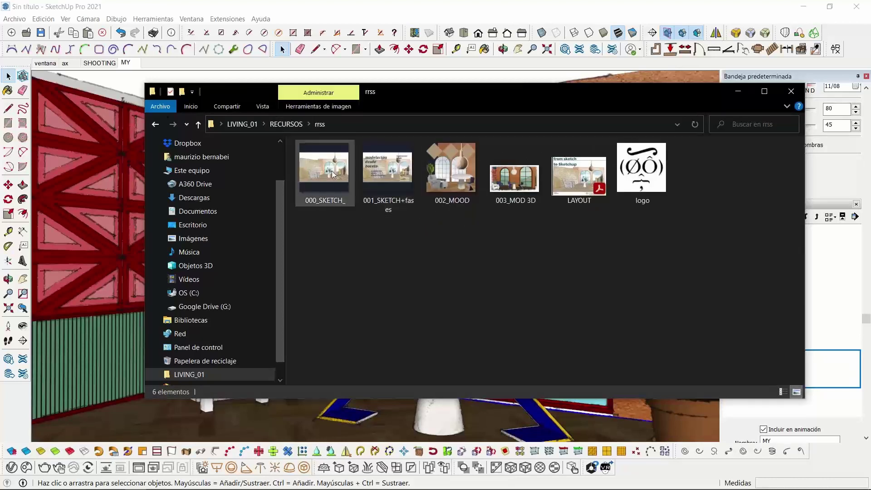
pyautogui.click(333, 173)
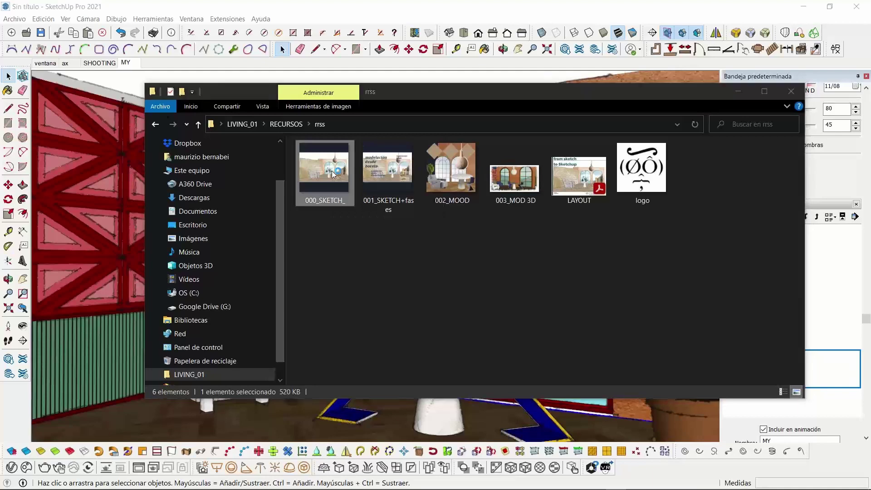
pyautogui.doubleClick(333, 174)
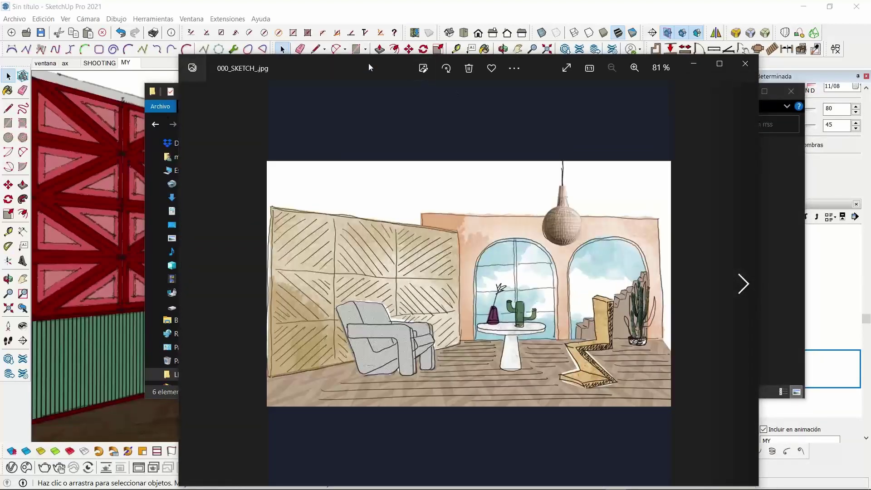
pyautogui.moveTo(354, 67); pyautogui.dragTo(433, 60)
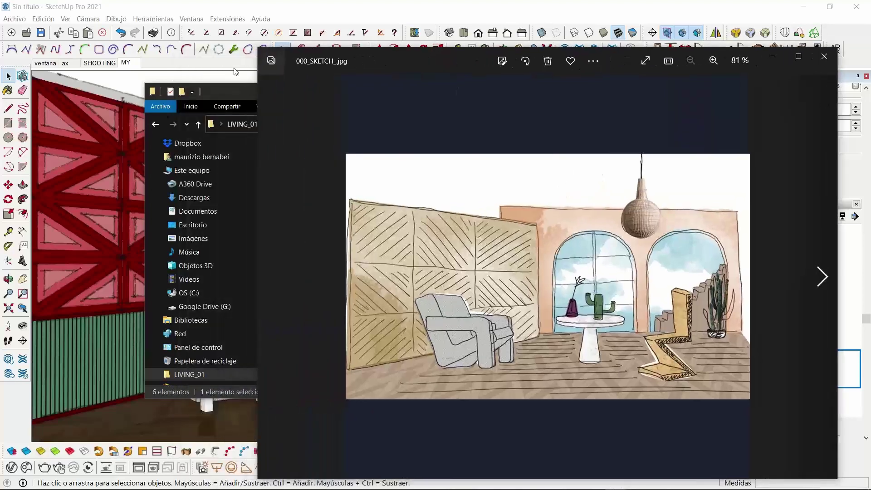
# Open 002_MOOD.jpg from the rrss folder to examine the mood board, and return to the SketchUp model
pyautogui.click(231, 91)
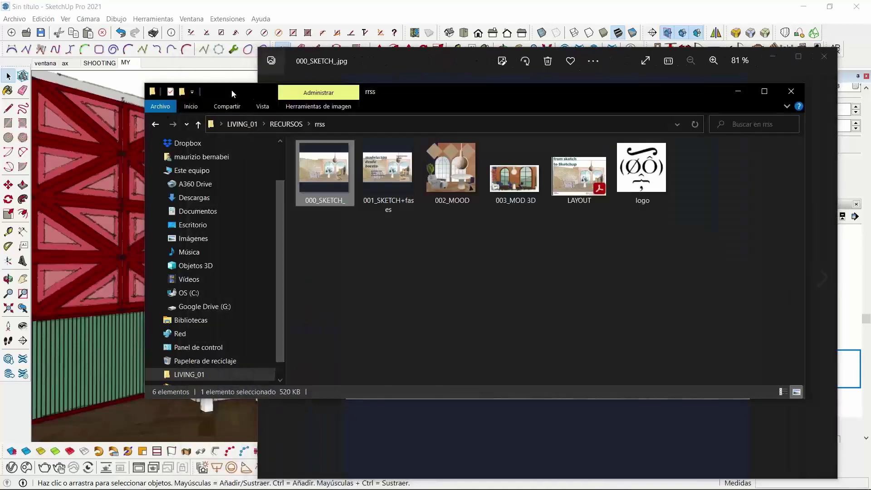
pyautogui.click(456, 175)
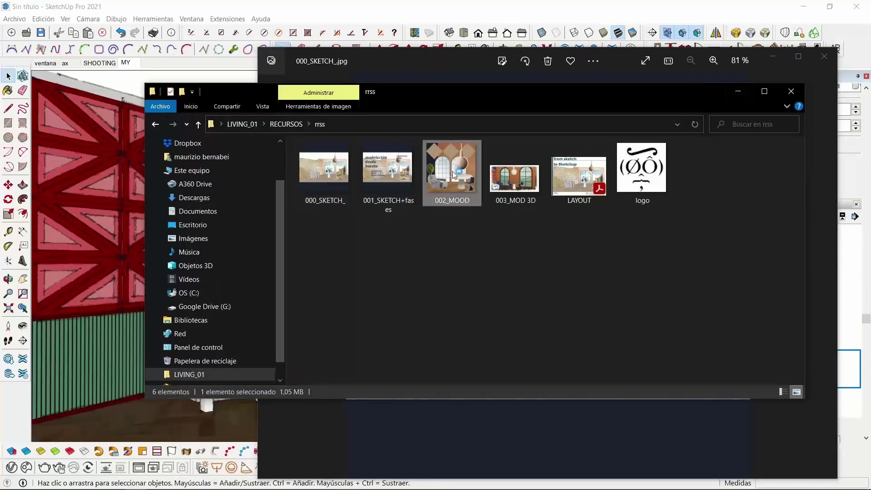
pyautogui.doubleClick(455, 174)
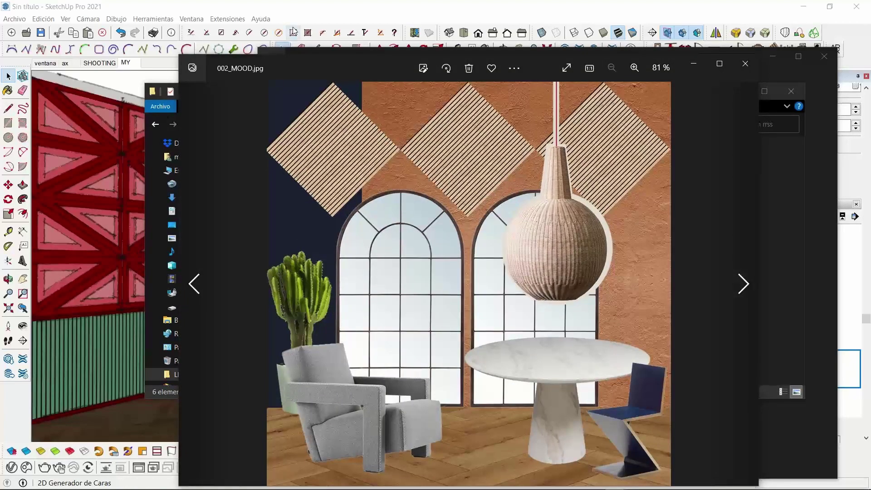
pyautogui.click(303, 14)
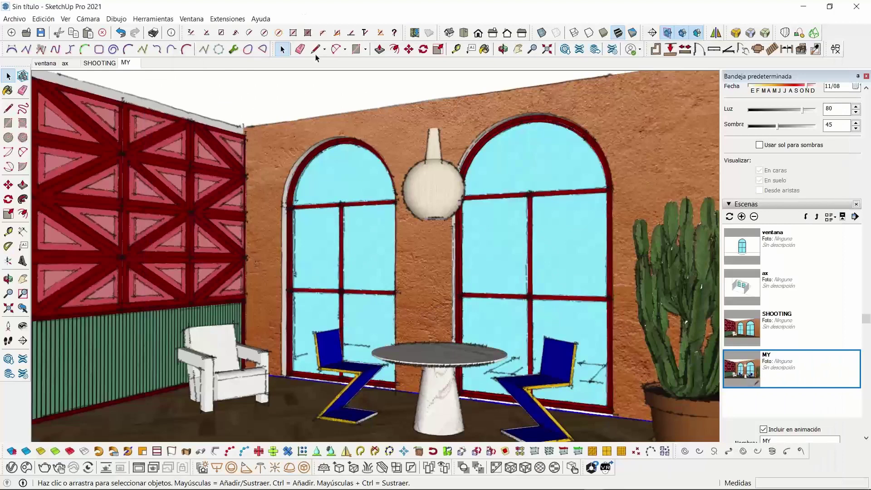